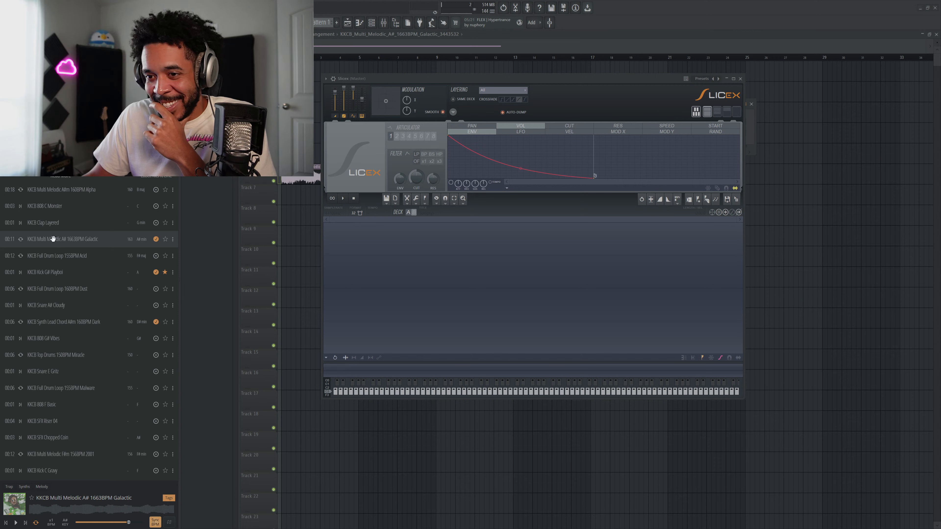
Load the sample KKCB Multi Melodic A# 1663BPM Galactic into Slicex and reposition the plugin window slightly.
{"action": "left_click_drag", "start_coordinate": [52, 241], "coordinate": [389, 232]}
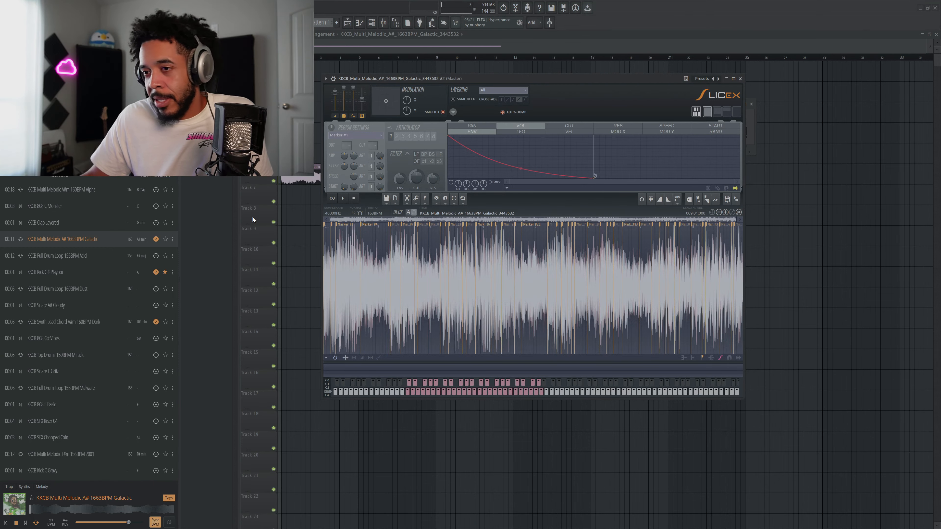
{"action": "left_click_drag", "start_coordinate": [558, 82], "coordinate": [556, 80]}
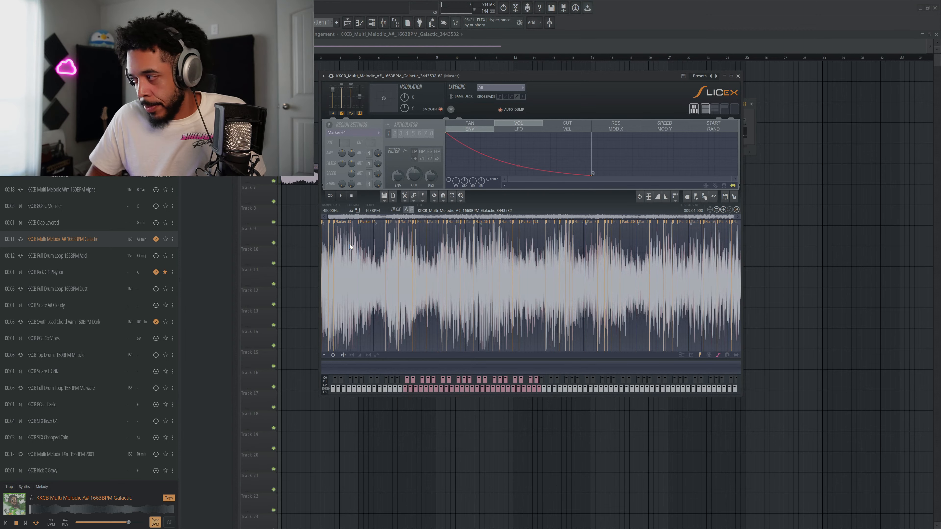
{"action": "left_click_drag", "start_coordinate": [523, 75], "coordinate": [514, 75]}
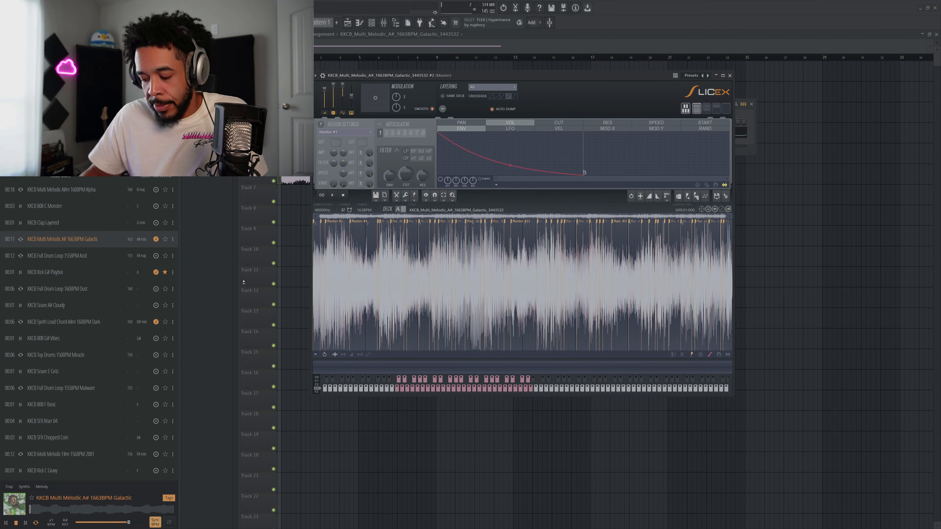
Remove all existing slice markers from the sample and auto-slice it into eight equal regions.
{"action": "key", "text": "alt+Delete"}
{"action": "left_click", "coordinate": [418, 198]}
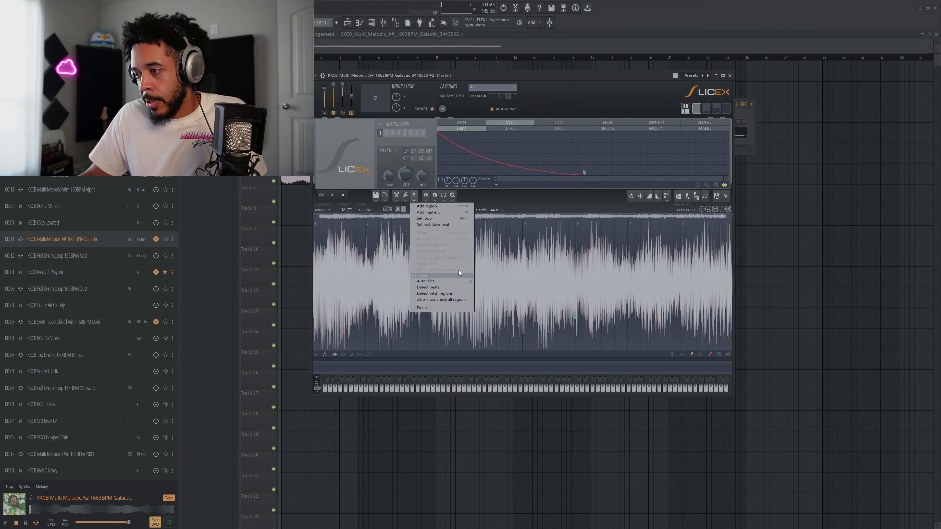
{"action": "mouse_move", "coordinate": [460, 282]}
{"action": "left_click", "coordinate": [515, 309]}
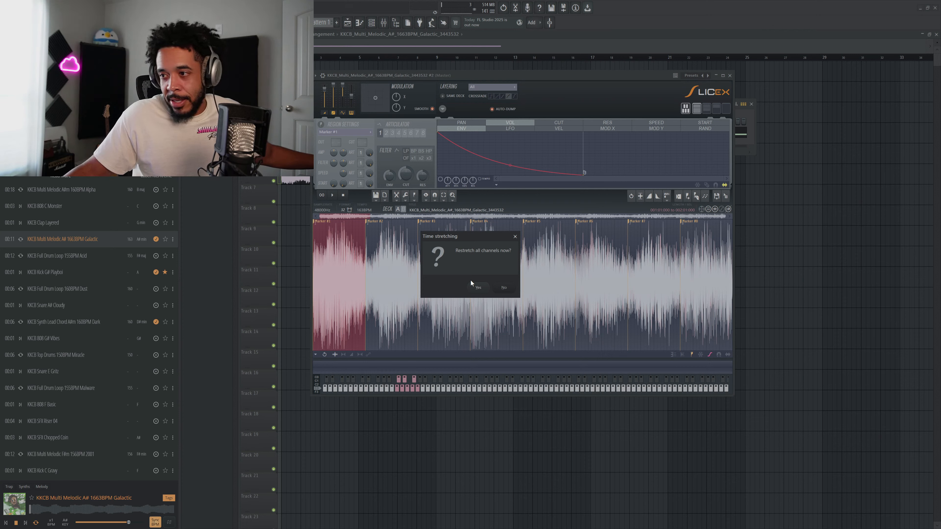
Confirm restretching all channels and reposition the Slicex window over the playlist.
{"action": "left_click", "coordinate": [475, 286]}
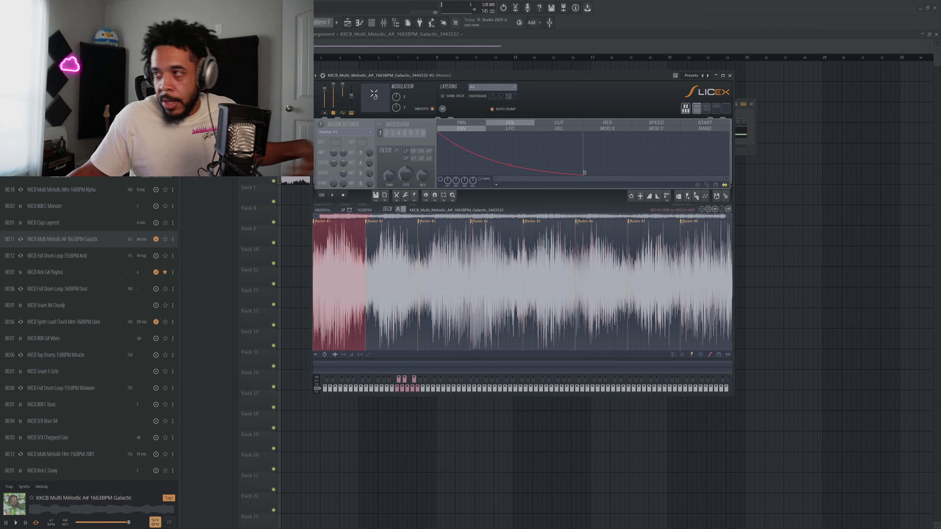
{"action": "left_click_drag", "start_coordinate": [596, 73], "coordinate": [601, 138]}
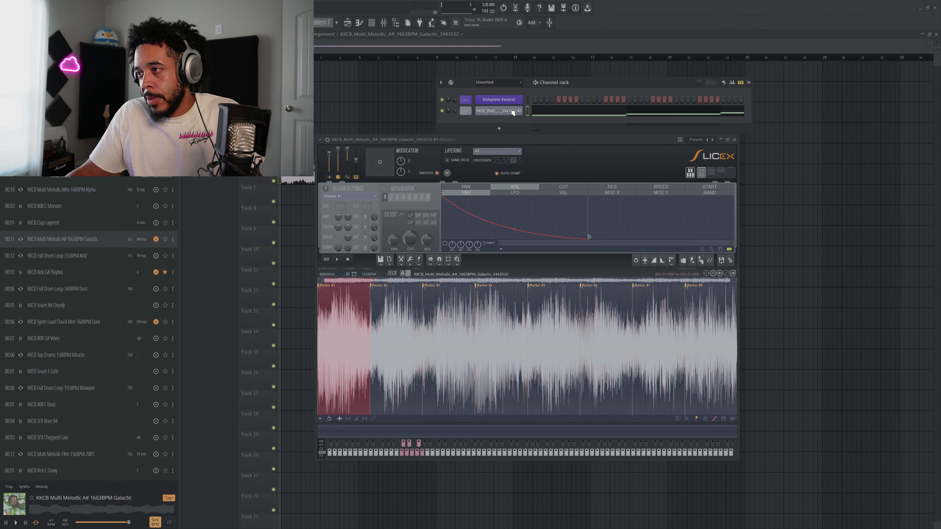
{"action": "left_click_drag", "start_coordinate": [527, 143], "coordinate": [546, 105]}
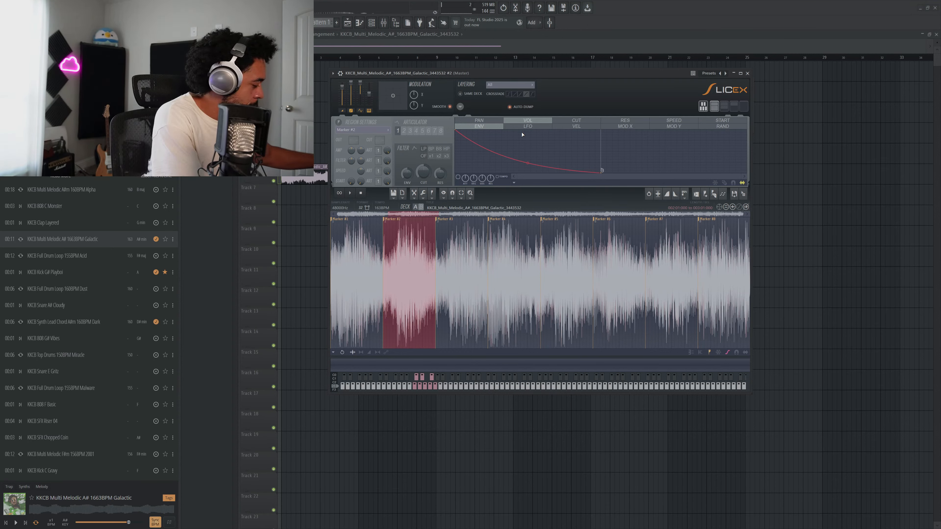
Audition slices 1 to 4 of the sample in order, going through the sequence twice.
{"action": "key", "text": "z"}
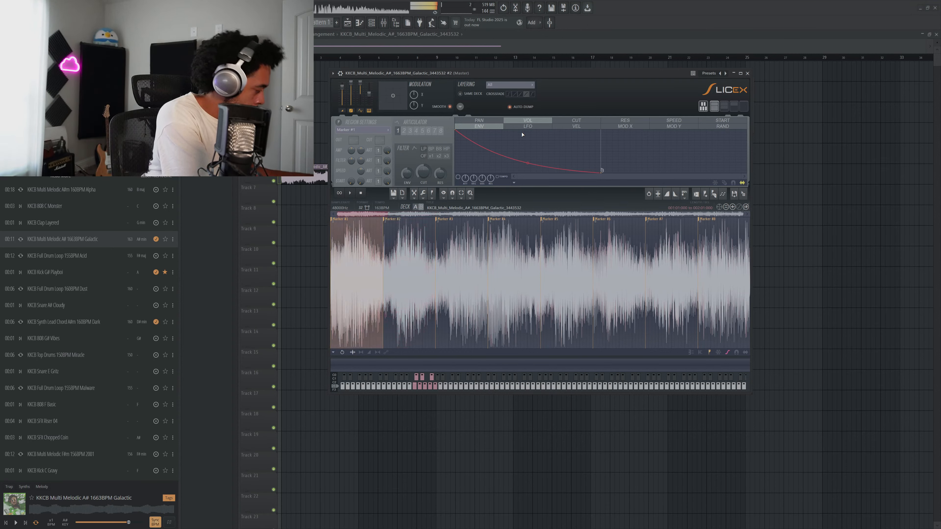
{"action": "key", "text": "s"}
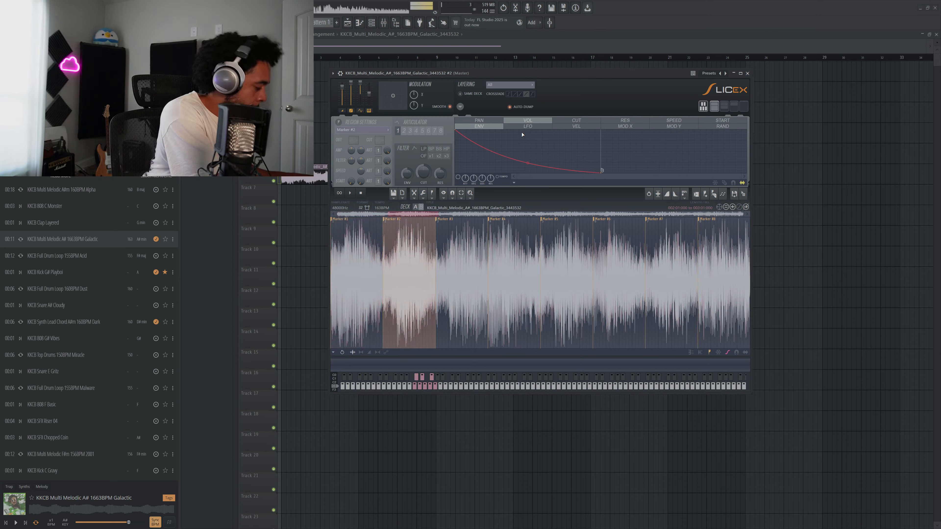
{"action": "key", "text": "x"}
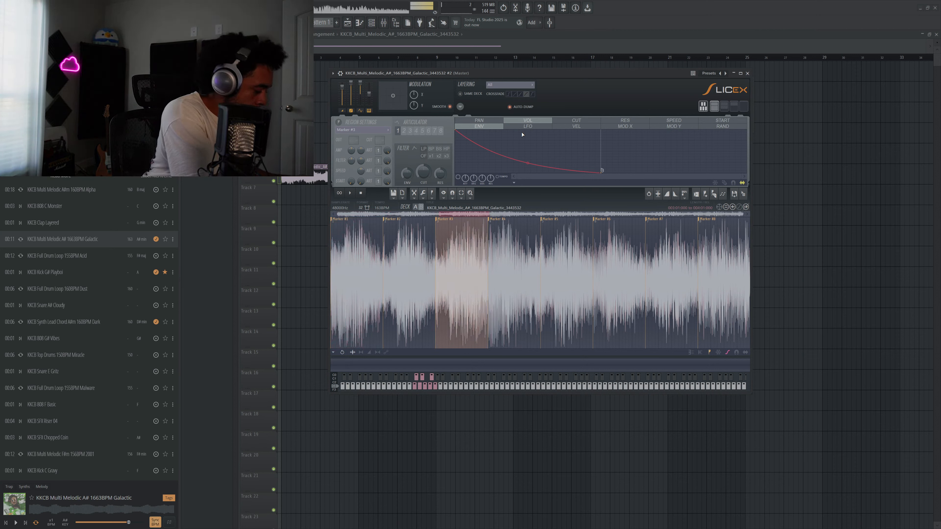
{"action": "key", "text": "d"}
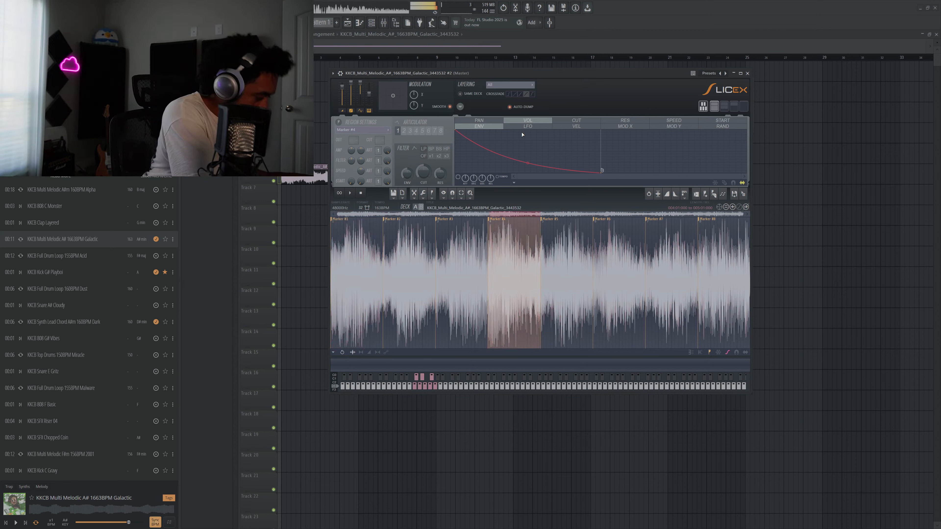
{"action": "key", "text": "z"}
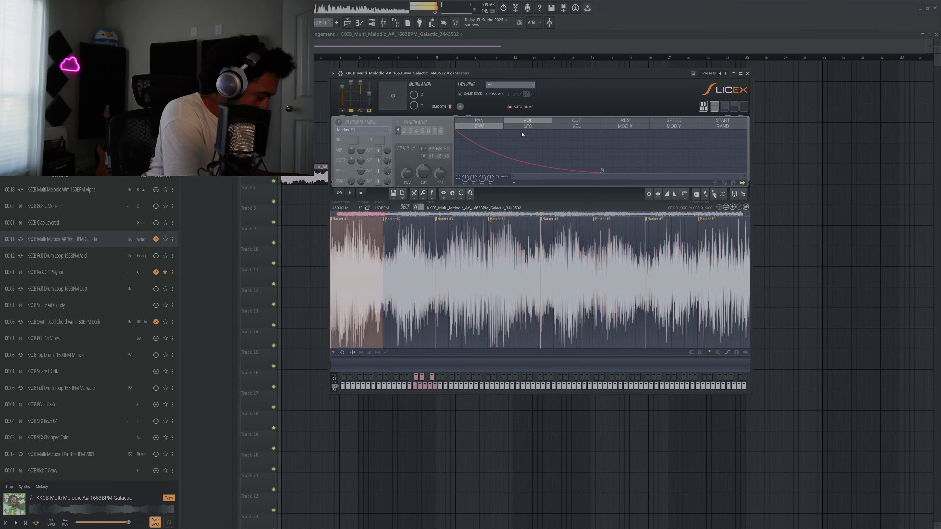
{"action": "key", "text": "s"}
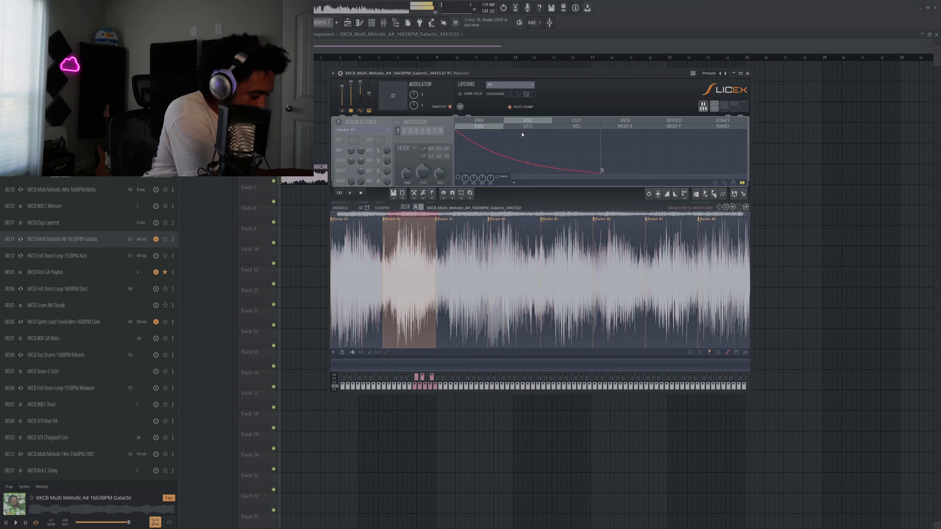
{"action": "key", "text": "x"}
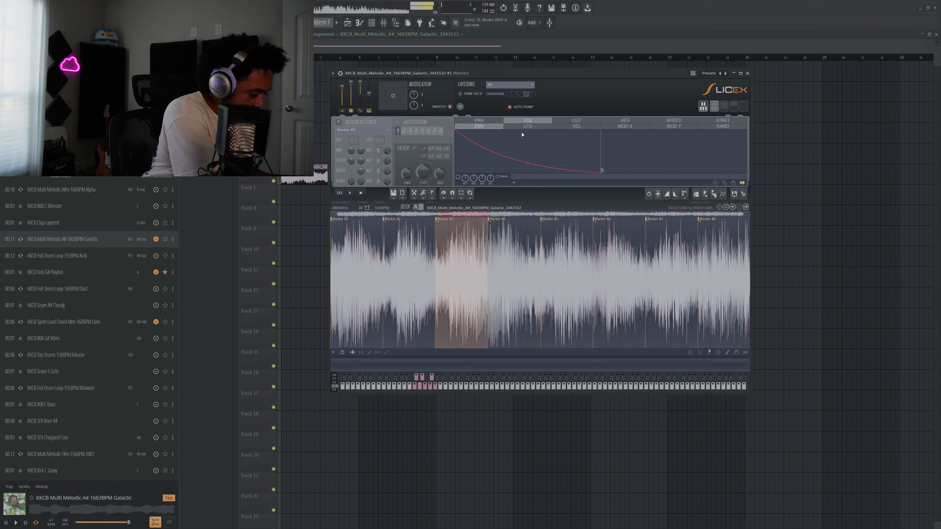
{"action": "key", "text": "d"}
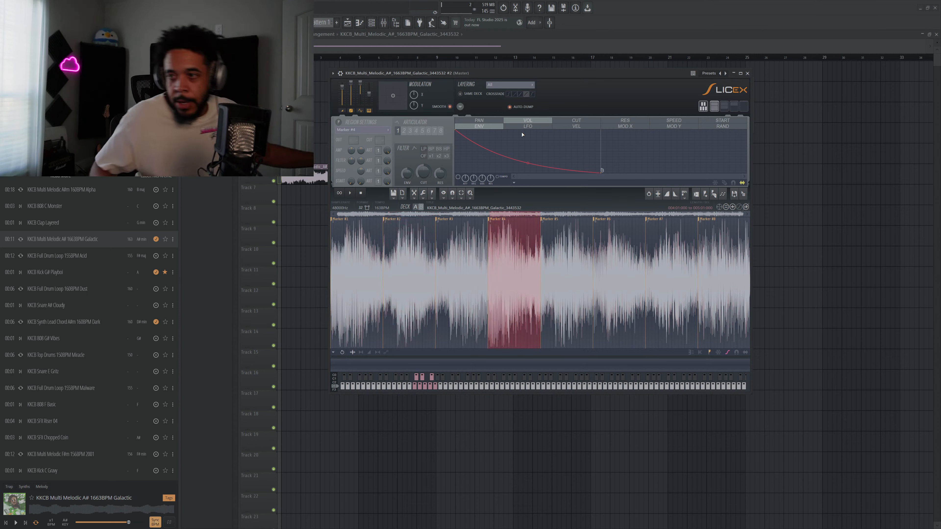
Close Slicex and place Pattern 1 on playlist Track 8, spanning the first eight bars.
{"action": "left_click", "coordinate": [748, 74]}
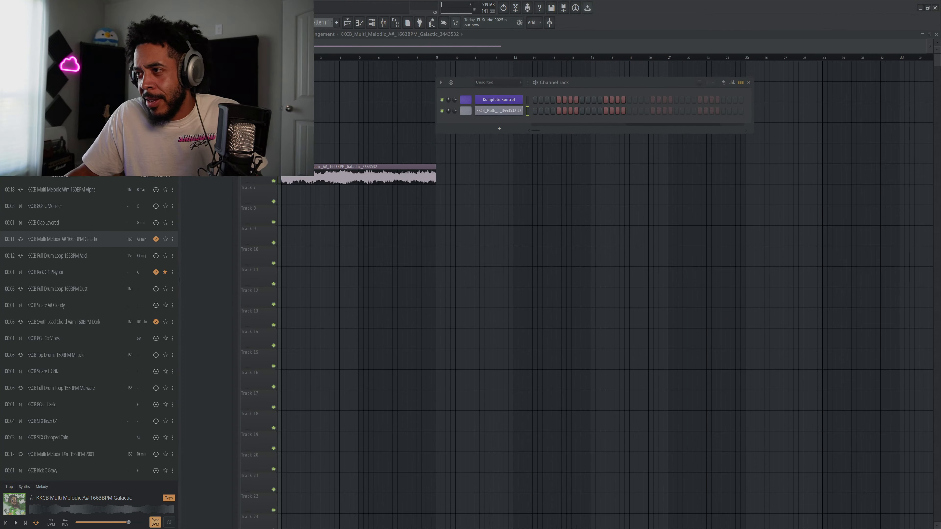
{"action": "left_click", "coordinate": [296, 212]}
{"action": "left_click_drag", "start_coordinate": [314, 213], "coordinate": [446, 212]}
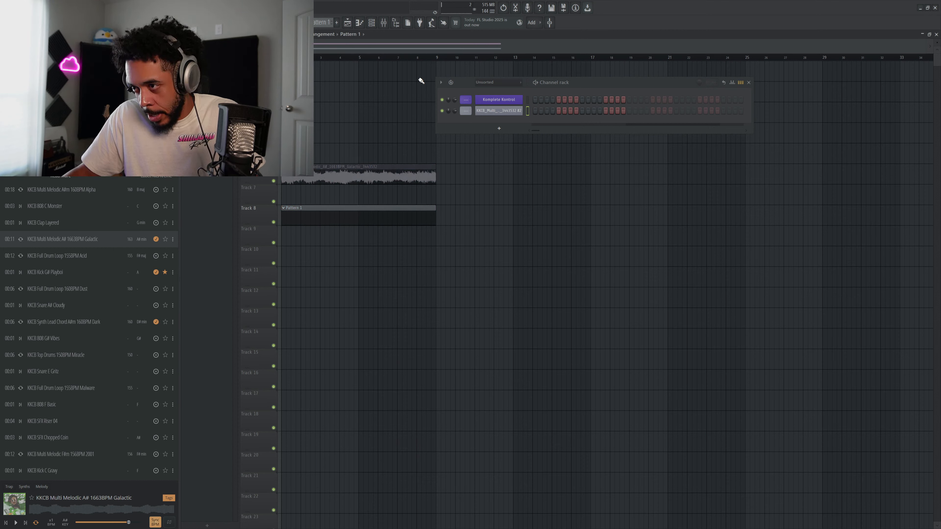
Select the first eight bars as the time range and record a performance of the slices into Pattern 1.
{"action": "left_click_drag", "start_coordinate": [435, 58], "coordinate": [282, 58]}
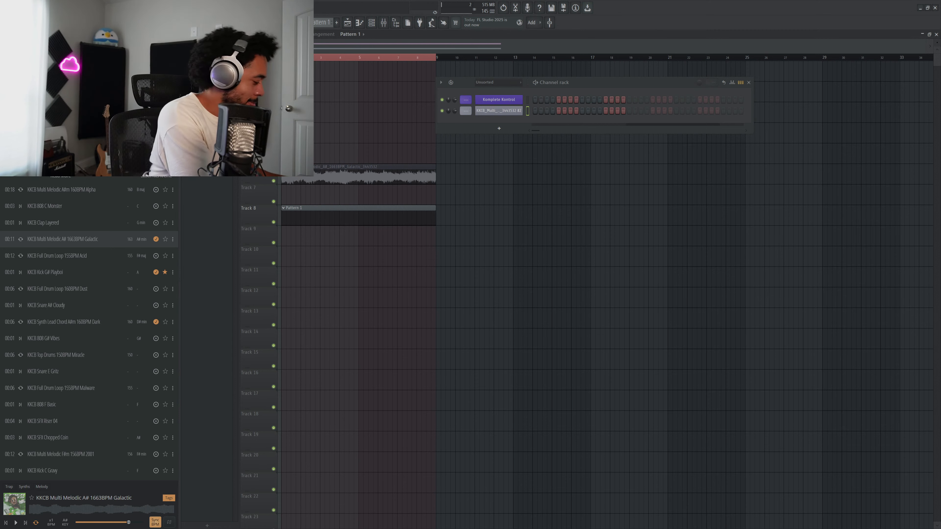
{"action": "key", "text": "space"}
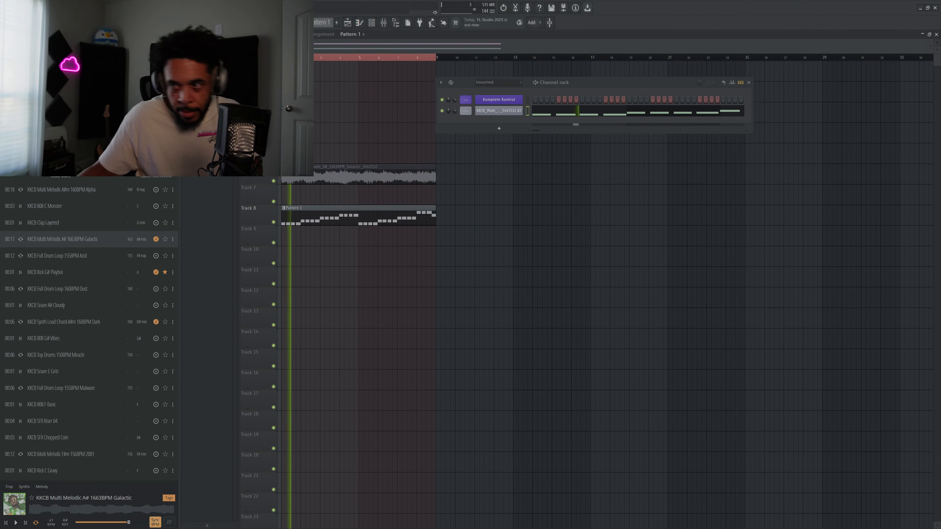
{"action": "key", "text": "space"}
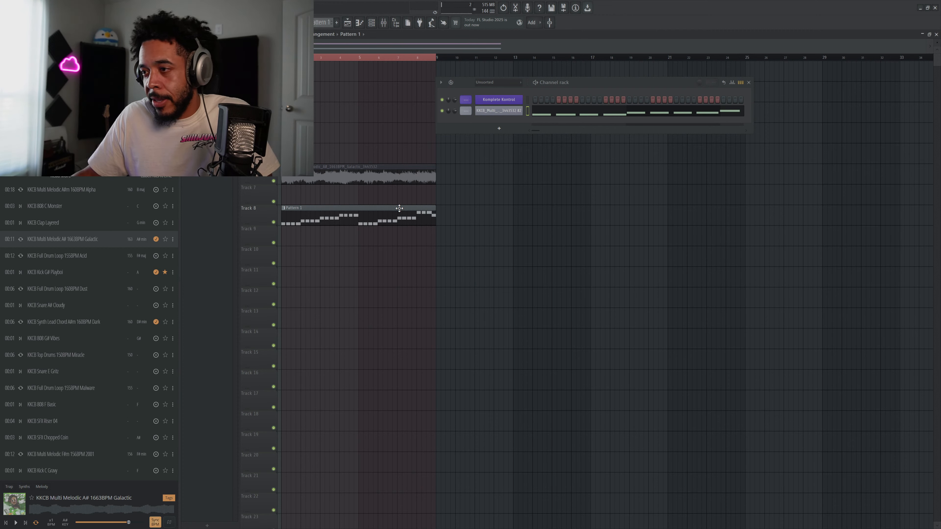
Open Pattern 1's recorded slice notes in the piano roll, close the channel rack and start playback.
{"action": "double_click", "coordinate": [399, 209]}
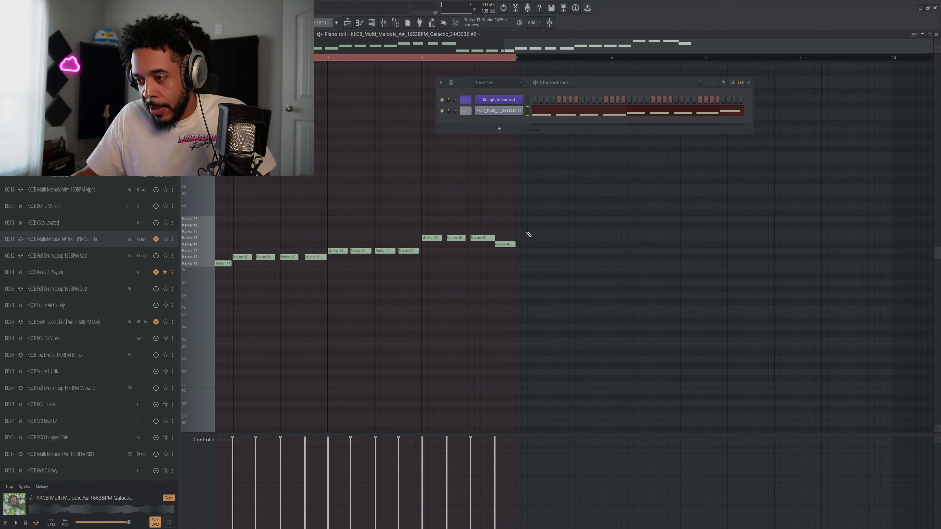
{"action": "scroll", "coordinate": [451, 216], "scroll_direction": "up", "scroll_amount": 1}
{"action": "left_click_drag", "start_coordinate": [516, 208], "coordinate": [593, 204]}
{"action": "left_click_drag", "start_coordinate": [275, 222], "coordinate": [527, 232]}
{"action": "scroll", "coordinate": [524, 227], "scroll_direction": "down", "scroll_amount": 2}
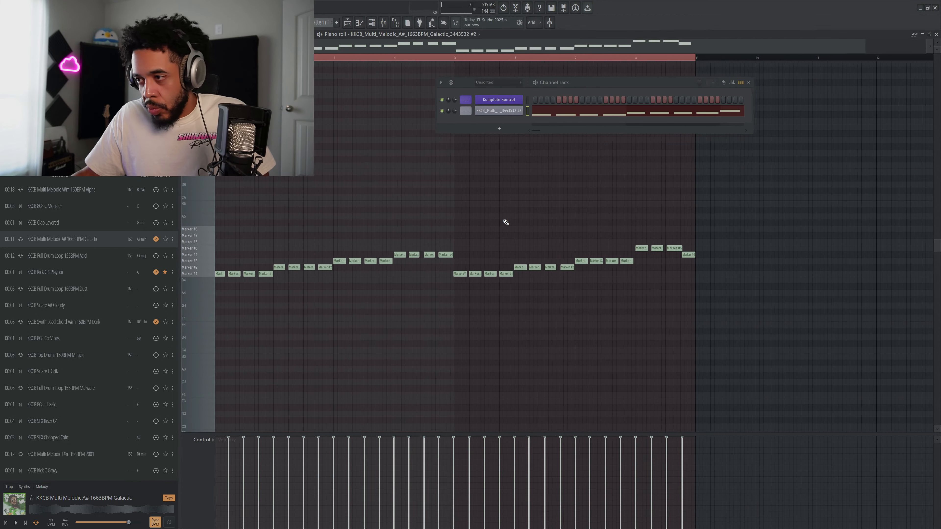
{"action": "left_click", "coordinate": [750, 82]}
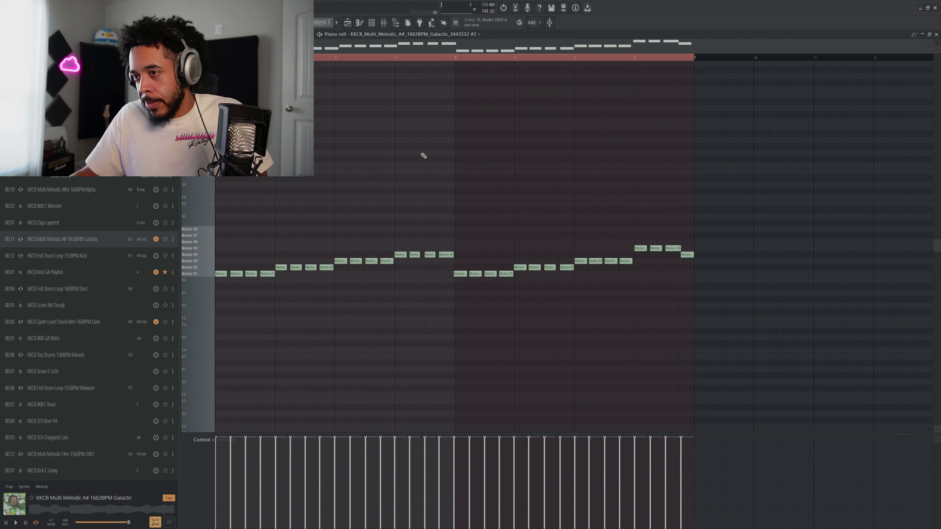
{"action": "key", "text": "space"}
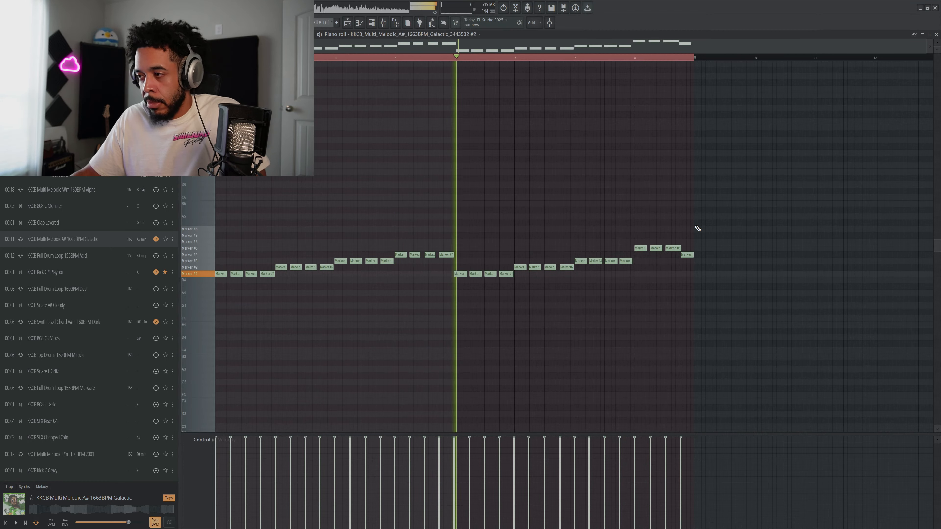
Delete the four notes in bar 8 and duplicate the four Marker #3 notes of bar 7 into their place.
{"action": "left_click_drag", "start_coordinate": [693, 220], "coordinate": [219, 284]}
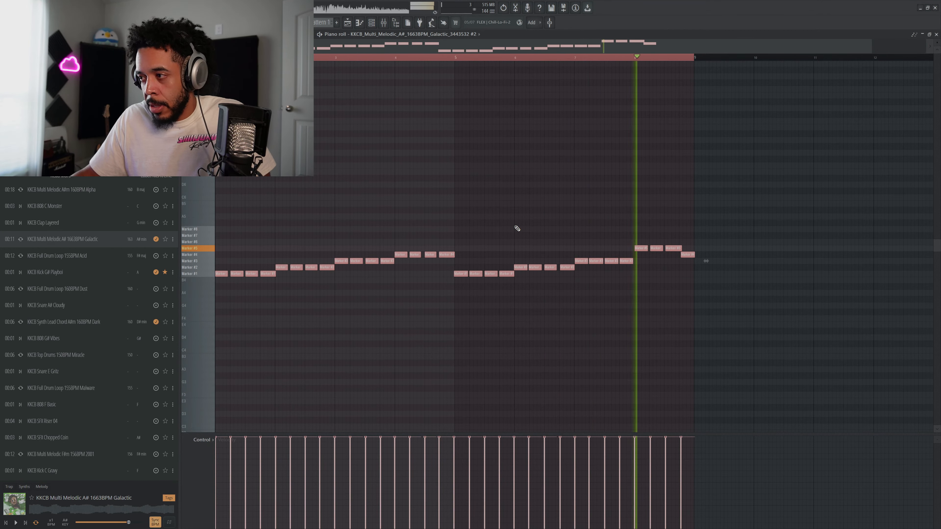
{"action": "left_click", "coordinate": [668, 212], "text": "ctrl"}
{"action": "right_click", "coordinate": [692, 256]}
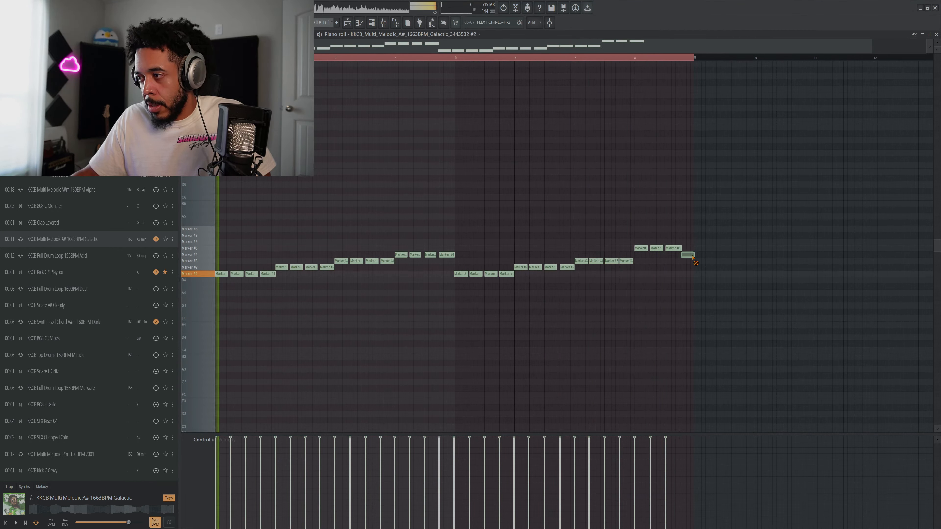
{"action": "right_click", "coordinate": [673, 249]}
{"action": "right_click", "coordinate": [656, 248]}
{"action": "right_click", "coordinate": [646, 249]}
{"action": "left_click_drag", "start_coordinate": [650, 233], "coordinate": [587, 264]}
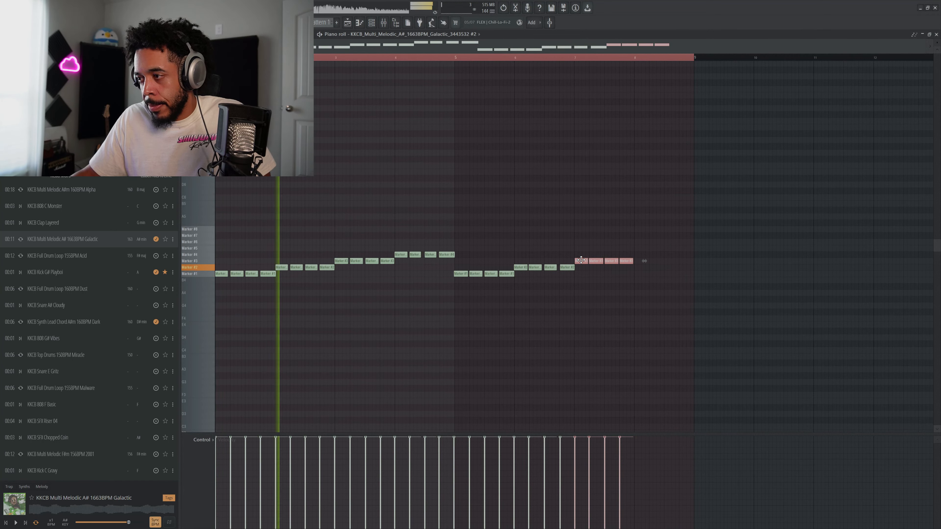
{"action": "key", "text": "ctrl+b"}
Quantize all notes in the pattern to the grid and clear the selection.
{"action": "key", "text": "ctrl+a"}
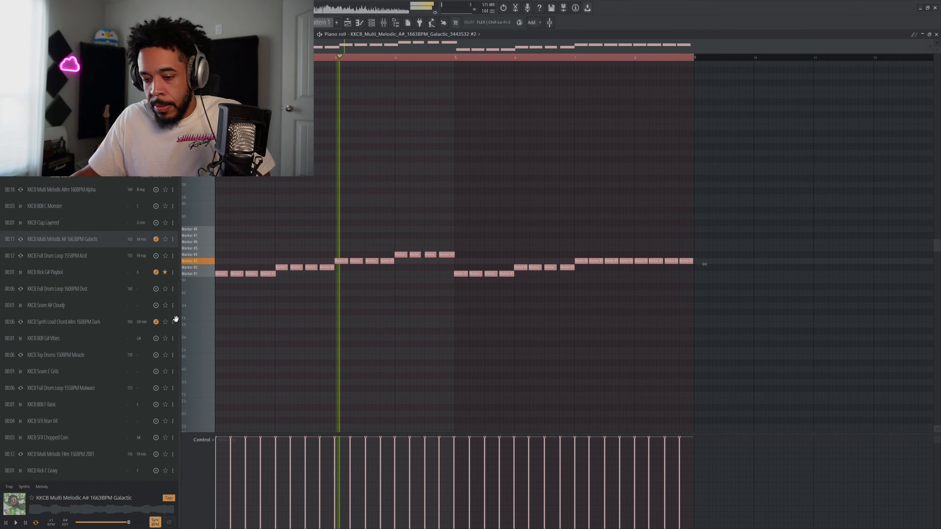
{"action": "key", "text": "ctrl+q"}
{"action": "left_click", "coordinate": [330, 210], "text": "ctrl"}
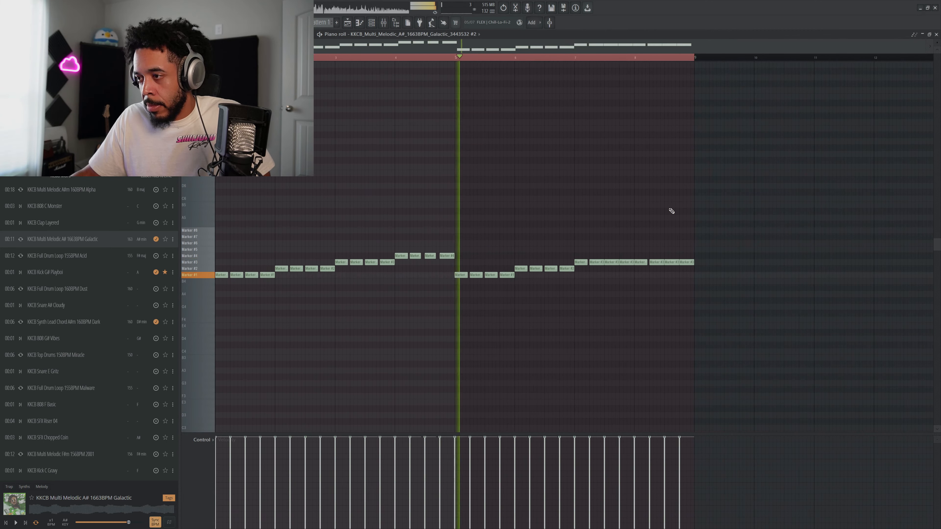
Lengthen the notes in the first four bars so that each one meets the next without gaps.
{"action": "left_click_drag", "start_coordinate": [720, 205], "coordinate": [223, 319]}
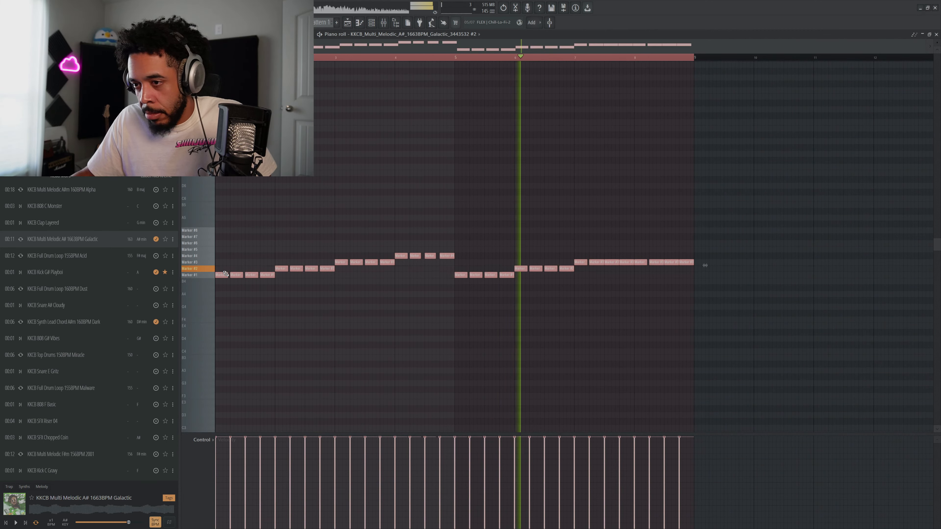
{"action": "left_click", "coordinate": [359, 230], "text": "ctrl"}
{"action": "left_click", "coordinate": [277, 267]}
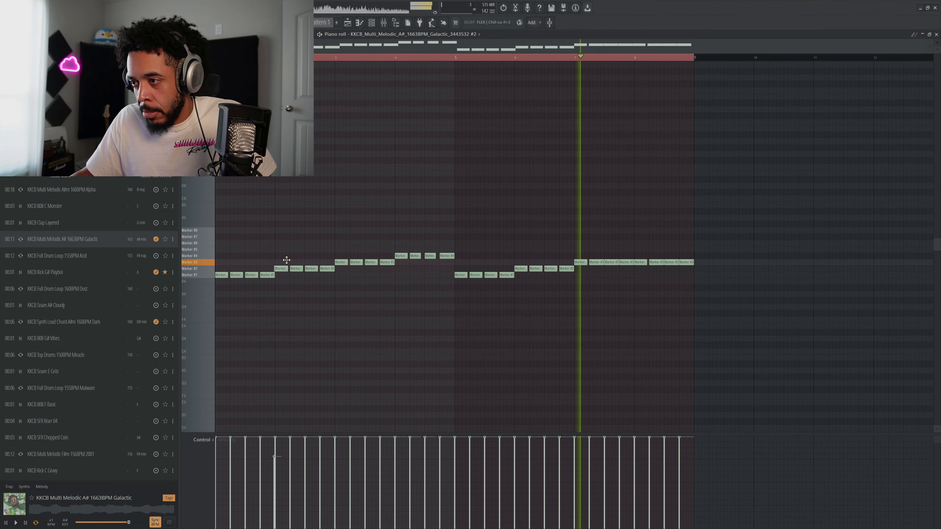
{"action": "left_click_drag", "start_coordinate": [439, 222], "coordinate": [234, 302]}
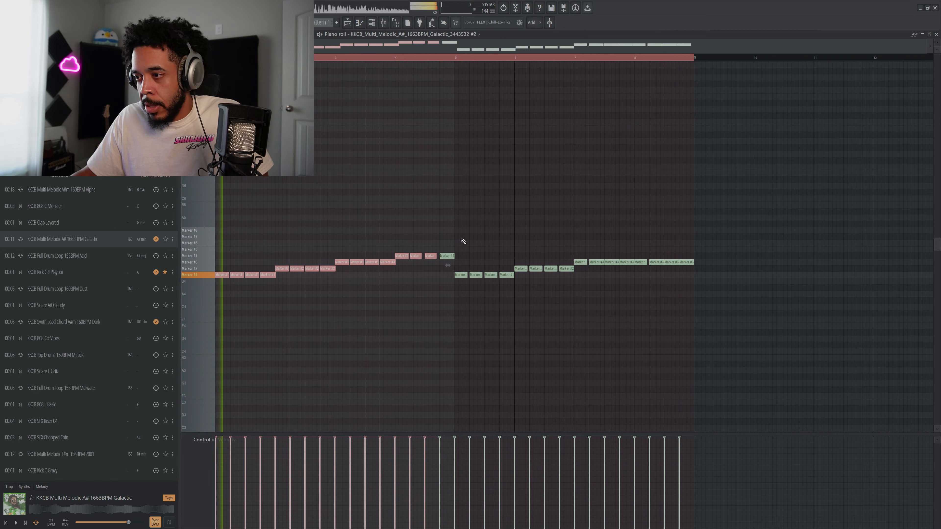
{"action": "left_click_drag", "start_coordinate": [435, 235], "coordinate": [423, 256]}
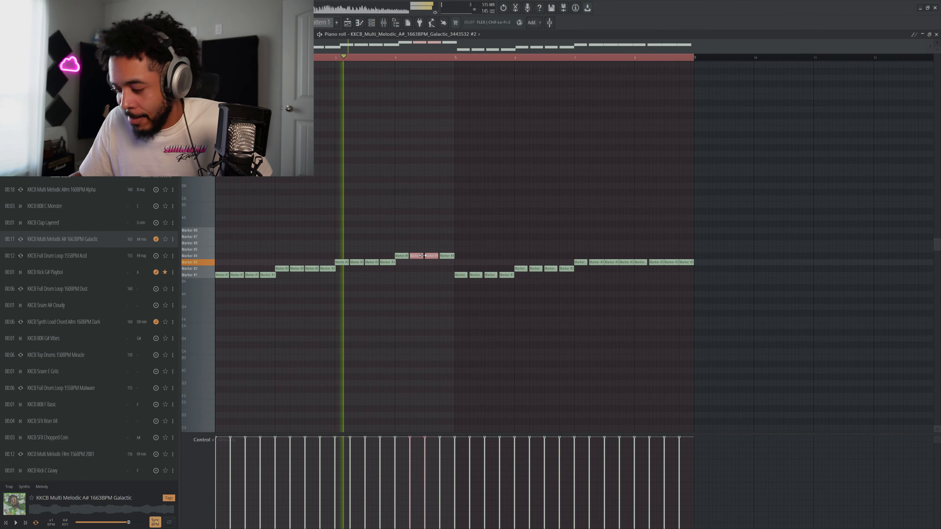
{"action": "left_click_drag", "start_coordinate": [385, 239], "coordinate": [360, 264]}
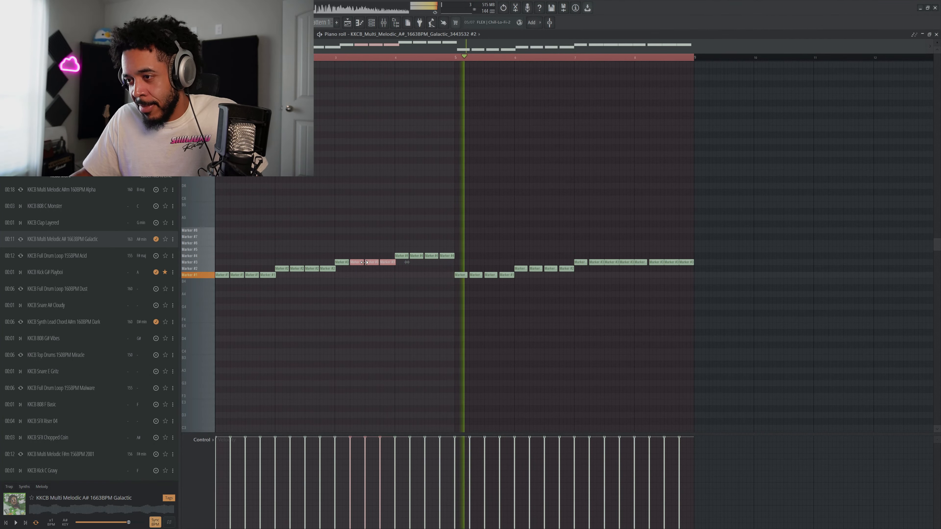
Lengthen the Marker #1 and Marker #2 notes in bars 5 and 6 to close the gaps between them.
{"action": "left_click_drag", "start_coordinate": [566, 246], "coordinate": [471, 279]}
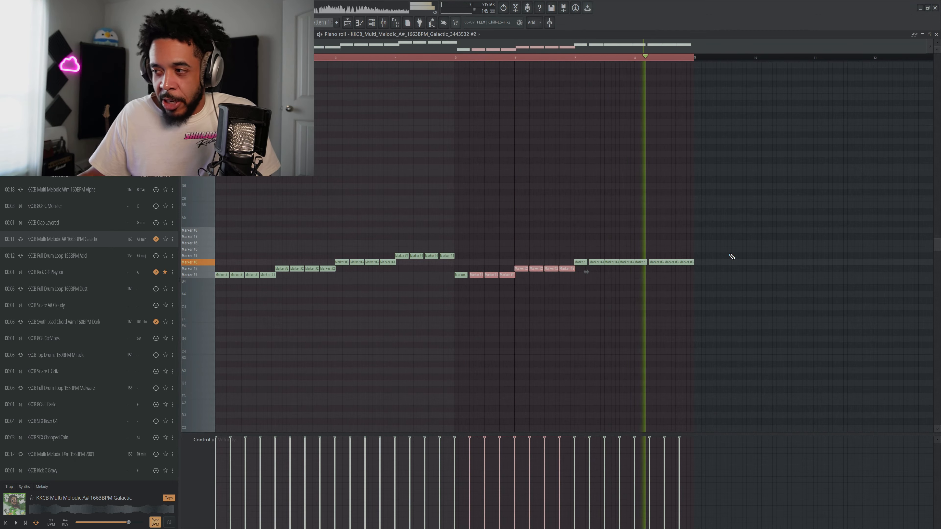
{"action": "left_click", "coordinate": [644, 262]}
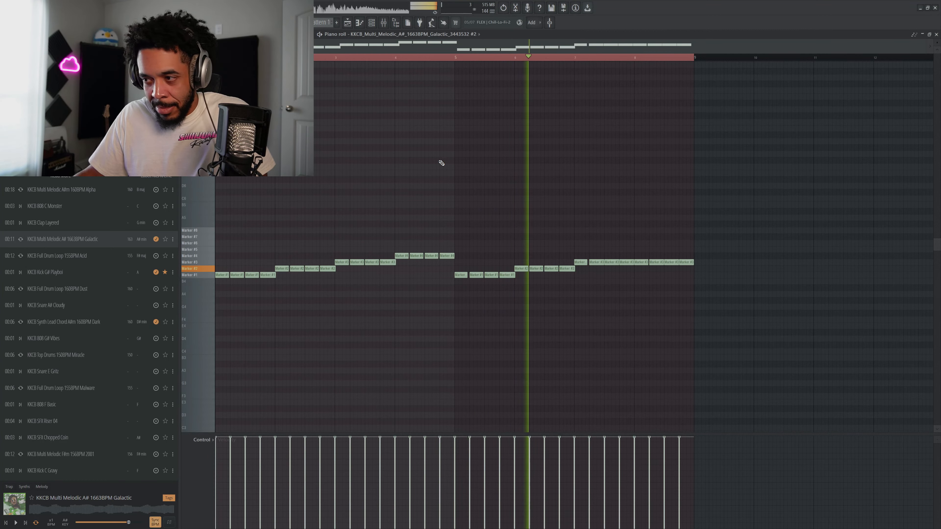
Show all channels in the channel rack and raise the last note of bar 8 to Marker #4.
{"action": "key", "text": "F6"}
{"action": "left_click", "coordinate": [514, 82]}
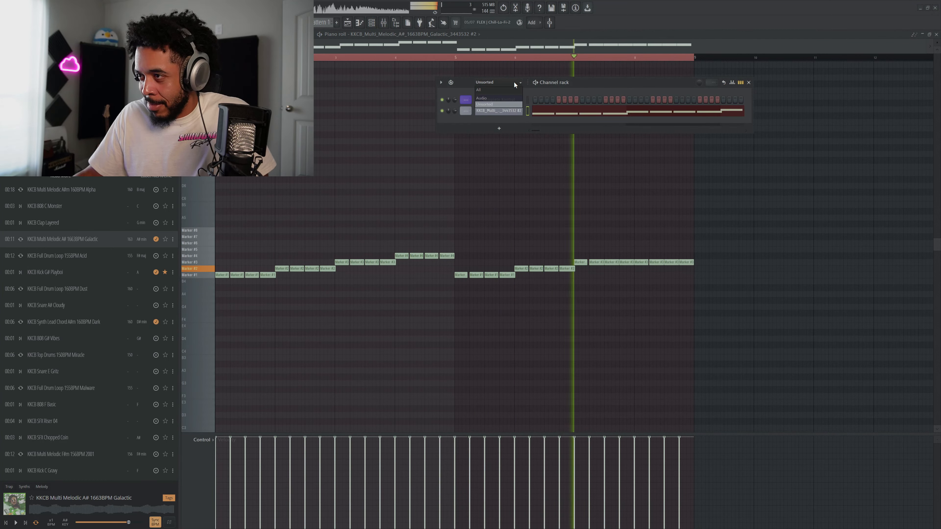
{"action": "left_click", "coordinate": [496, 91]}
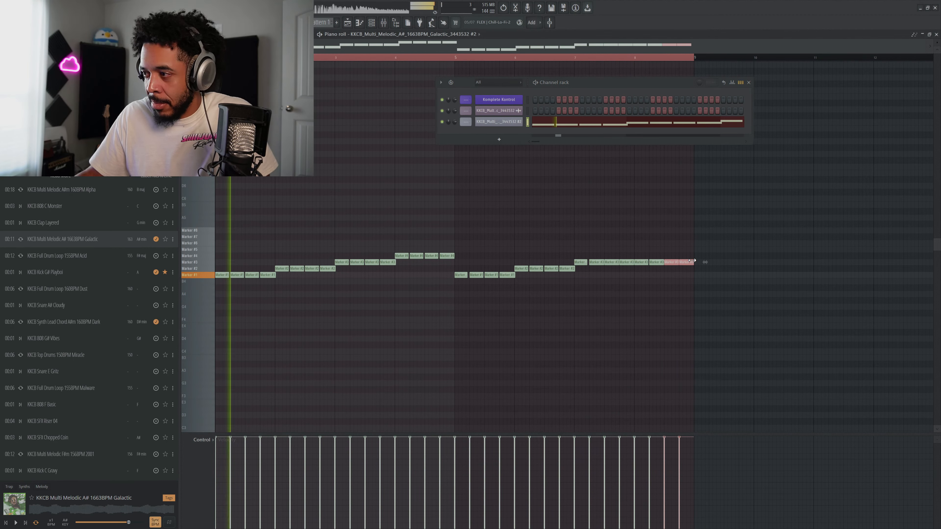
{"action": "left_click_drag", "start_coordinate": [690, 264], "coordinate": [688, 258]}
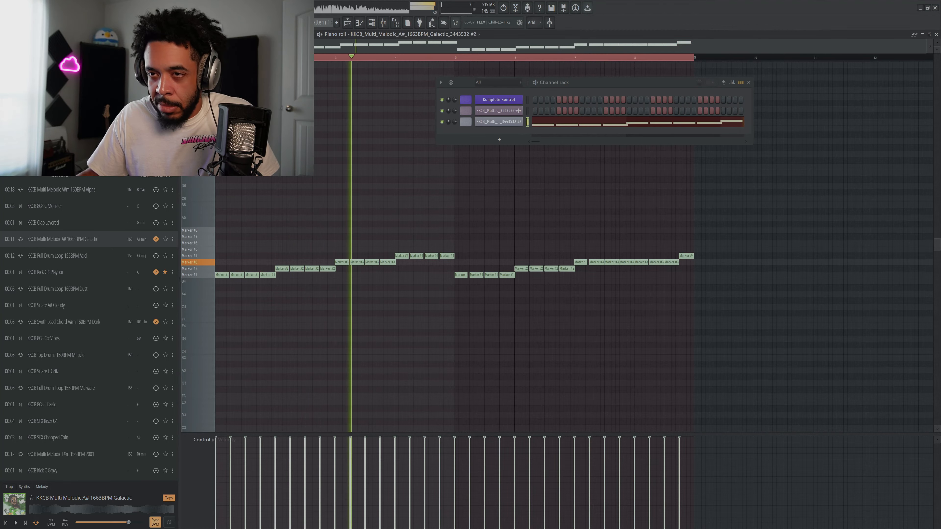
Add the BOOMIN HAT 1 sample as a new channel and fill every second step with it.
{"action": "left_click", "coordinate": [81, 45]}
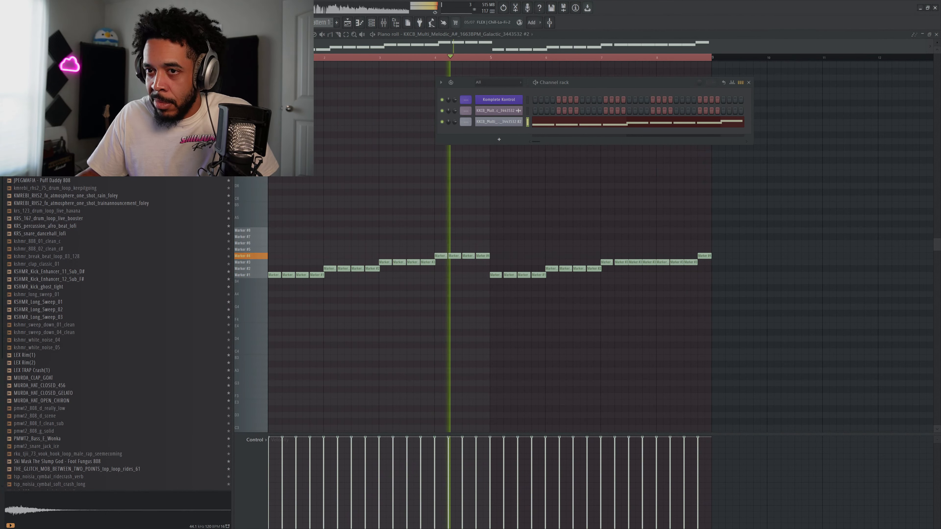
{"action": "left_click", "coordinate": [41, 218]}
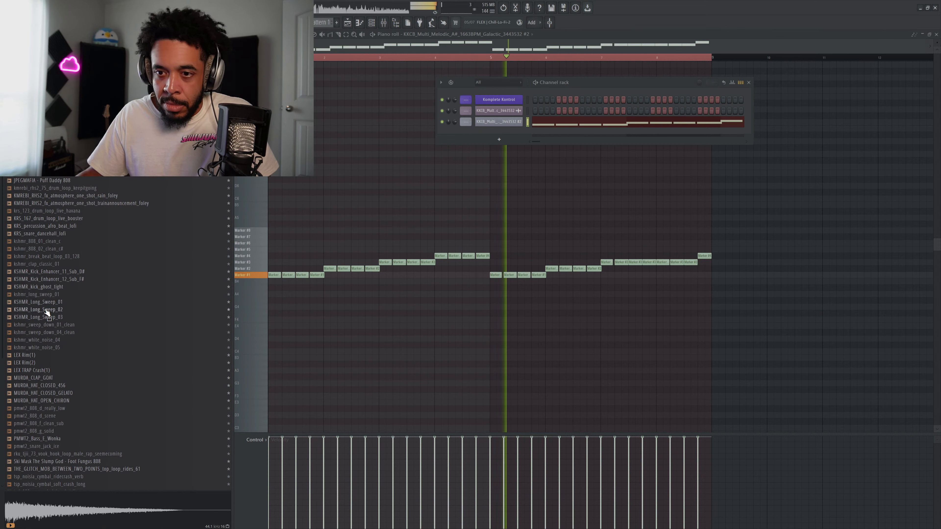
{"action": "left_click_drag", "start_coordinate": [37, 111], "coordinate": [494, 130]}
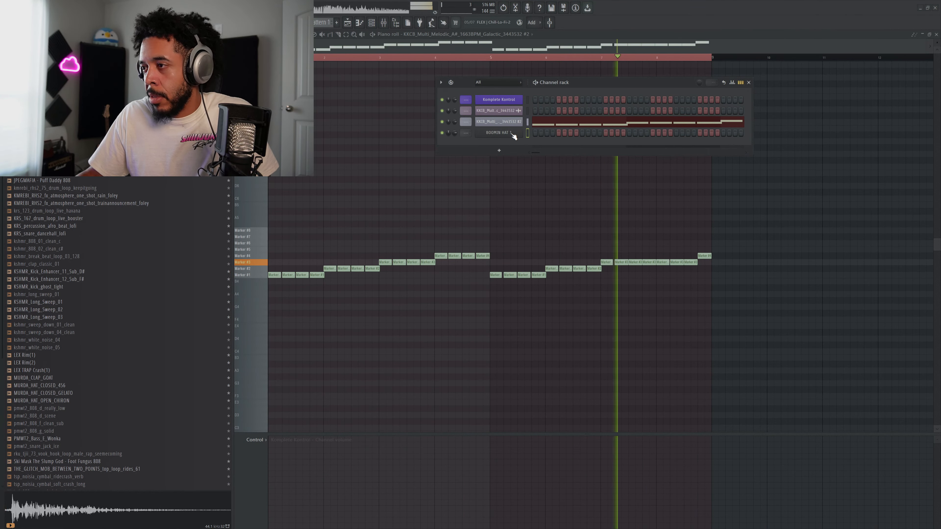
{"action": "right_click", "coordinate": [512, 132]}
{"action": "left_click", "coordinate": [625, 152]}
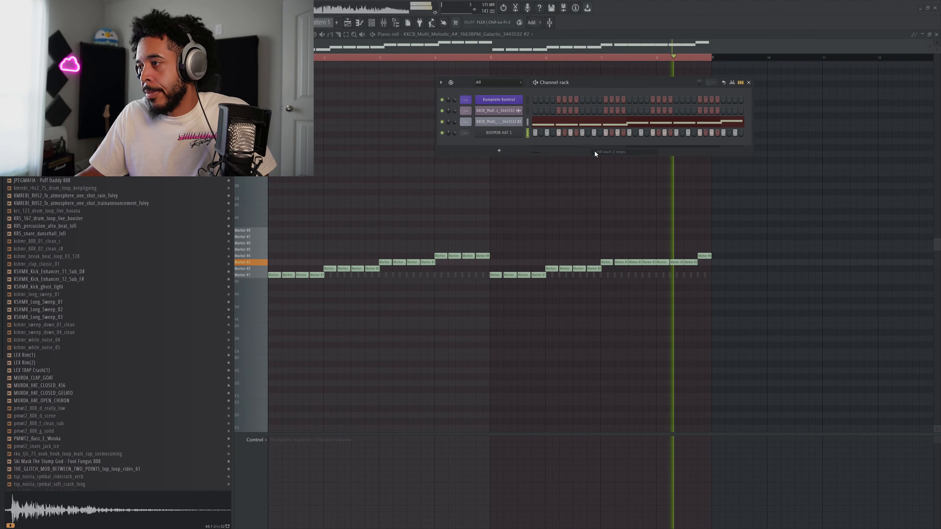
Turn on step looping in the channel rack and restart playback.
{"action": "left_click", "coordinate": [724, 83]}
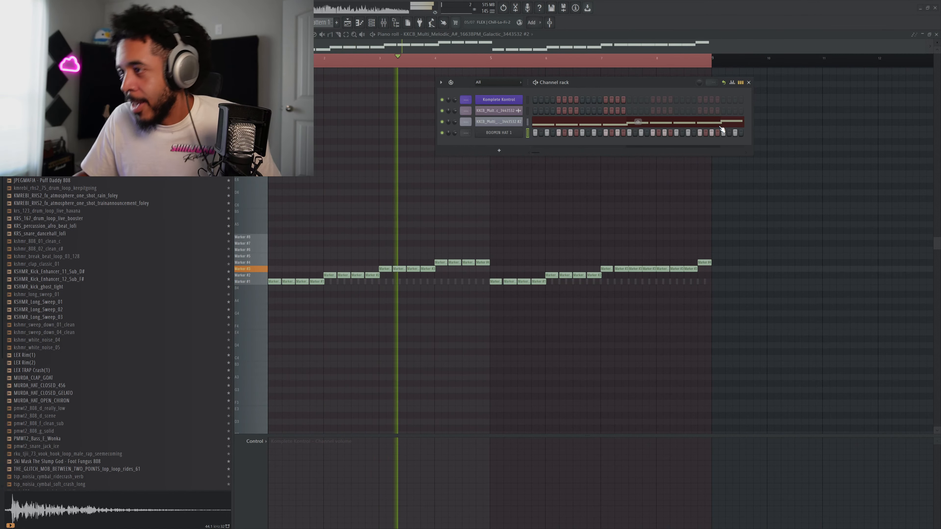
{"action": "key", "text": "space"}
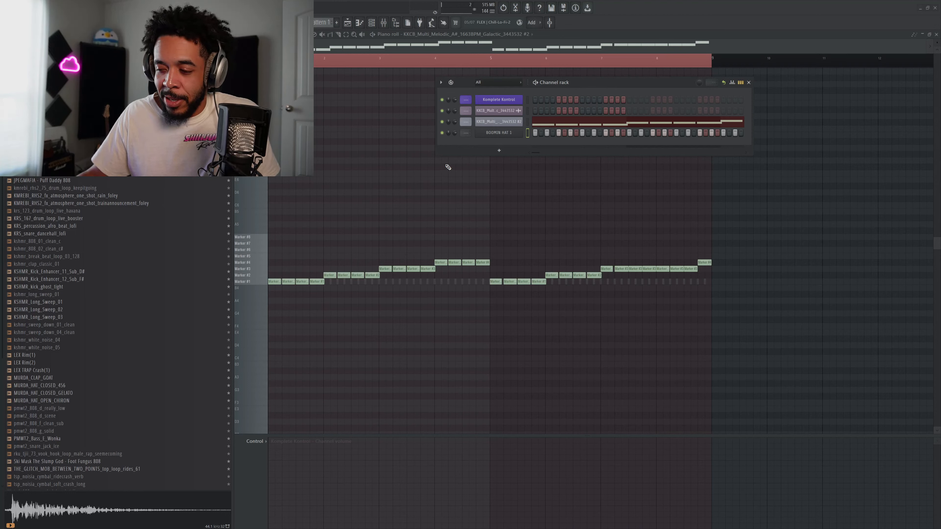
{"action": "key", "text": "space"}
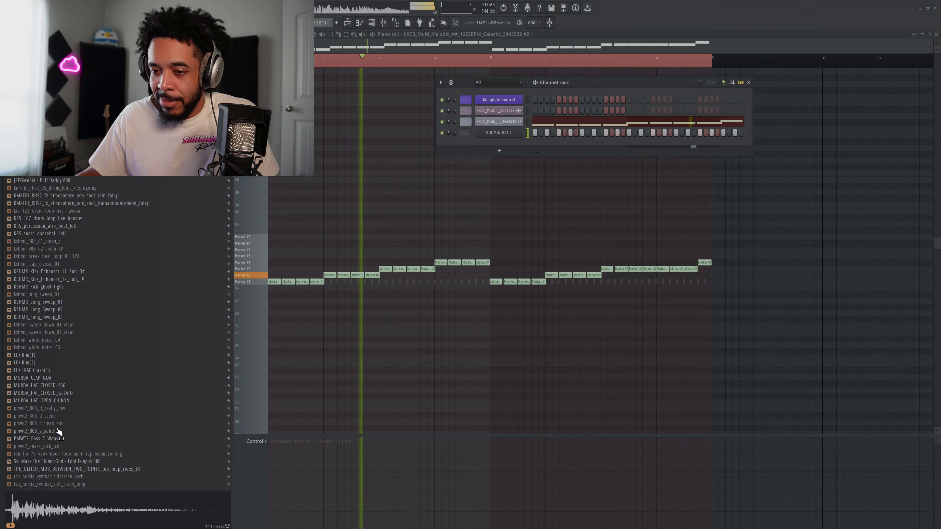
Add the [HHE] Go Drip snare from the Snares folder as a new channel and stop playback.
{"action": "left_click", "coordinate": [35, 46]}
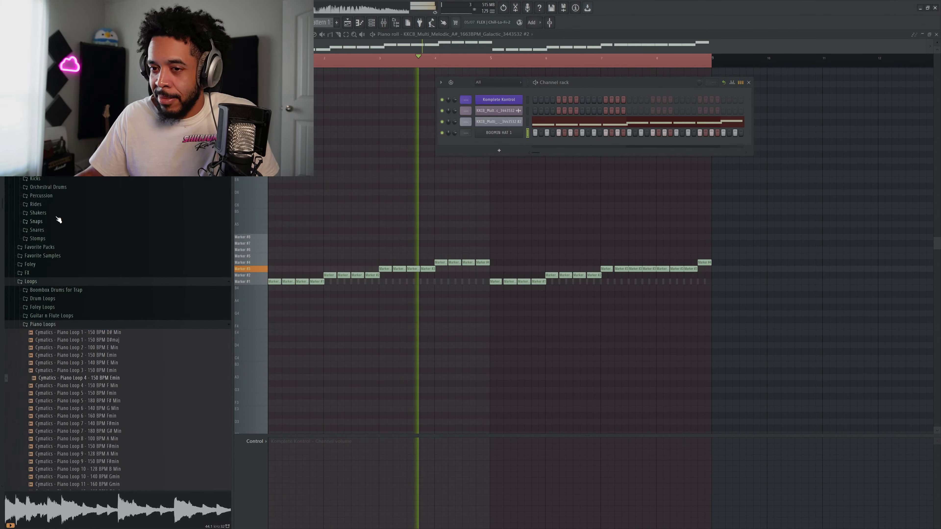
{"action": "left_click", "coordinate": [37, 230]}
{"action": "left_click_drag", "start_coordinate": [55, 227], "coordinate": [507, 141]}
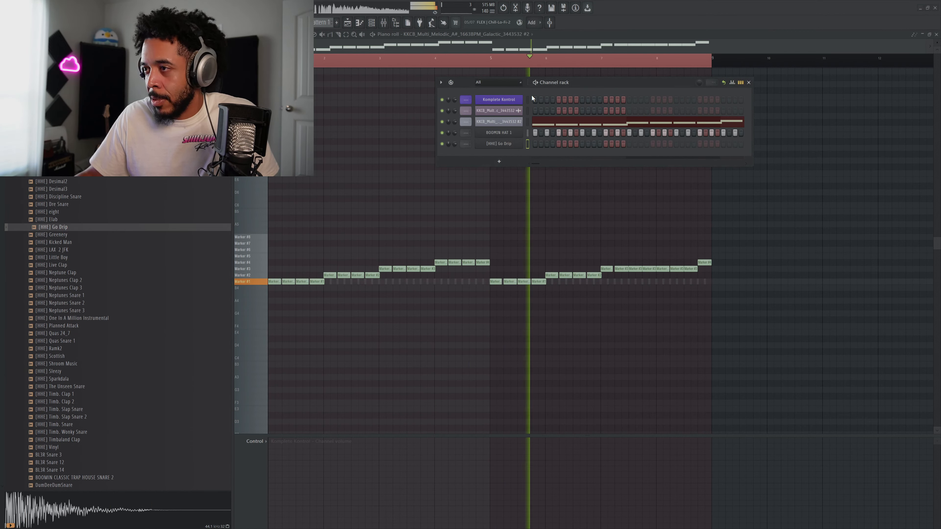
{"action": "key", "text": "space"}
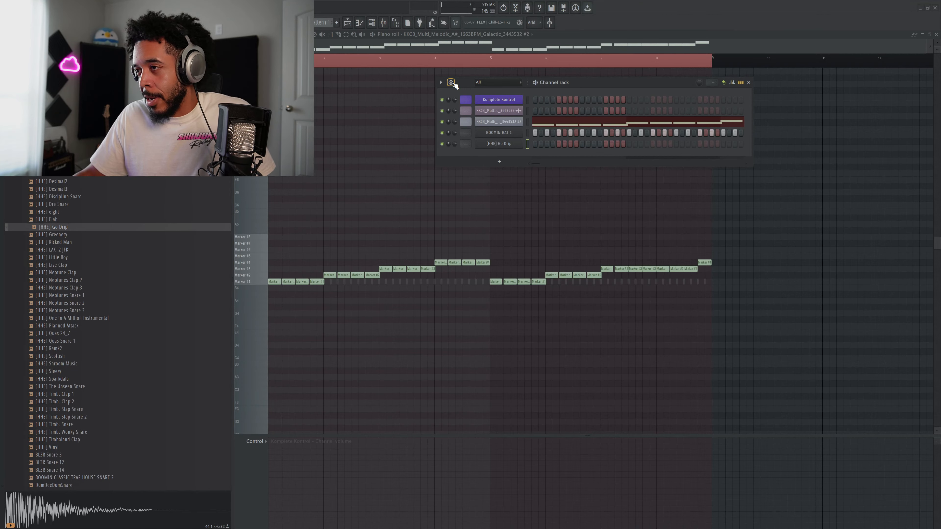
Create a Loop Starter in the channel rack, set its genre to Trap and audition the loops.
{"action": "left_click", "coordinate": [451, 83]}
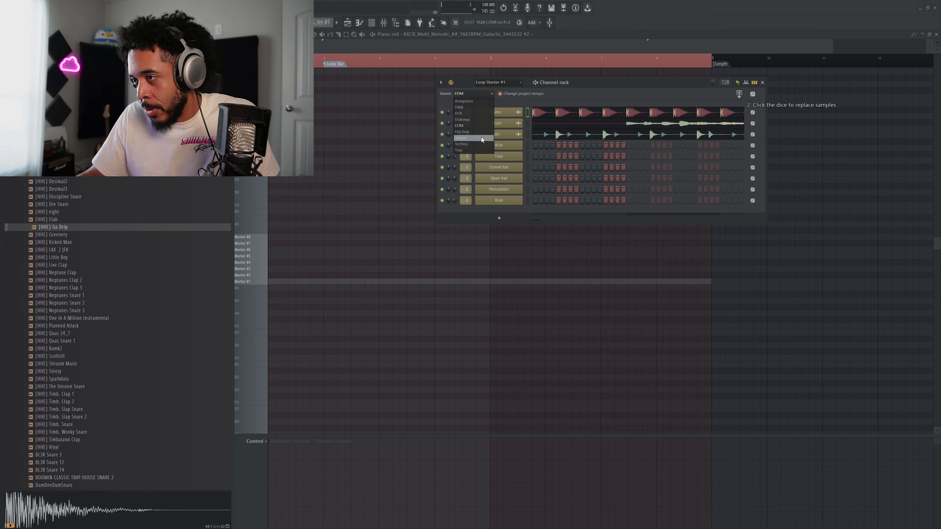
{"action": "left_click", "coordinate": [477, 150]}
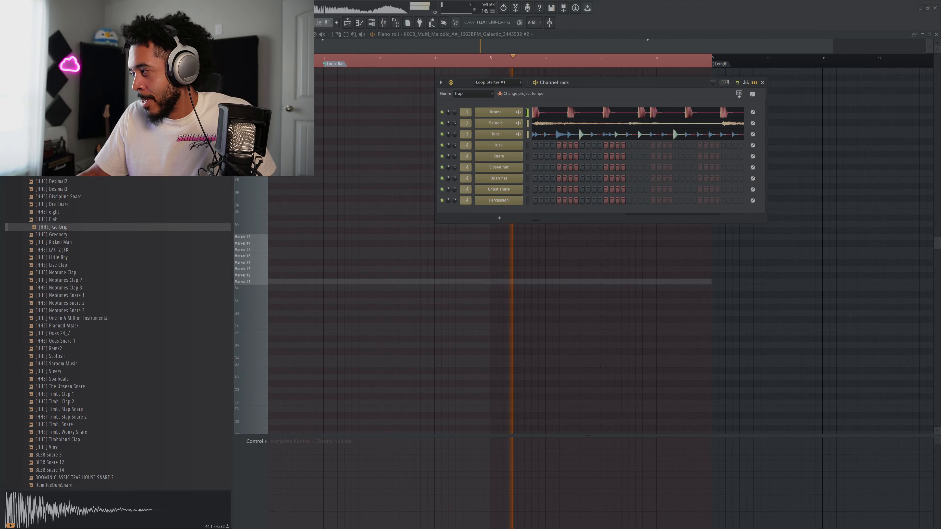
{"action": "key", "text": "space"}
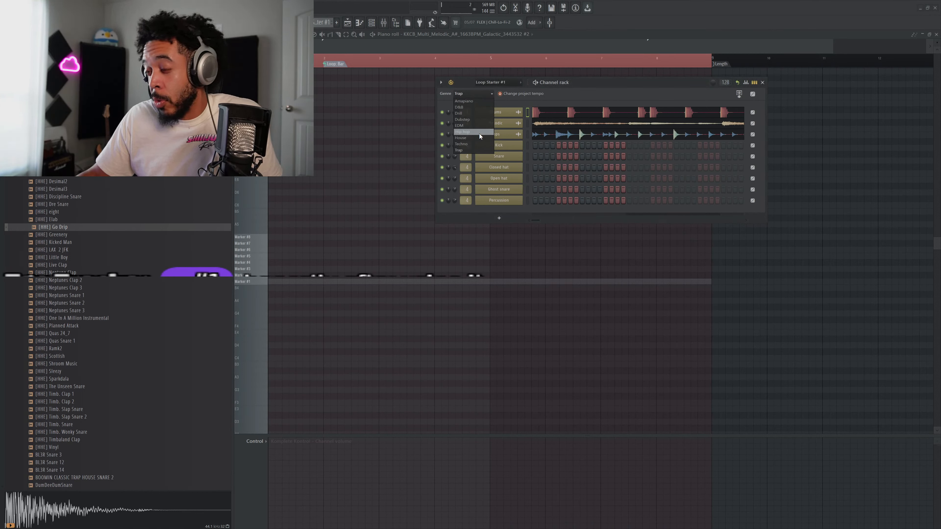
Change the Loop Starter genre to Hip hop, audition it and show all channels in the rack.
{"action": "left_click", "coordinate": [479, 133]}
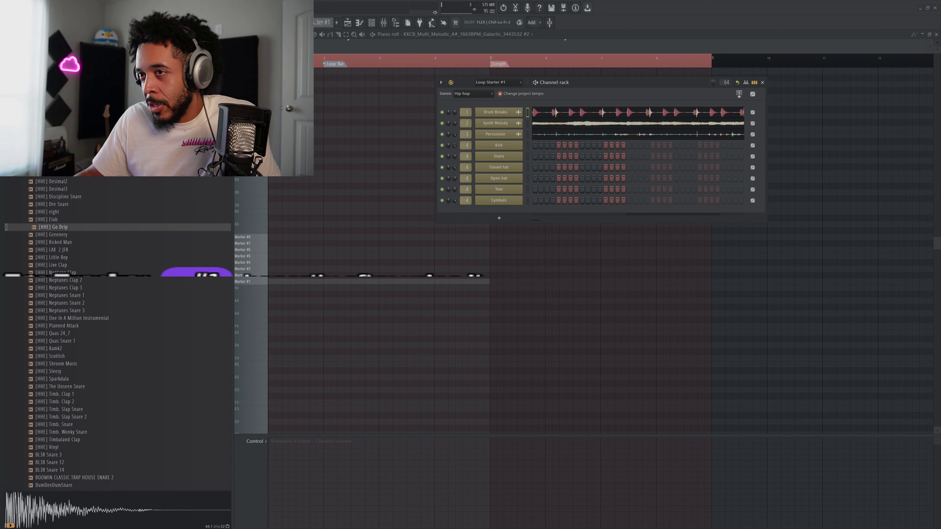
{"action": "key", "text": "space"}
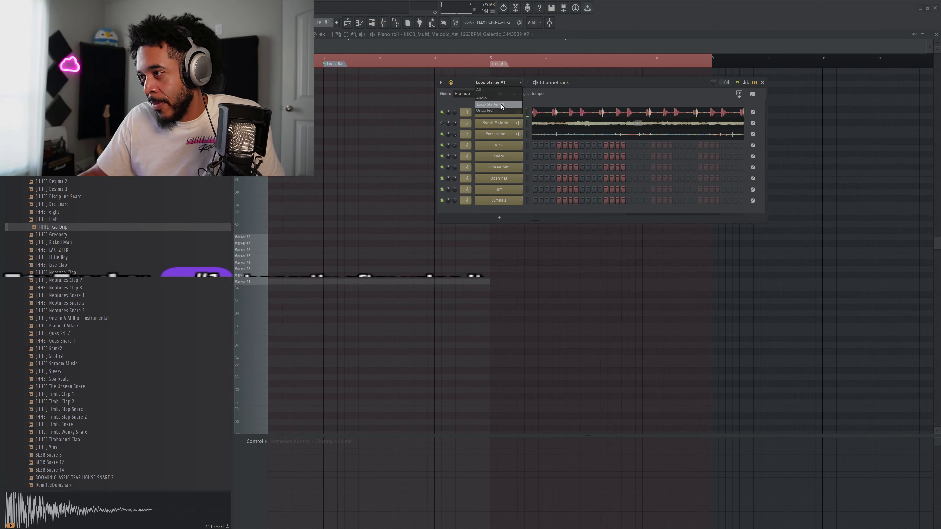
{"action": "left_click", "coordinate": [502, 105]}
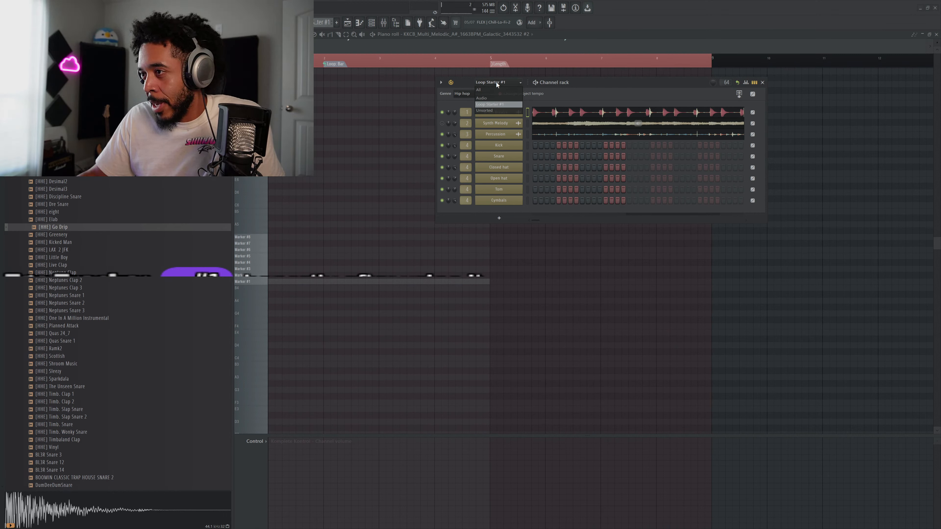
{"action": "left_click", "coordinate": [498, 89]}
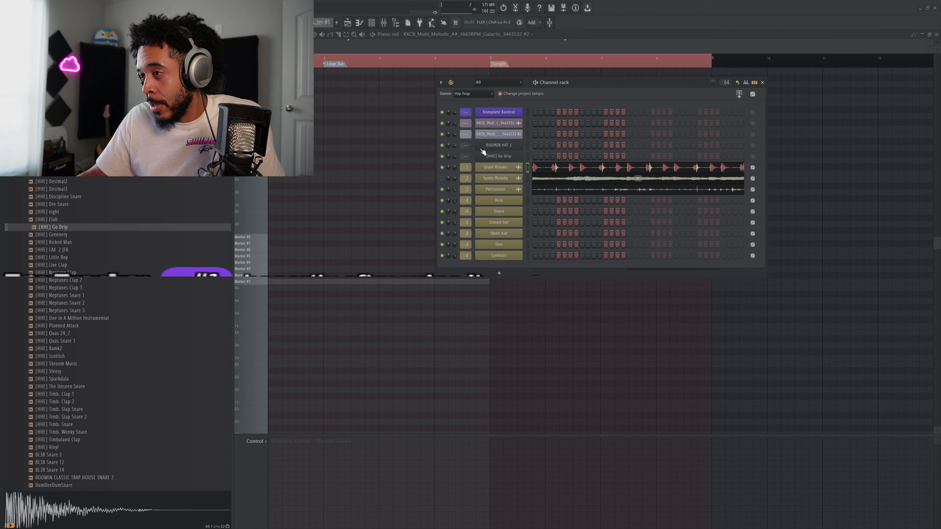
Place the Loop Starter #1 pattern in the playlist over bars 1 to 8, moving the channel rack aside.
{"action": "left_click", "coordinate": [350, 23]}
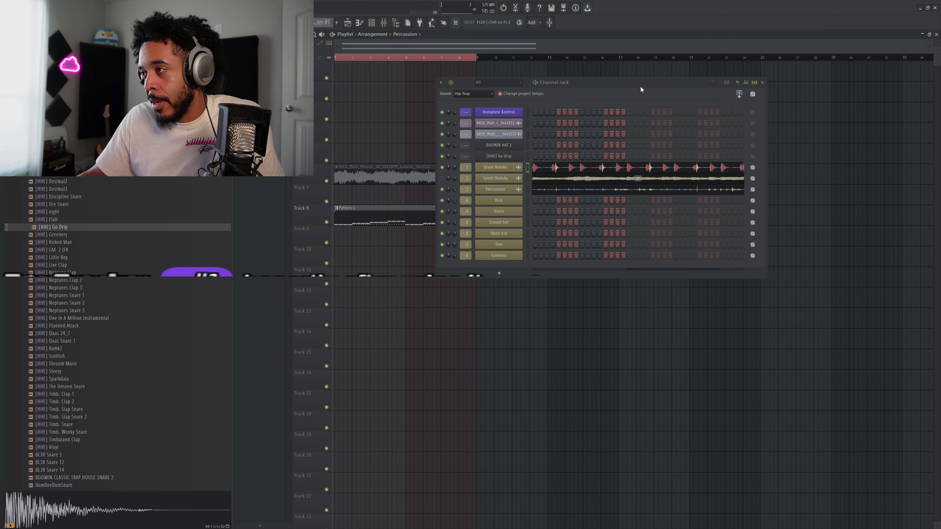
{"action": "left_click_drag", "start_coordinate": [642, 89], "coordinate": [747, 90]}
{"action": "left_click_drag", "start_coordinate": [262, 78], "coordinate": [351, 132]}
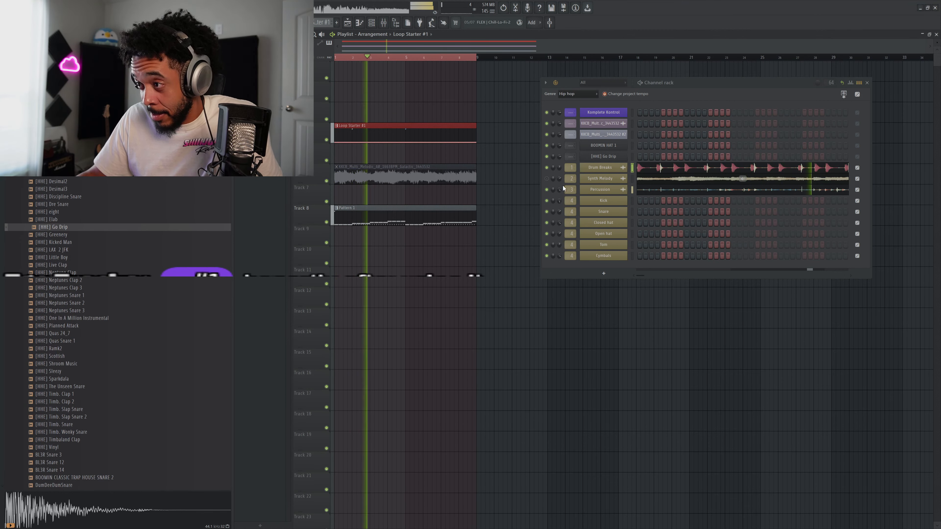
Mute the Drum Breaks and Synth Melody channels and play the arrangement with only the Percussion loop.
{"action": "left_click", "coordinate": [547, 168]}
{"action": "left_click", "coordinate": [547, 179]}
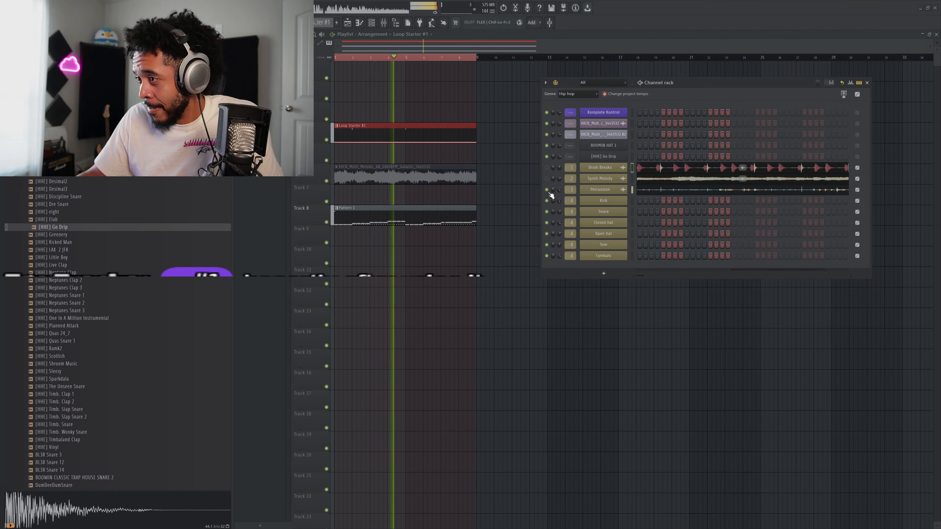
{"action": "key", "text": "space"}
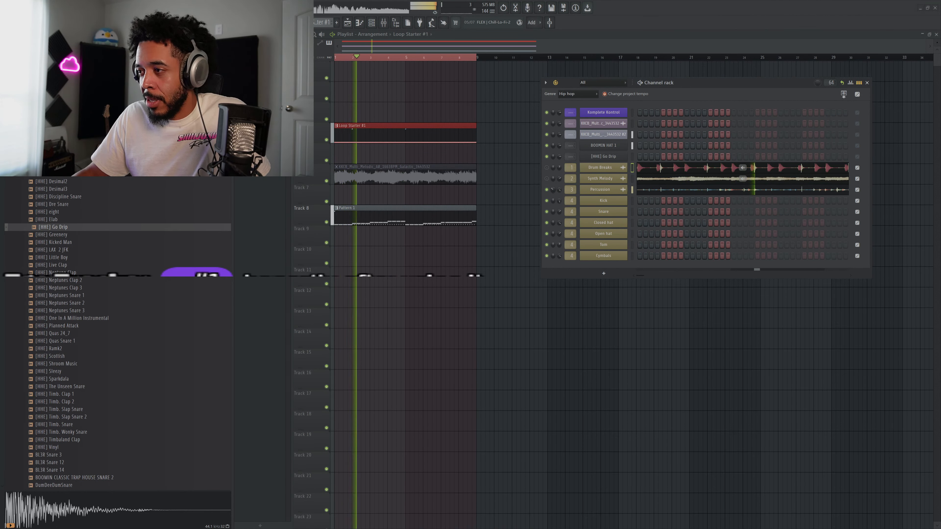
{"action": "right_click", "coordinate": [552, 190]}
{"action": "left_click", "coordinate": [563, 194]}
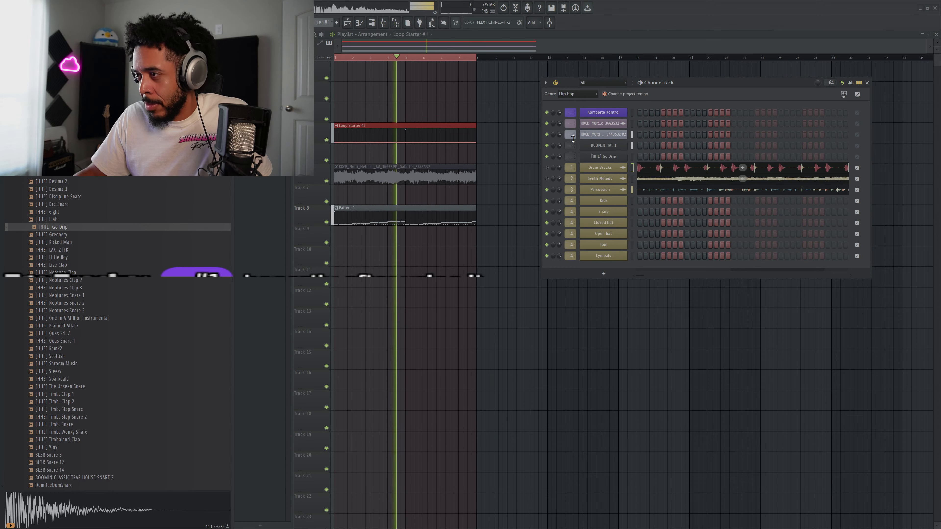
Make Pattern 1 the active pattern from its playlist clip and add the LEX Rim(1) sample as a new channel.
{"action": "double_click", "coordinate": [461, 209]}
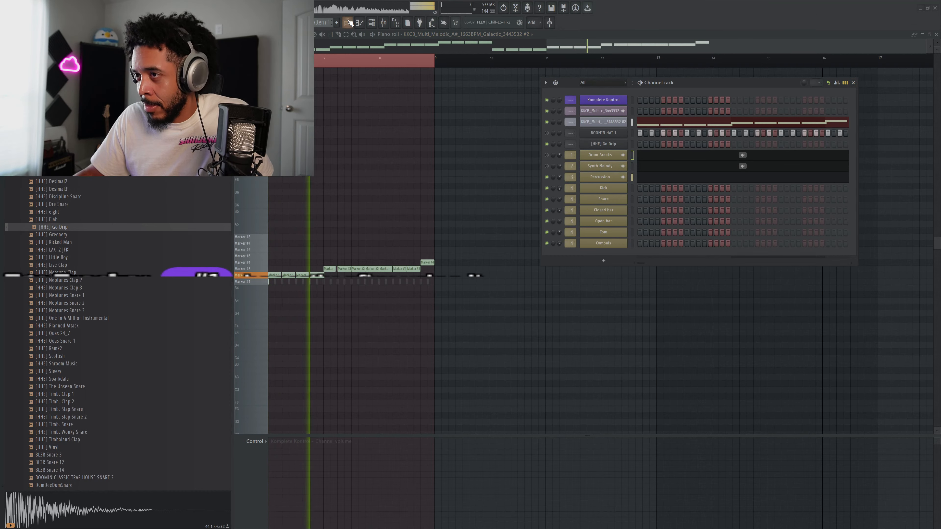
{"action": "key", "text": "F5"}
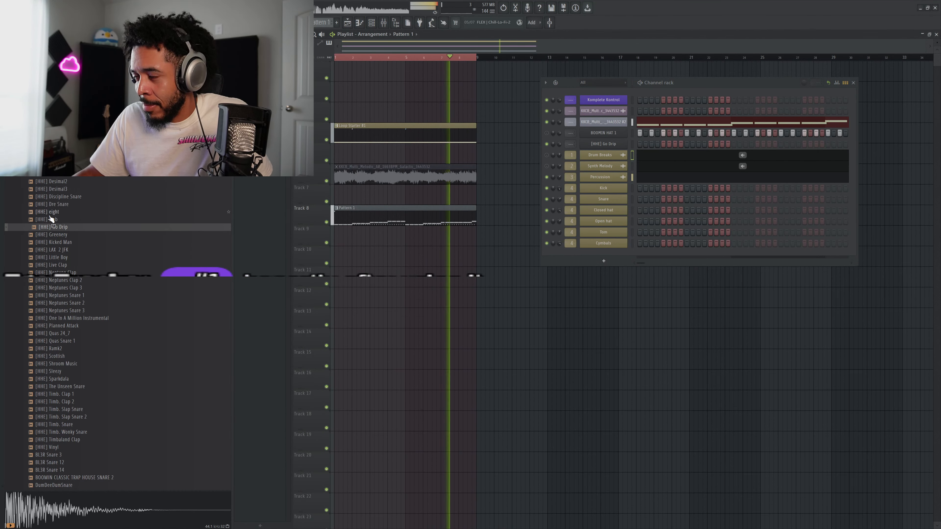
{"action": "scroll", "coordinate": [63, 289], "scroll_direction": "down", "scroll_amount": 15}
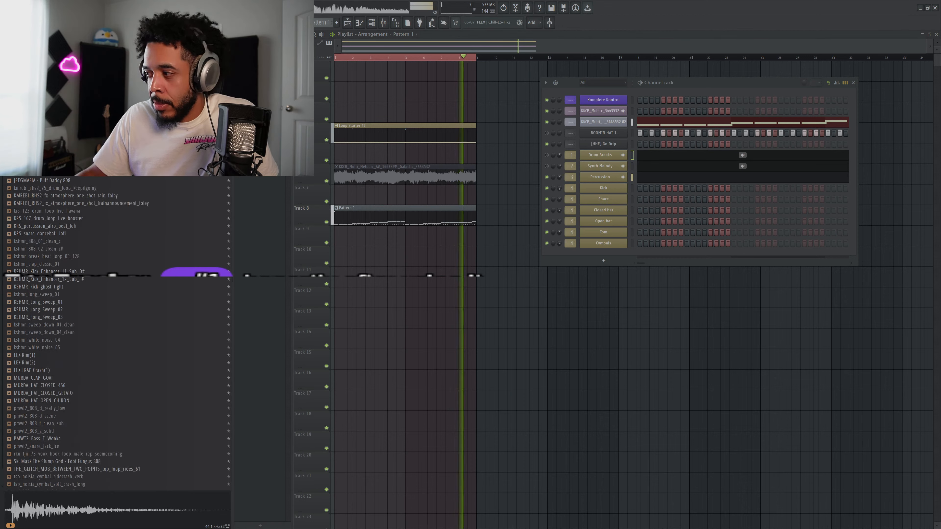
{"action": "left_click", "coordinate": [26, 356]}
{"action": "left_click_drag", "start_coordinate": [26, 359], "coordinate": [608, 254]}
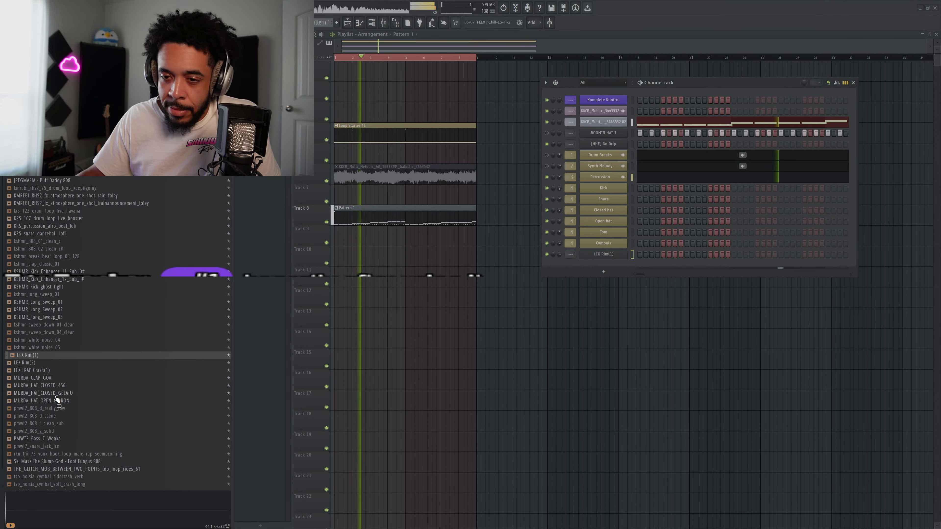
Audition open hat samples and add the hat_open_cleaner sample as a new channel below LEX Rim(1).
{"action": "left_click", "coordinate": [42, 401]}
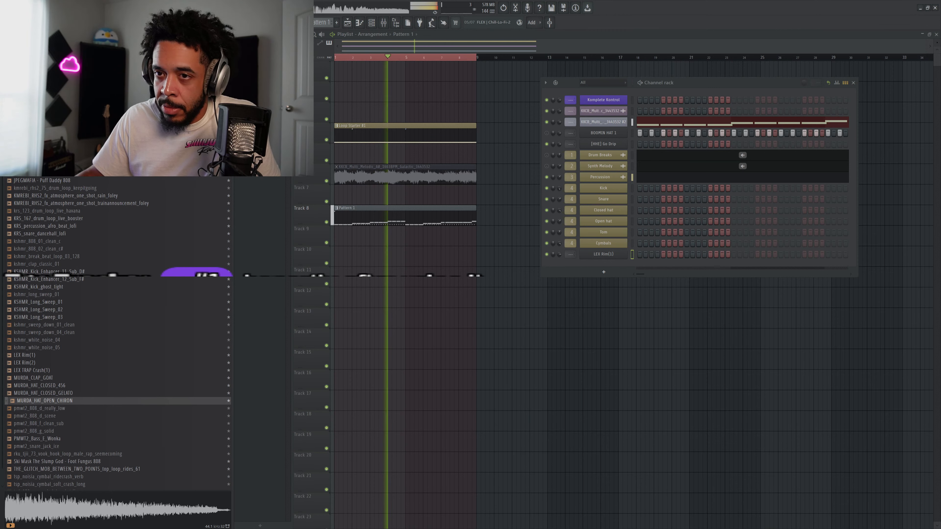
{"action": "left_click", "coordinate": [45, 90]}
{"action": "left_click_drag", "start_coordinate": [44, 82], "coordinate": [605, 271]}
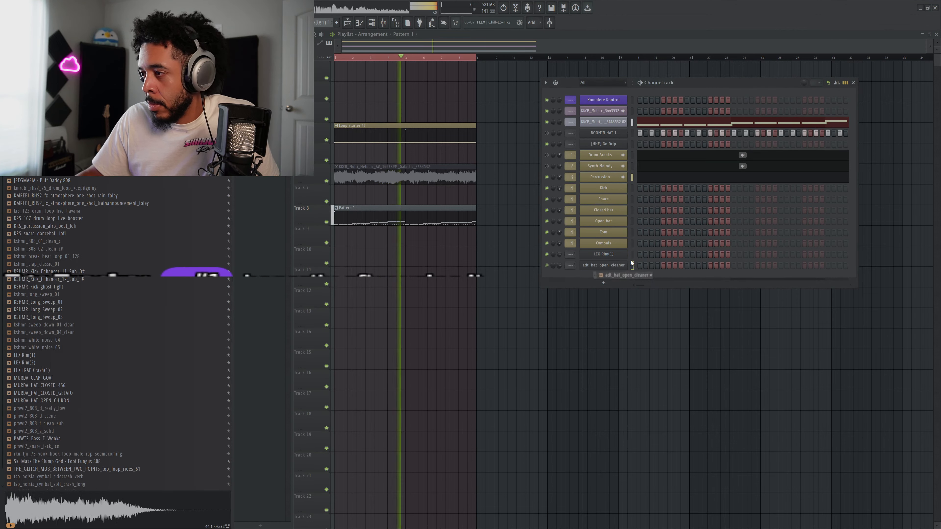
Program the LEX Rim(1) channel with hits on steps 5, 8, 10 and 13 while playing the arrangement.
{"action": "key", "text": "space"}
{"action": "key", "text": "space"}
{"action": "key", "text": "space"}
{"action": "key", "text": "space"}
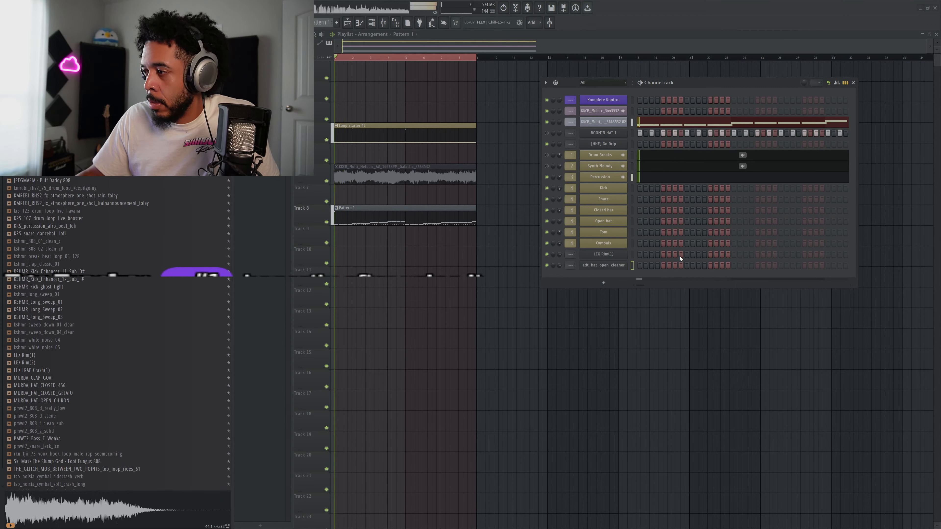
{"action": "left_click", "coordinate": [664, 254]}
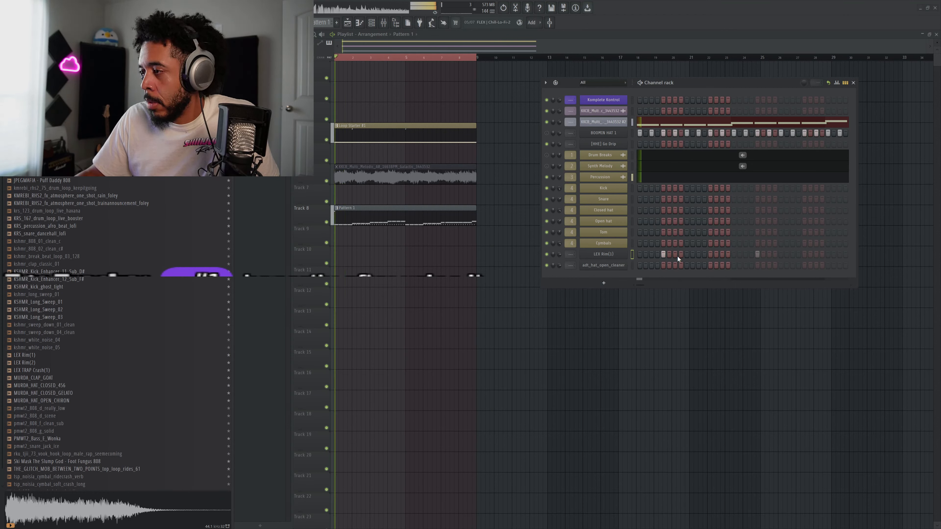
{"action": "left_click", "coordinate": [710, 254]}
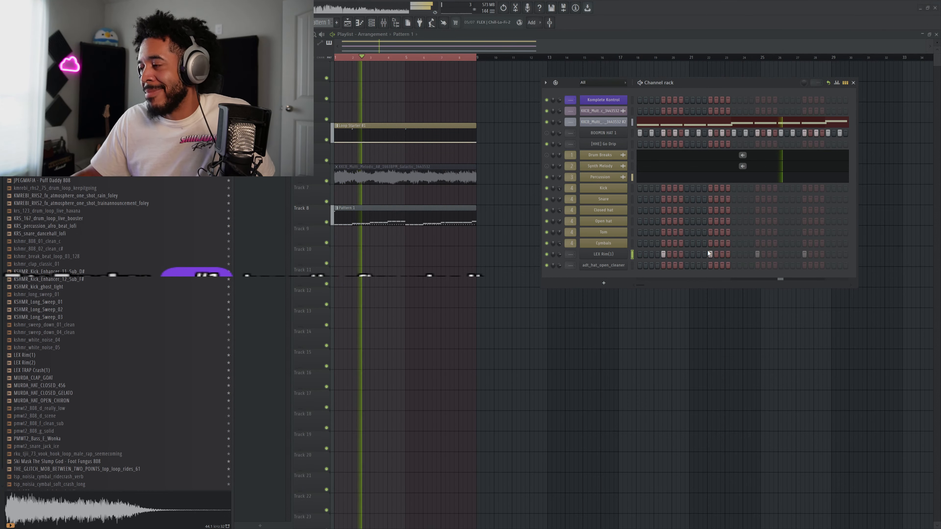
{"action": "key", "text": "space"}
{"action": "left_click", "coordinate": [709, 254]}
{"action": "key", "text": "space"}
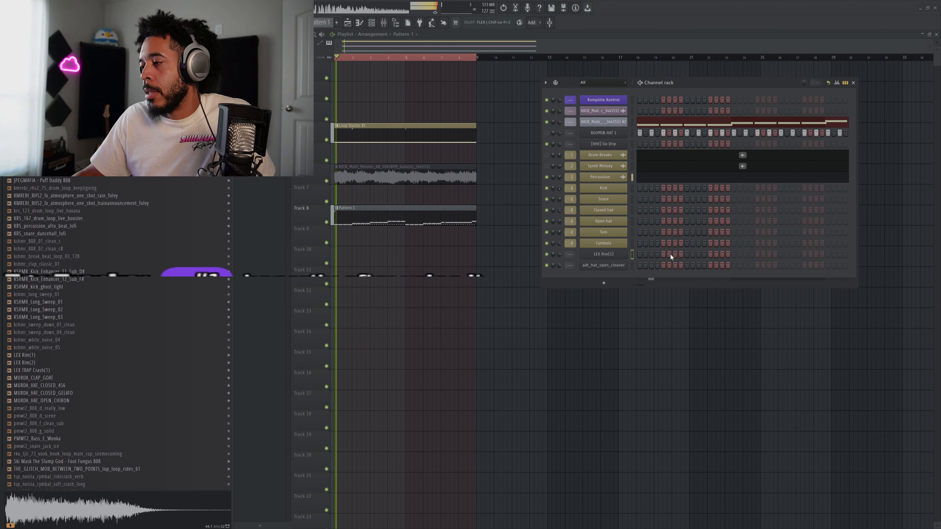
{"action": "left_click", "coordinate": [681, 254]}
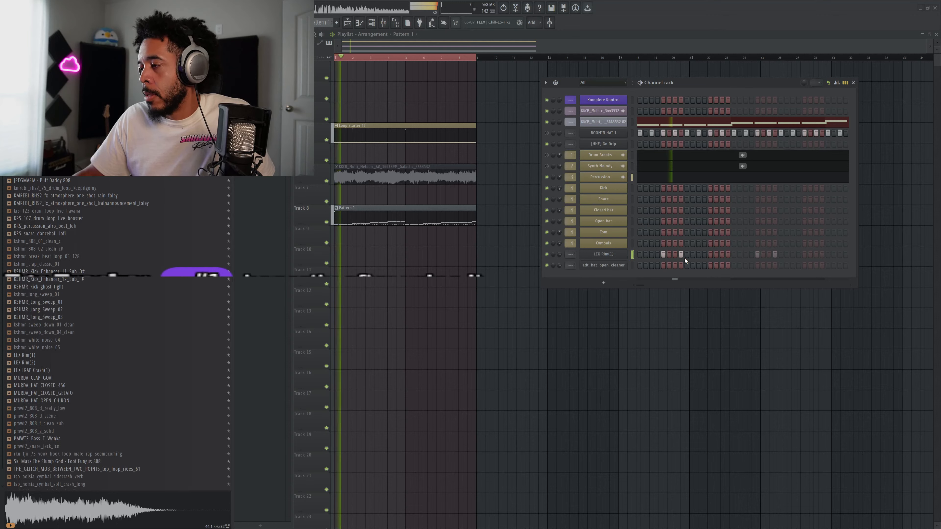
{"action": "left_click", "coordinate": [693, 255]}
{"action": "left_click", "coordinate": [710, 255]}
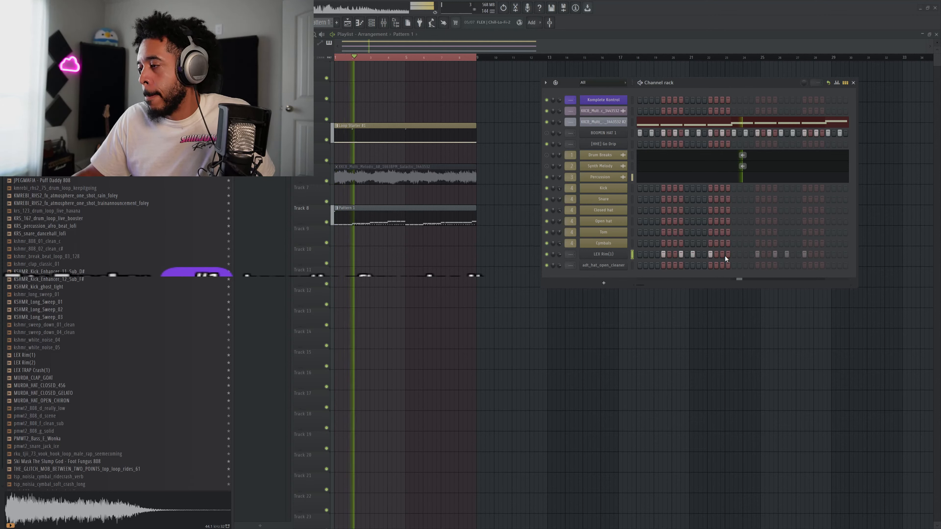
Enable advanced looping for the channel rack and add a hit on step 11 of the open hat channel.
{"action": "left_click", "coordinate": [829, 82]}
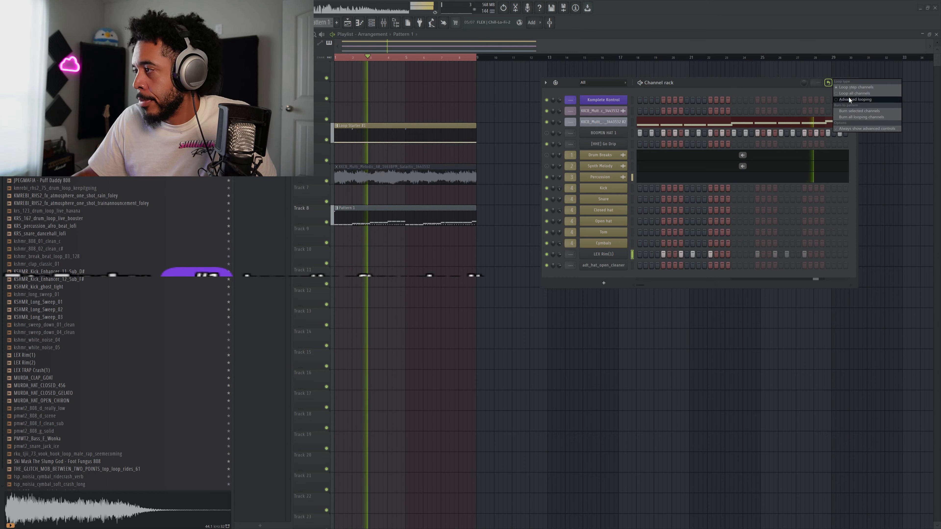
{"action": "left_click", "coordinate": [849, 98]}
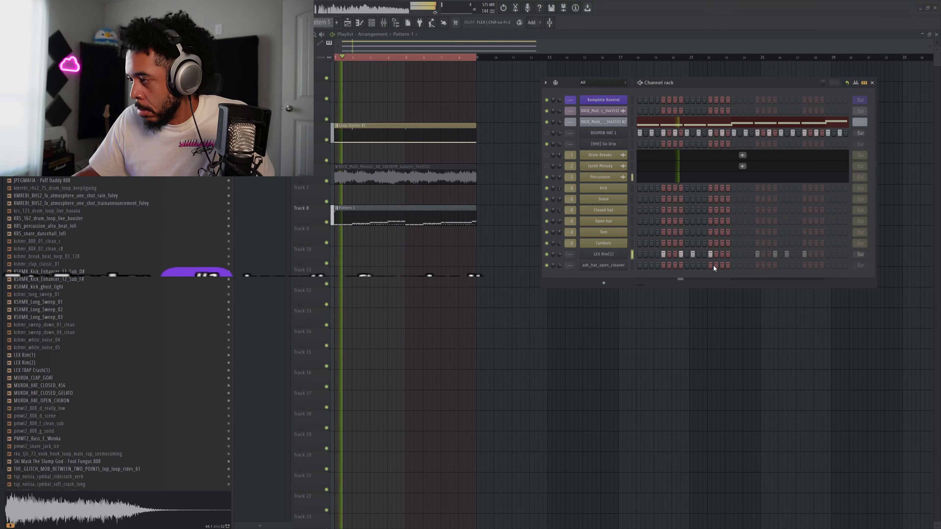
{"action": "left_click", "coordinate": [700, 266]}
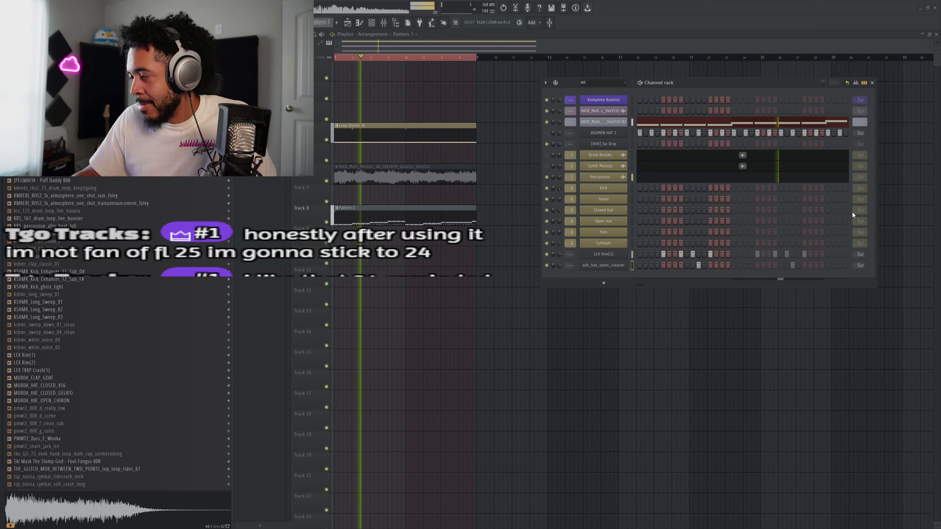
Open the open hat channel's sampler settings and set its time stretching mode to Stretch.
{"action": "left_click", "coordinate": [602, 265]}
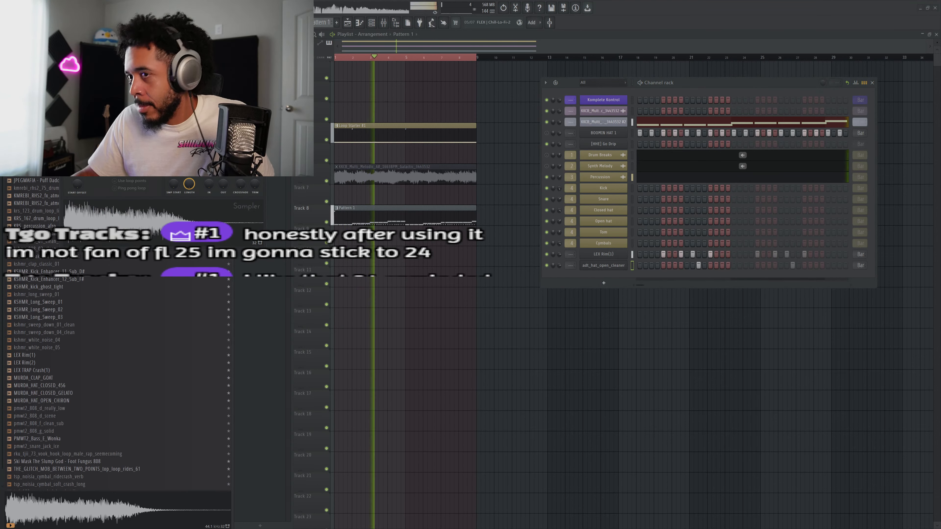
{"action": "left_click_drag", "start_coordinate": [112, 99], "coordinate": [419, 87]}
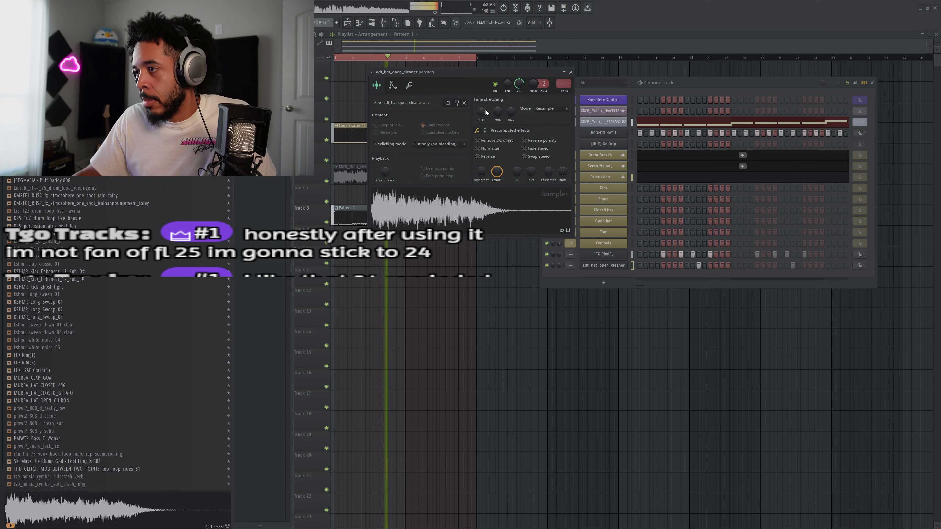
{"action": "left_click", "coordinate": [533, 108]}
{"action": "left_click", "coordinate": [544, 126]}
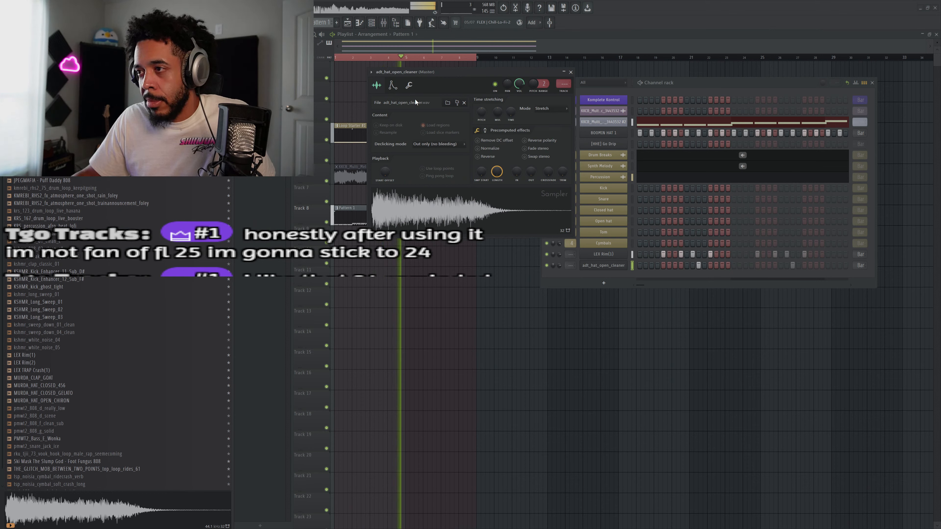
View the open hat channel's miscellaneous settings, move the window aside and close it.
{"action": "left_click", "coordinate": [409, 86]}
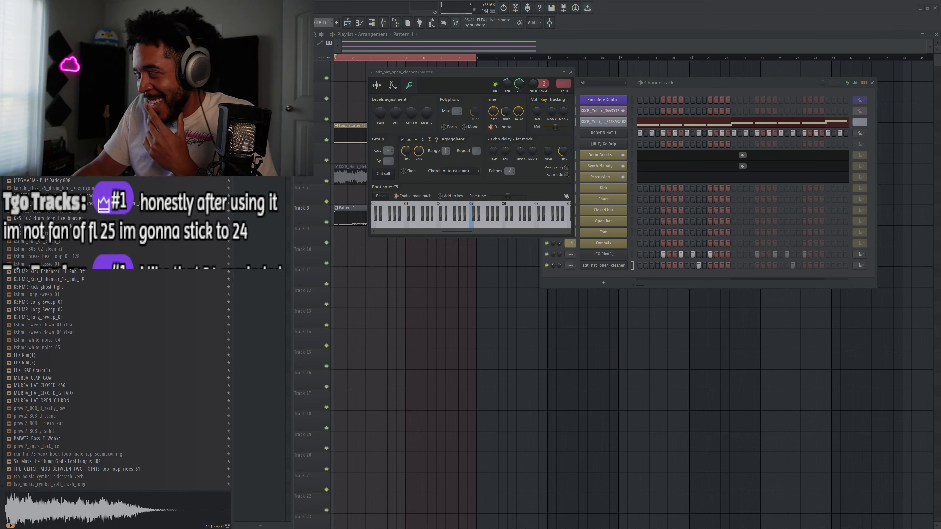
{"action": "left_click_drag", "start_coordinate": [454, 71], "coordinate": [398, 119]}
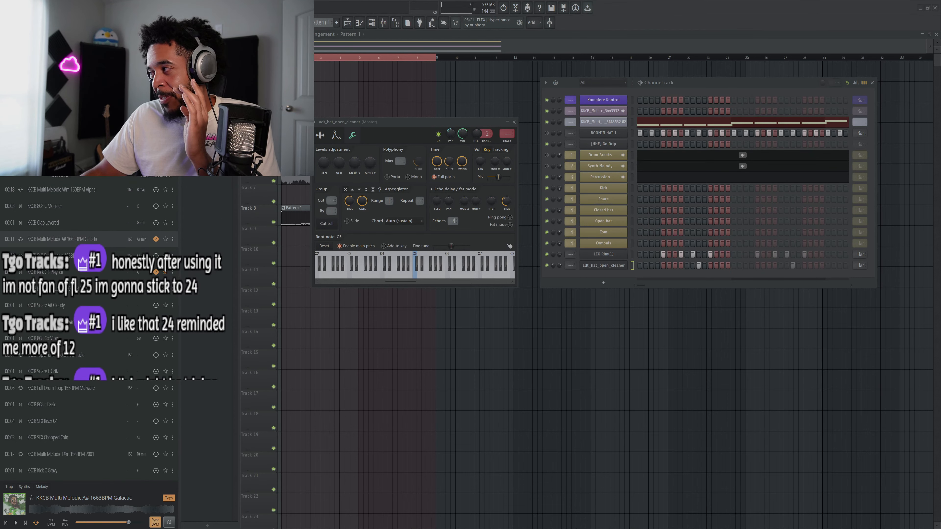
{"action": "left_click_drag", "start_coordinate": [383, 118], "coordinate": [366, 119]}
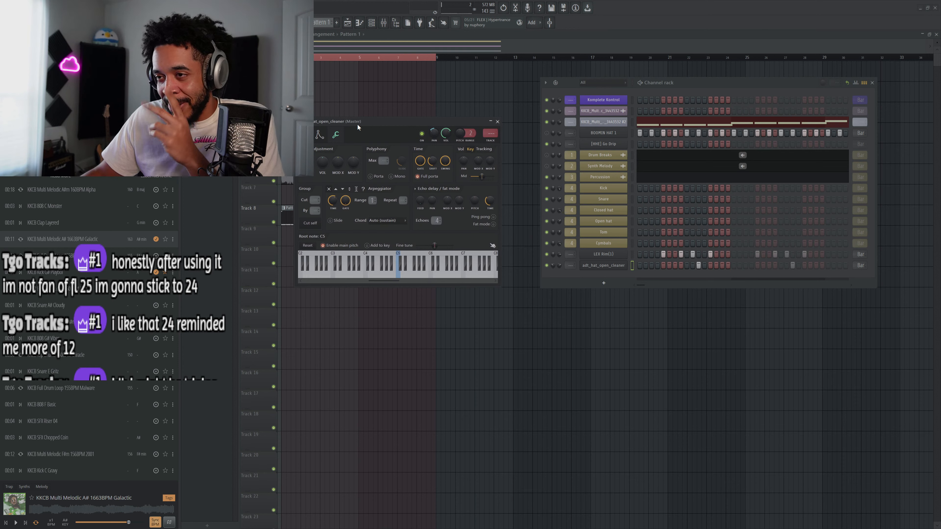
{"action": "left_click", "coordinate": [498, 122]}
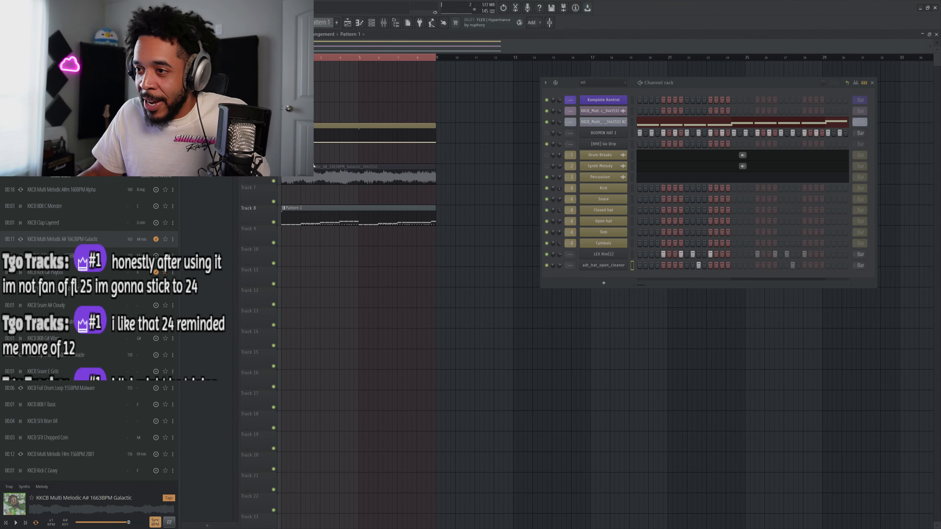
Solo the playlist track holding the Galactic melody audio clip and close the channel rack.
{"action": "right_click", "coordinate": [274, 181]}
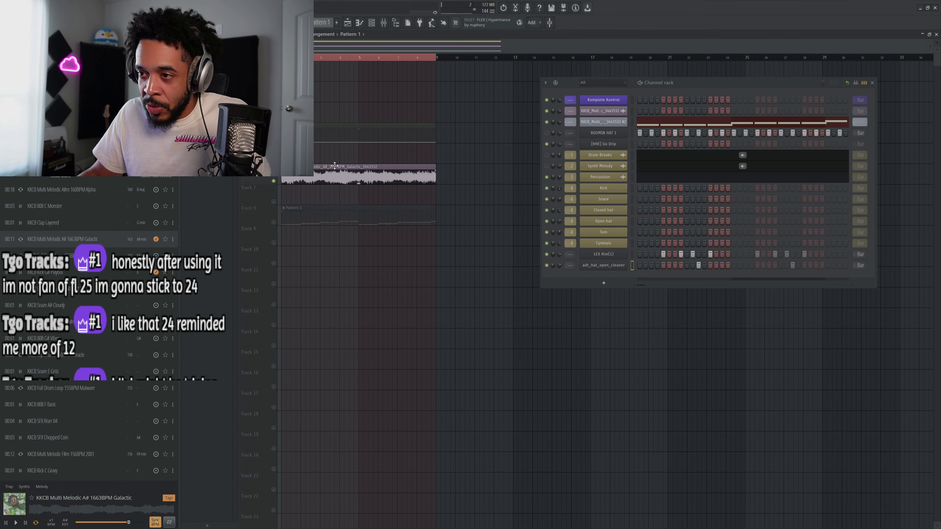
{"action": "scroll", "coordinate": [334, 165], "scroll_direction": "up", "scroll_amount": 3}
{"action": "left_click", "coordinate": [873, 82]}
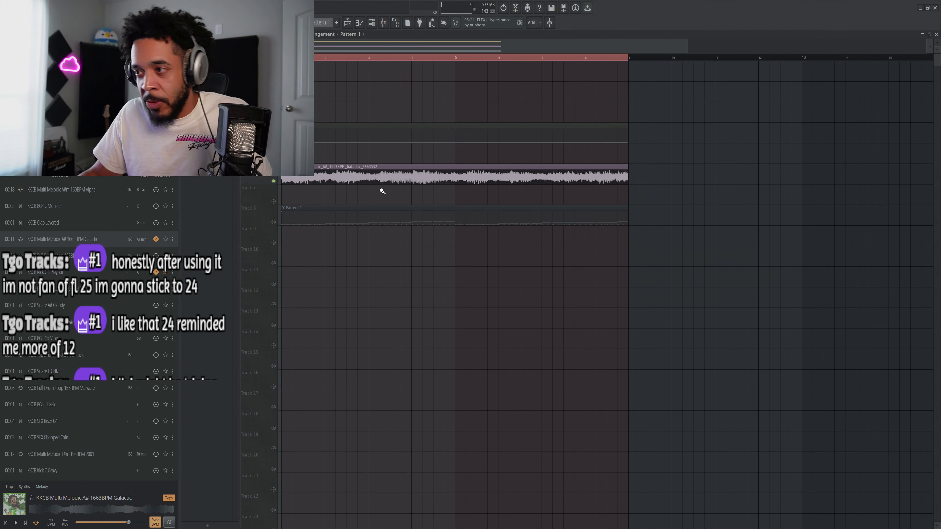
{"action": "scroll", "coordinate": [554, 190], "scroll_direction": "up", "scroll_amount": 1}
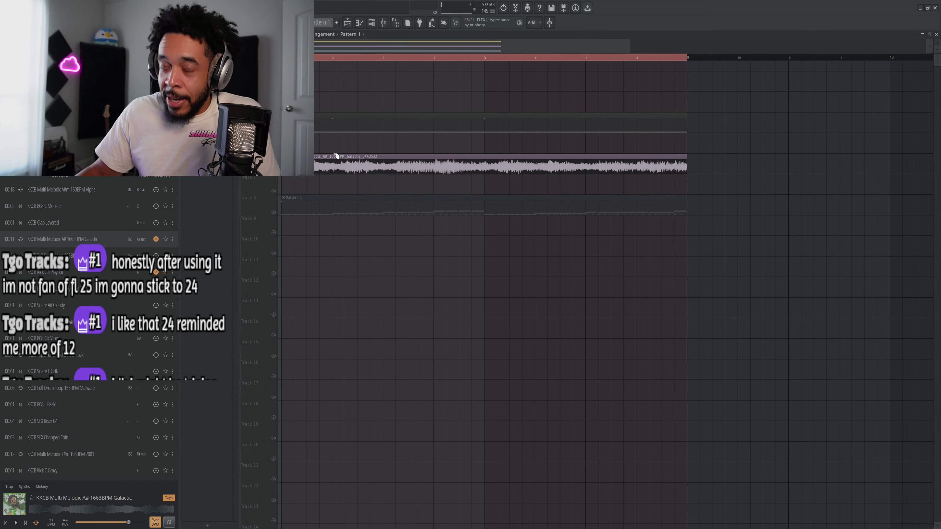
Slice the Galactic melody audio clip at the start of bar 2 and at the start of bar 3.
{"action": "left_click_drag", "start_coordinate": [334, 150], "coordinate": [336, 183]}
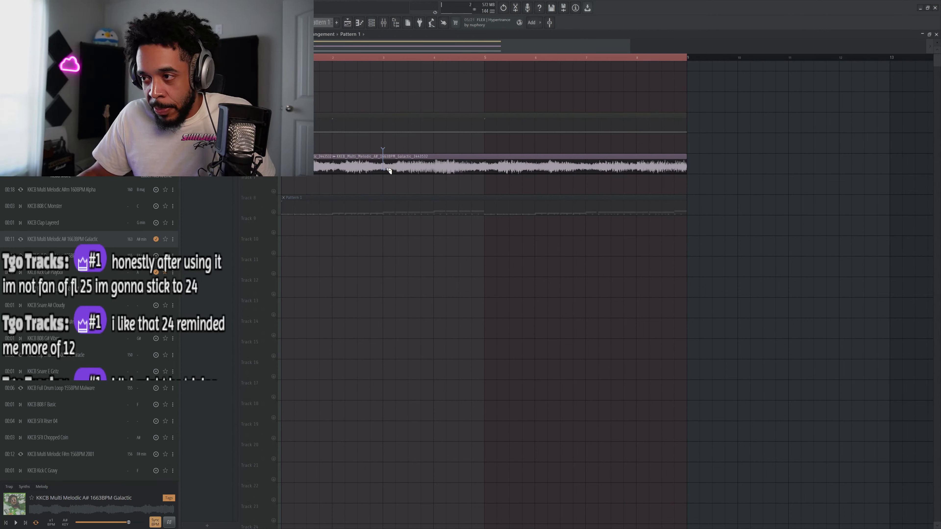
{"action": "left_click_drag", "start_coordinate": [389, 171], "coordinate": [392, 187]}
{"action": "left_click_drag", "start_coordinate": [385, 150], "coordinate": [384, 187]}
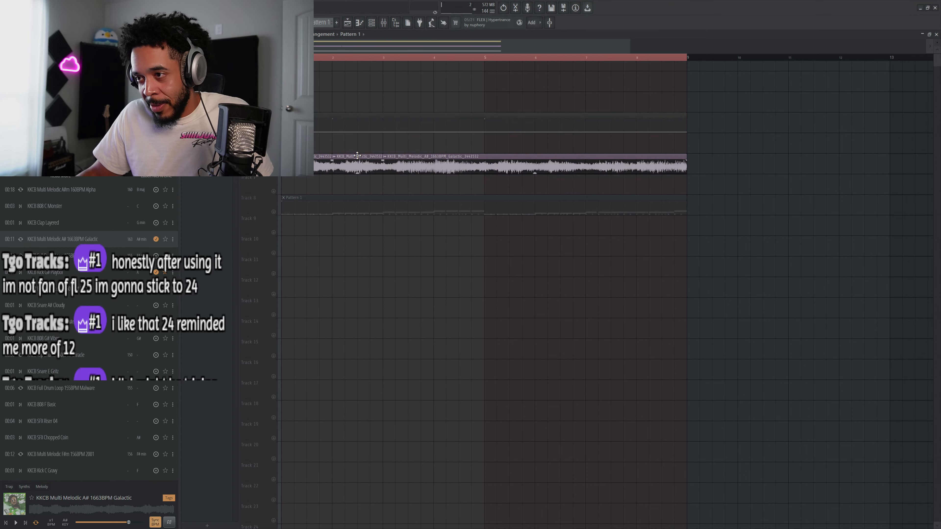
Reverse the one-bar melody slice at bar 2 through its clip properties and play the soloed track.
{"action": "scroll", "coordinate": [357, 155], "scroll_direction": "up", "scroll_amount": 3}
{"action": "double_click", "coordinate": [359, 164]}
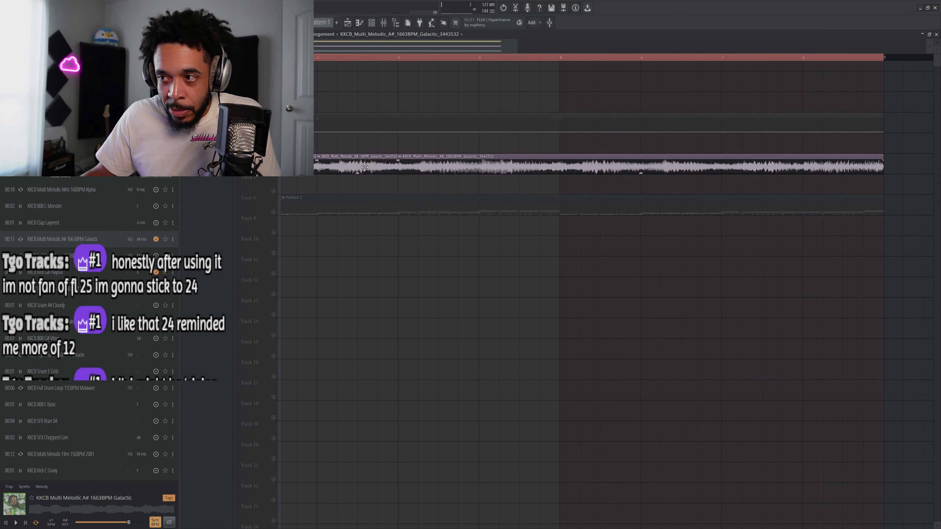
{"action": "left_click_drag", "start_coordinate": [466, 203], "coordinate": [470, 188]}
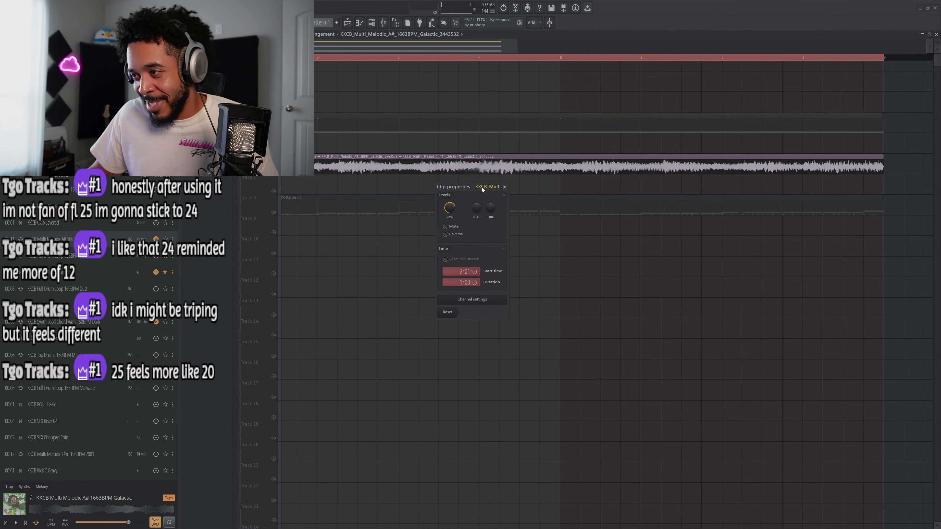
{"action": "left_click_drag", "start_coordinate": [481, 187], "coordinate": [495, 175]}
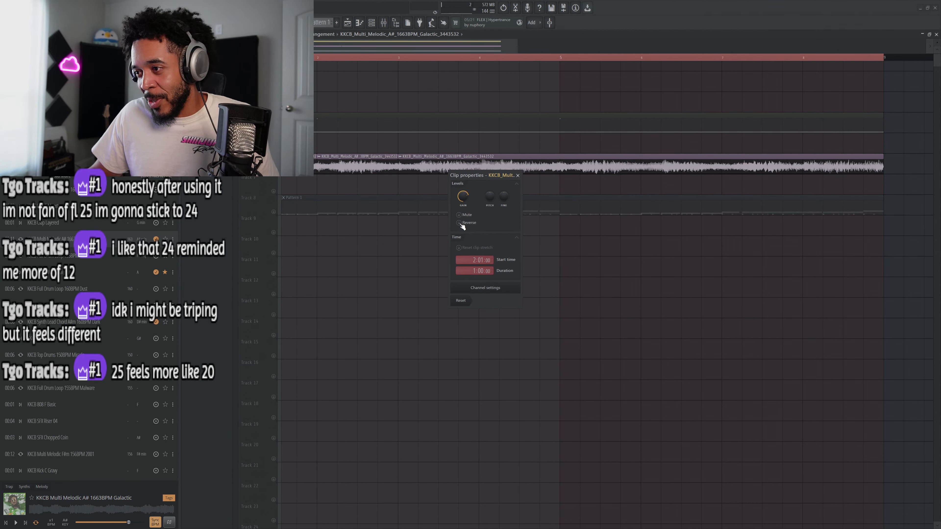
{"action": "left_click_drag", "start_coordinate": [393, 149], "coordinate": [482, 137]}
{"action": "scroll", "coordinate": [397, 152], "scroll_direction": "up", "scroll_amount": 2}
{"action": "key", "text": "space"}
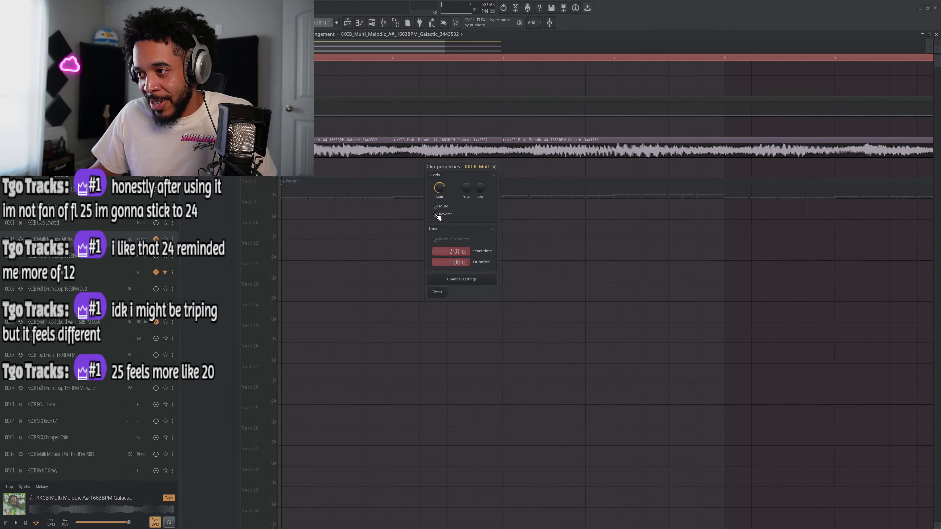
{"action": "key", "text": "space"}
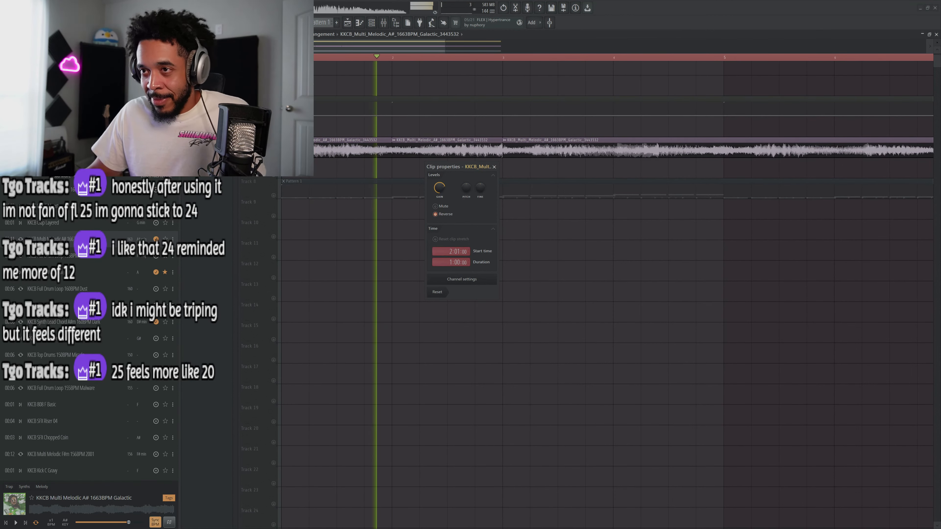
{"action": "left_click", "coordinate": [441, 213]}
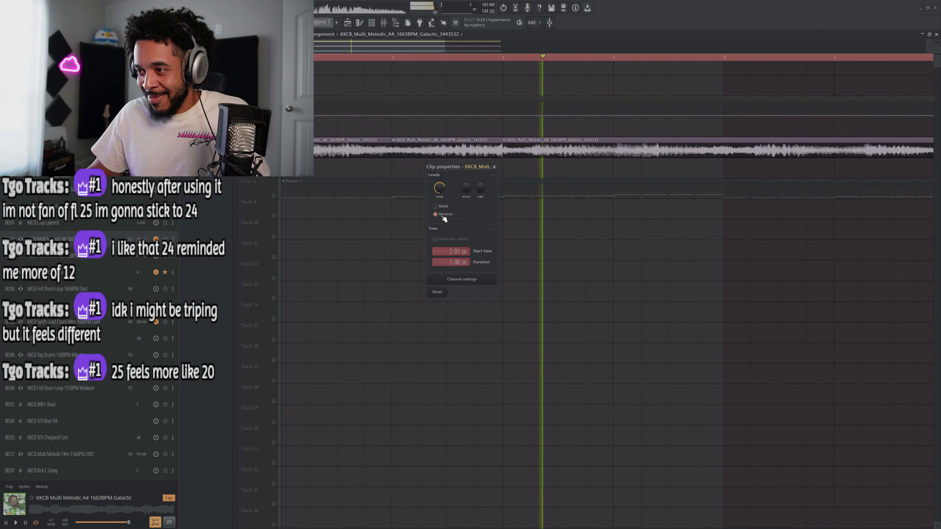
{"action": "key", "text": "space"}
{"action": "left_click", "coordinate": [494, 167]}
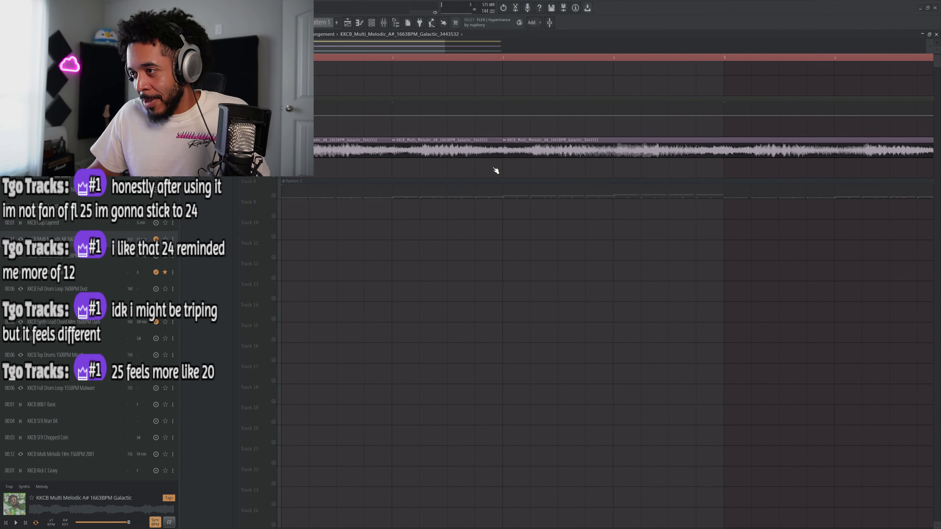
Open the Galactic melody clip's channel settings, set the time stretching mode to Stretch and close the window.
{"action": "scroll", "coordinate": [493, 163], "scroll_direction": "down", "scroll_amount": 3}
{"action": "double_click", "coordinate": [515, 151]}
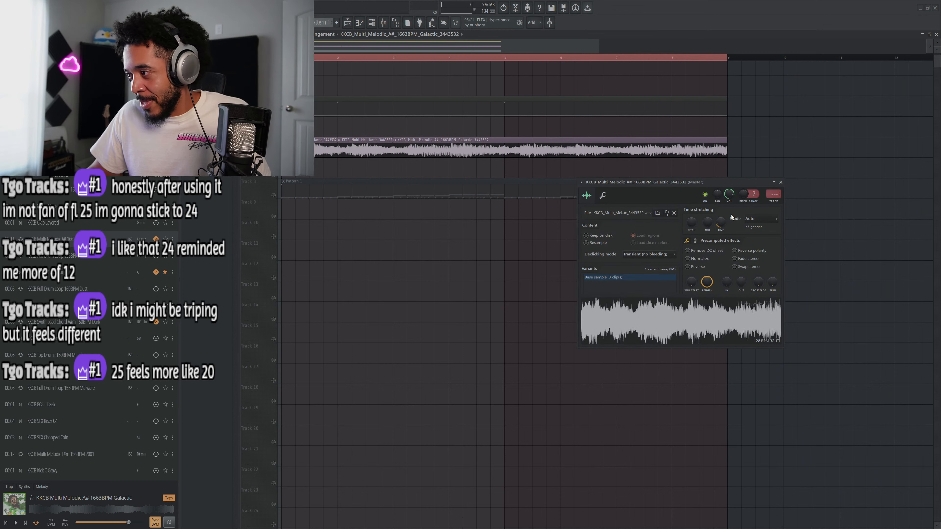
{"action": "left_click", "coordinate": [753, 238]}
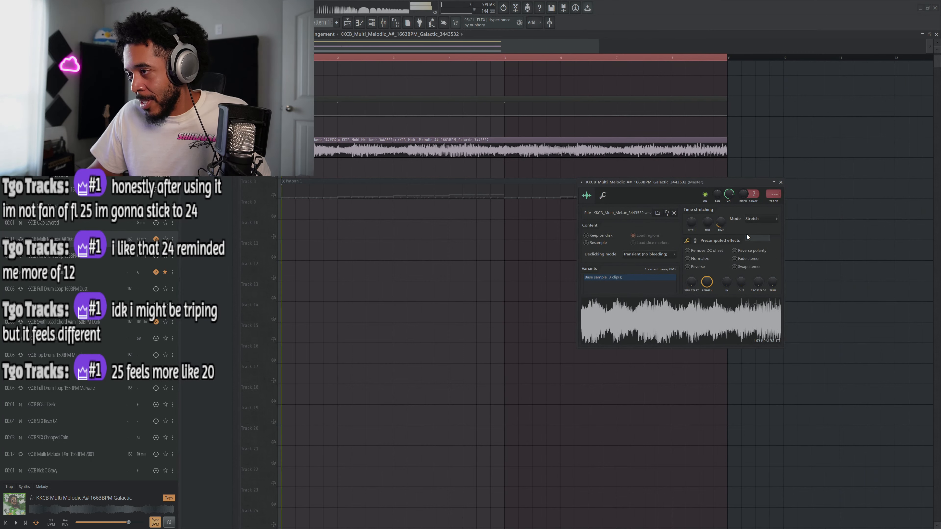
{"action": "left_click", "coordinate": [781, 182]}
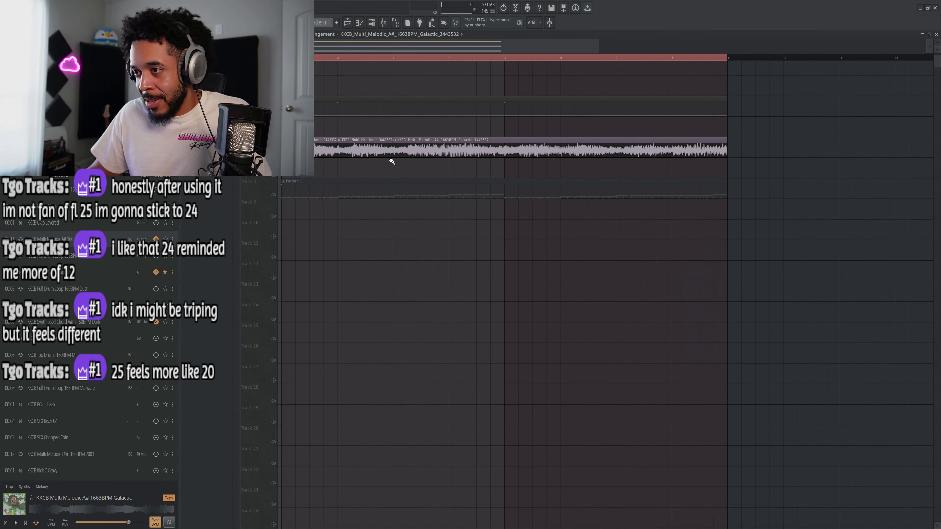
Review the clip properties of the melody slice at bar 2, play through the slices and close the properties.
{"action": "scroll", "coordinate": [391, 161], "scroll_direction": "up", "scroll_amount": 2}
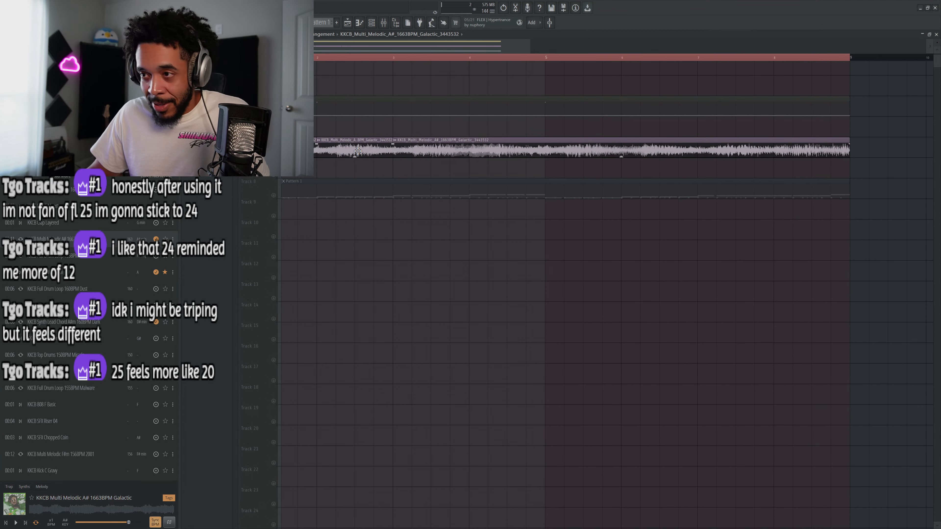
{"action": "double_click", "coordinate": [358, 151]}
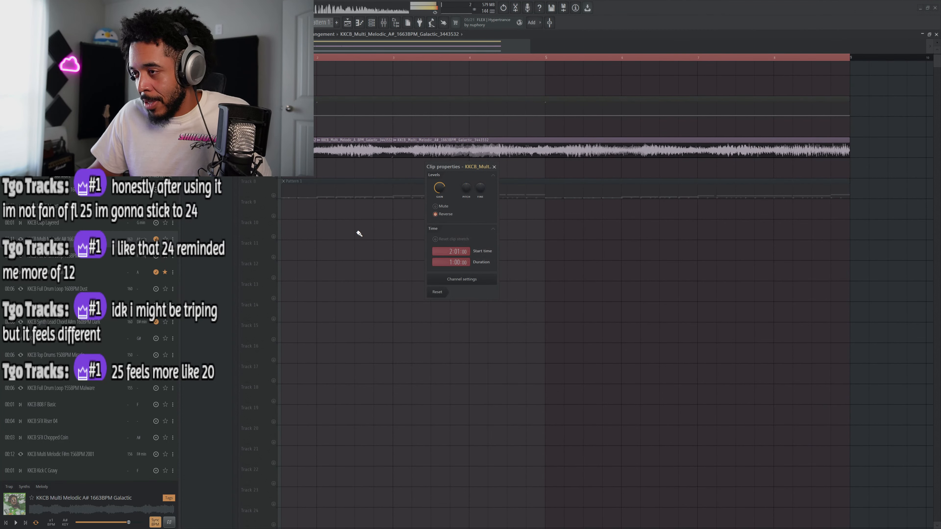
{"action": "scroll", "coordinate": [359, 234], "scroll_direction": "up", "scroll_amount": 1}
{"action": "left_click_drag", "start_coordinate": [370, 234], "coordinate": [461, 238]}
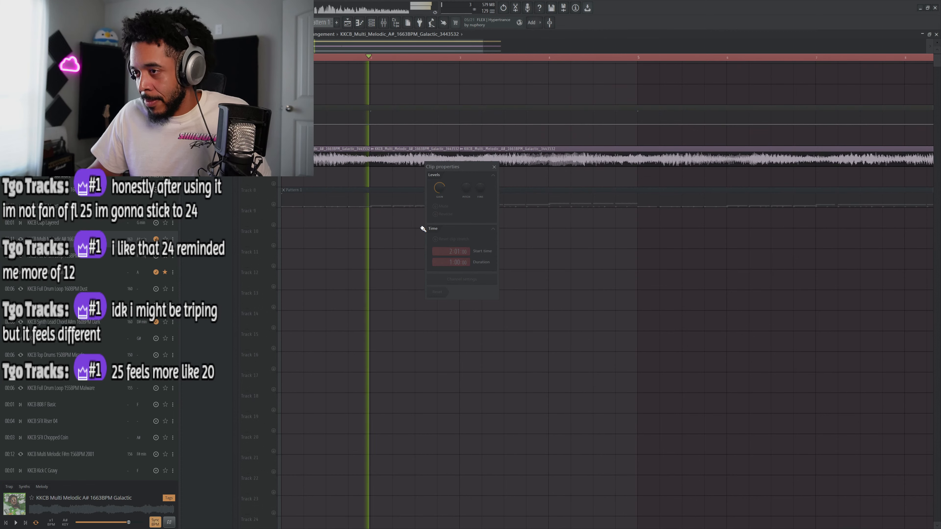
{"action": "left_click", "coordinate": [496, 168]}
{"action": "scroll", "coordinate": [407, 170], "scroll_direction": "down", "scroll_amount": 2}
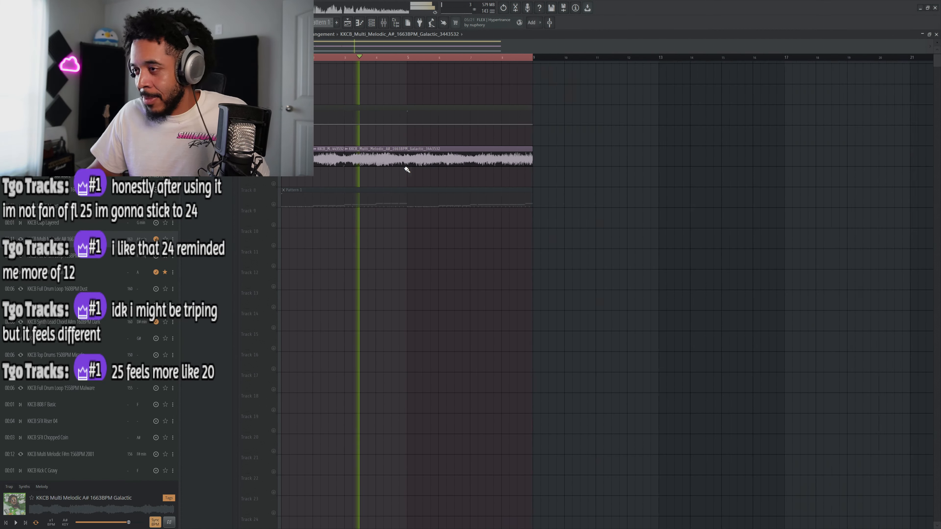
Solo the playlist track holding the Pattern 1 clip and play it back on its own.
{"action": "scroll", "coordinate": [407, 170], "scroll_direction": "down", "scroll_amount": 1}
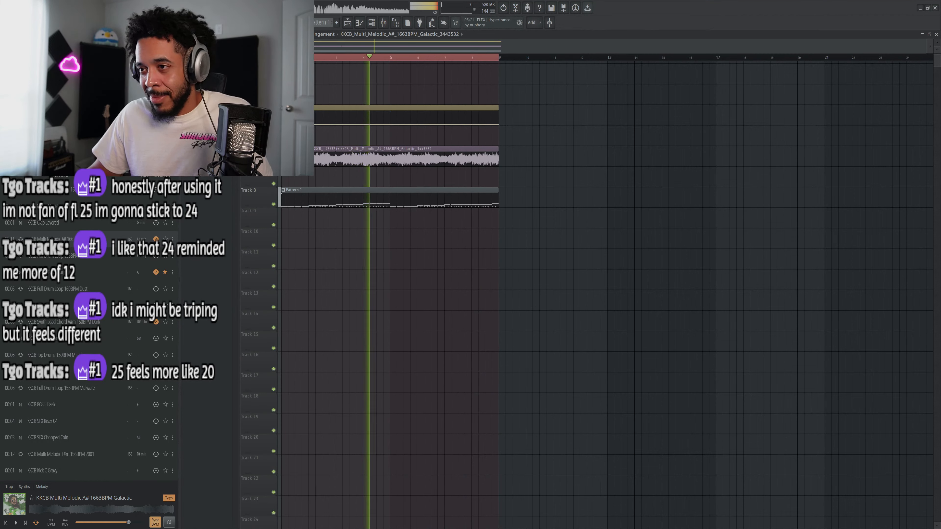
{"action": "key", "text": "space"}
{"action": "left_click", "coordinate": [274, 205], "text": "ctrl"}
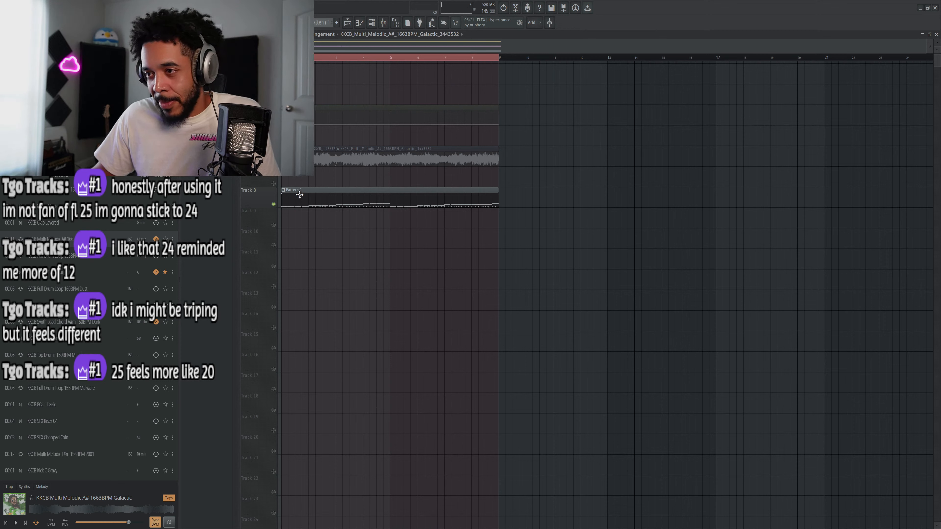
{"action": "key", "text": "space"}
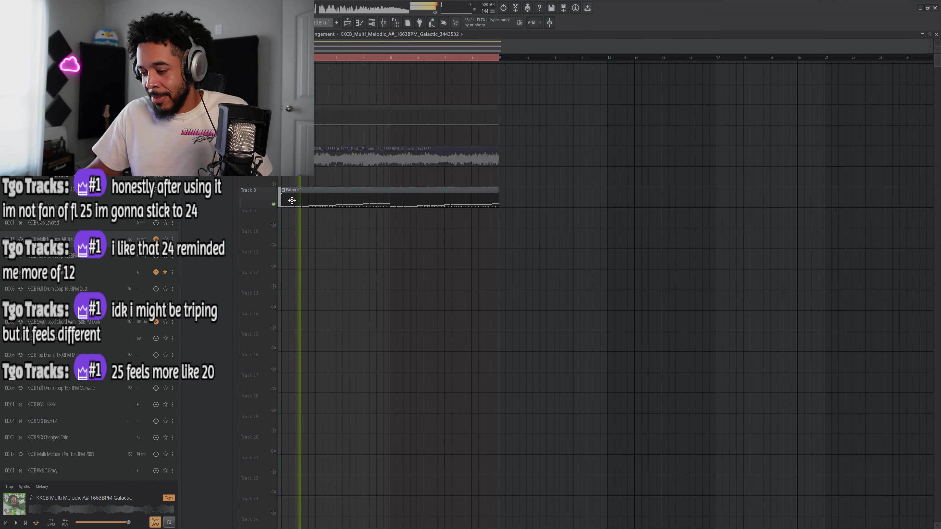
Open the channel rack, unmute the Loop Starter track in the playlist and restart playback.
{"action": "left_click", "coordinate": [371, 23]}
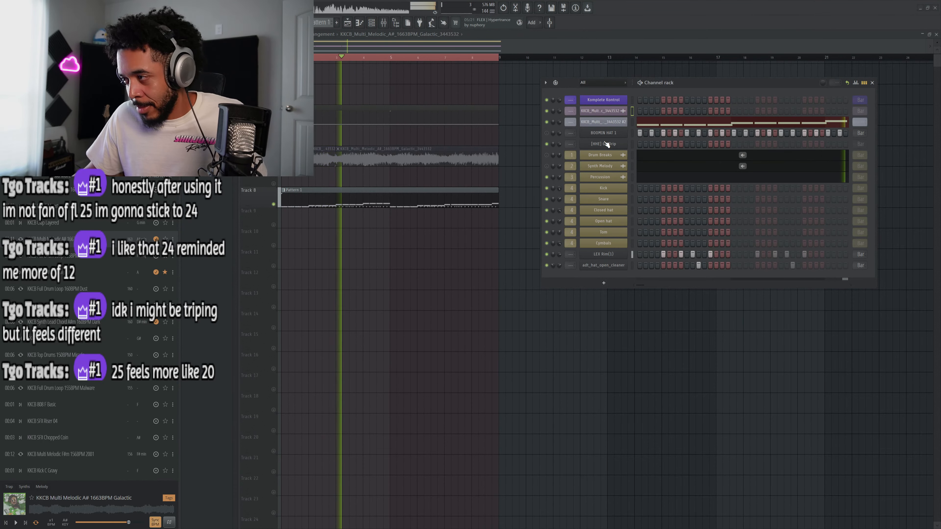
{"action": "left_click", "coordinate": [273, 122]}
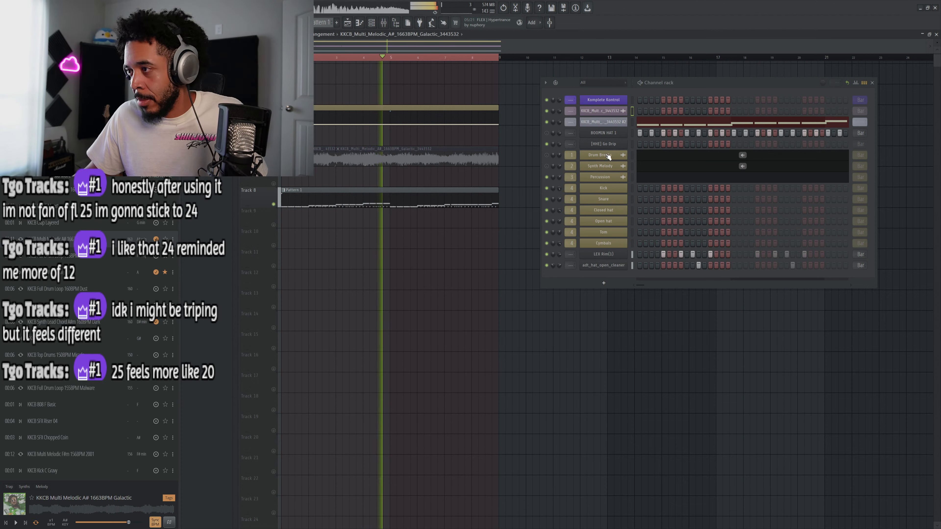
{"action": "key", "text": "space"}
{"action": "key", "text": "space"}
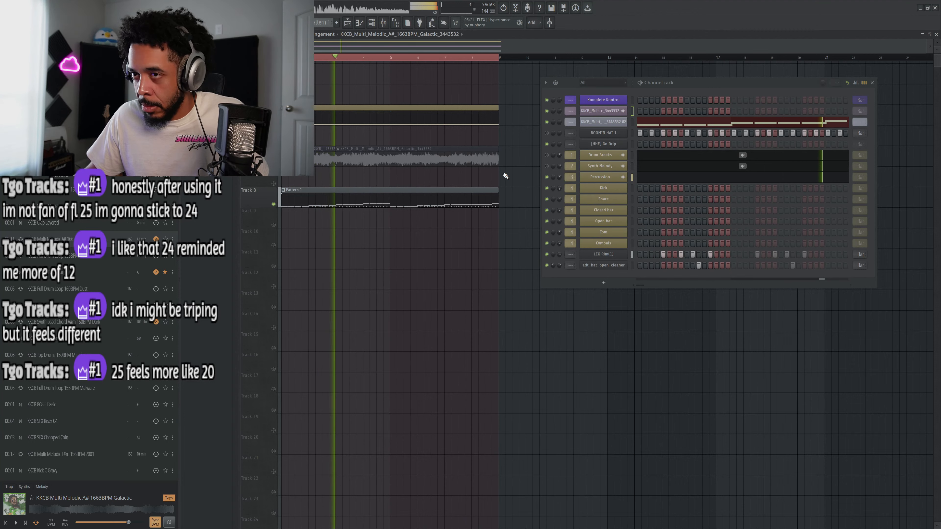
Route the unassigned channels to their own mixer tracks 5 through 11 and close the open hat's channel settings.
{"action": "left_click", "coordinate": [604, 265]}
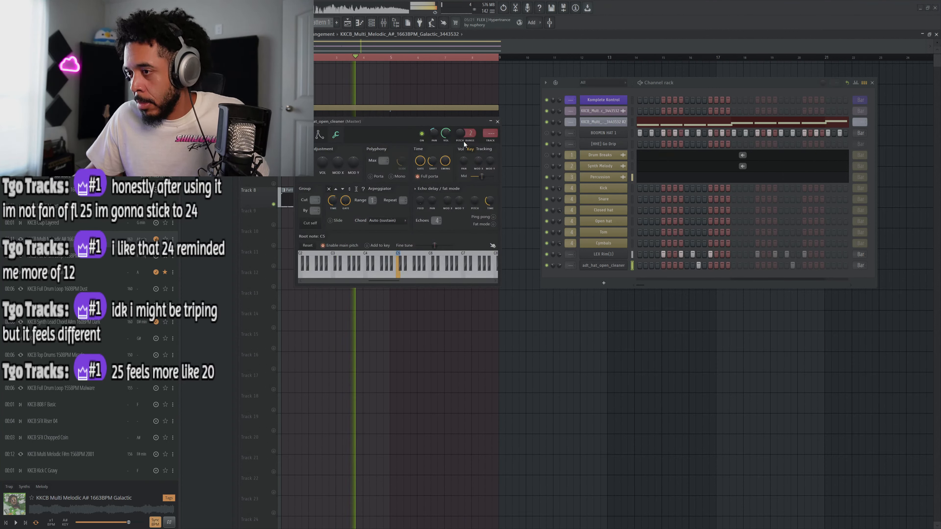
{"action": "left_click", "coordinate": [602, 265]}
{"action": "left_click", "coordinate": [602, 265]}
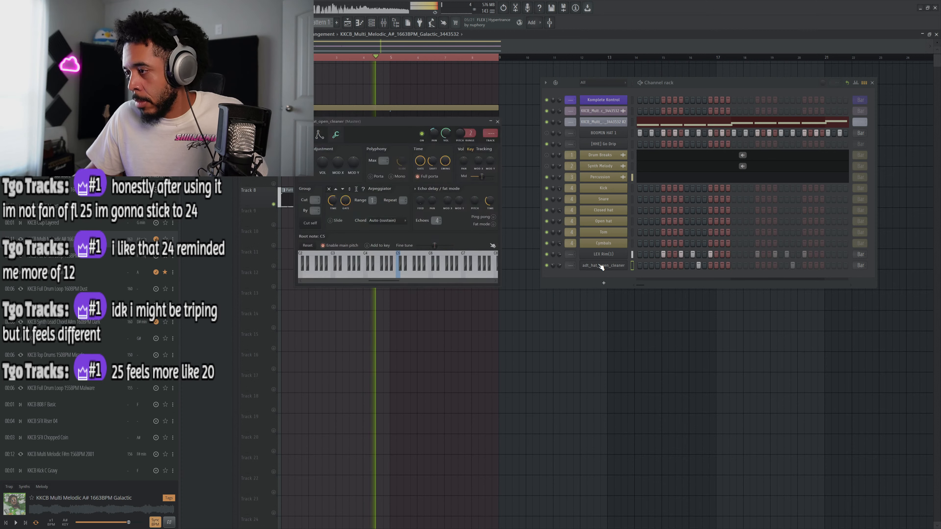
{"action": "left_click", "coordinate": [489, 136]}
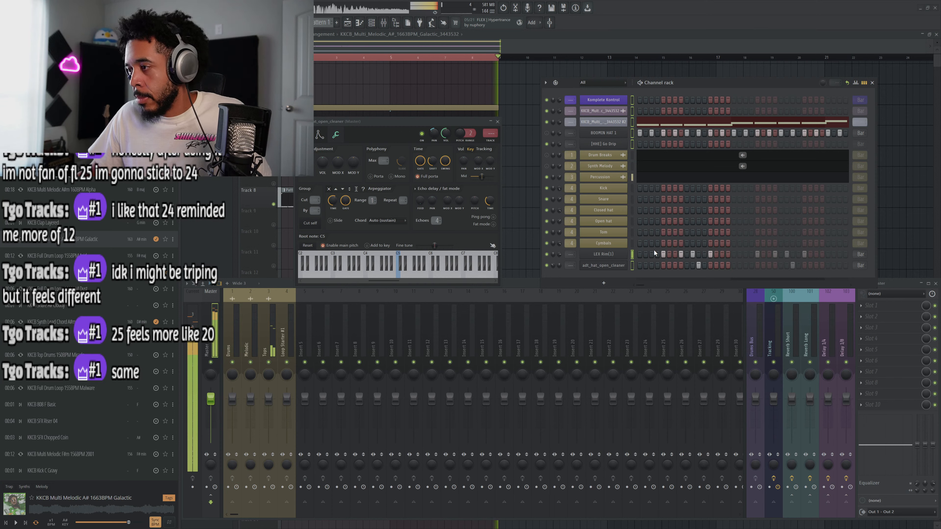
{"action": "key", "text": "ctrl+l"}
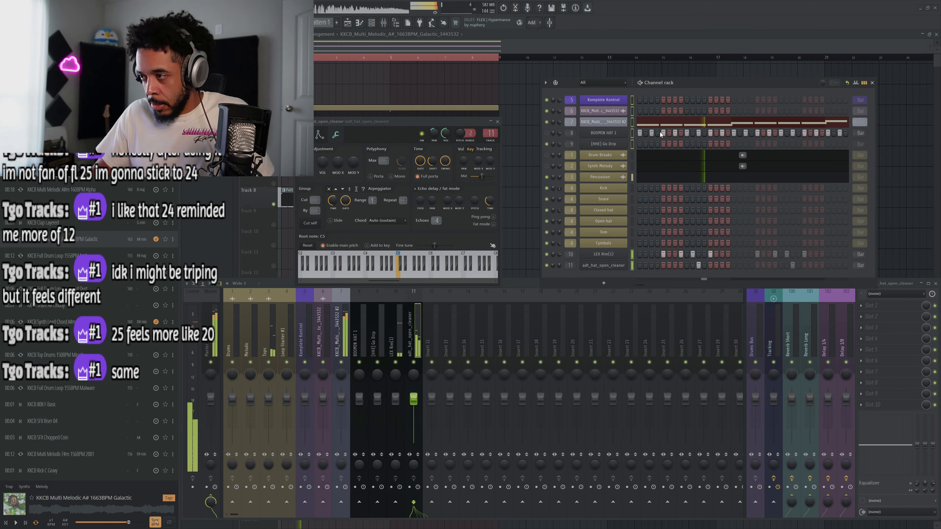
{"action": "left_click", "coordinate": [497, 121]}
Route the LEX Rim(1), open hat and Tops mixer tracks only to the Drums Bus.
{"action": "left_click", "coordinate": [396, 306]}
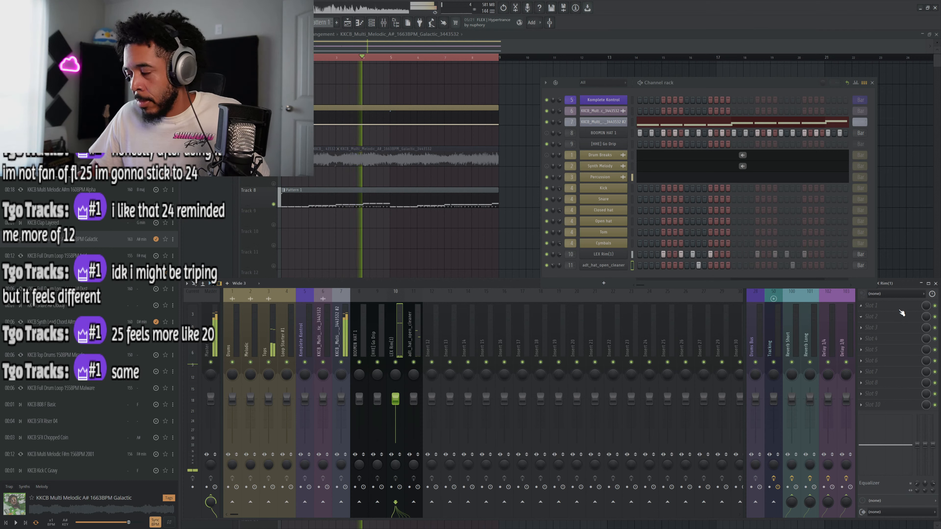
{"action": "left_click", "coordinate": [875, 318]}
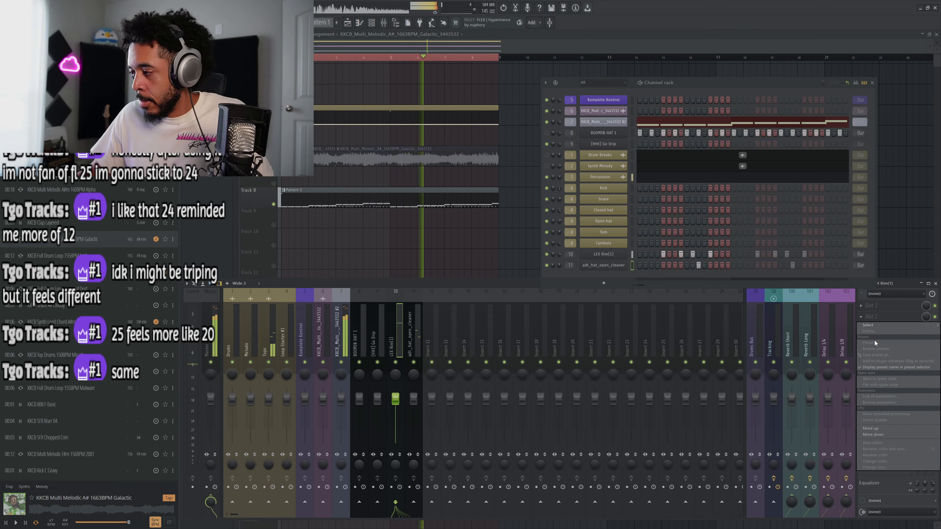
{"action": "left_click", "coordinate": [823, 287]}
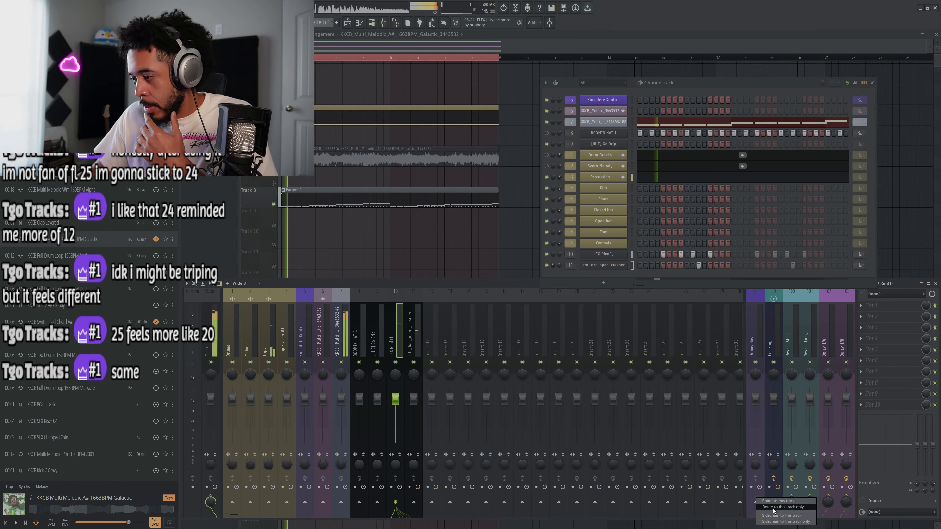
{"action": "left_click", "coordinate": [416, 344]}
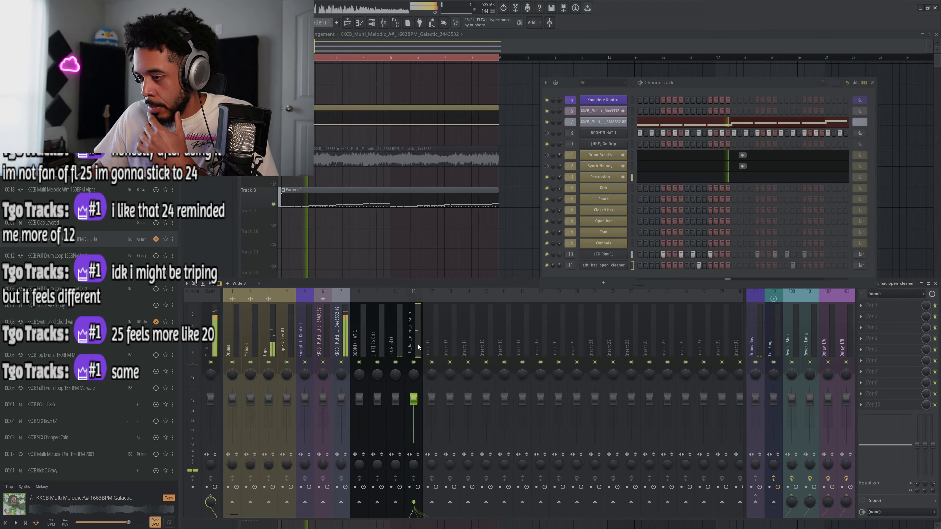
{"action": "right_click", "coordinate": [755, 500]}
{"action": "left_click", "coordinate": [762, 507]}
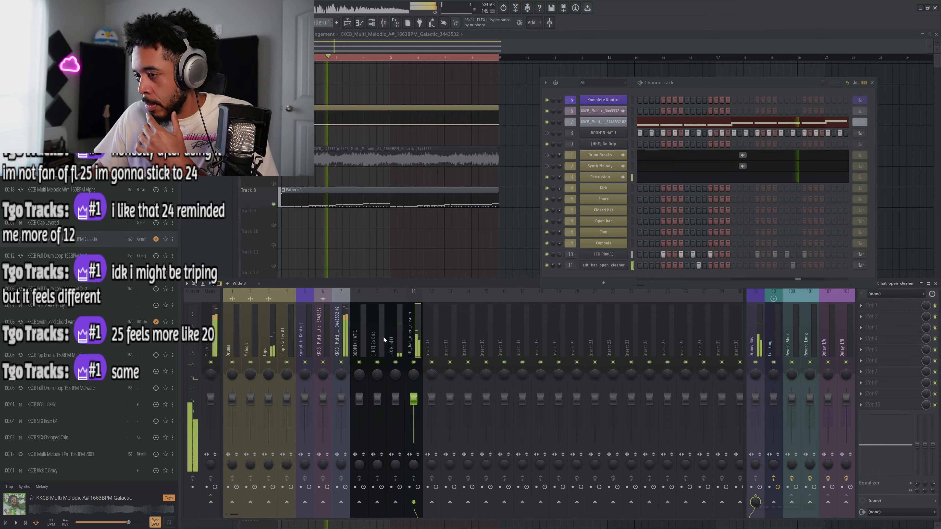
{"action": "left_click", "coordinate": [266, 349]}
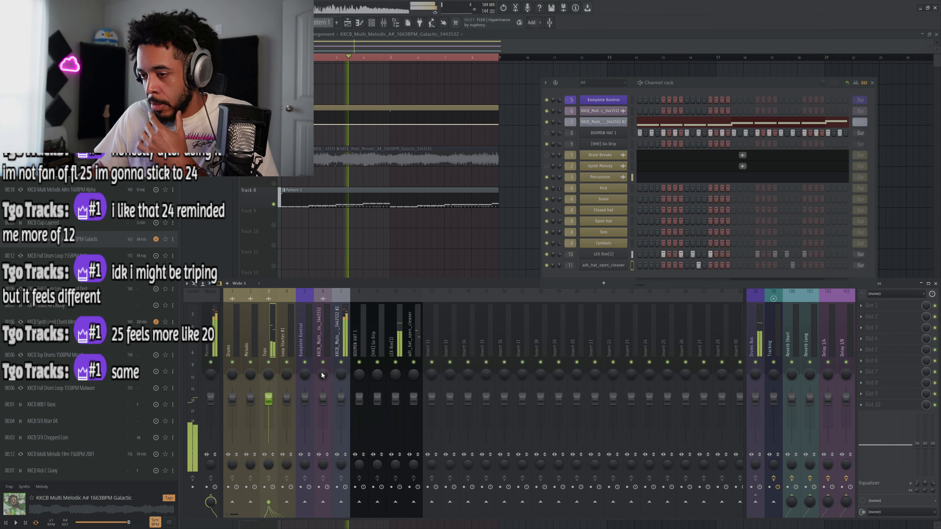
{"action": "left_click", "coordinate": [758, 505]}
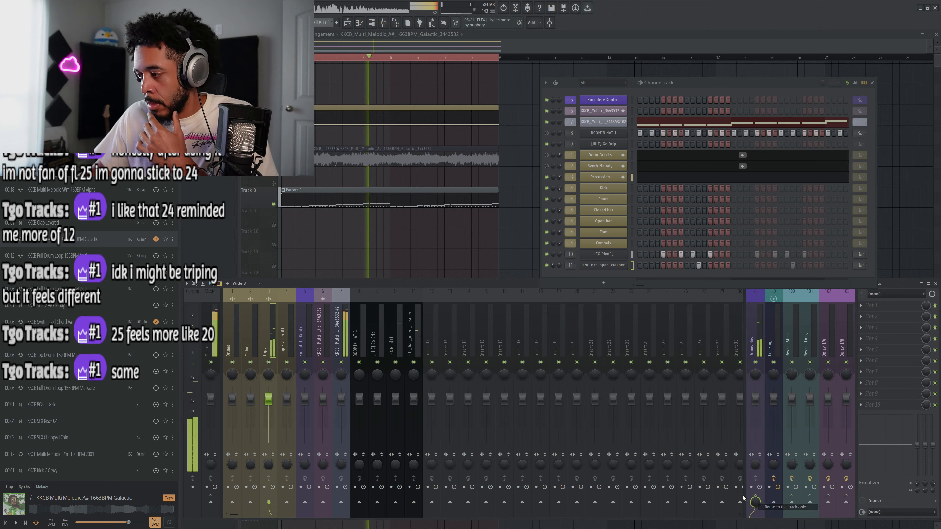
Load Fruity Blood Overdrive into effect slot 3 of the Drums Bus and close the plugin window.
{"action": "left_click", "coordinate": [760, 335]}
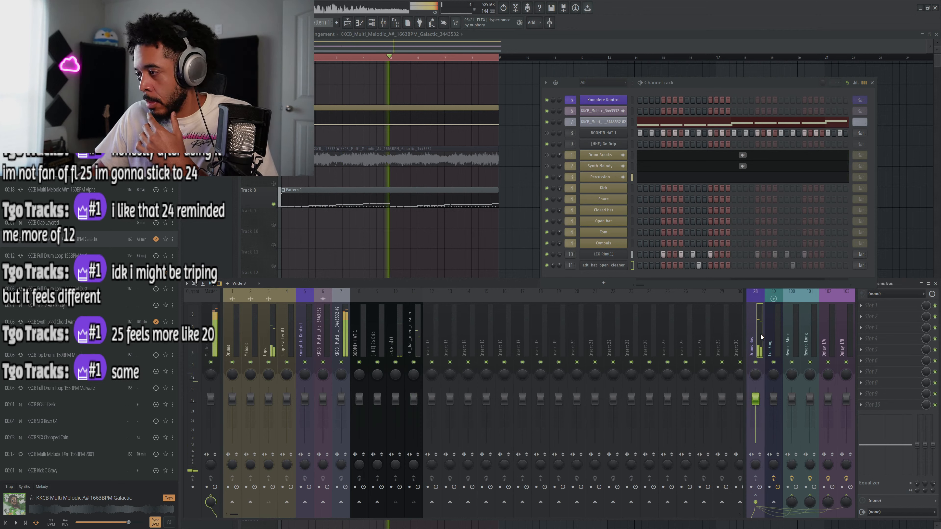
{"action": "left_click", "coordinate": [867, 327]}
{"action": "mouse_move", "coordinate": [815, 363]}
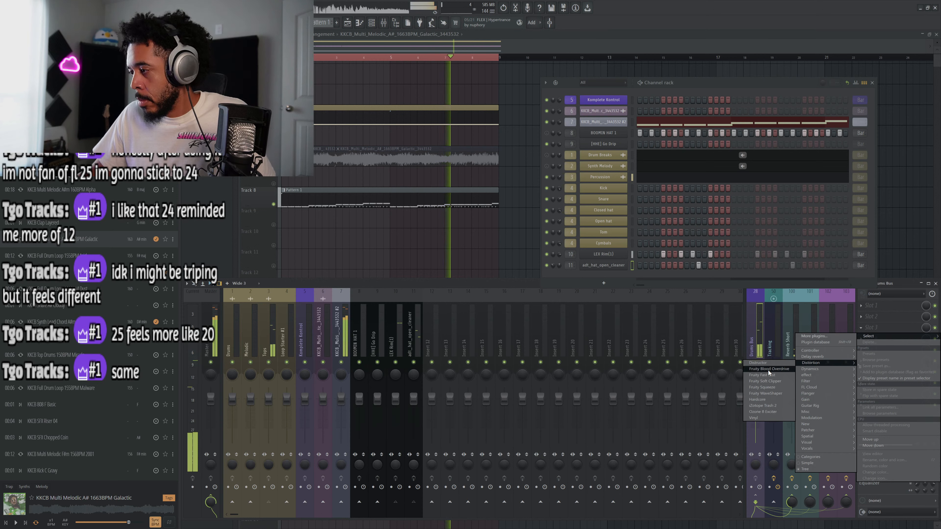
{"action": "left_click", "coordinate": [780, 369]}
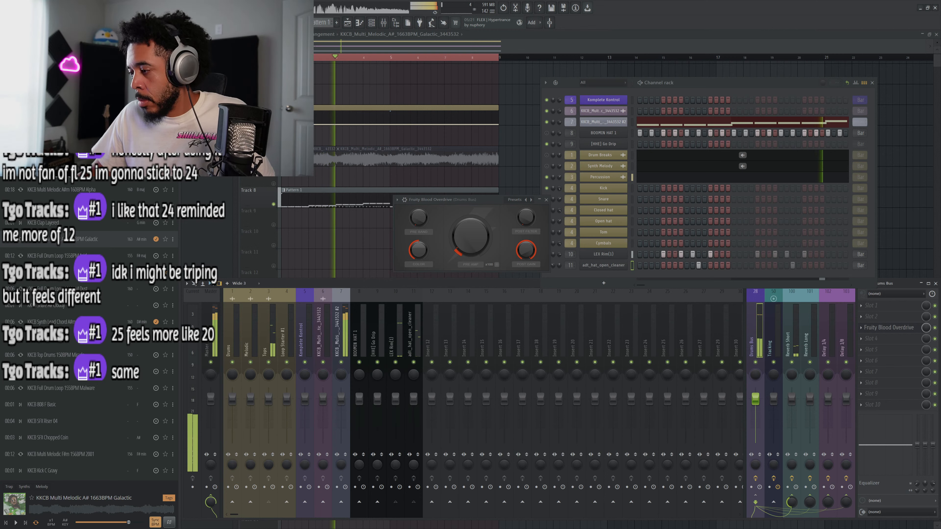
{"action": "left_click", "coordinate": [546, 199]}
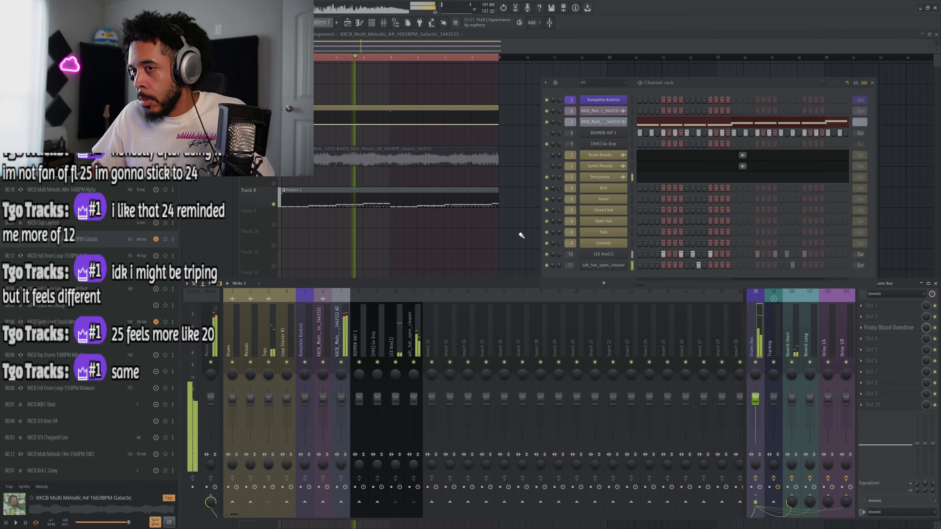
Switch the browser to the sample library, stop playback, preview a sample and collapse the Snares folder.
{"action": "left_click", "coordinate": [111, 47]}
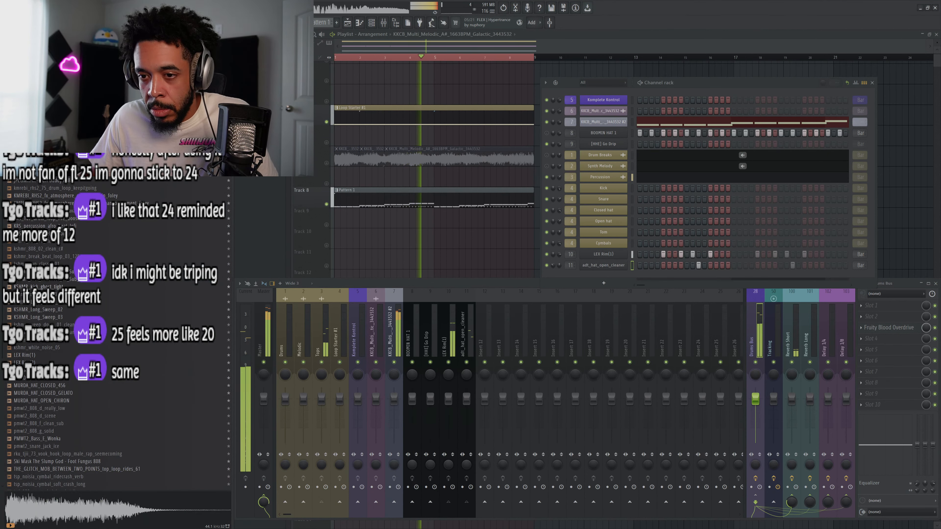
{"action": "key", "text": "space"}
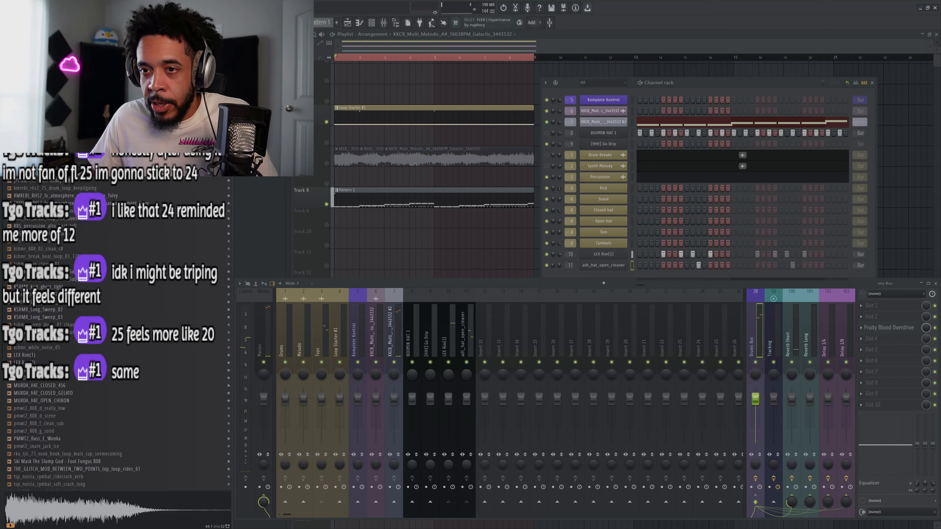
{"action": "key", "text": "Down"}
{"action": "left_click_drag", "start_coordinate": [568, 259], "coordinate": [595, 274]}
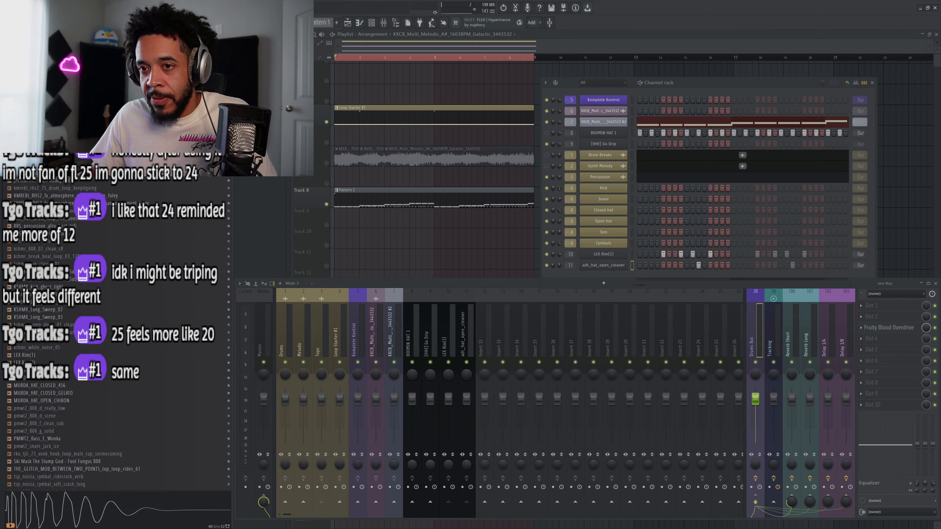
{"action": "left_click", "coordinate": [37, 46]}
{"action": "scroll", "coordinate": [56, 119], "scroll_direction": "up", "scroll_amount": 3}
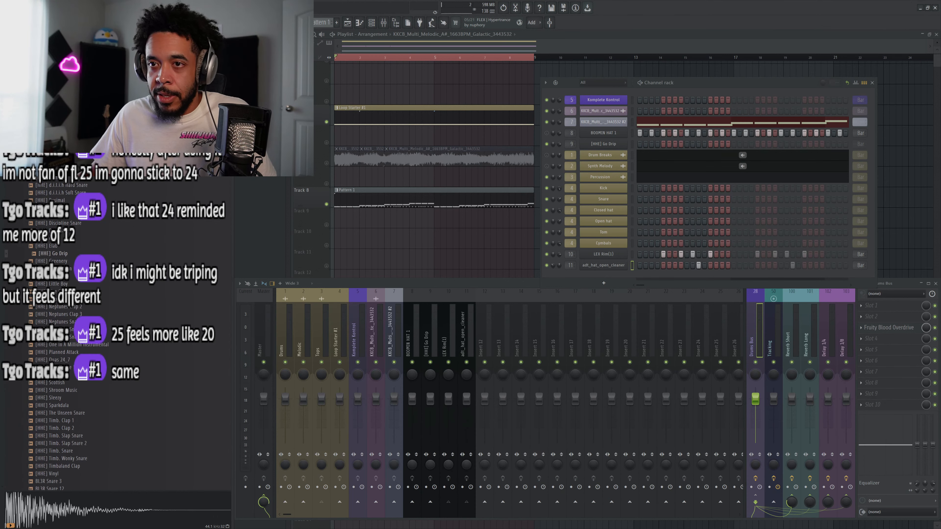
{"action": "left_click", "coordinate": [37, 119]}
{"action": "scroll", "coordinate": [56, 119], "scroll_direction": "up", "scroll_amount": 3}
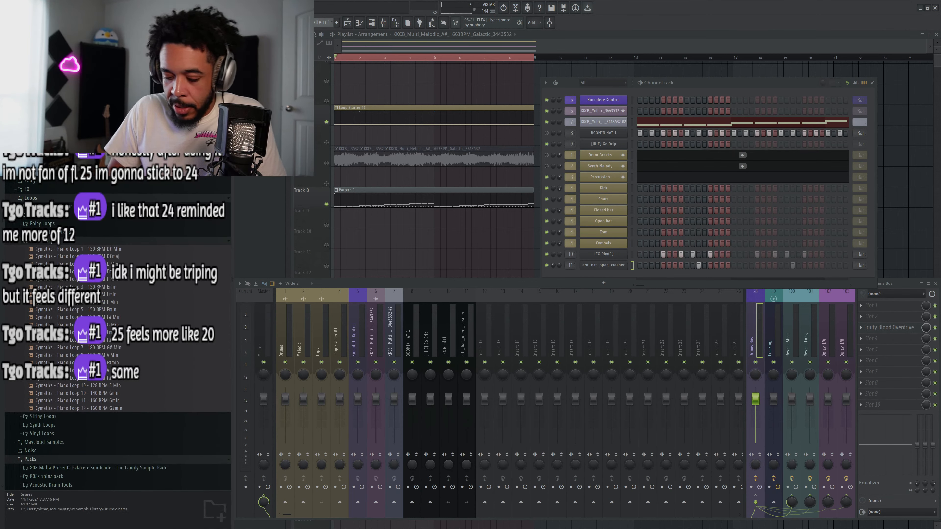
Search the sample library for "kick", clear the search, collapse the Loops folder and browse to the Murda Beatz Quarantine Kit.
{"action": "type", "text": "kick"}
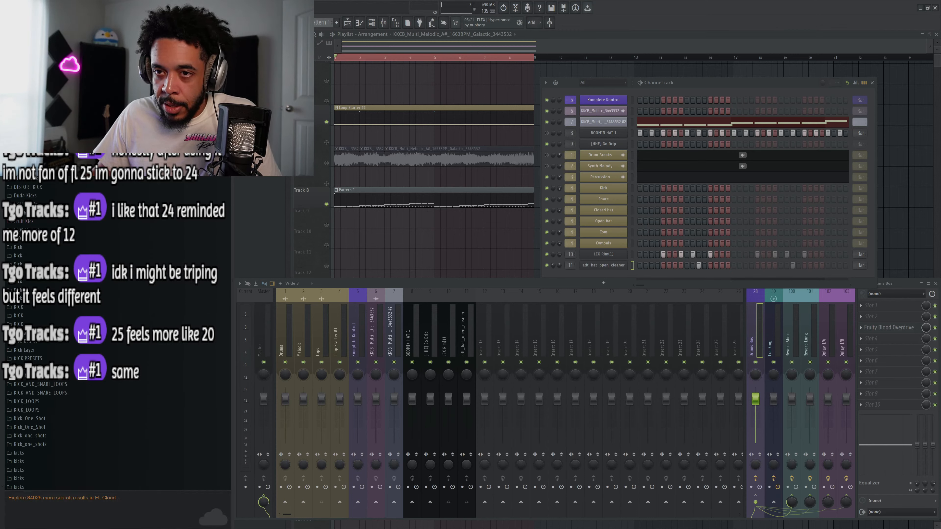
{"action": "key", "text": "Escape"}
{"action": "scroll", "coordinate": [38, 243], "scroll_direction": "down", "scroll_amount": 10}
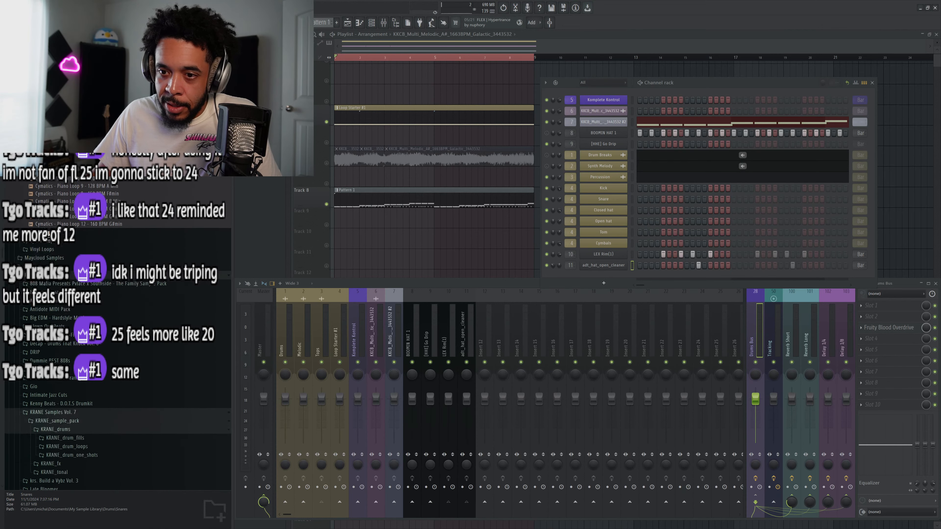
{"action": "scroll", "coordinate": [37, 243], "scroll_direction": "up", "scroll_amount": 3}
{"action": "scroll", "coordinate": [117, 334], "scroll_direction": "up", "scroll_amount": 8}
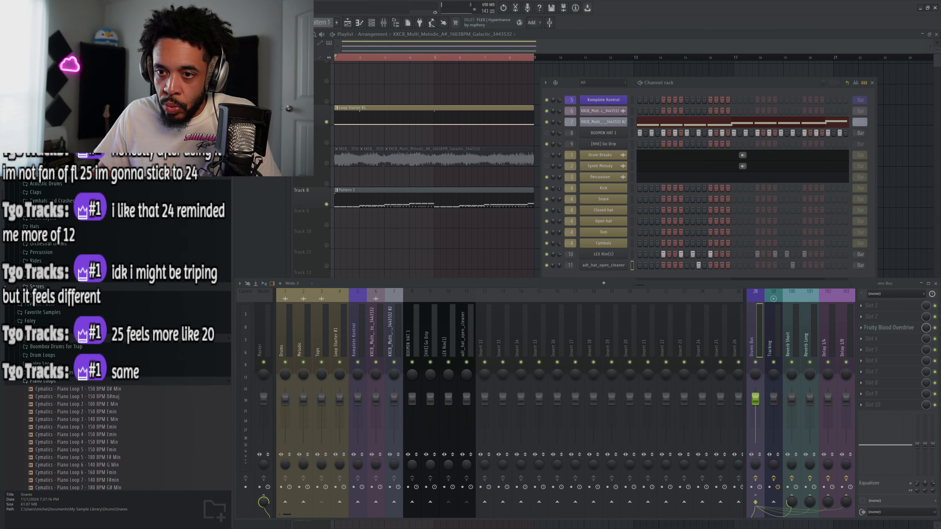
{"action": "left_click", "coordinate": [33, 339]}
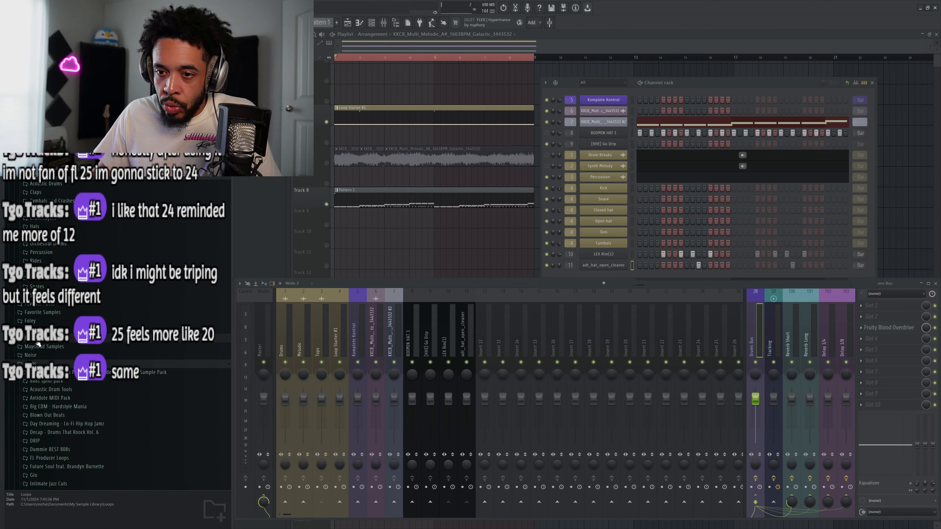
{"action": "scroll", "coordinate": [45, 278], "scroll_direction": "down", "scroll_amount": 9}
{"action": "scroll", "coordinate": [62, 241], "scroll_direction": "down", "scroll_amount": 7}
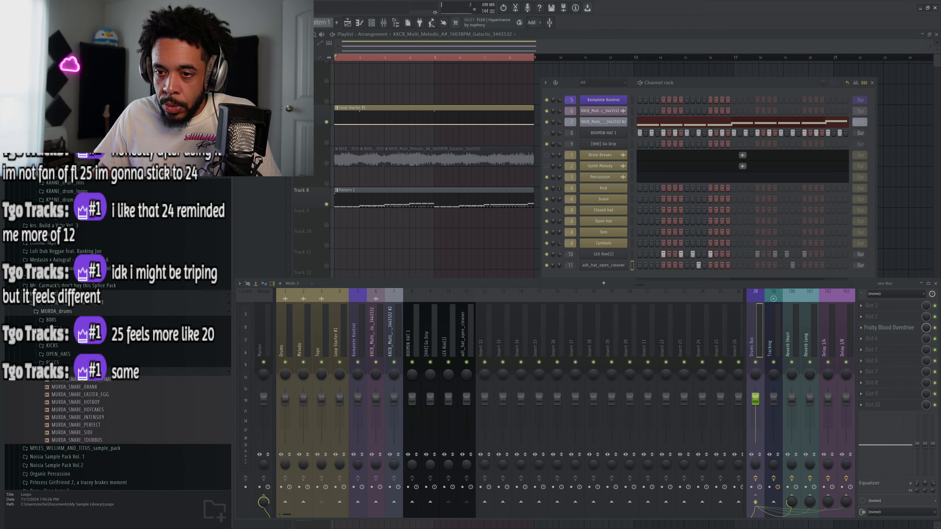
Audition kick samples in the Murda Beatz kit's kicks folder, both alone and over the playing beat.
{"action": "left_click", "coordinate": [59, 240]}
{"action": "left_click", "coordinate": [64, 257]}
{"action": "left_click", "coordinate": [64, 264]}
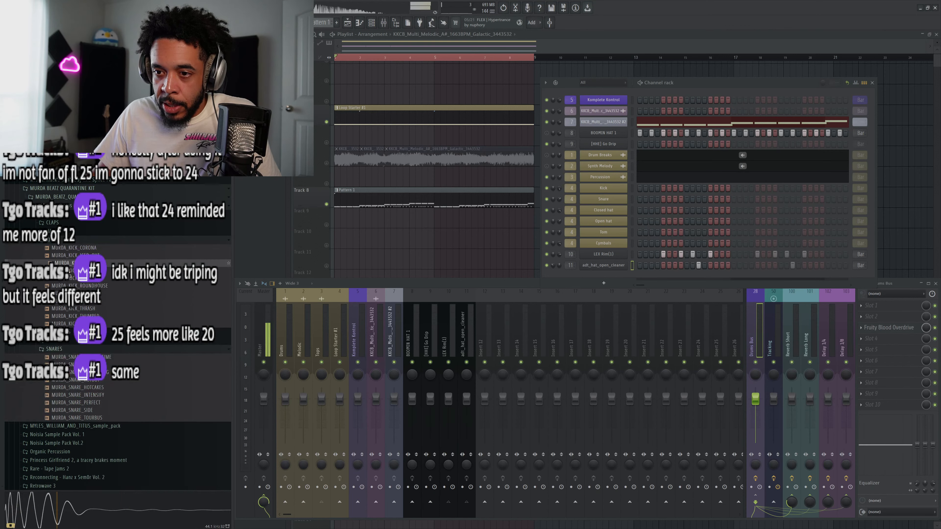
{"action": "left_click", "coordinate": [66, 257]}
{"action": "left_click", "coordinate": [70, 317]}
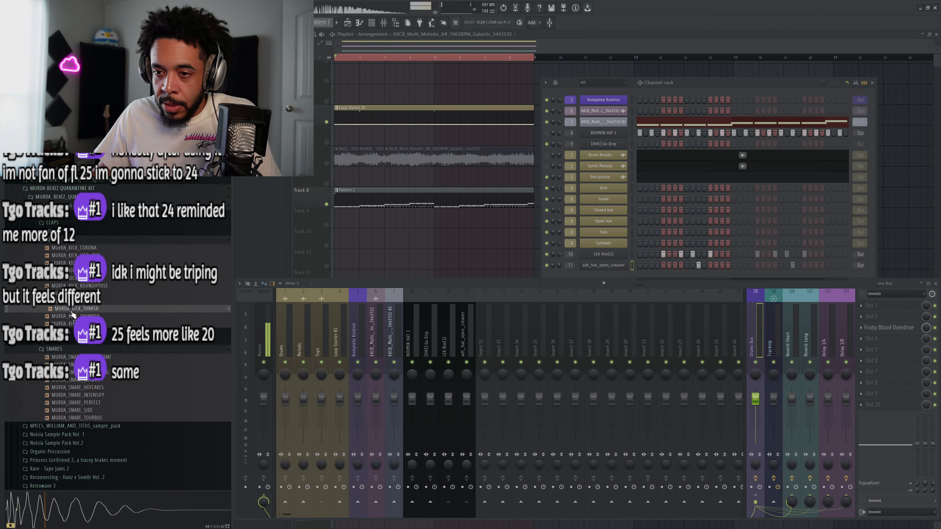
{"action": "left_click", "coordinate": [71, 324]}
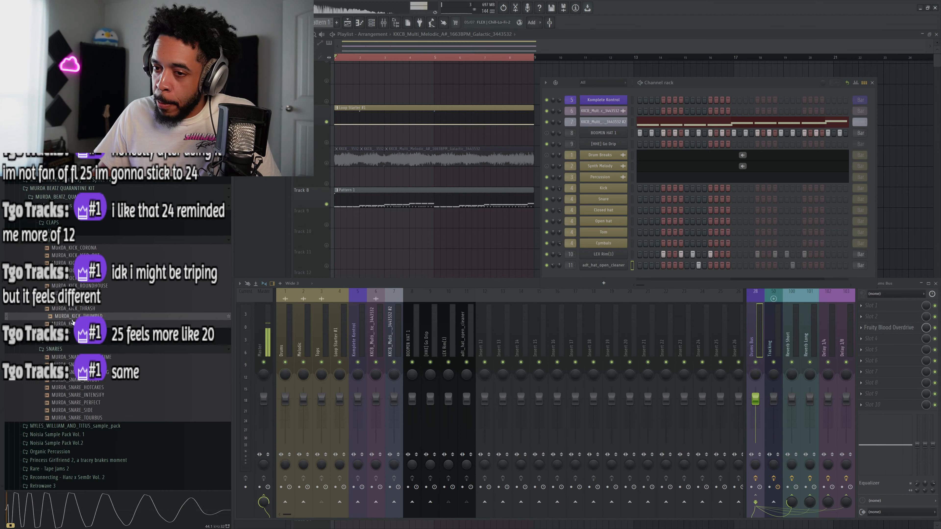
{"action": "key", "text": "space"}
{"action": "left_click", "coordinate": [74, 317]}
{"action": "left_click", "coordinate": [77, 310]}
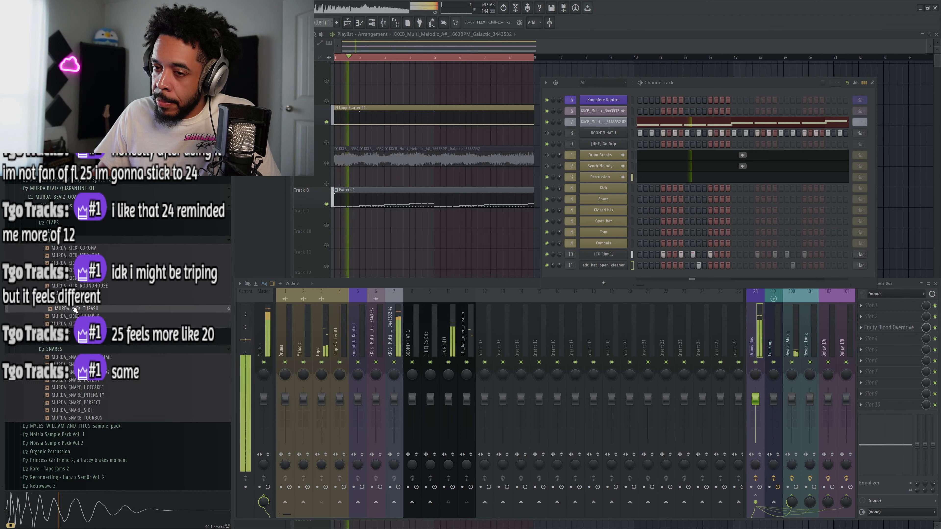
{"action": "left_click", "coordinate": [79, 295]}
{"action": "key", "text": "Up"}
{"action": "key", "text": "Up"}
{"action": "key", "text": "Up"}
{"action": "key", "text": "Up"}
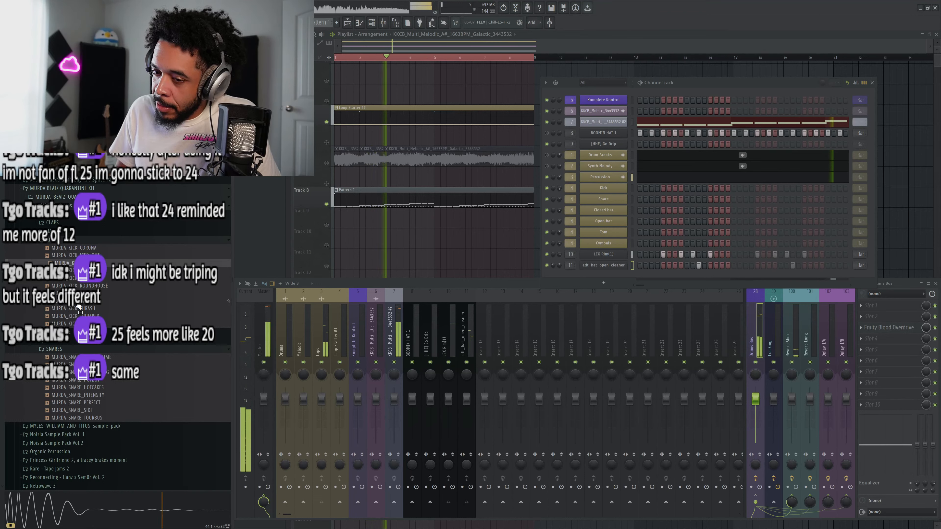
Add MURDA_KICK_ISOLATION as a new channel above Komplete Kontrol and fill its steps at regular intervals, then play it back.
{"action": "left_click_drag", "start_coordinate": [82, 263], "coordinate": [611, 97]}
{"action": "right_click", "coordinate": [628, 100]}
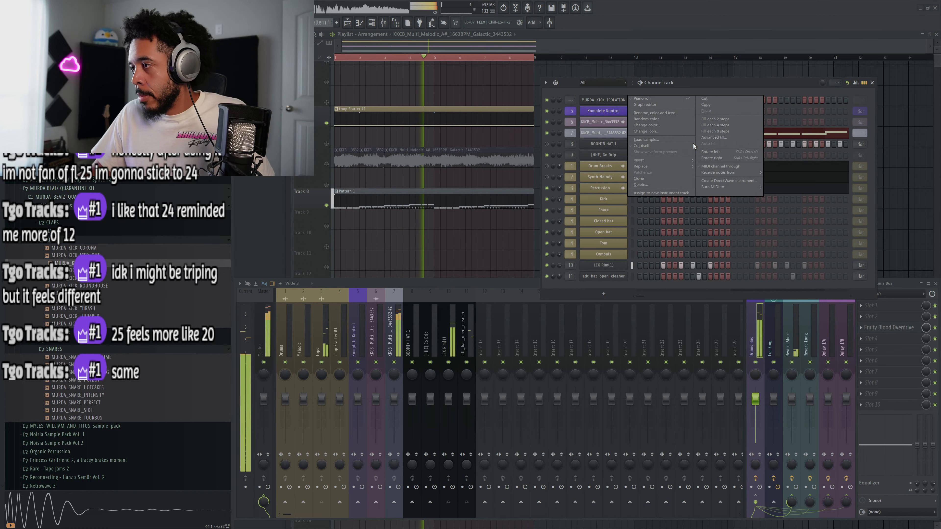
{"action": "left_click", "coordinate": [712, 127]}
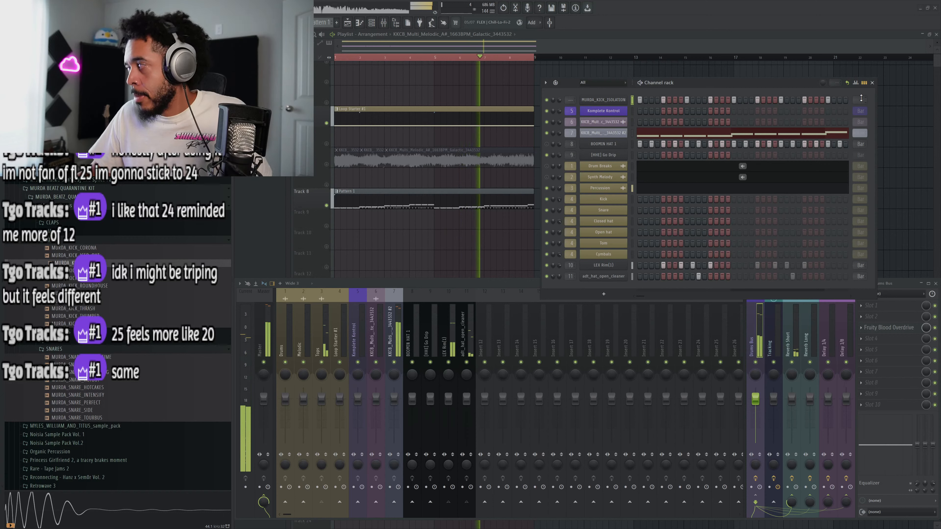
{"action": "key", "text": "space"}
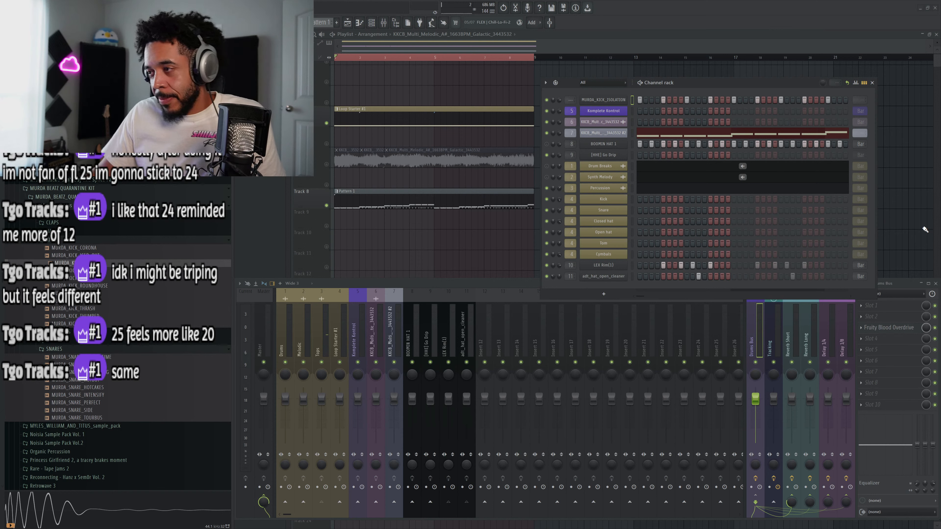
{"action": "key", "text": "space"}
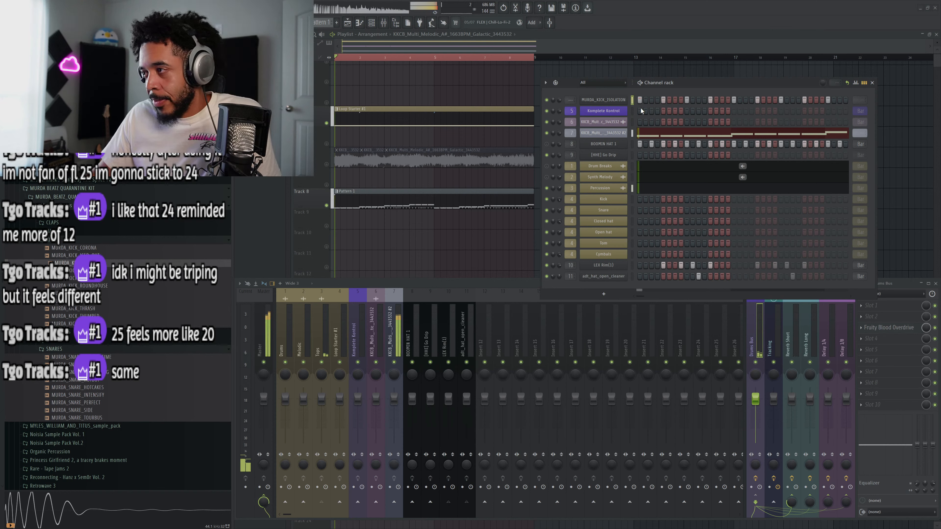
{"action": "right_click", "coordinate": [571, 100]}
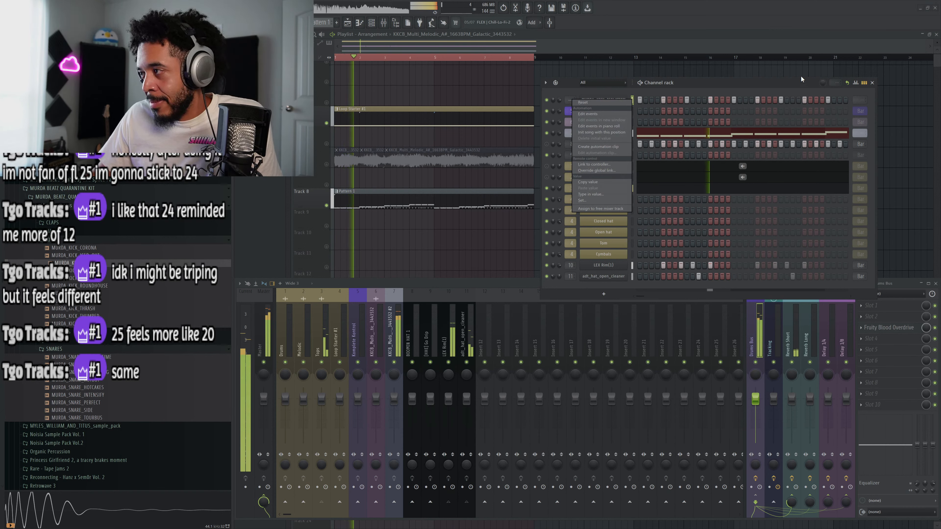
{"action": "left_click", "coordinate": [678, 95]}
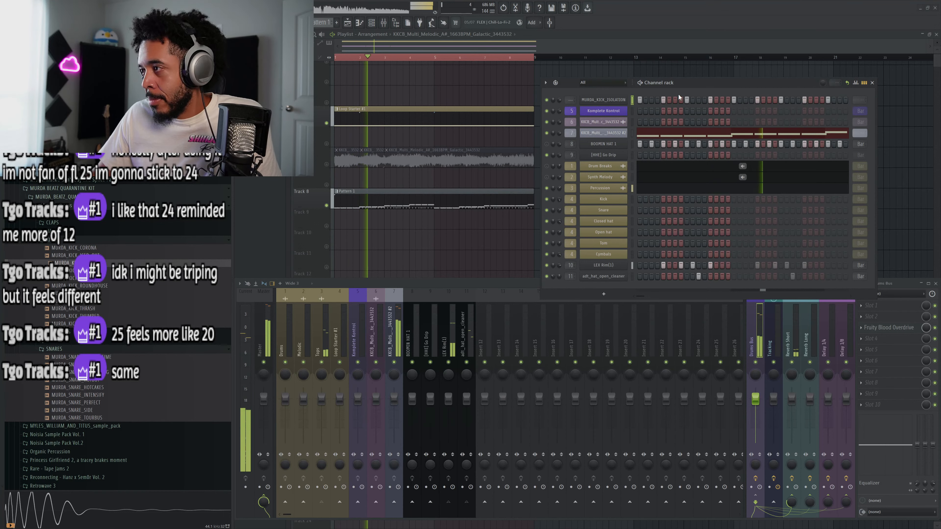
Open the MURDA_KICK_ISOLATION sampler settings and raise the Boost in its precomputed effects.
{"action": "left_click", "coordinate": [603, 100]}
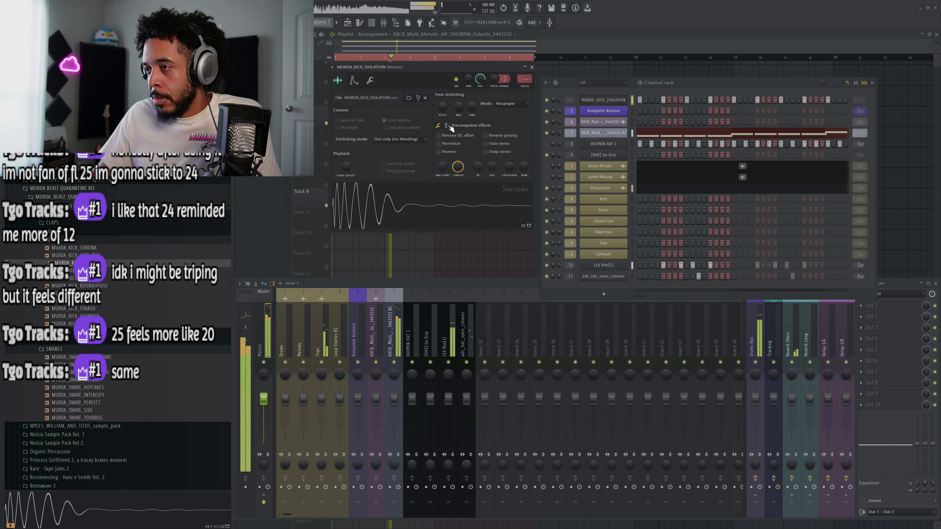
{"action": "left_click", "coordinate": [447, 126]}
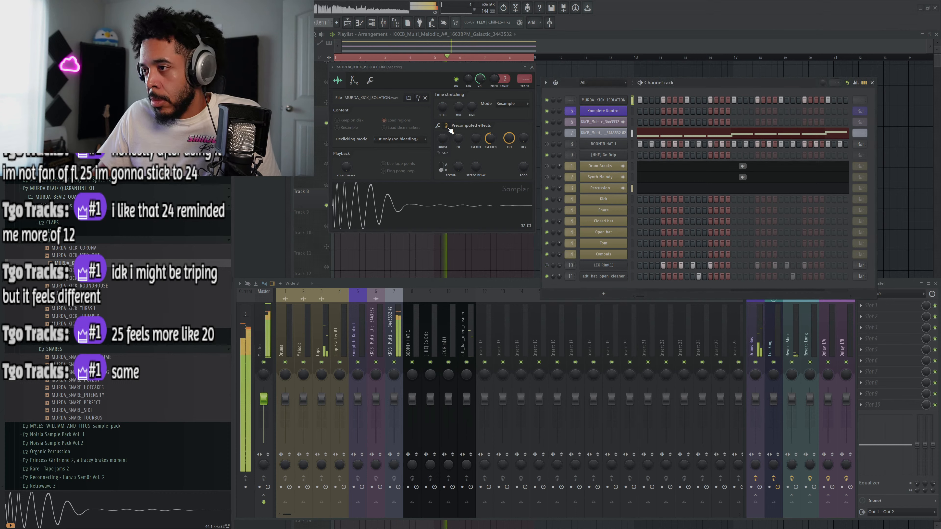
{"action": "left_click_drag", "start_coordinate": [443, 138], "coordinate": [444, 128]}
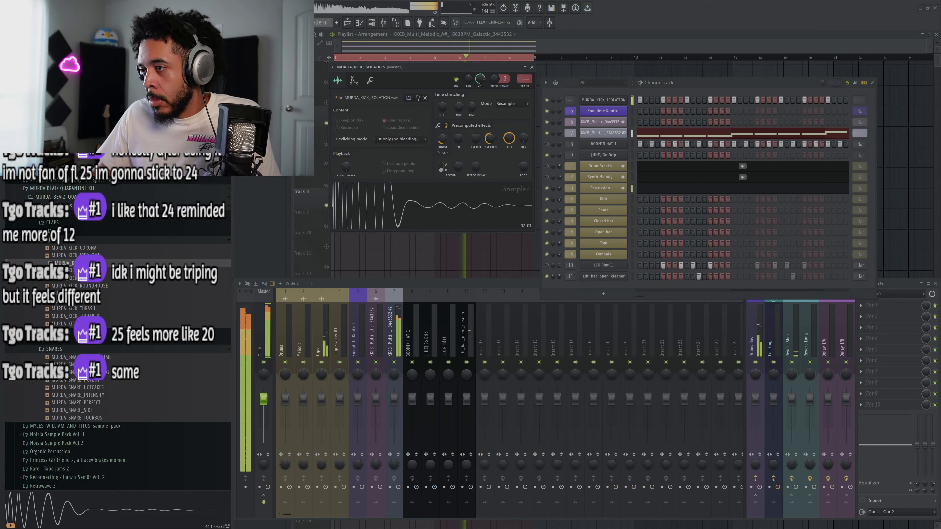
Route the kick channel to free mixer track 12, lower that track's fader slightly and close the sampler window.
{"action": "key", "text": "ctrl+l"}
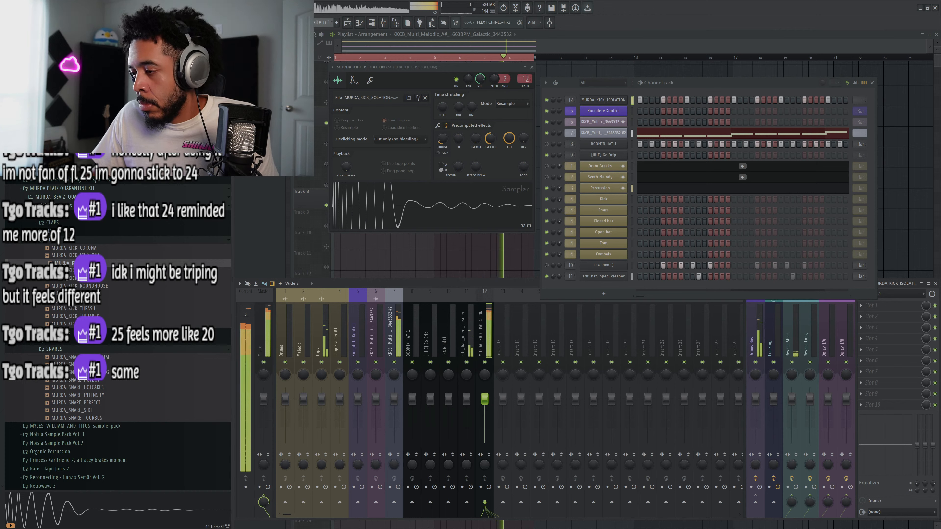
{"action": "left_click_drag", "start_coordinate": [490, 401], "coordinate": [490, 408]}
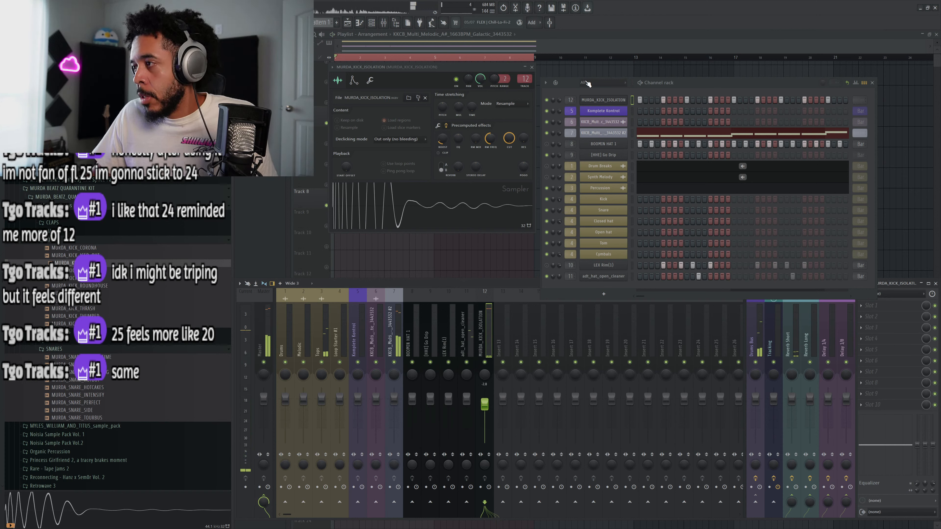
{"action": "left_click", "coordinate": [532, 67]}
Clear the kick's steps after the first, place kicks on steps 13, 17 and 29, and loop the channel by bar.
{"action": "left_click_drag", "start_coordinate": [773, 96], "coordinate": [819, 98]}
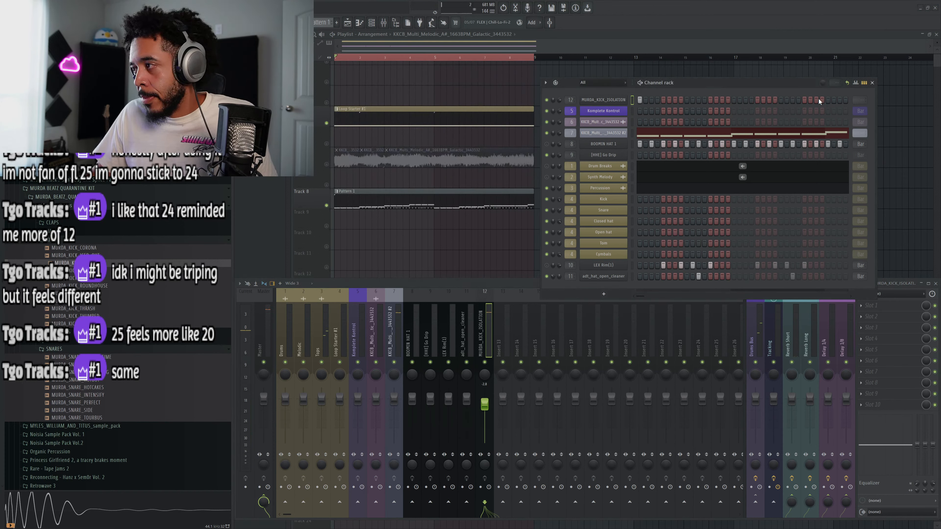
{"action": "key", "text": "space"}
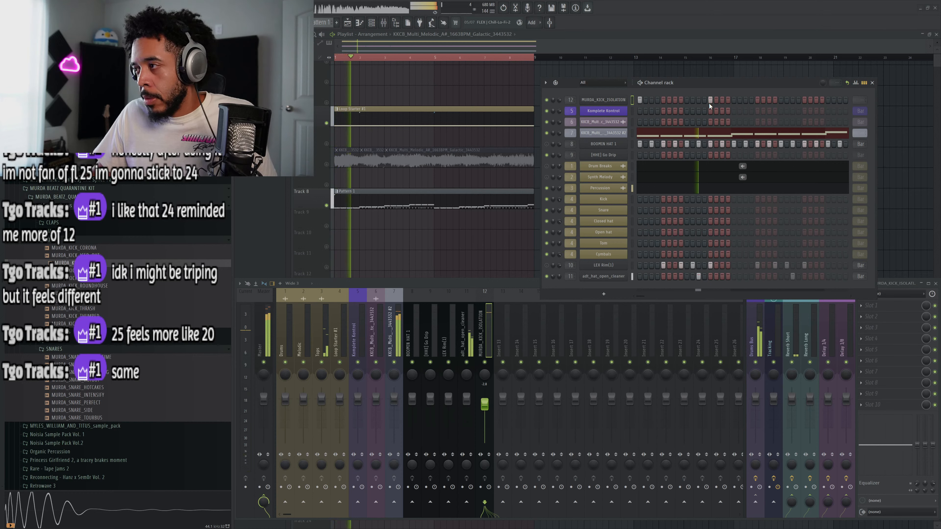
{"action": "left_click", "coordinate": [710, 101]}
{"action": "left_click", "coordinate": [734, 100]}
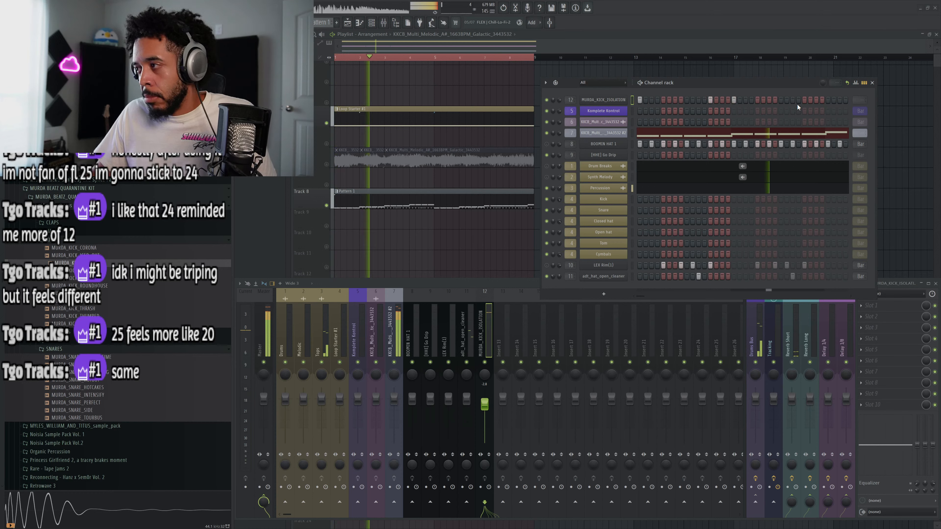
{"action": "left_click", "coordinate": [804, 100]}
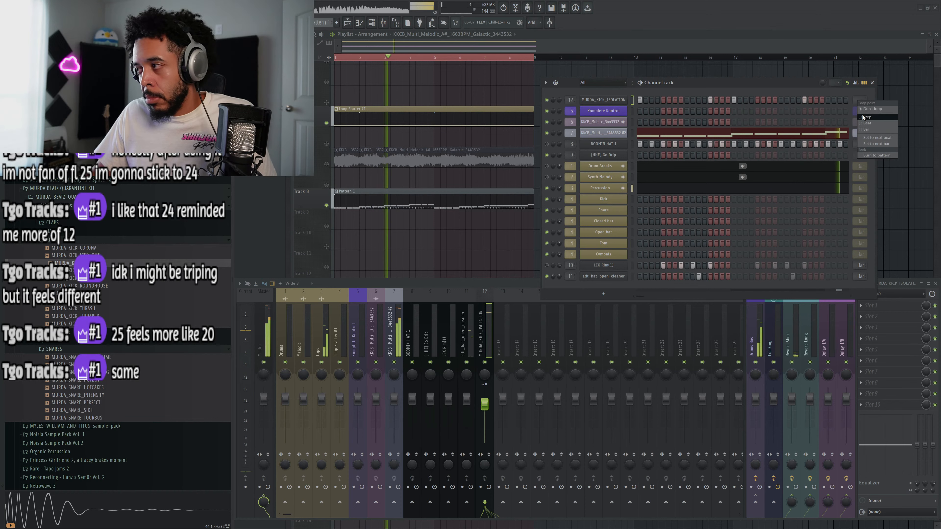
Open the kick's piano roll without the channel rack and delete the notes on the last beat of bars 1 and 2.
{"action": "left_click", "coordinate": [607, 102]}
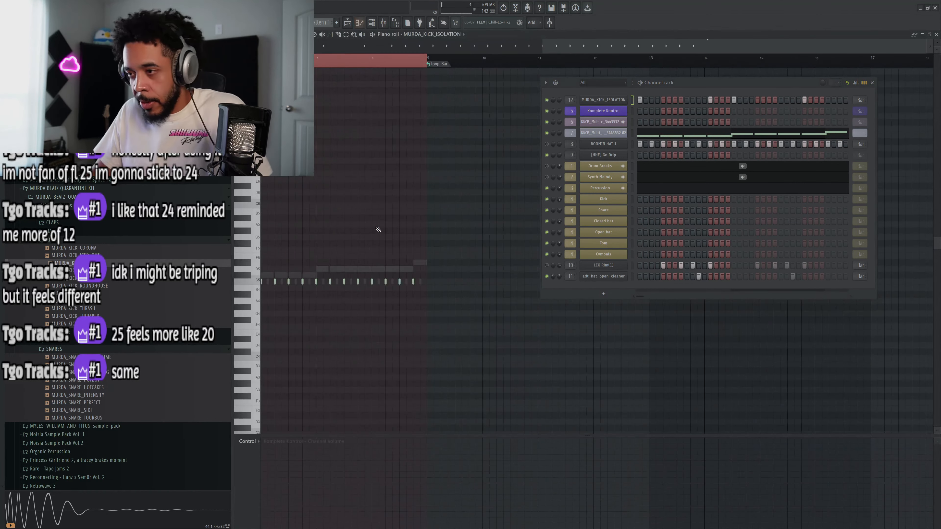
{"action": "left_click", "coordinate": [872, 82]}
{"action": "left_click_drag", "start_coordinate": [740, 255], "coordinate": [373, 295]}
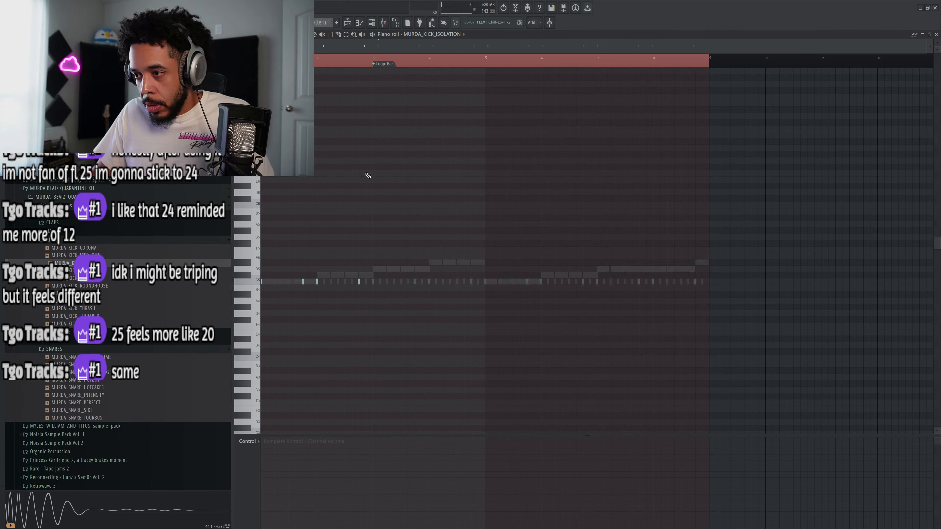
{"action": "right_click", "coordinate": [647, 172], "text": "ctrl"}
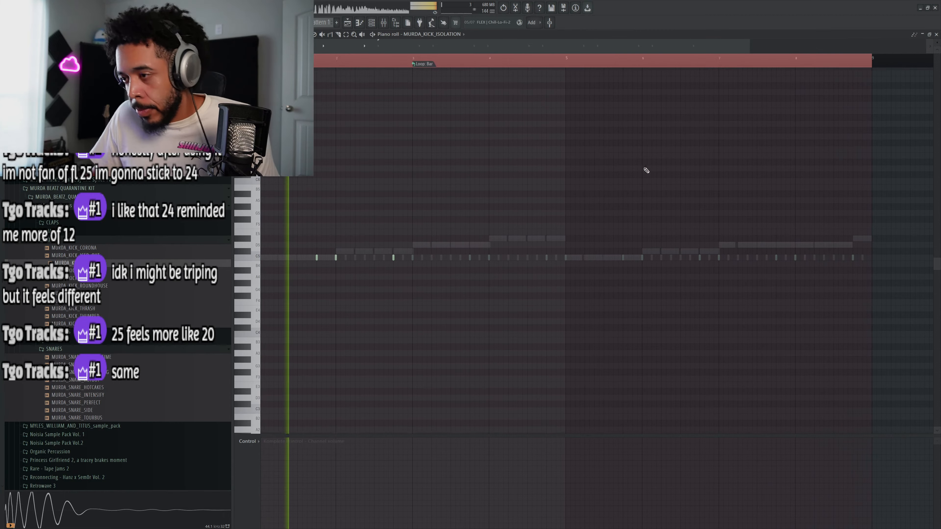
{"action": "left_click", "coordinate": [337, 253]}
{"action": "scroll", "coordinate": [357, 240], "scroll_direction": "up", "scroll_amount": 2}
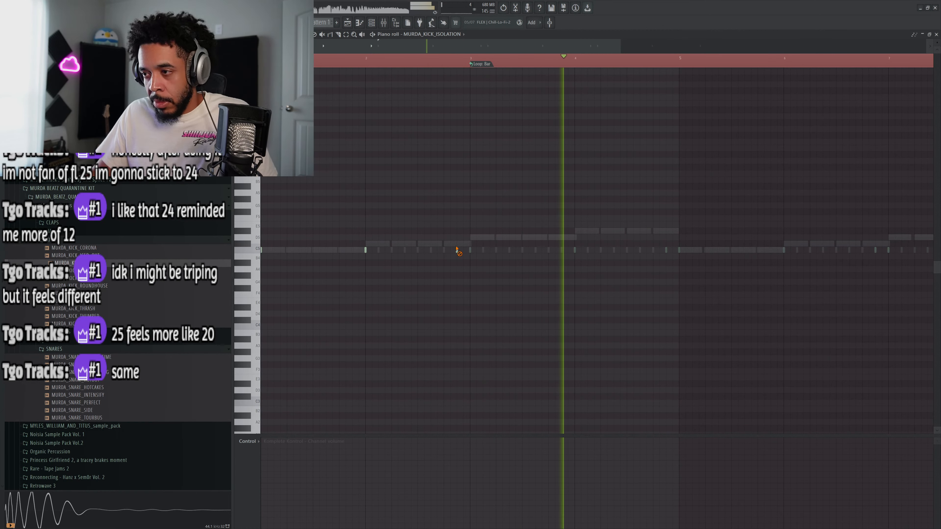
{"action": "key", "text": "space"}
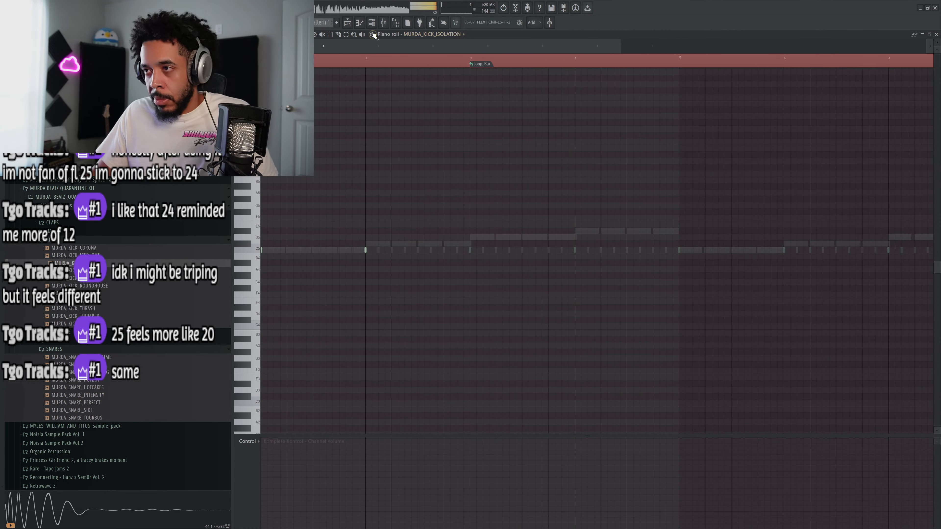
Return to the playlist and mixer and load Fruity Parametric EQ 2 into effect slot 3 of the chopped melody's mixer track 7.
{"action": "left_click", "coordinate": [349, 23]}
{"action": "key", "text": "F9"}
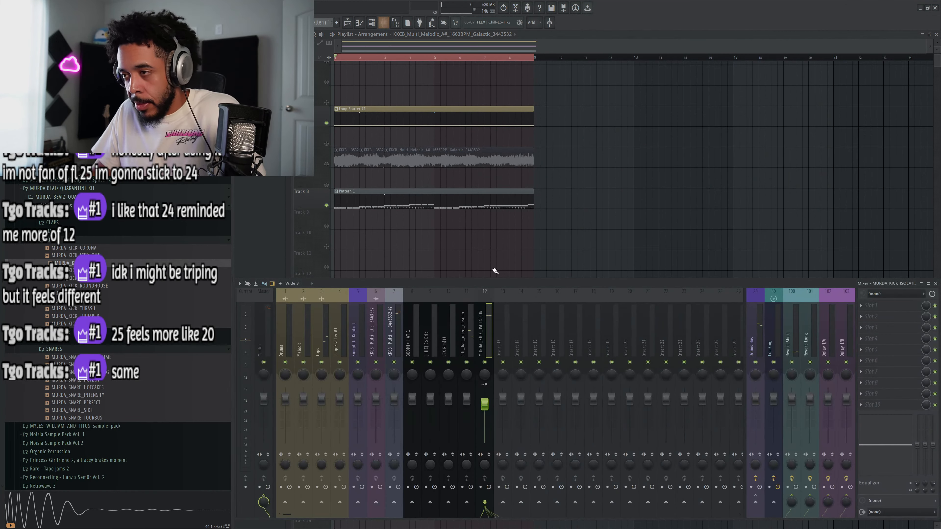
{"action": "key", "text": "space"}
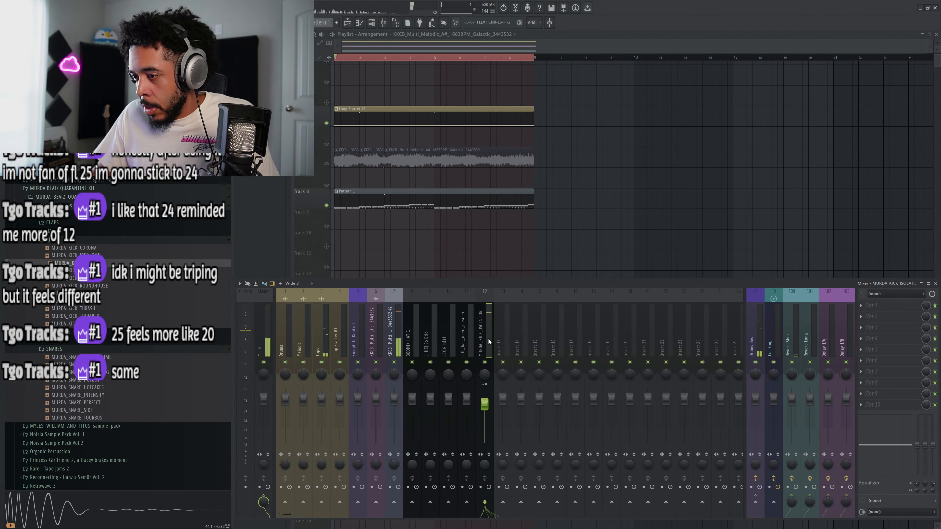
{"action": "left_click", "coordinate": [394, 334]}
{"action": "key", "text": "space"}
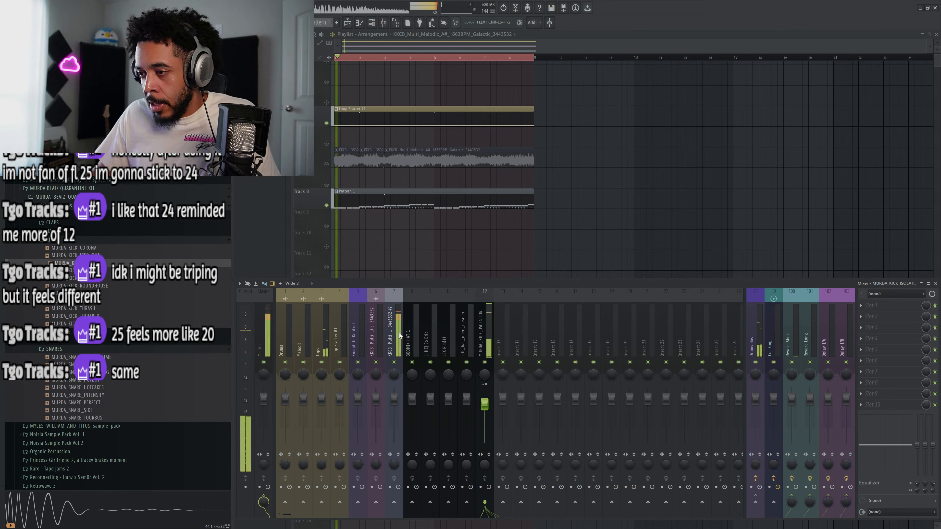
{"action": "left_click", "coordinate": [871, 328]}
{"action": "mouse_move", "coordinate": [815, 381]}
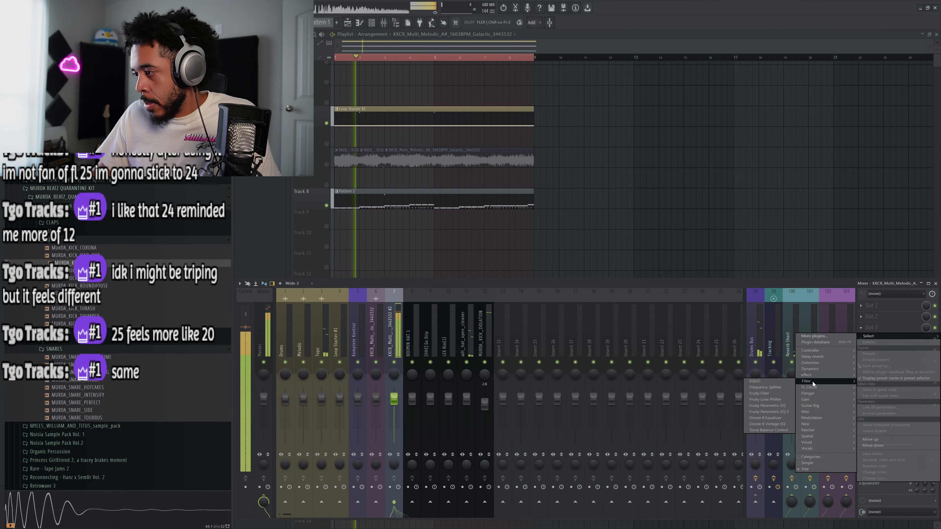
{"action": "left_click", "coordinate": [773, 411]}
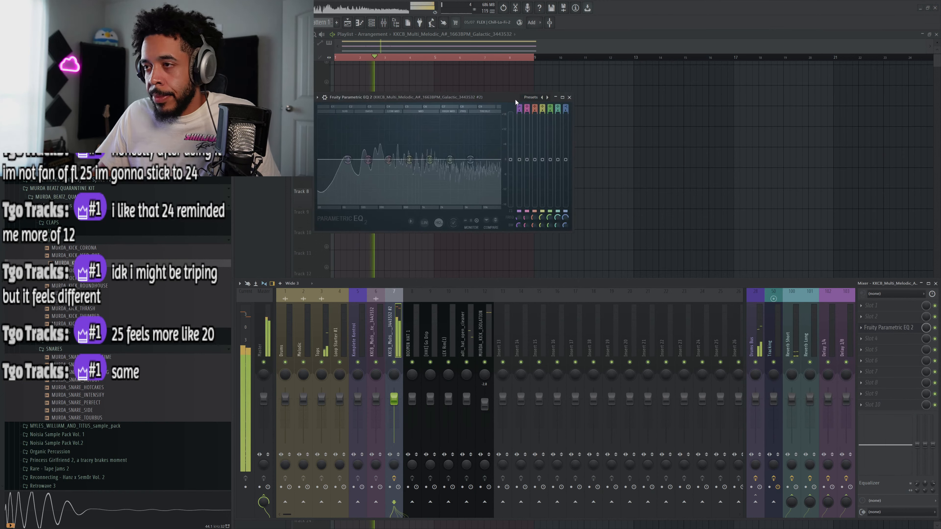
Apply the Band preset to the melody's equalizer, adjust its low and high cutoff bands to narrow the range, and close the plugin window.
{"action": "left_click", "coordinate": [548, 98]}
{"action": "left_click", "coordinate": [571, 131]}
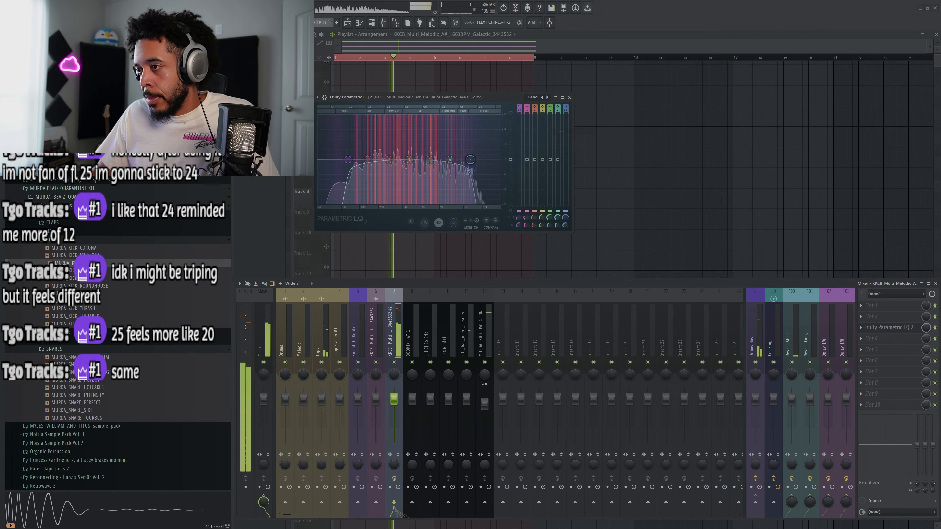
{"action": "left_click_drag", "start_coordinate": [343, 163], "coordinate": [389, 164]}
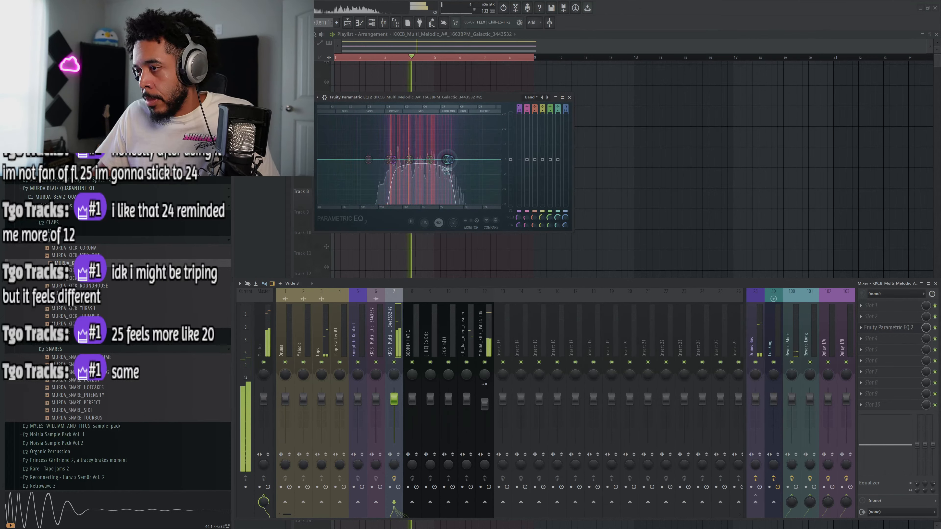
{"action": "left_click_drag", "start_coordinate": [450, 160], "coordinate": [387, 161]}
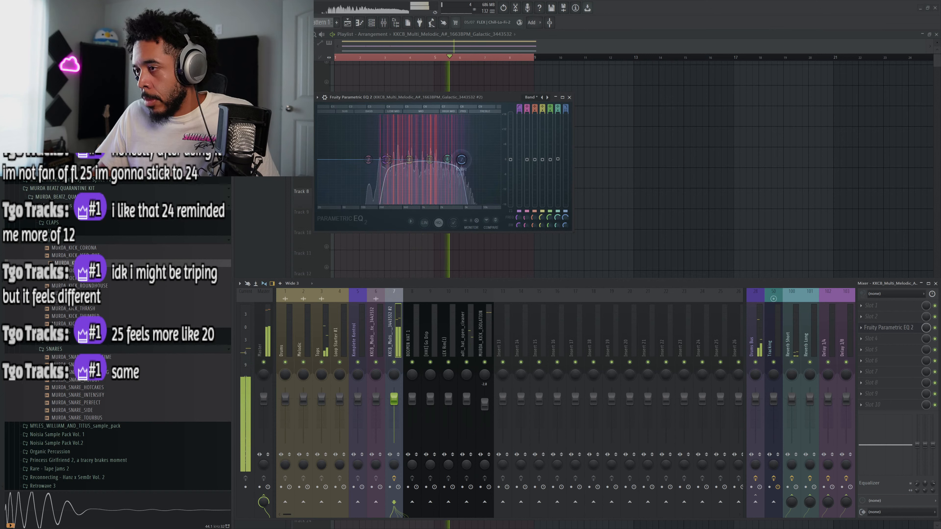
{"action": "left_click_drag", "start_coordinate": [445, 161], "coordinate": [465, 159]}
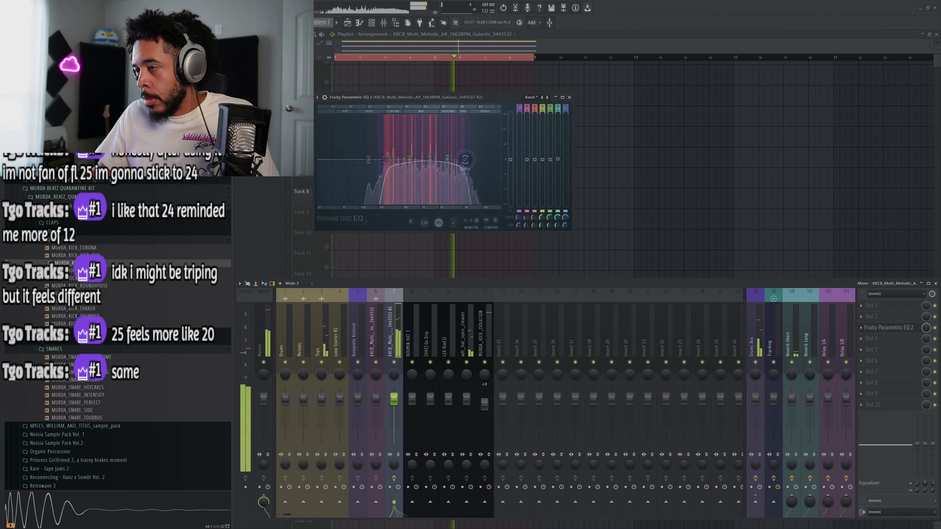
{"action": "left_click", "coordinate": [570, 98]}
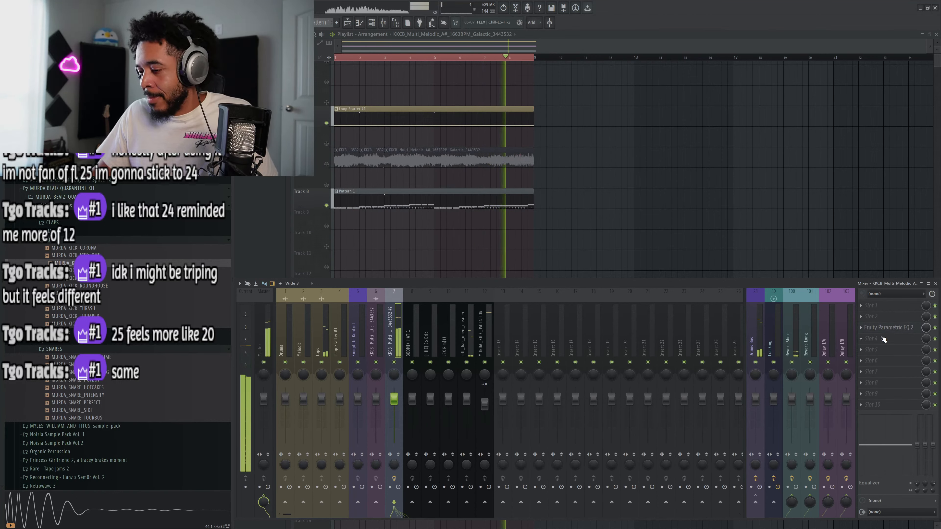
{"action": "left_click", "coordinate": [872, 339]}
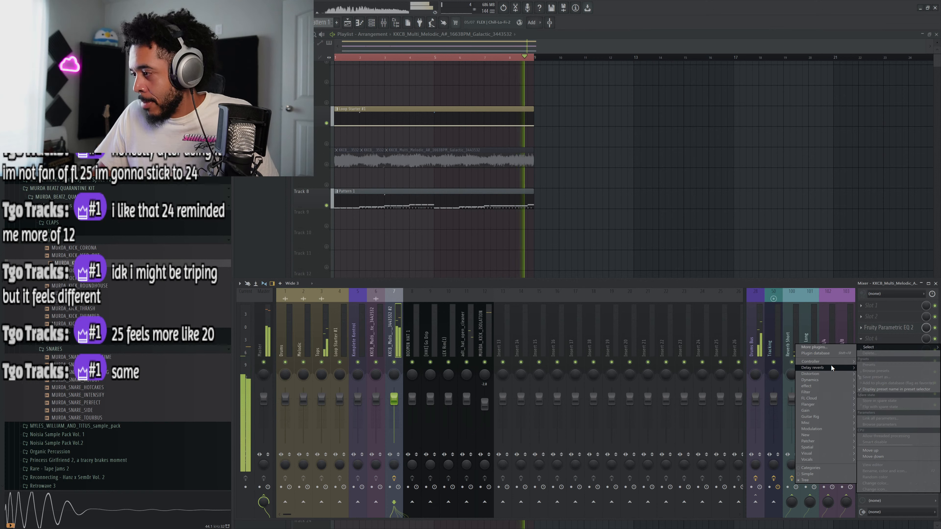
{"action": "mouse_move", "coordinate": [829, 367]}
{"action": "left_click", "coordinate": [756, 417]}
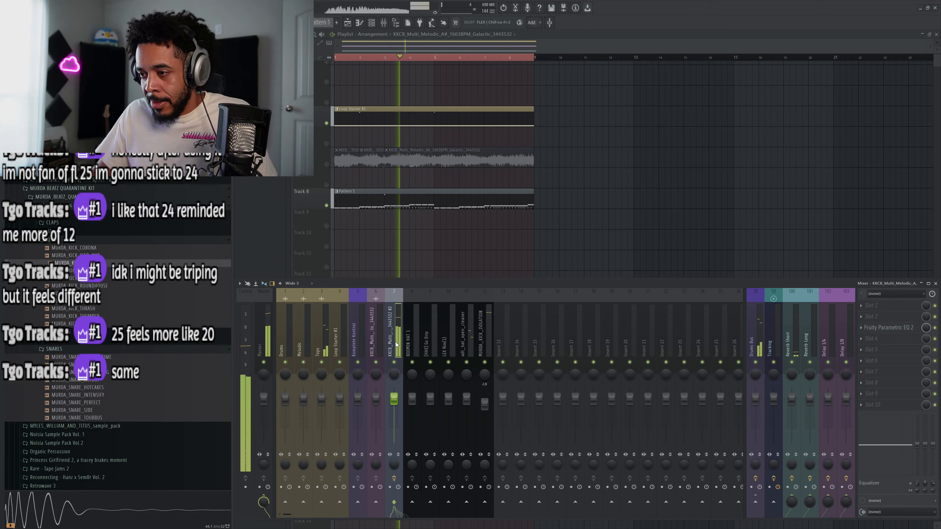
Load RC-20 Retro Color into effect slot 4 of the chopped melody's mixer track 7.
{"action": "left_click", "coordinate": [871, 338]}
{"action": "mouse_move", "coordinate": [819, 394]}
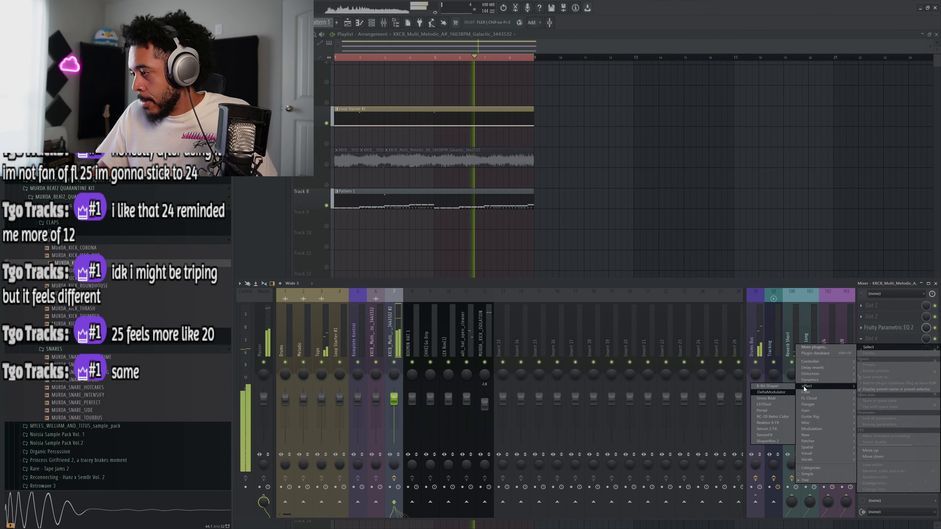
{"action": "left_click", "coordinate": [778, 417]}
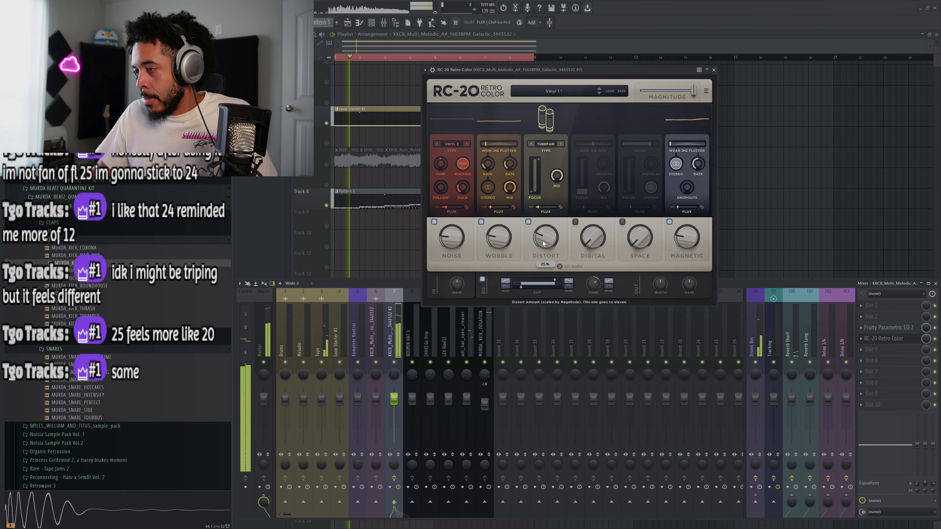
Turn on the Space module in RC-20, raise its amount to about 38%, and close the plugin window.
{"action": "left_click", "coordinate": [623, 222]}
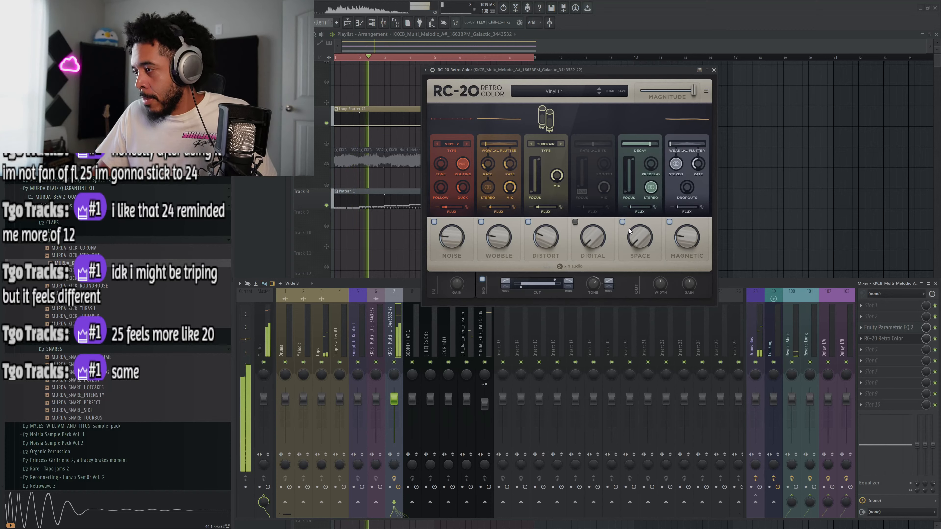
{"action": "left_click", "coordinate": [623, 222]}
{"action": "left_click", "coordinate": [621, 222]}
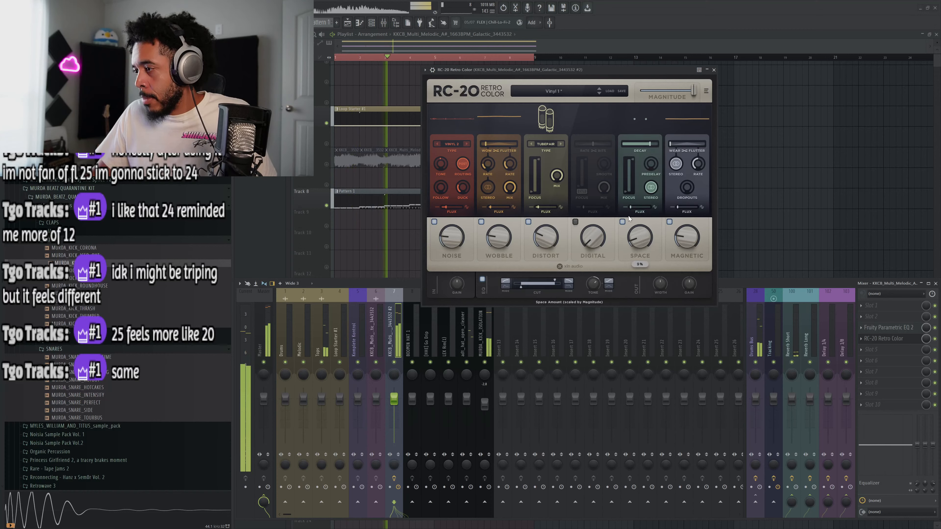
{"action": "left_click_drag", "start_coordinate": [644, 250], "coordinate": [638, 206]}
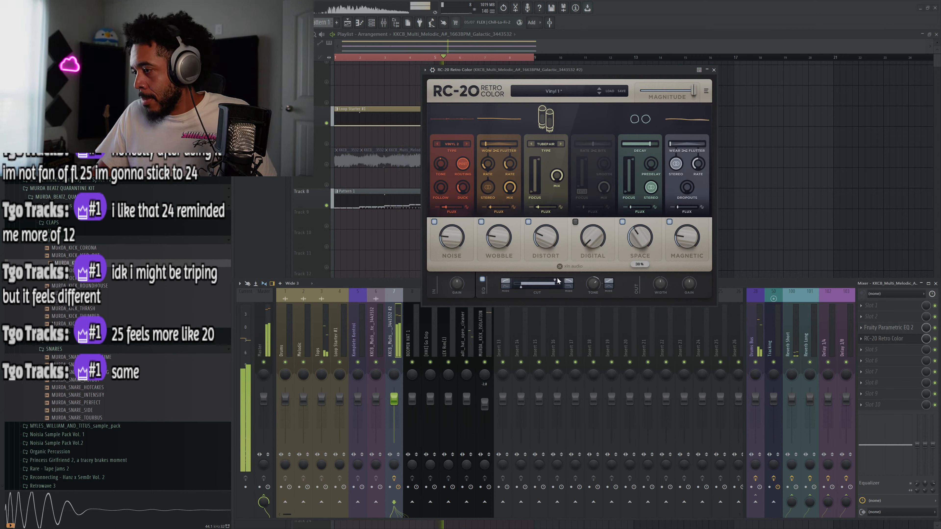
{"action": "mouse_move", "coordinate": [556, 282]}
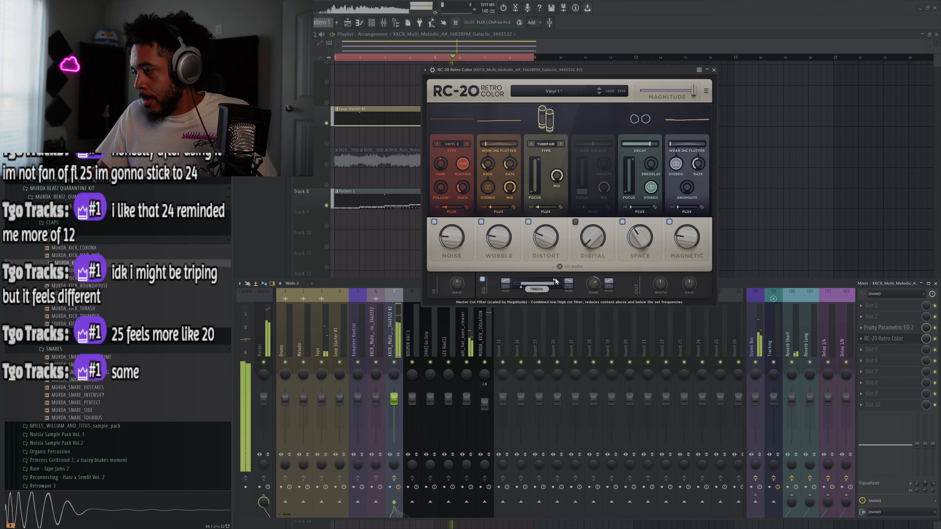
{"action": "left_click", "coordinate": [715, 70]}
Load Fruity Parametric EQ 2 into effect slot 5 of the melody's mixer track and apply its Band preset.
{"action": "left_click", "coordinate": [880, 350]}
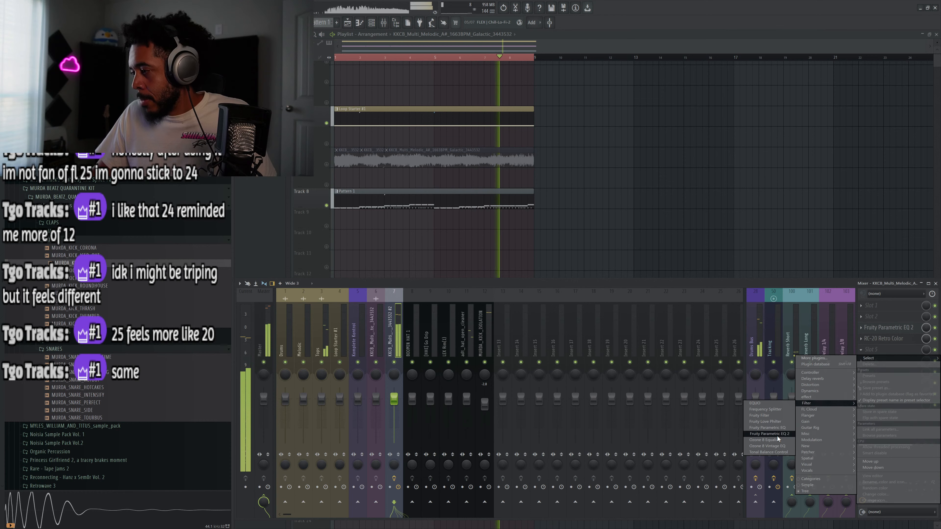
{"action": "left_click", "coordinate": [777, 434]}
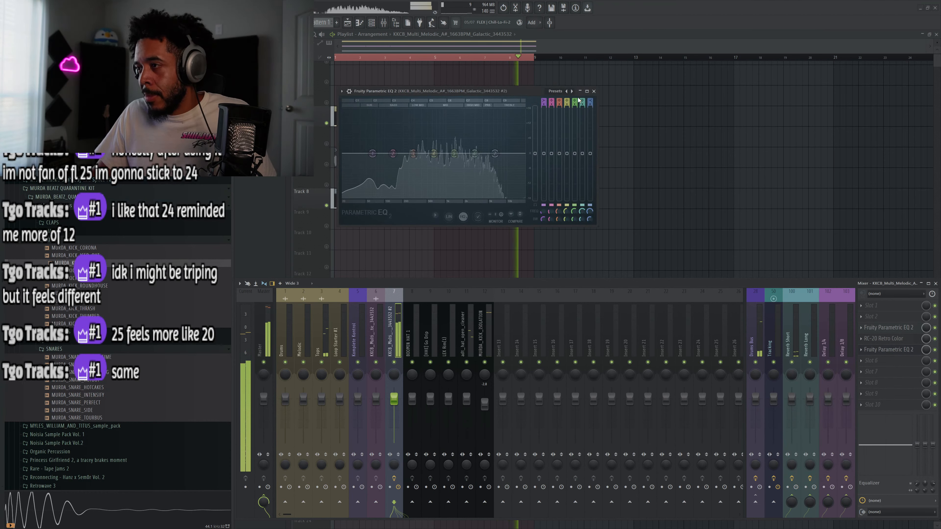
{"action": "right_click", "coordinate": [572, 92]}
{"action": "left_click", "coordinate": [590, 125]}
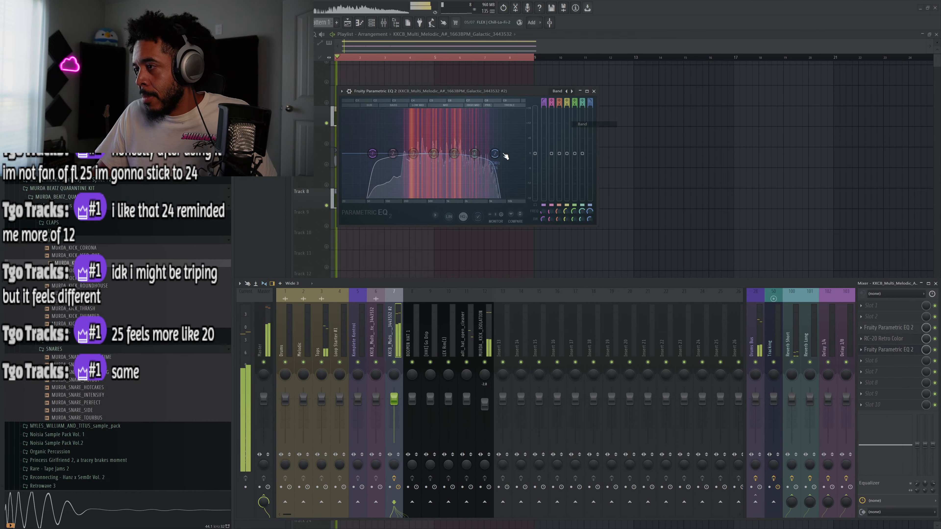
Shift the slot 5 equalizer's high and low cutoff bands up in frequency and close its window.
{"action": "left_click_drag", "start_coordinate": [495, 154], "coordinate": [506, 154]}
{"action": "left_click_drag", "start_coordinate": [372, 154], "coordinate": [396, 154]}
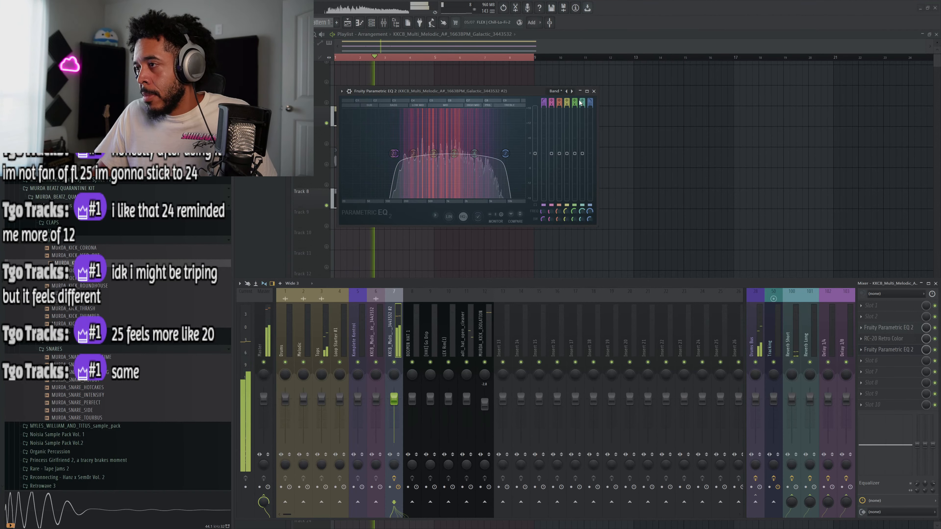
{"action": "left_click", "coordinate": [594, 91]}
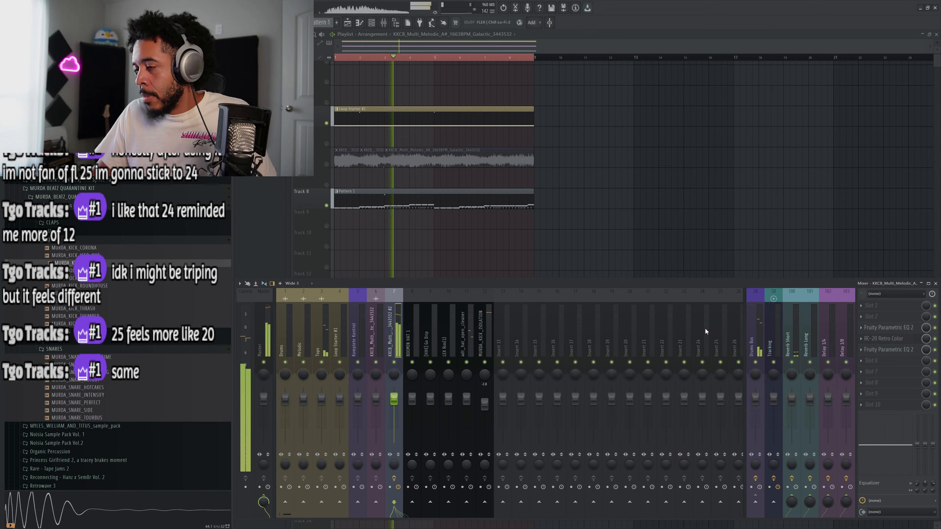
Add a Serum 2 channel in the channel rack, dismiss its update notice, and reposition its window for access to the preset browser.
{"action": "key", "text": "F6"}
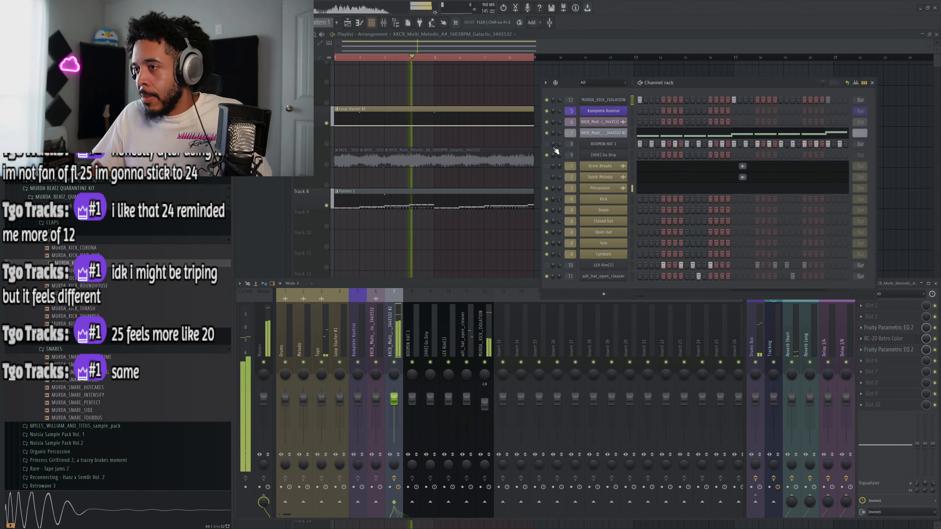
{"action": "left_click", "coordinate": [603, 294]}
{"action": "mouse_move", "coordinate": [613, 383]}
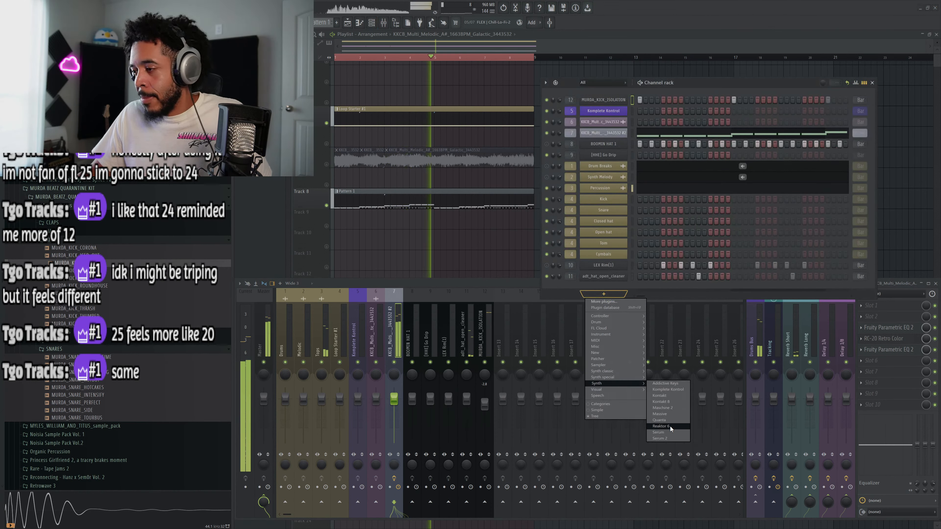
{"action": "left_click", "coordinate": [663, 438]}
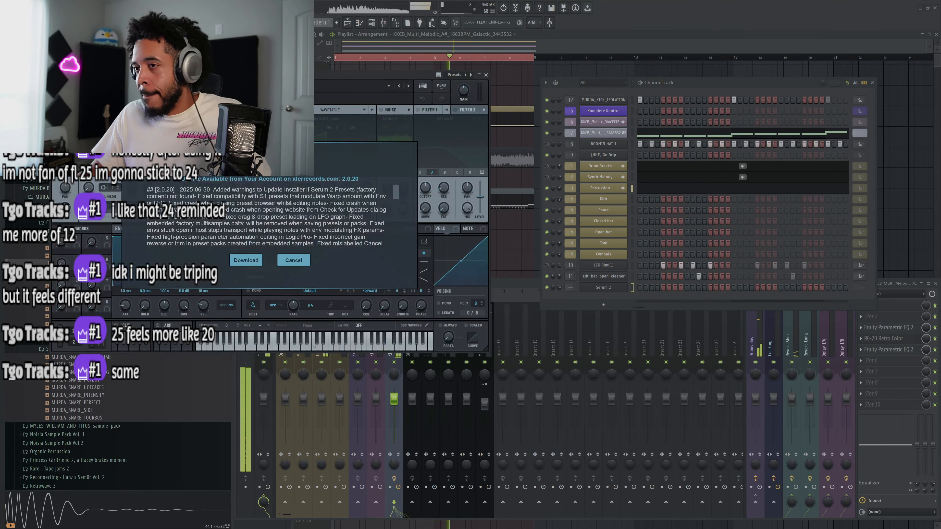
{"action": "left_click", "coordinate": [293, 261]}
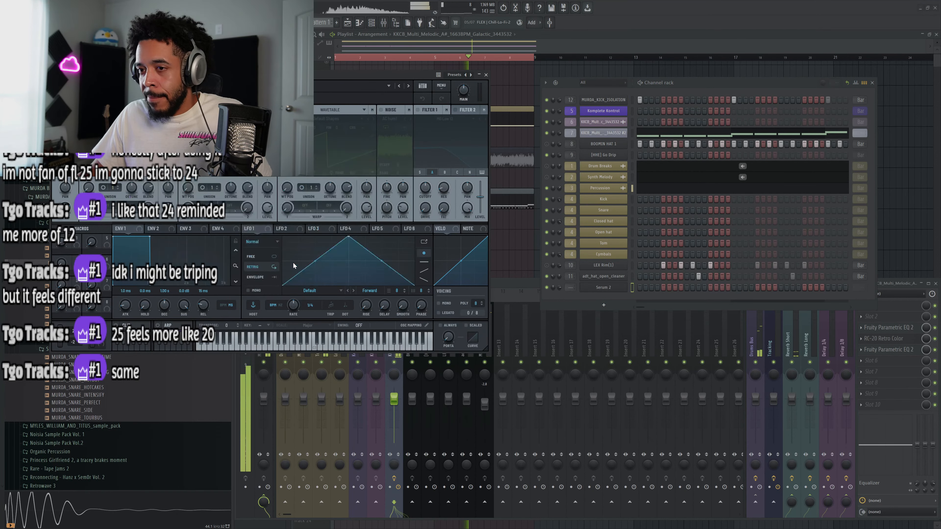
{"action": "left_click_drag", "start_coordinate": [309, 74], "coordinate": [533, 60]}
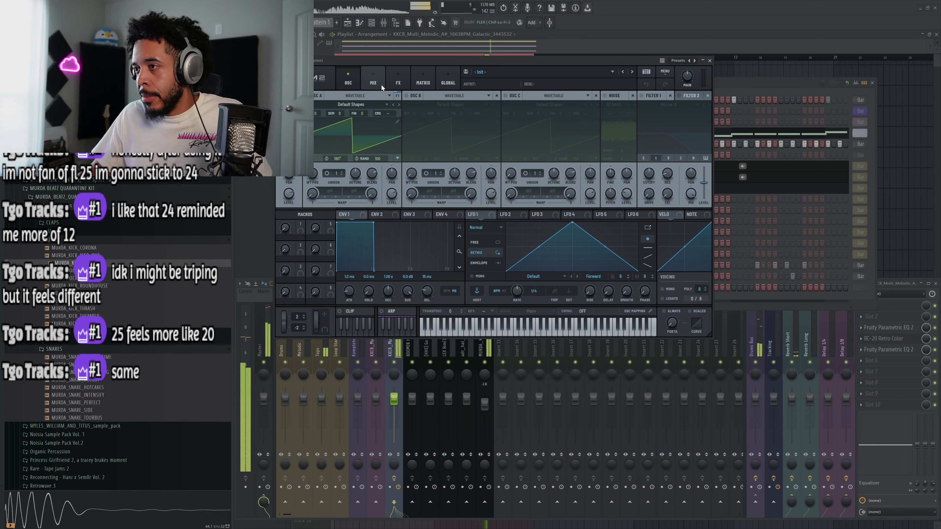
Load the Reese Bass preset from Serum 2's S1 Presets user basses and close the synth window.
{"action": "left_click", "coordinate": [493, 72]}
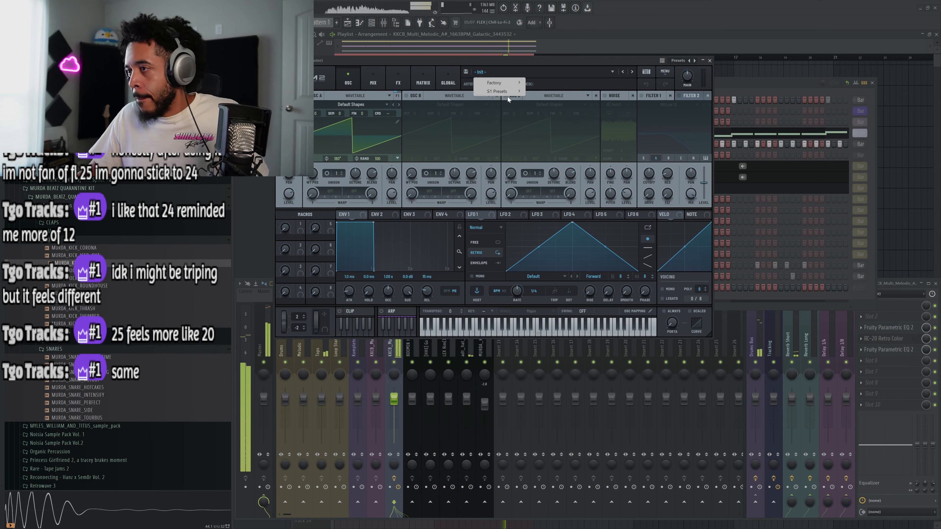
{"action": "mouse_move", "coordinate": [513, 95]}
{"action": "mouse_move", "coordinate": [564, 178]}
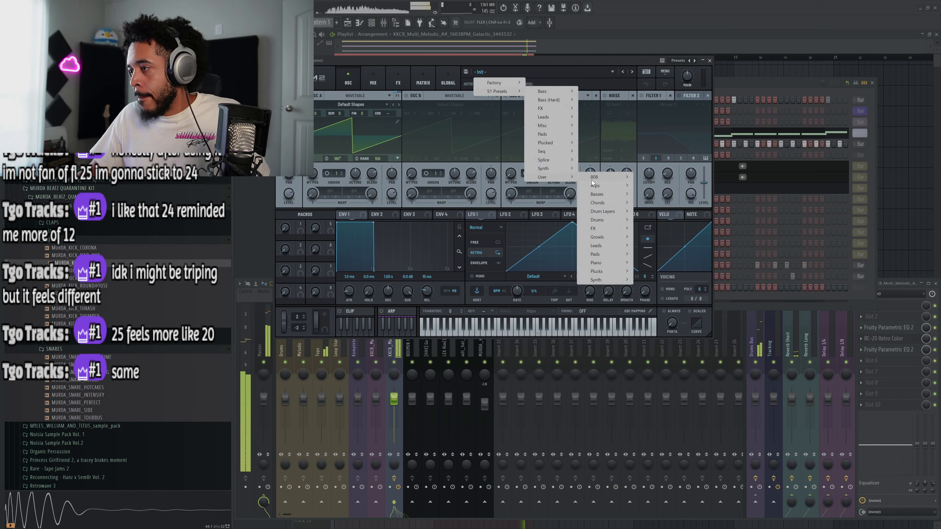
{"action": "mouse_move", "coordinate": [609, 192]}
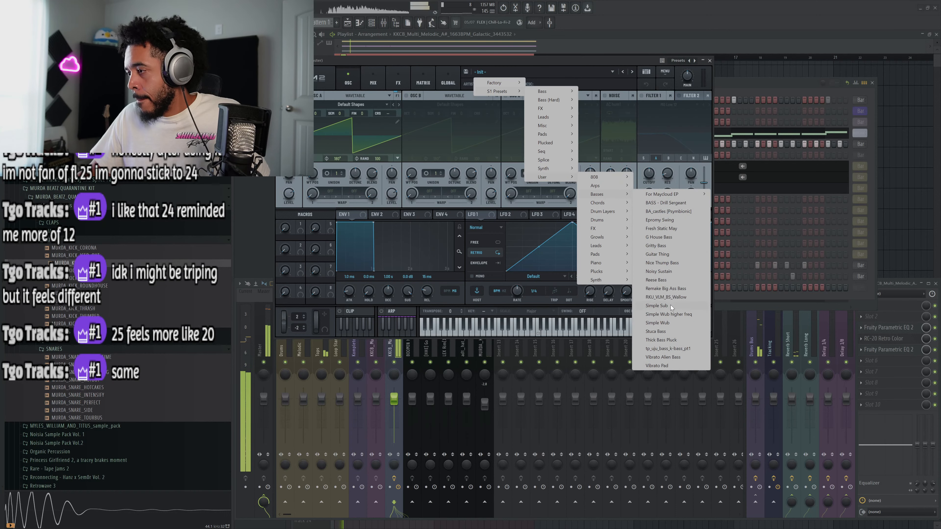
{"action": "left_click", "coordinate": [676, 280]}
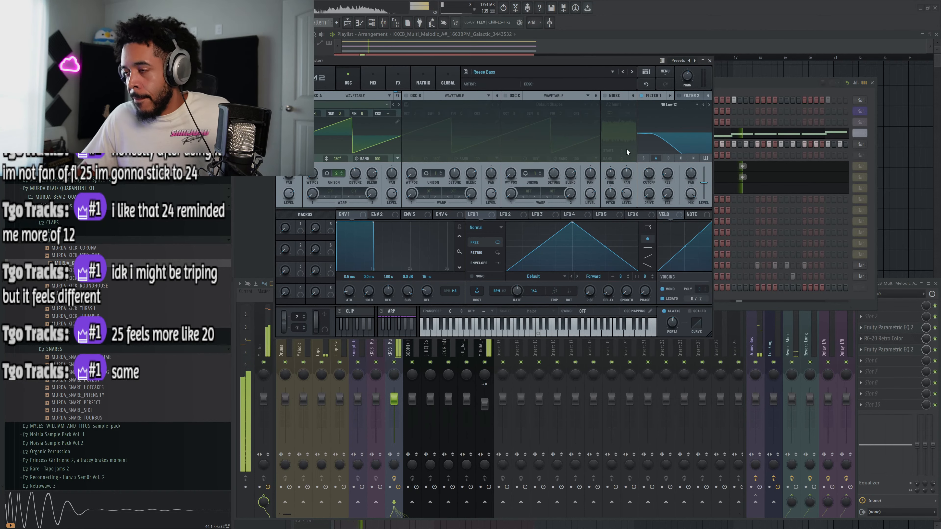
{"action": "left_click", "coordinate": [710, 61]}
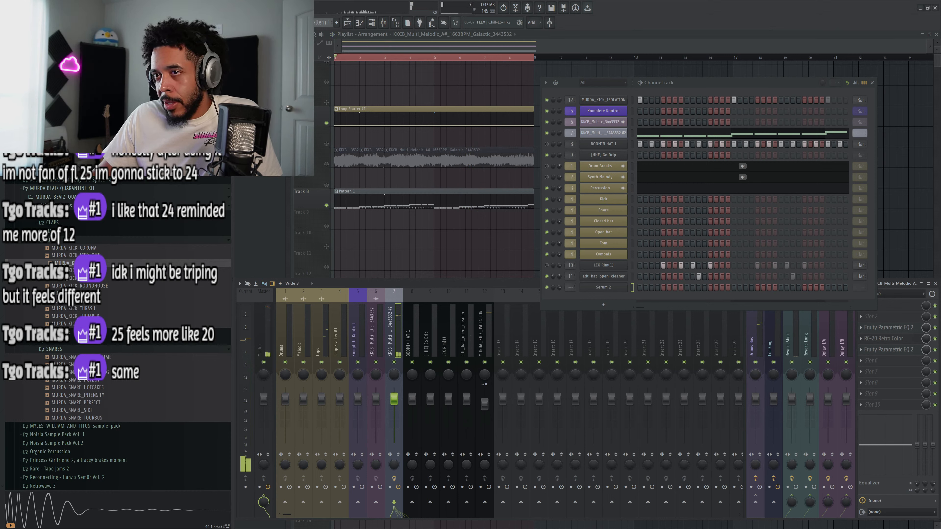
Examine the chopped melody's slices in its Slicex editor and close the window.
{"action": "left_click", "coordinate": [608, 134]}
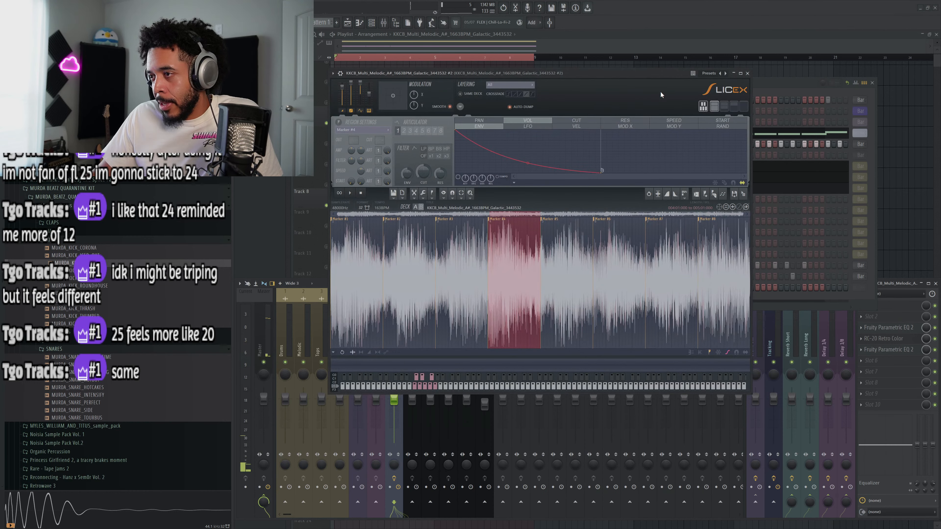
{"action": "left_click", "coordinate": [747, 73]}
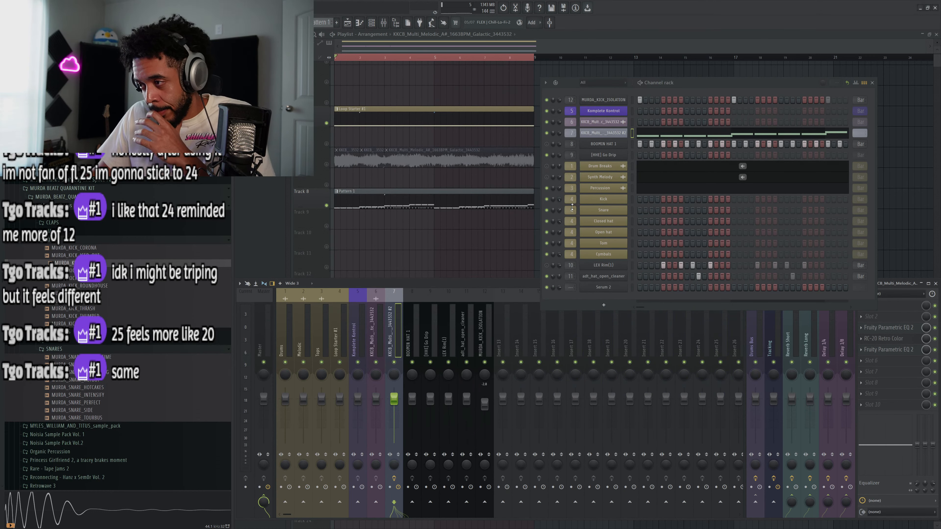
Open Serum 2's piano roll and stamp a Minor Natural (Aeolian) scale with notes slightly over one bar long.
{"action": "left_click", "coordinate": [632, 287]}
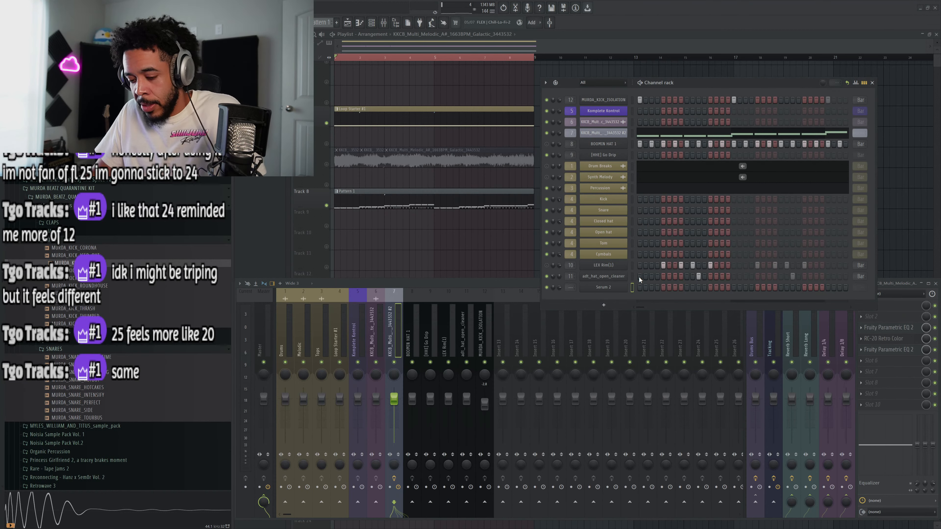
{"action": "key", "text": "F7"}
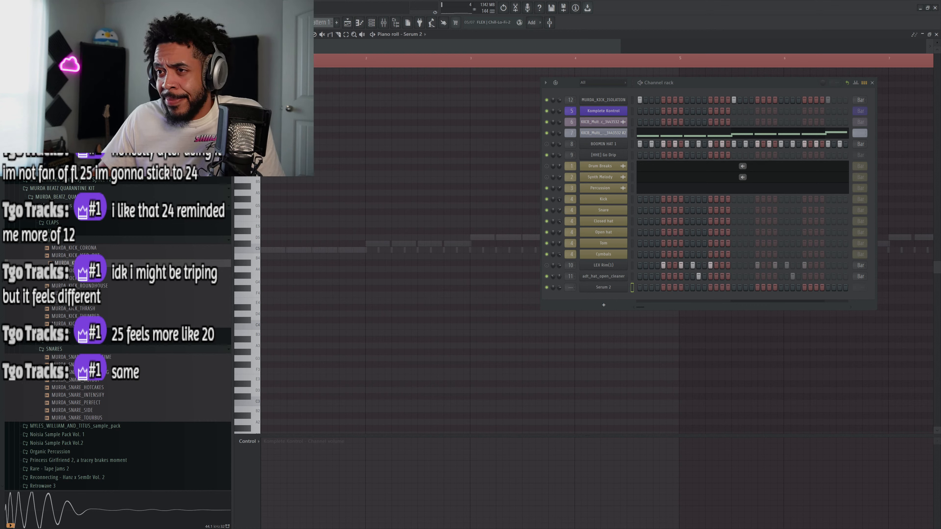
{"action": "left_click", "coordinate": [271, 35]}
{"action": "left_click", "coordinate": [304, 221]}
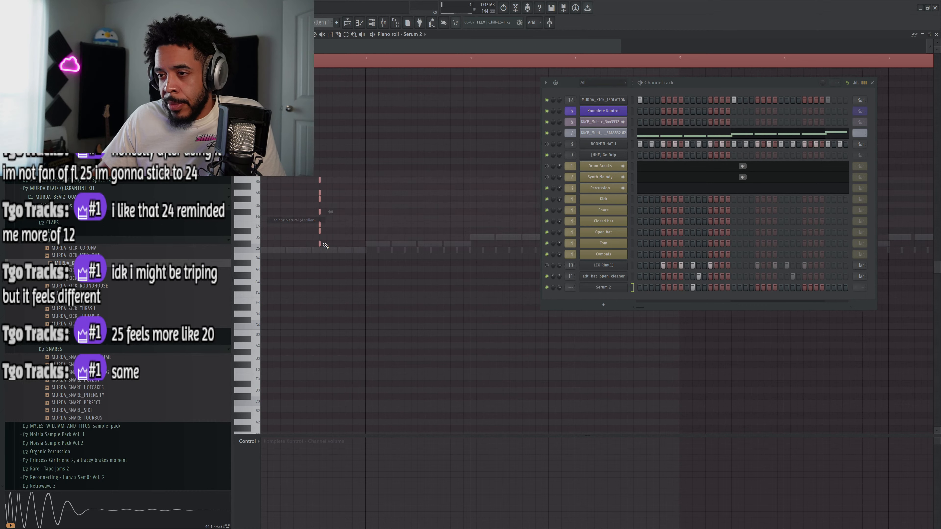
{"action": "left_click_drag", "start_coordinate": [321, 226], "coordinate": [434, 228]}
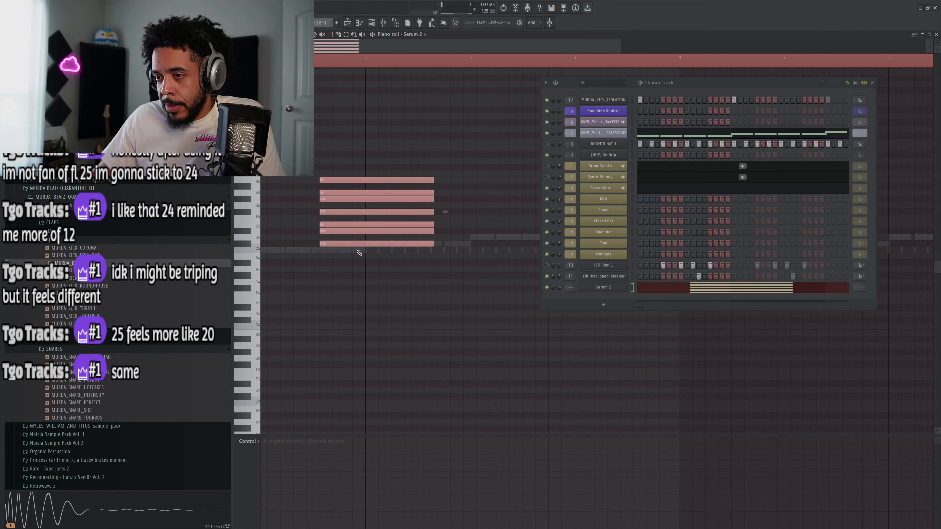
Move the stamped scale to the start of bar 1 with A# as its root, and mute its notes.
{"action": "left_click", "coordinate": [316, 263]}
{"action": "right_click", "coordinate": [333, 264]}
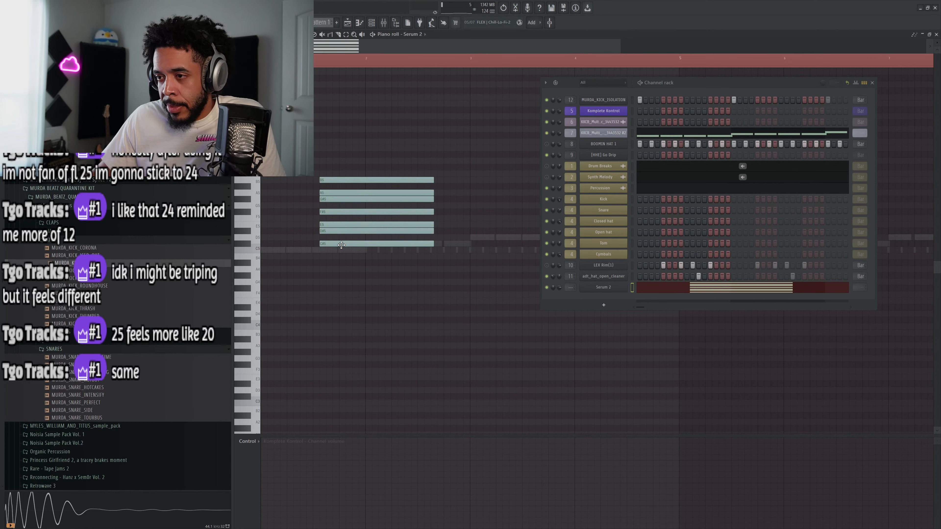
{"action": "left_click_drag", "start_coordinate": [341, 245], "coordinate": [280, 267]}
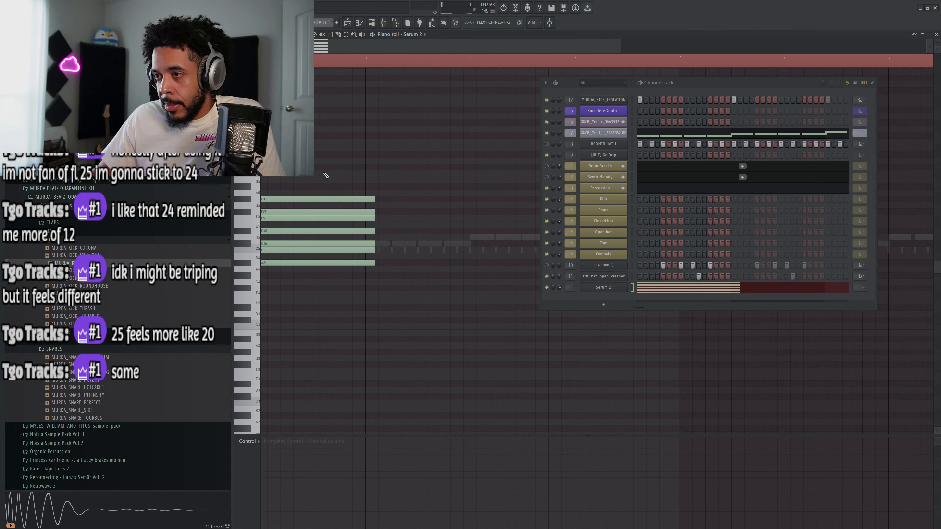
{"action": "key", "text": "alt+m"}
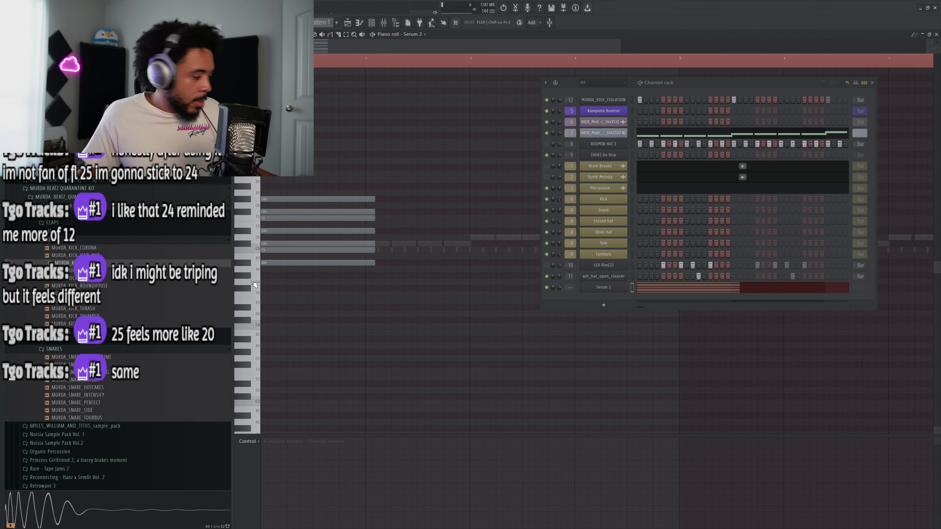
Open Serum 2, move the muted reference scale well past the loop, and audition a one-bar A# bass note in bar 1.
{"action": "left_click", "coordinate": [601, 291]}
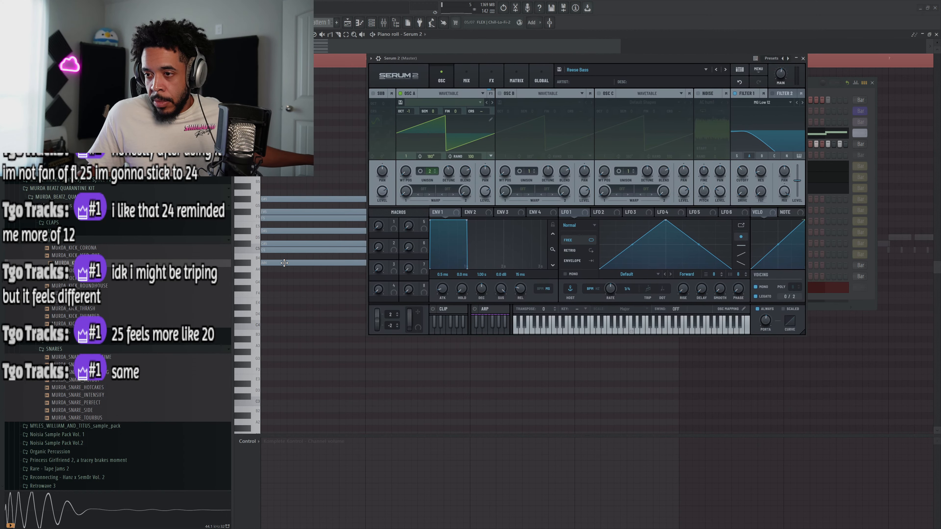
{"action": "left_click_drag", "start_coordinate": [284, 263], "coordinate": [906, 259]}
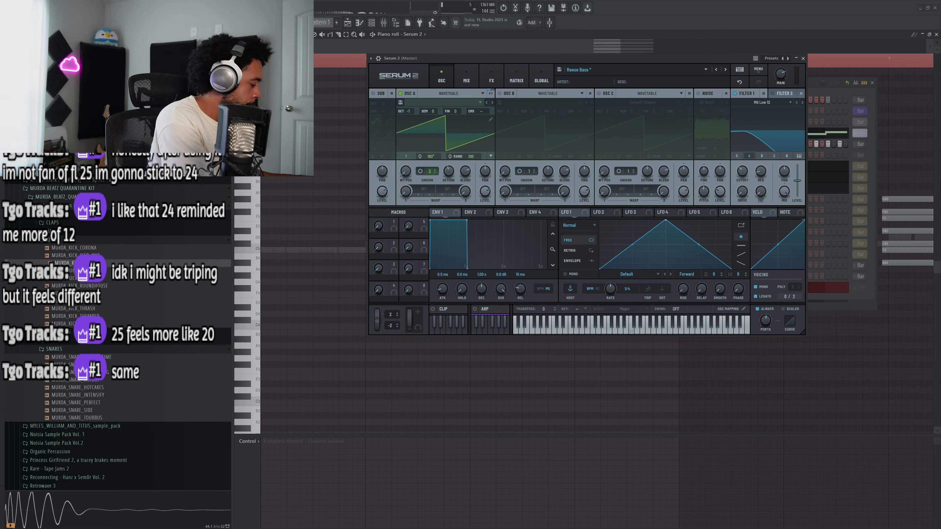
{"action": "key", "text": "space"}
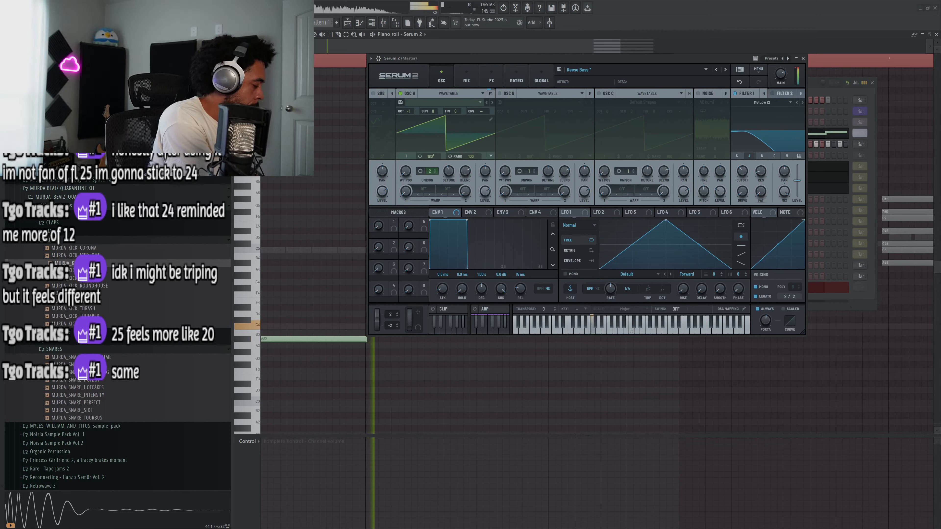
{"action": "key", "text": "space"}
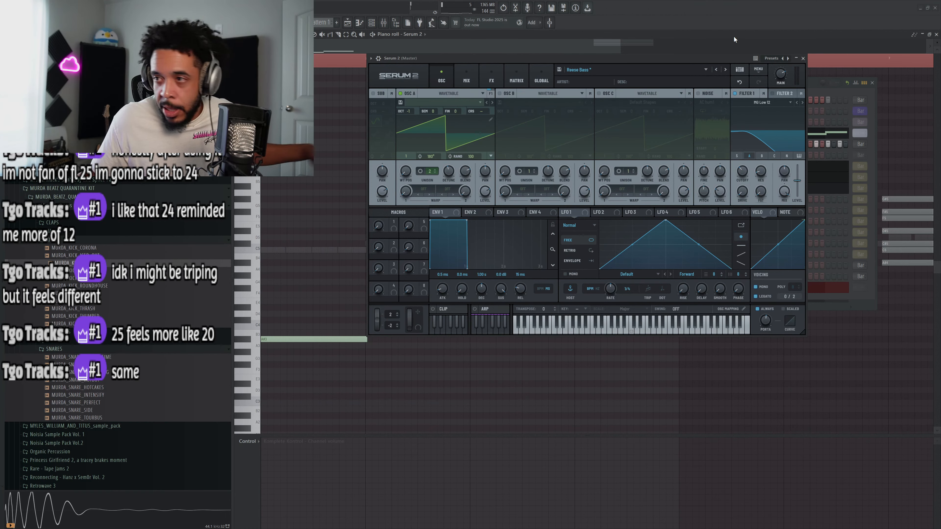
Remove the reference scale, enter one-bar bass notes A#, C, C# and F across bars 1 to 4, and close the channel rack and synth.
{"action": "left_click", "coordinate": [811, 84]}
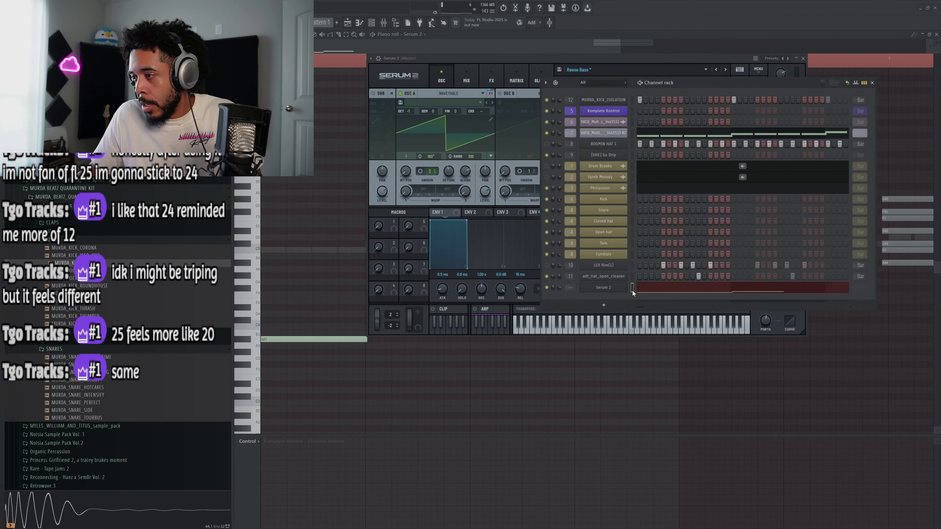
{"action": "key", "text": "ctrl+x"}
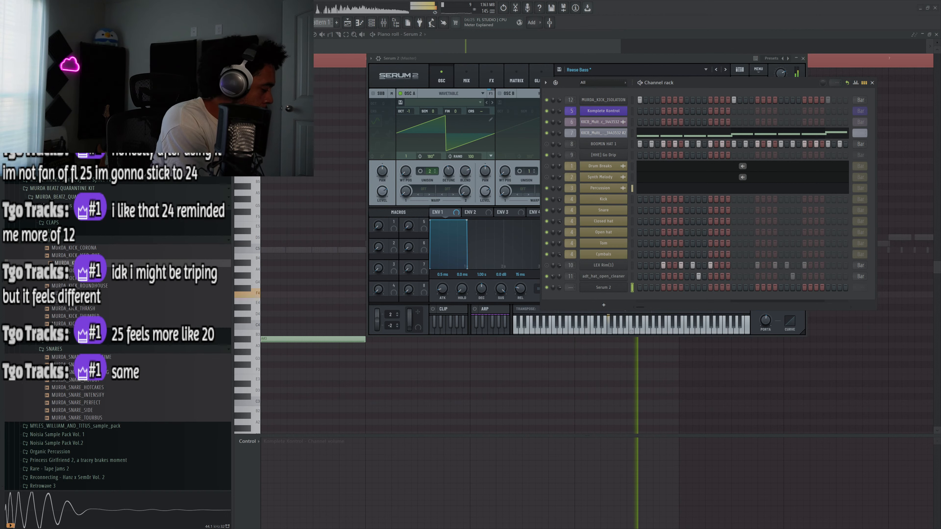
{"action": "left_click", "coordinate": [873, 82]}
{"action": "left_click", "coordinate": [803, 58]}
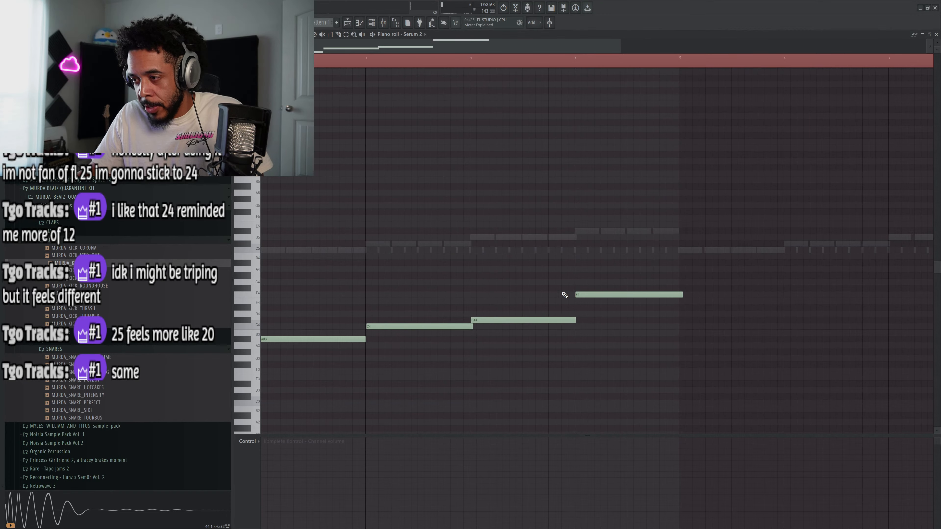
Split bar 4's F bass note, lower its first part to D#, and lengthen that part to three beats before the F.
{"action": "key", "text": "space"}
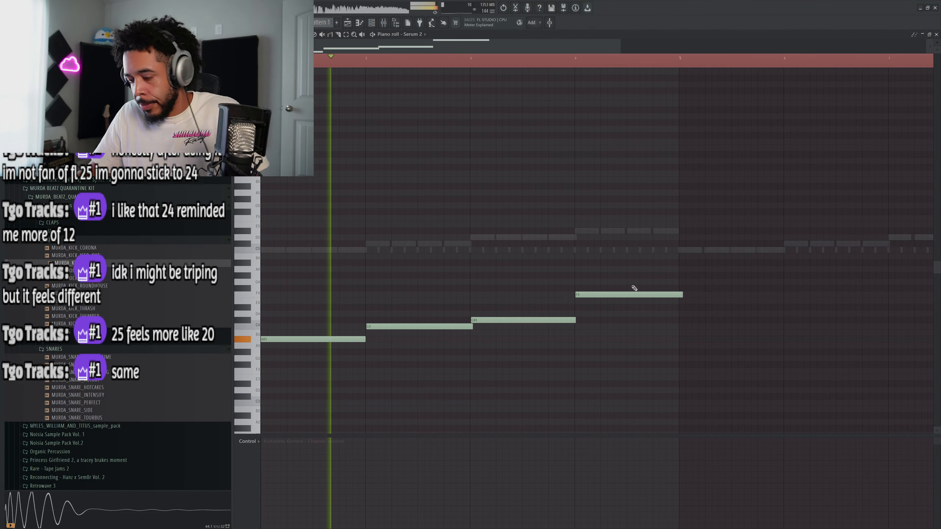
{"action": "left_click_drag", "start_coordinate": [630, 292], "coordinate": [631, 311]}
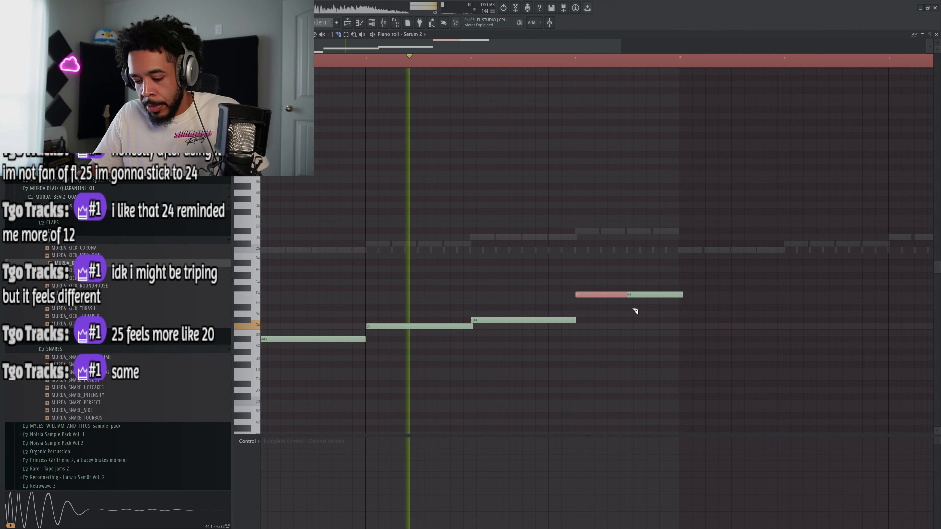
{"action": "key", "text": "shift+Down"}
{"action": "key", "text": "shift+Down"}
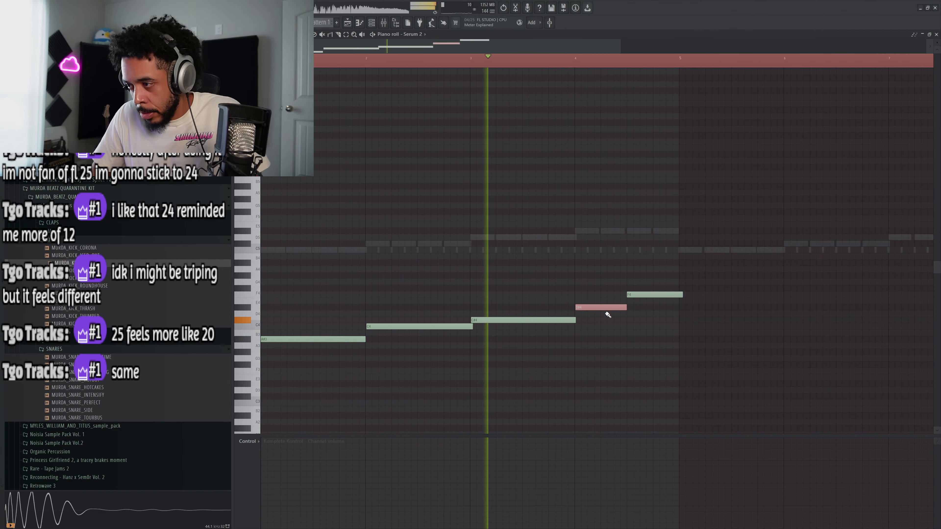
{"action": "left_click_drag", "start_coordinate": [664, 233], "coordinate": [653, 333]}
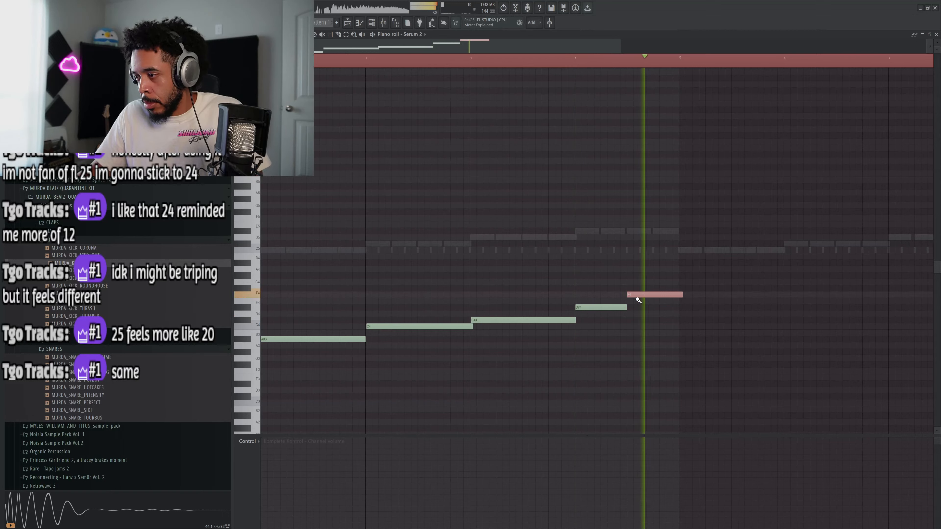
{"action": "left_click_drag", "start_coordinate": [628, 295], "coordinate": [655, 308]}
Duplicate the bass line into bars 5 to 8, trim the closing F notes to the bar lines, and loop all eight bars.
{"action": "left_click", "coordinate": [679, 63], "text": "ctrl"}
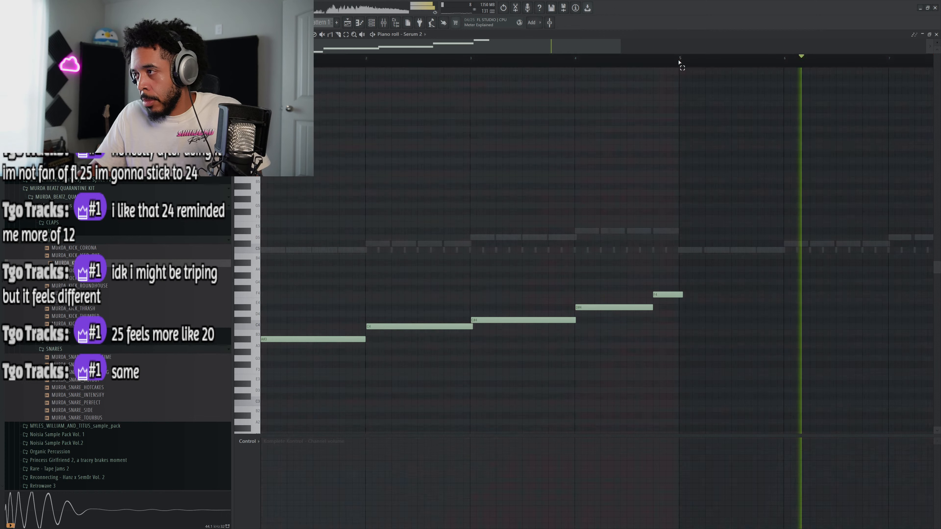
{"action": "key", "text": "ctrl+a"}
{"action": "key", "text": "ctrl+b"}
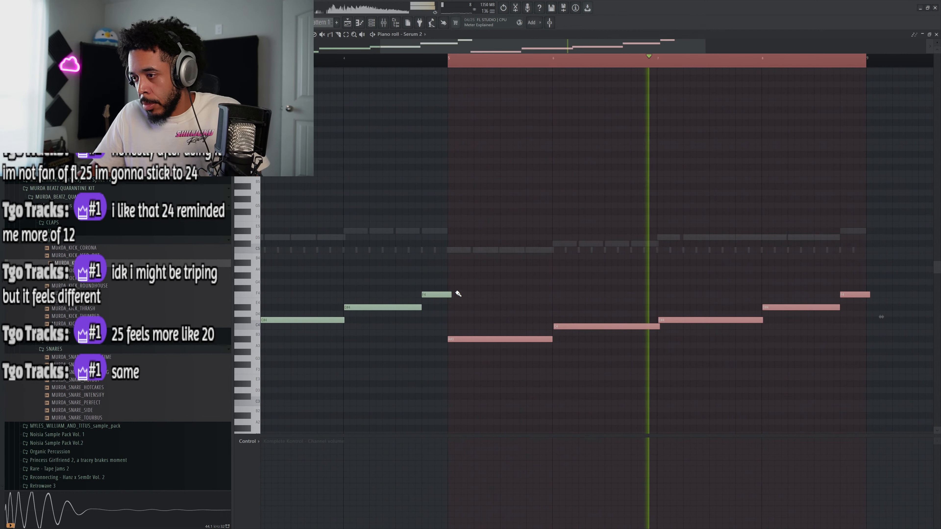
{"action": "left_click_drag", "start_coordinate": [450, 294], "coordinate": [447, 295]}
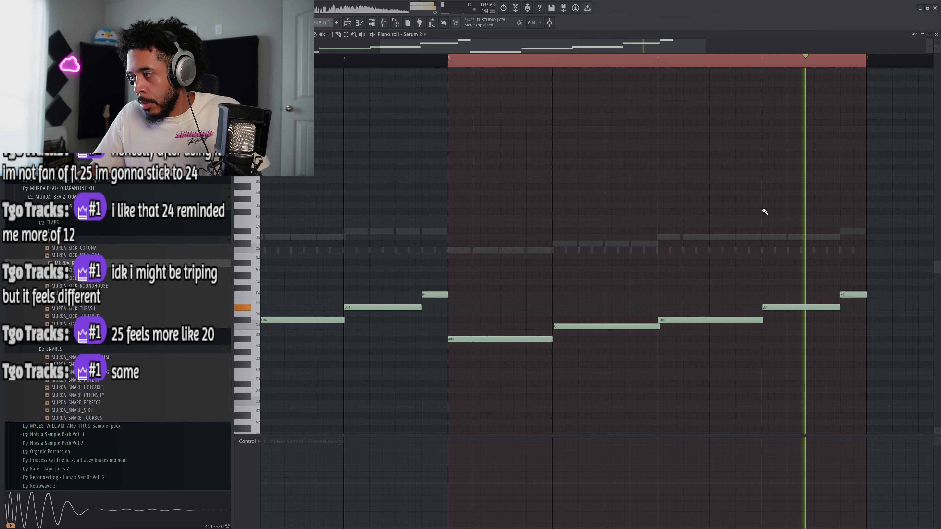
{"action": "scroll", "coordinate": [765, 212], "scroll_direction": "down", "scroll_amount": 2}
{"action": "left_click_drag", "start_coordinate": [494, 63], "coordinate": [315, 62]}
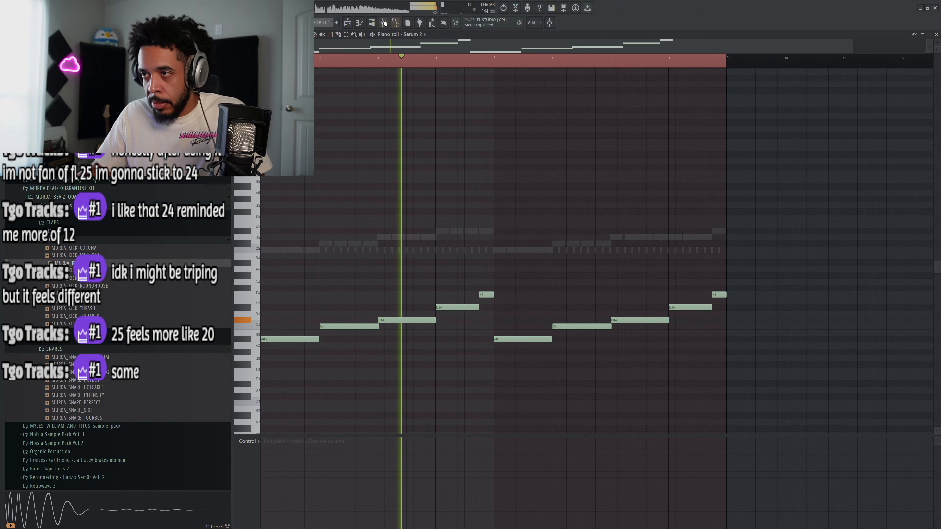
Reopen Serum 2 and raise Filter 1's cutoff and resonance, with resonance at 25%.
{"action": "left_click", "coordinate": [372, 23]}
{"action": "left_click", "coordinate": [600, 289]}
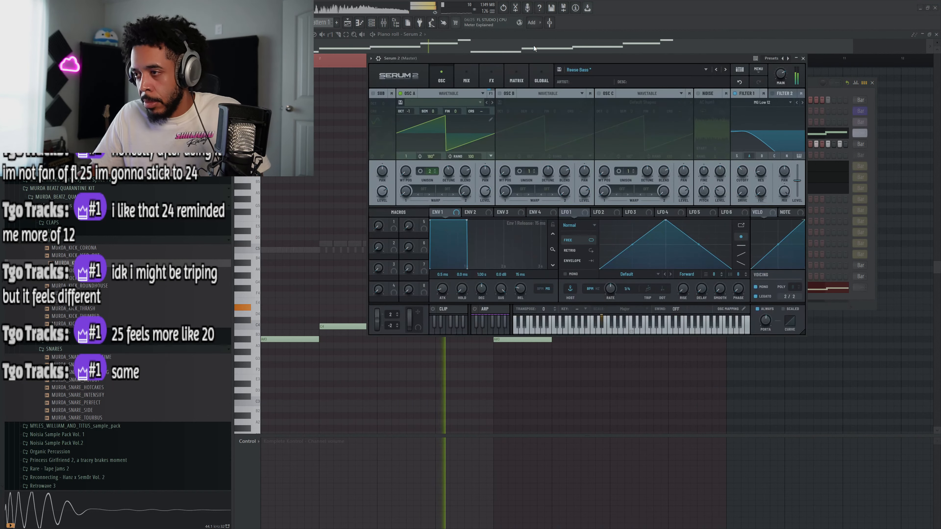
{"action": "left_click_drag", "start_coordinate": [742, 172], "coordinate": [742, 164]}
{"action": "mouse_move", "coordinate": [759, 170]}
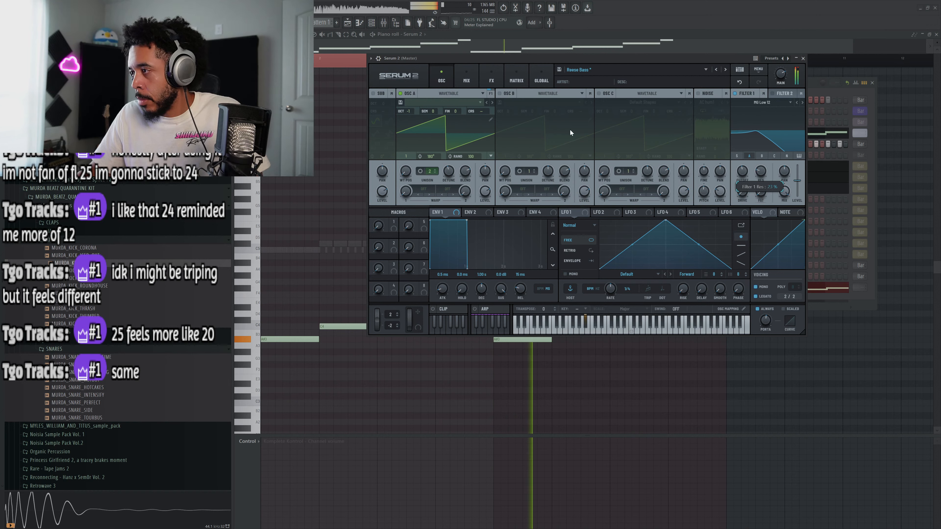
Enable Oscillator B with the Acid wavetable, route it through Filter 1, and adjust its level.
{"action": "left_click", "coordinate": [500, 93]}
{"action": "left_click", "coordinate": [763, 156]}
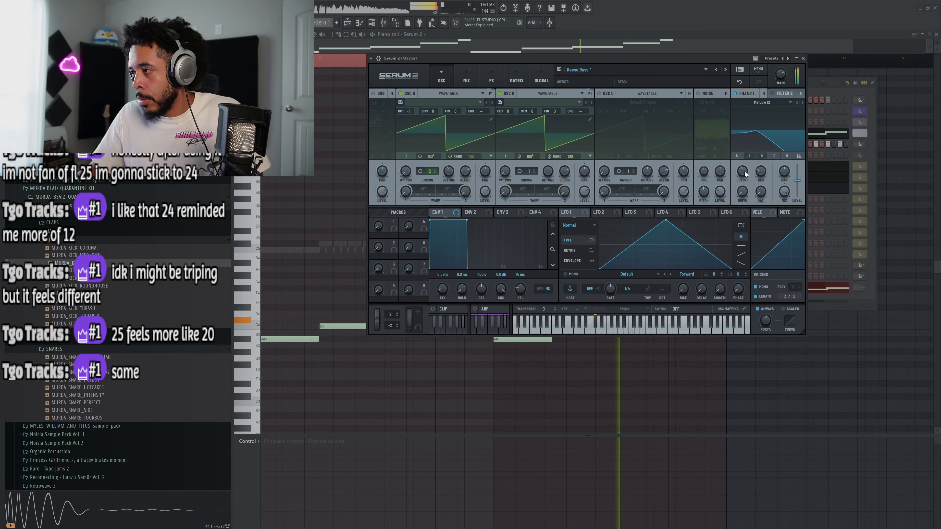
{"action": "left_click", "coordinate": [591, 103]}
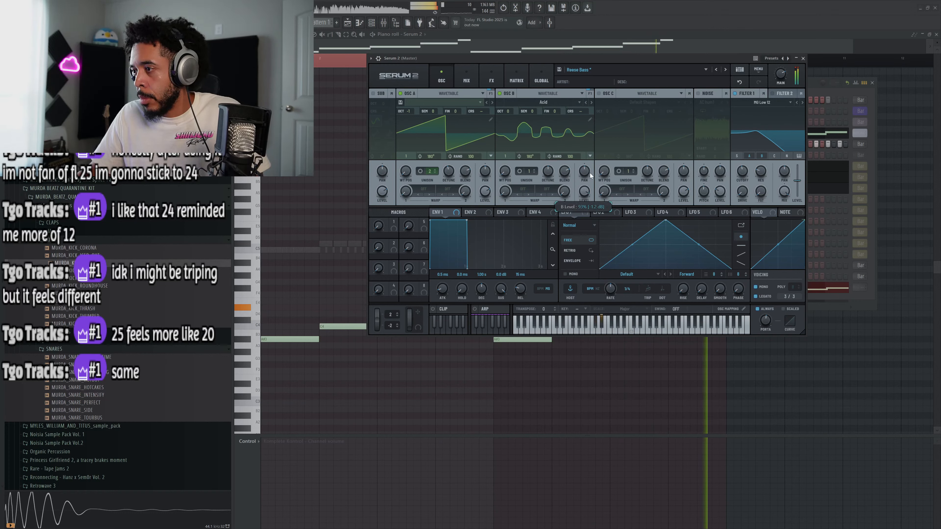
{"action": "left_click_drag", "start_coordinate": [585, 192], "coordinate": [587, 176]}
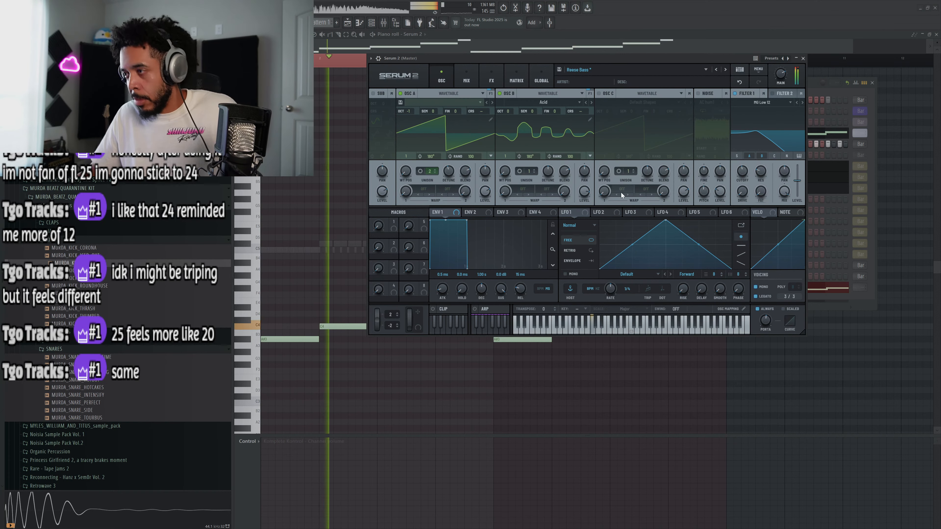
{"action": "mouse_move", "coordinate": [584, 193]}
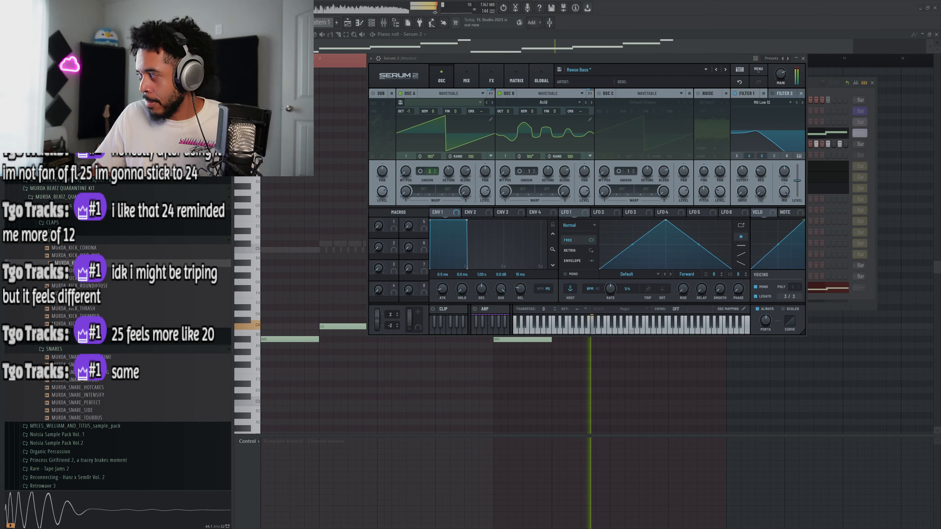
Try layering the AC hum1 noise oscillator into the bass sound.
{"action": "left_click", "coordinate": [804, 59]}
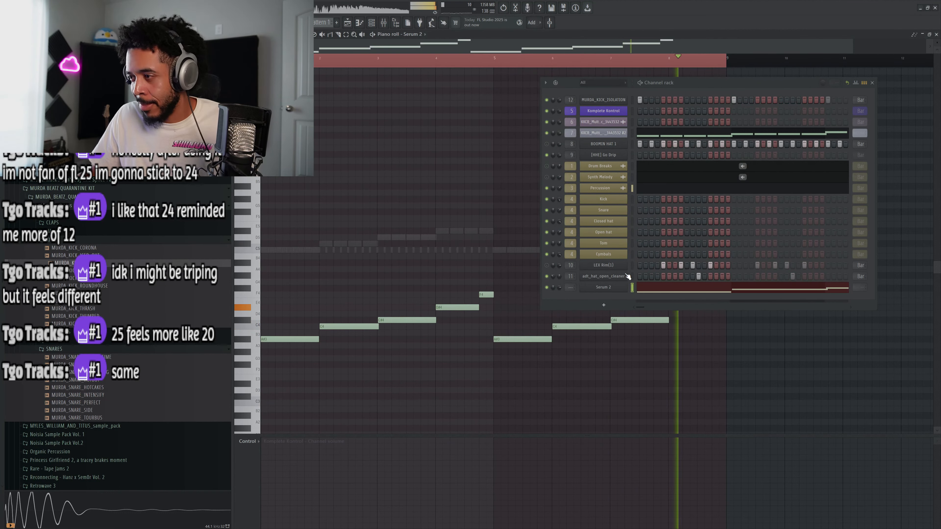
{"action": "left_click", "coordinate": [604, 288]}
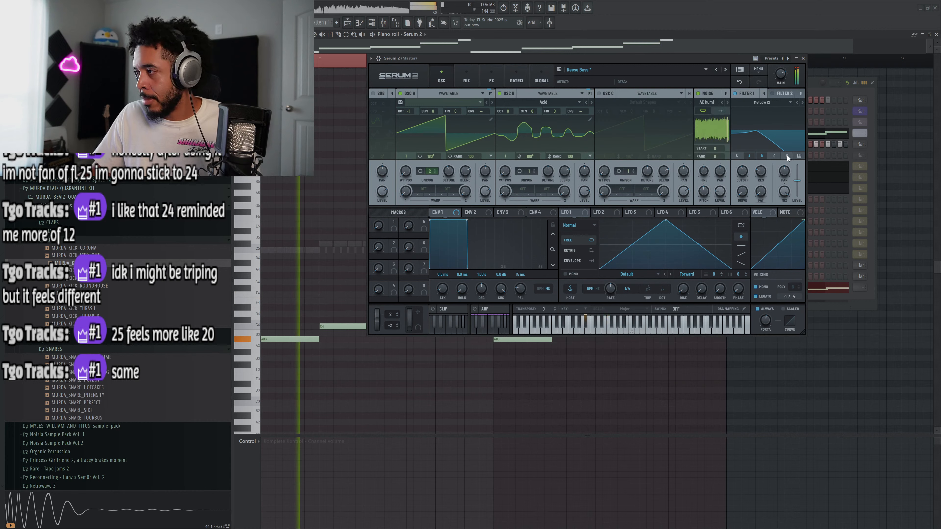
{"action": "left_click_drag", "start_coordinate": [720, 191], "coordinate": [720, 154]}
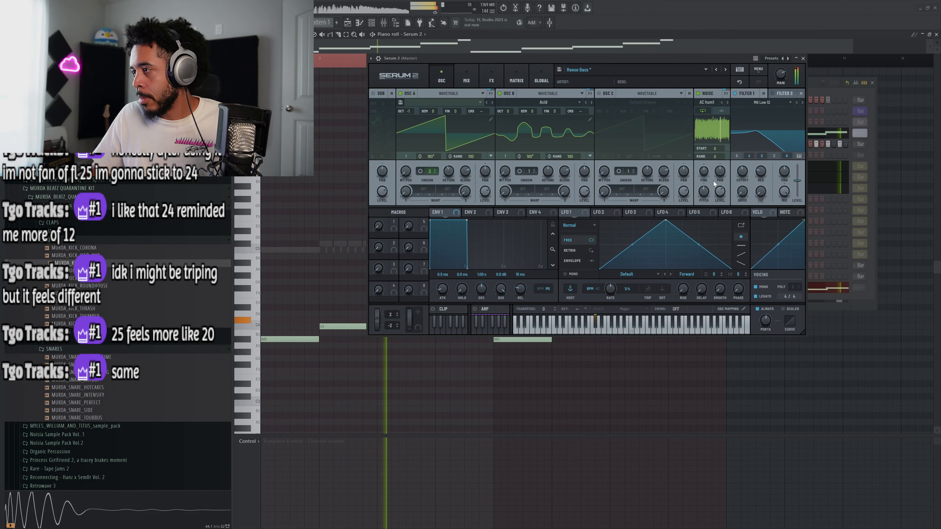
{"action": "left_click", "coordinate": [698, 93]}
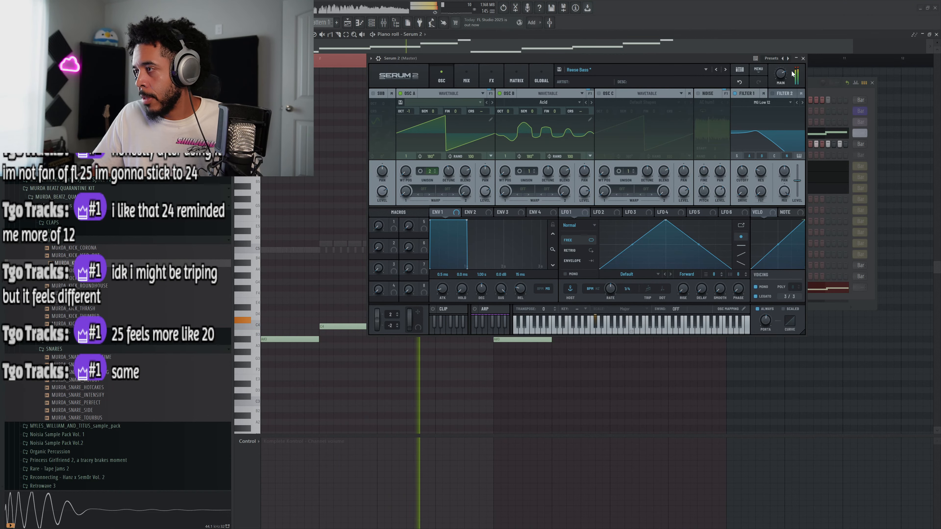
Close and reopen Serum 2, and lower its main volume.
{"action": "left_click", "coordinate": [803, 59]}
{"action": "left_click", "coordinate": [604, 288]}
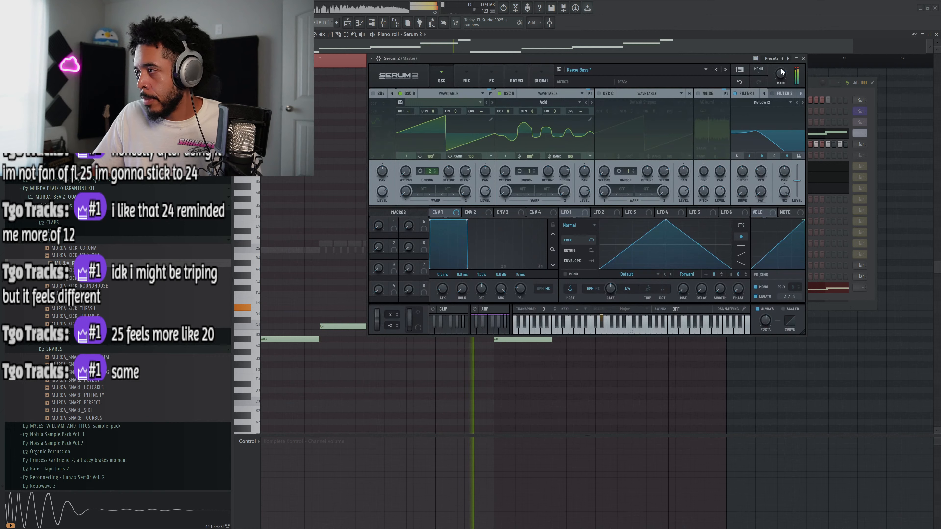
{"action": "left_click_drag", "start_coordinate": [782, 70], "coordinate": [778, 83]}
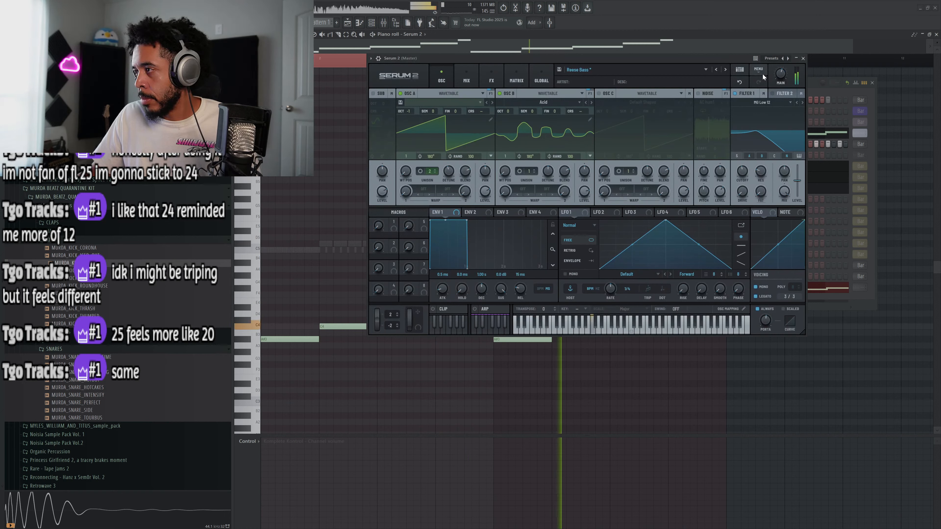
Open Serum 2's effects section and fine-tune the compressor's gain.
{"action": "left_click", "coordinate": [467, 76]}
{"action": "left_click", "coordinate": [491, 78]}
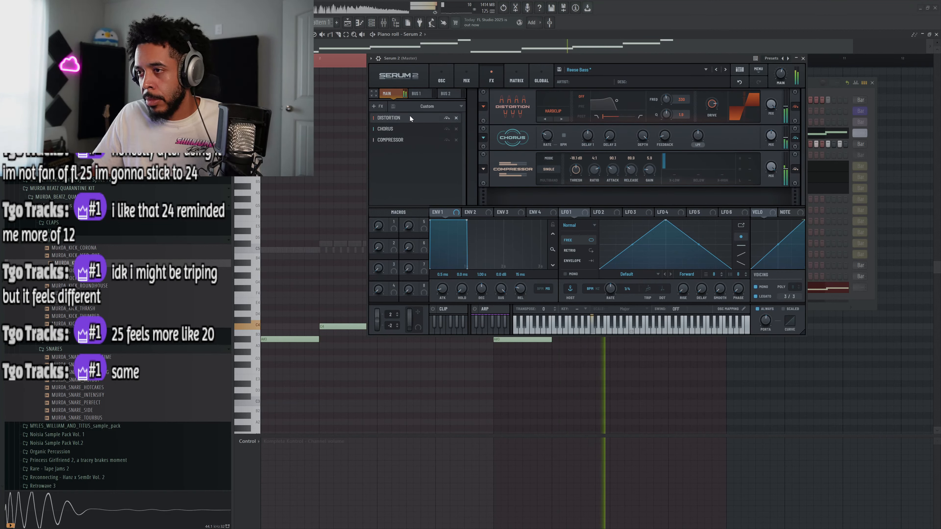
{"action": "mouse_move", "coordinate": [710, 109]}
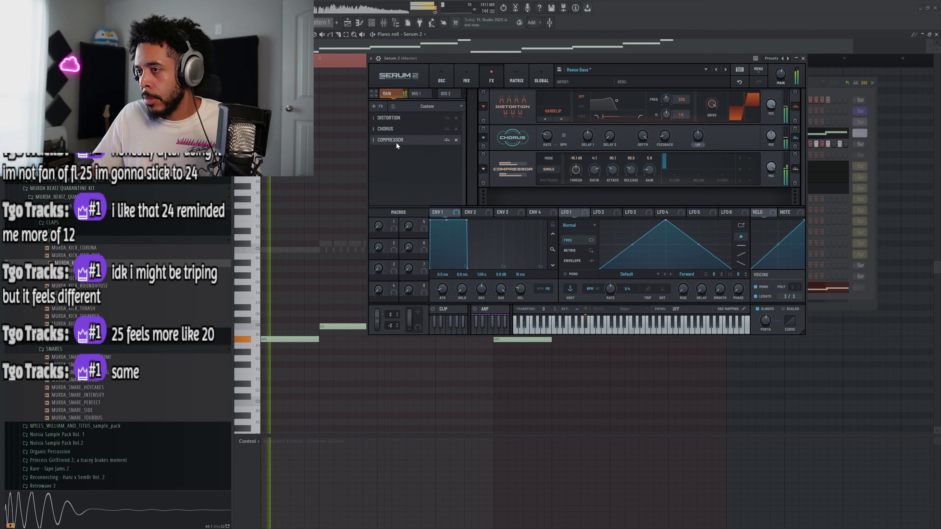
{"action": "left_click_drag", "start_coordinate": [648, 170], "coordinate": [649, 169]}
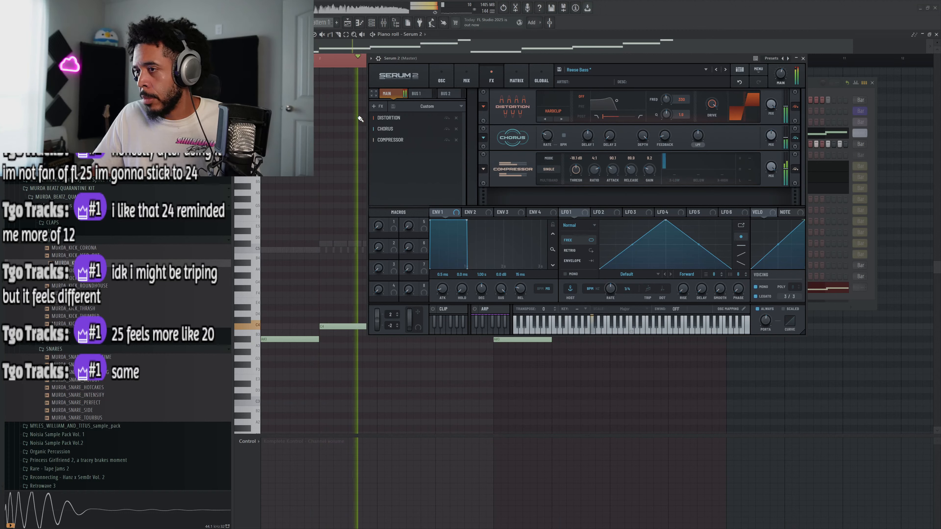
Add an Equalizer after the compressor, boost its low band slightly, and cut its high band.
{"action": "right_click", "coordinate": [394, 159]}
{"action": "left_click", "coordinate": [416, 224]}
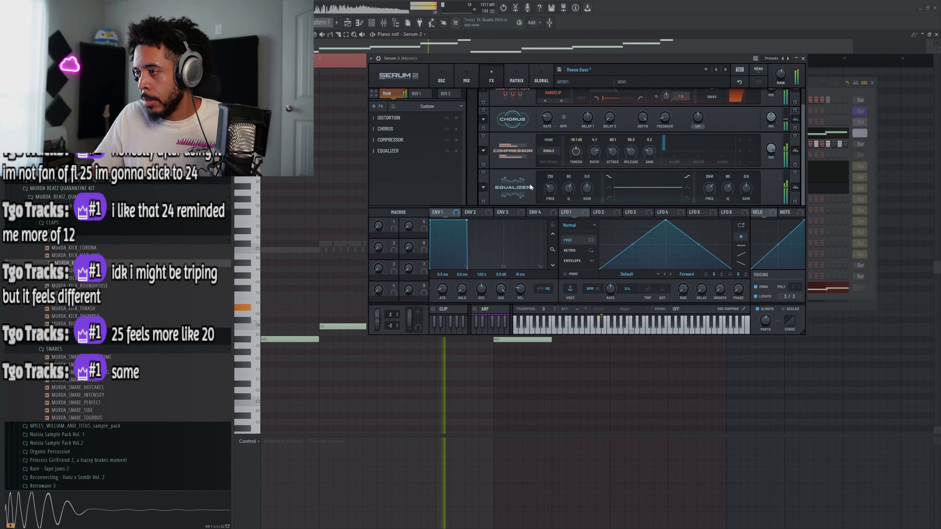
{"action": "left_click_drag", "start_coordinate": [587, 189], "coordinate": [588, 185]}
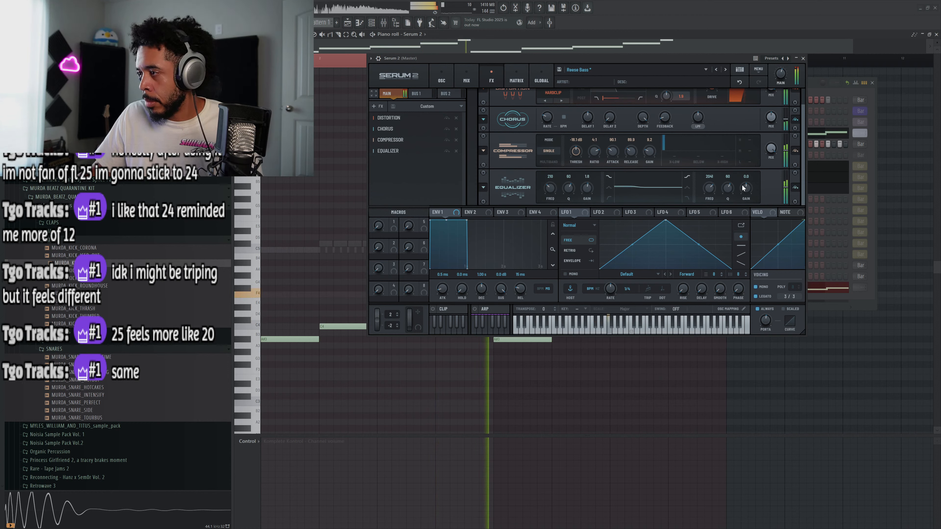
{"action": "left_click_drag", "start_coordinate": [744, 187], "coordinate": [744, 193]}
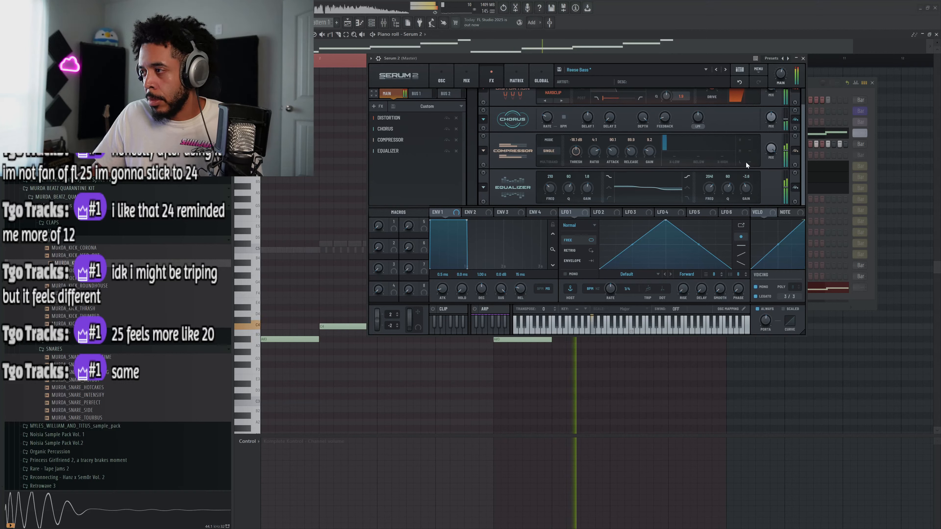
Turn Serum 2's main volume down further and reduce the compressor's gain slightly.
{"action": "left_click_drag", "start_coordinate": [780, 75], "coordinate": [778, 84]}
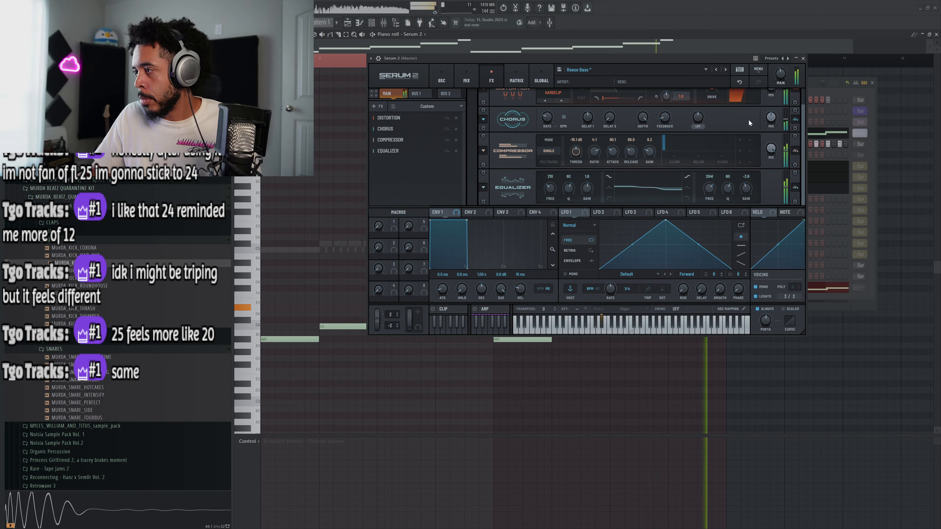
{"action": "scroll", "coordinate": [672, 168], "scroll_direction": "up", "scroll_amount": 1}
{"action": "left_click_drag", "start_coordinate": [648, 170], "coordinate": [647, 174]}
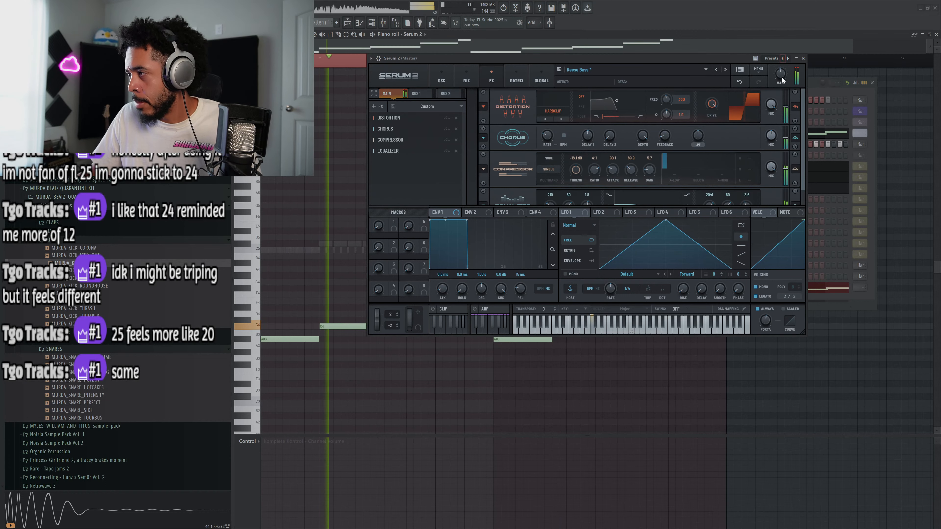
Close Serum 2, check the open hat channel's settings, and close them again.
{"action": "left_click", "coordinate": [803, 58]}
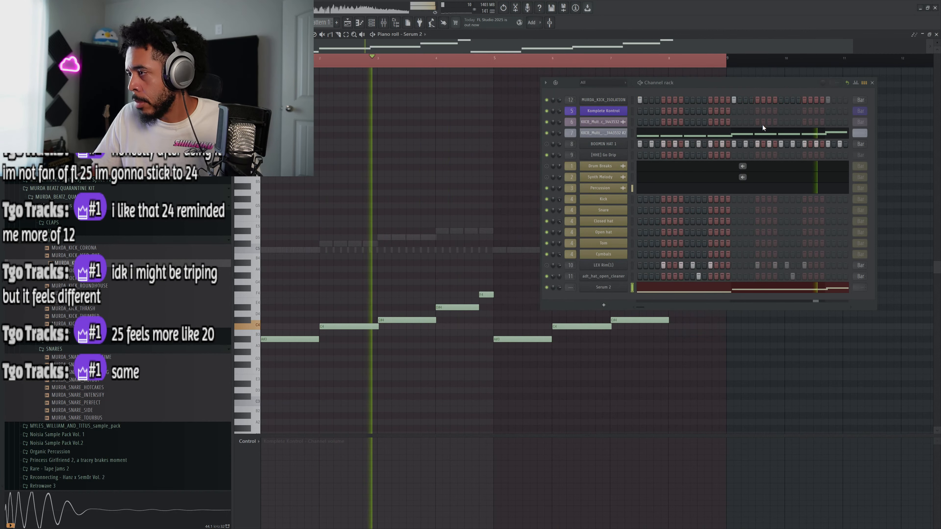
{"action": "left_click", "coordinate": [604, 276]}
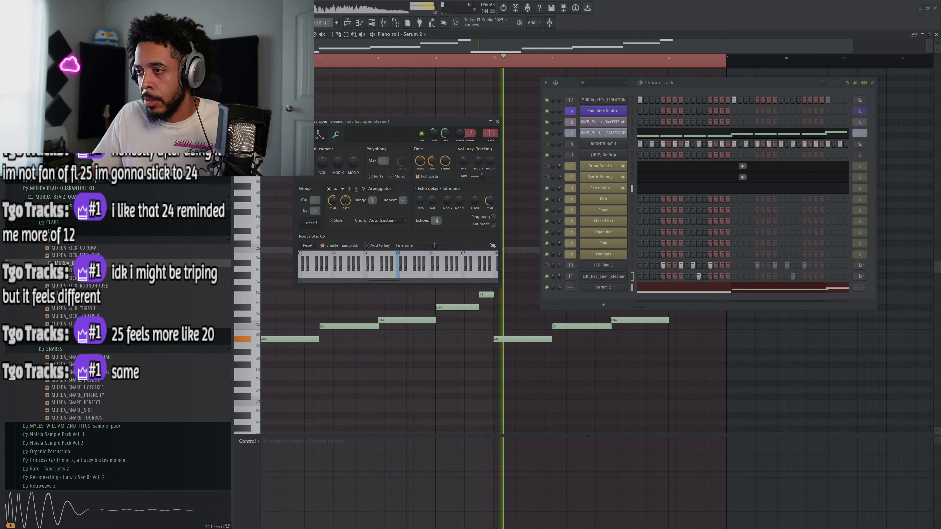
{"action": "left_click", "coordinate": [498, 121]}
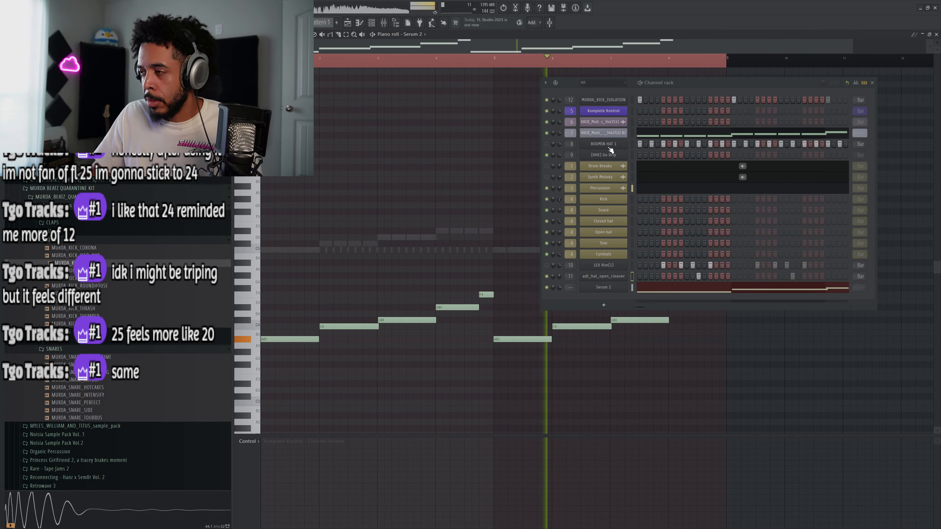
Show the mixer and load LFOTool in the first free effect slot of the chopped melody's track.
{"action": "key", "text": "F9"}
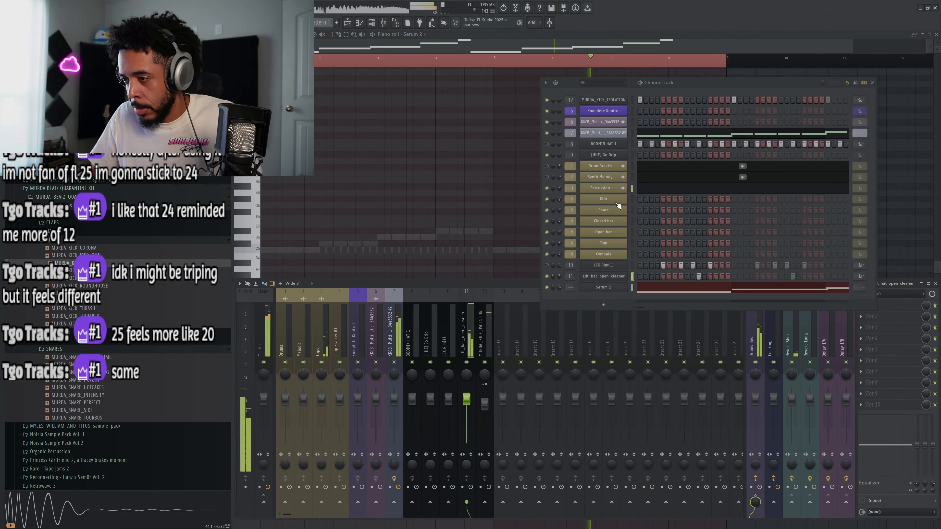
{"action": "left_click", "coordinate": [397, 331]}
{"action": "left_click", "coordinate": [873, 366]}
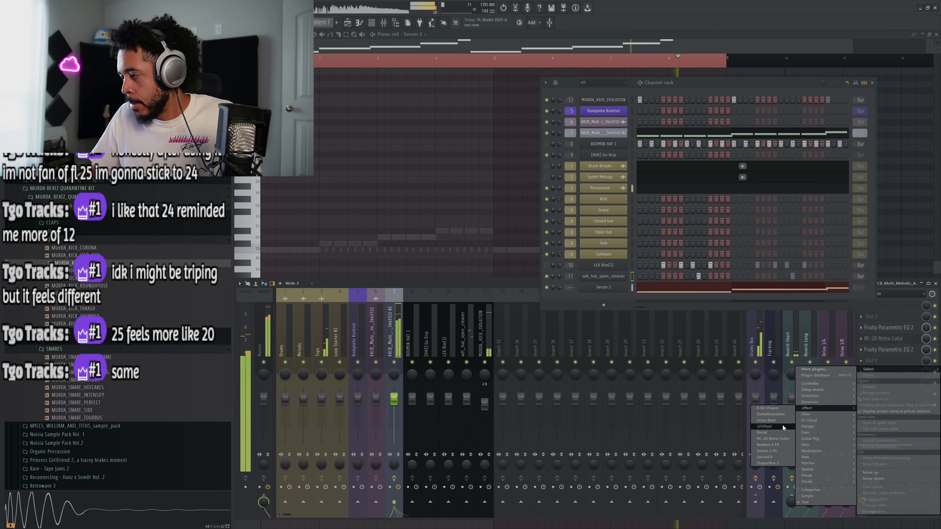
{"action": "left_click", "coordinate": [782, 427]}
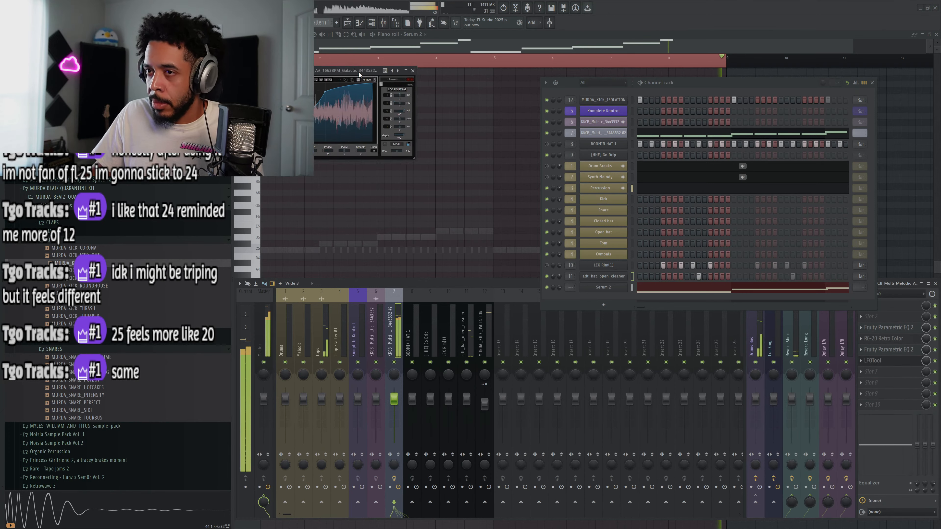
Enlarge LFOTool, lower the starting point of the melody's volume curve, and fine-tune the LFO smoothing.
{"action": "left_click_drag", "start_coordinate": [444, 159], "coordinate": [580, 224]}
{"action": "left_click_drag", "start_coordinate": [334, 157], "coordinate": [321, 178]}
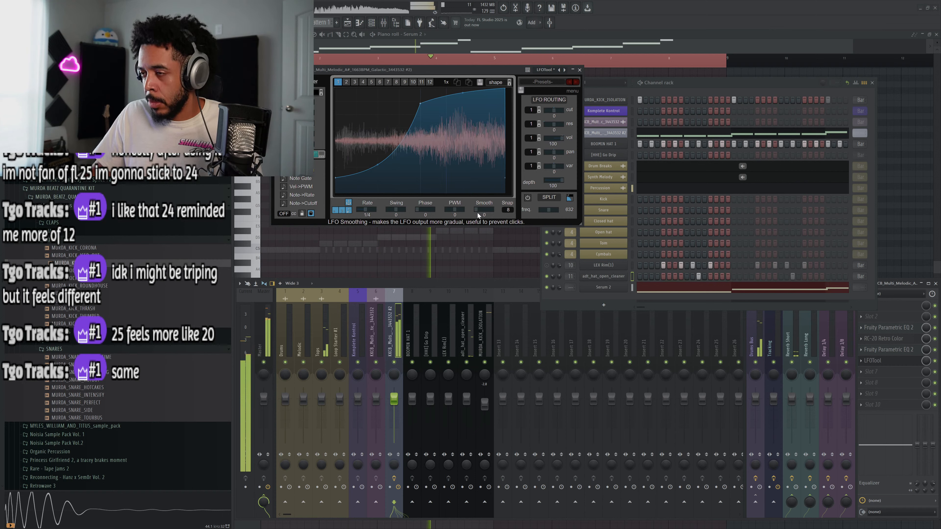
{"action": "left_click_drag", "start_coordinate": [477, 213], "coordinate": [485, 213]}
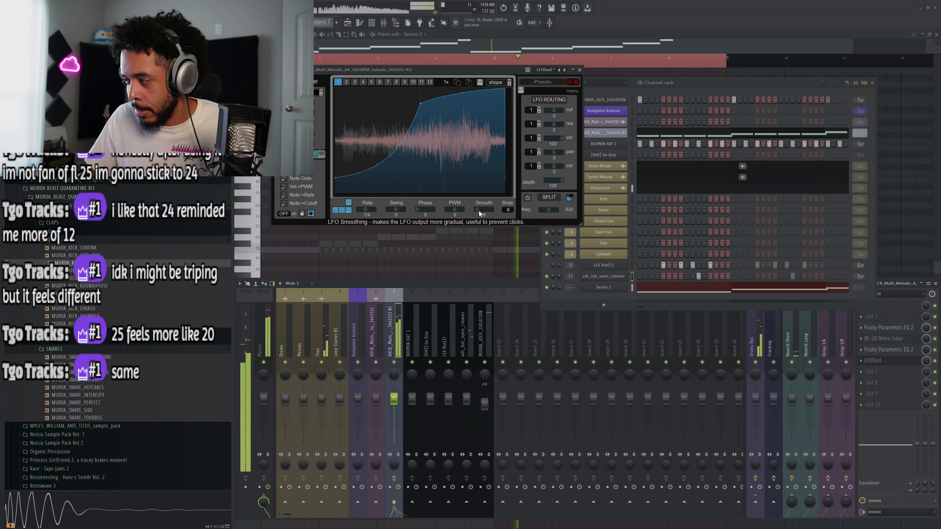
{"action": "left_click", "coordinate": [580, 70]}
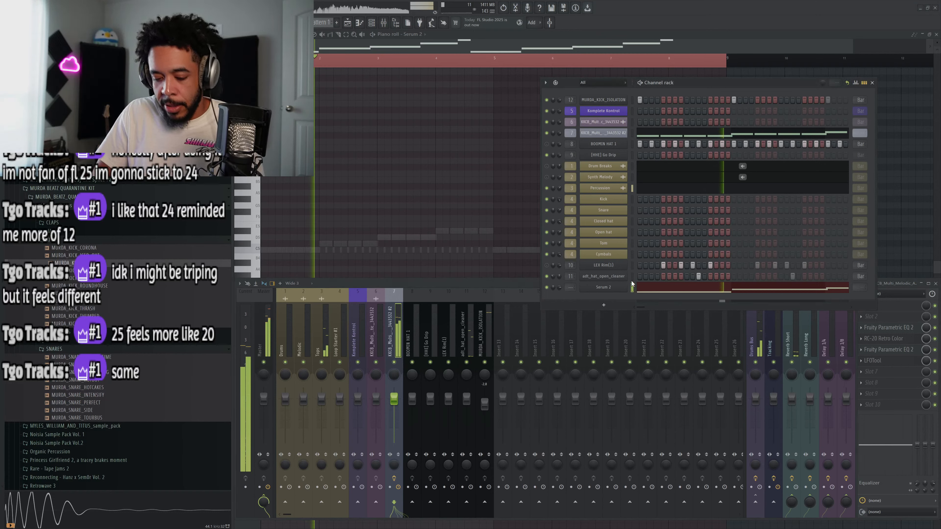
Route the Serum 2 channel to its own free mixer track, insert 13.
{"action": "key", "text": "ctrl+l"}
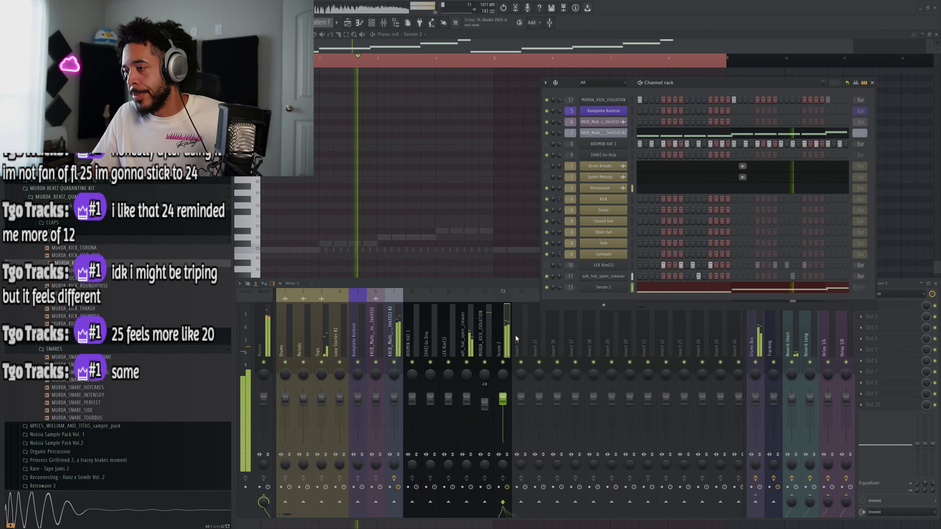
{"action": "left_click", "coordinate": [878, 328]}
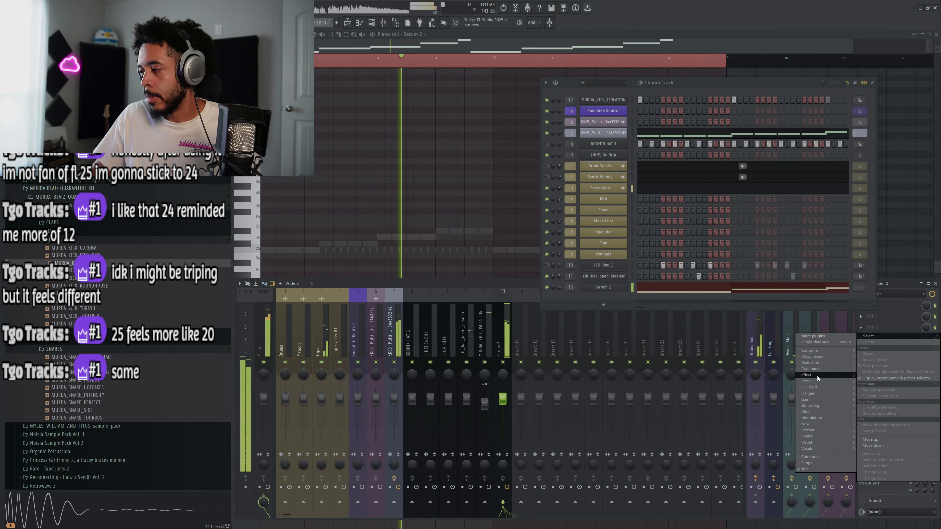
Add ValhallaRoom to the chopped melody's mixer track and place it before LFOTool, keeping the Default preset.
{"action": "left_click", "coordinate": [395, 331]}
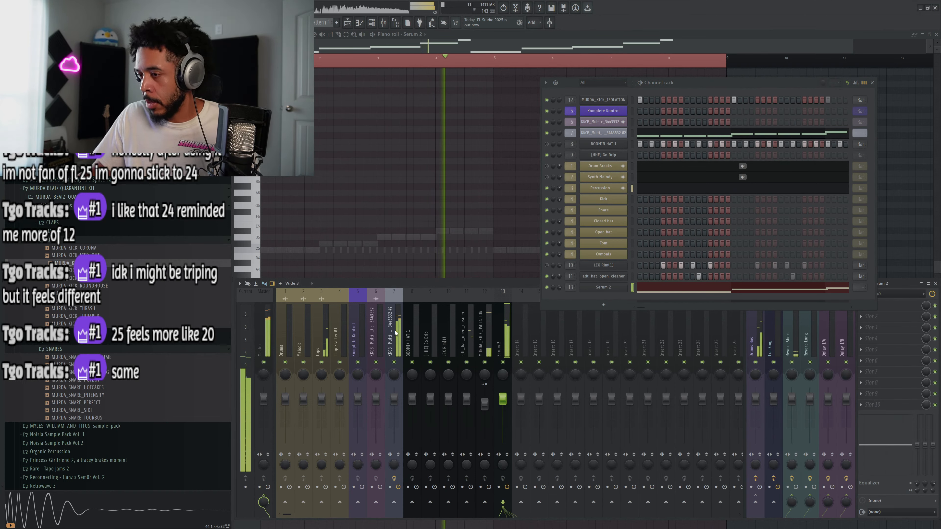
{"action": "left_click", "coordinate": [874, 371]}
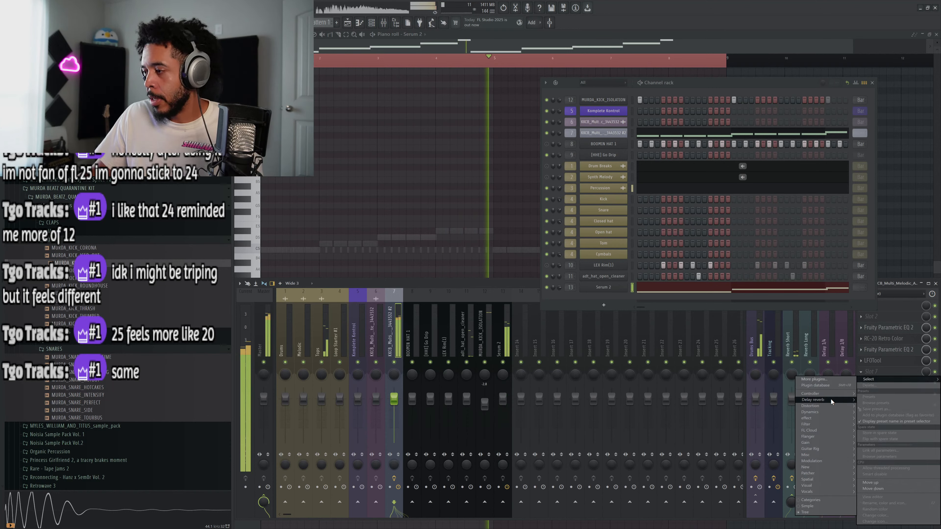
{"action": "mouse_move", "coordinate": [831, 400]}
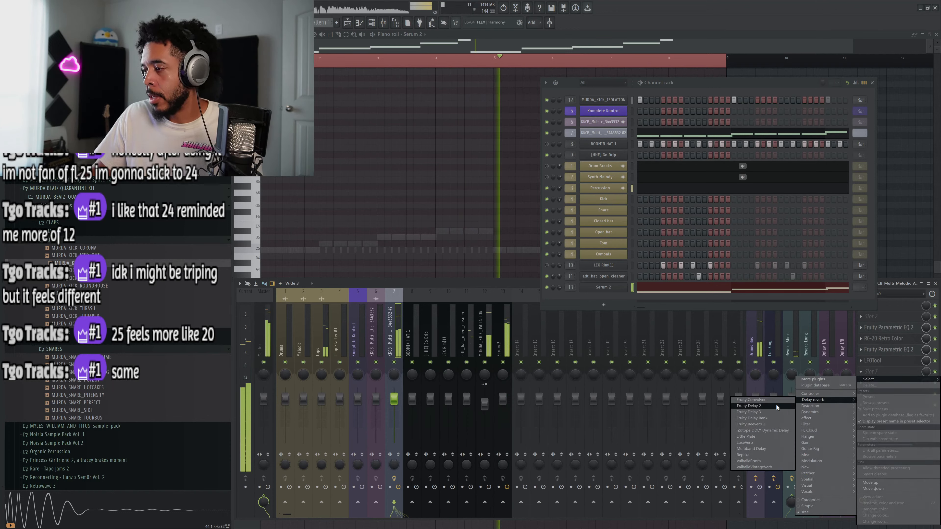
{"action": "left_click", "coordinate": [769, 461]}
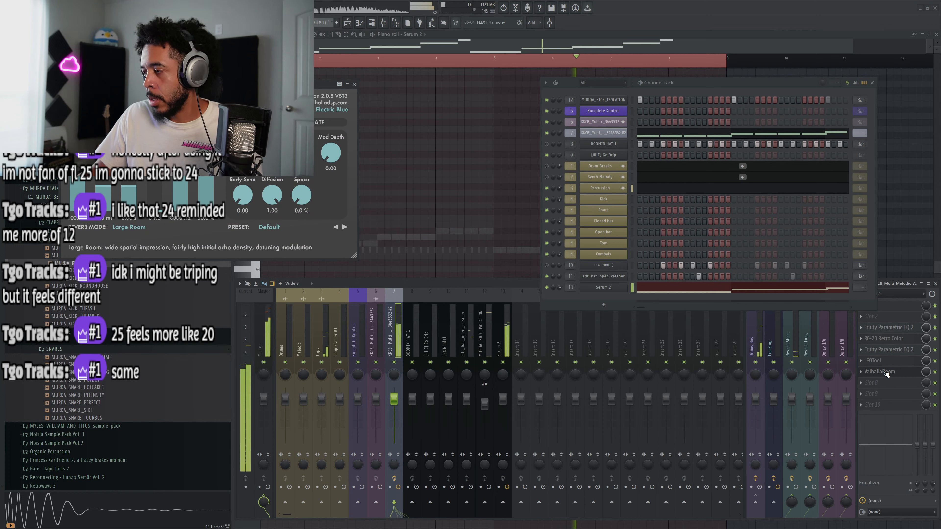
{"action": "left_click_drag", "start_coordinate": [170, 82], "coordinate": [405, 70]}
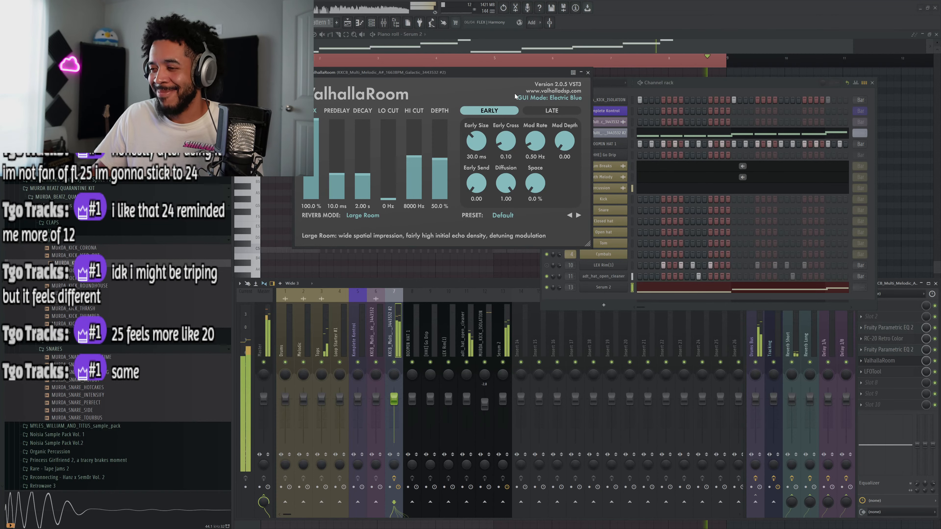
{"action": "left_click", "coordinate": [587, 73]}
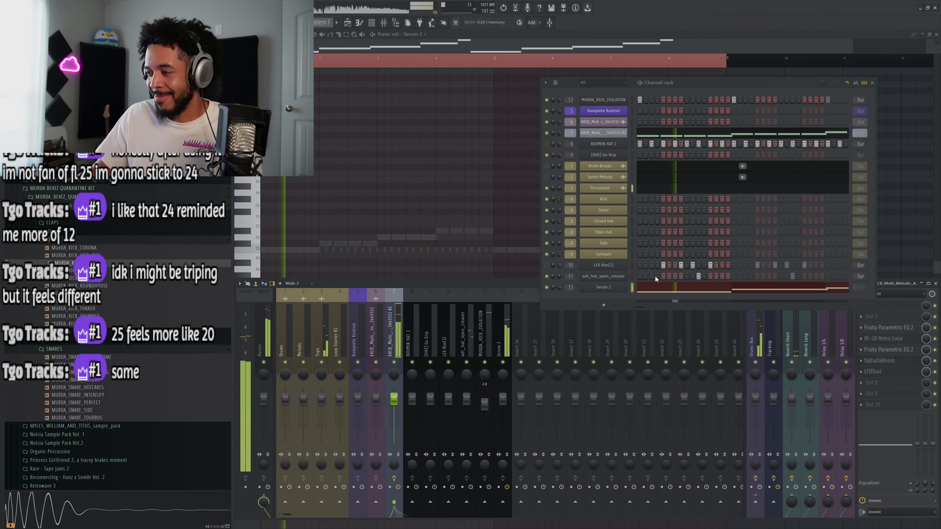
Load LFOTool on the Serum 2 mixer track and lower the starting point of its volume curve.
{"action": "left_click", "coordinate": [509, 339]}
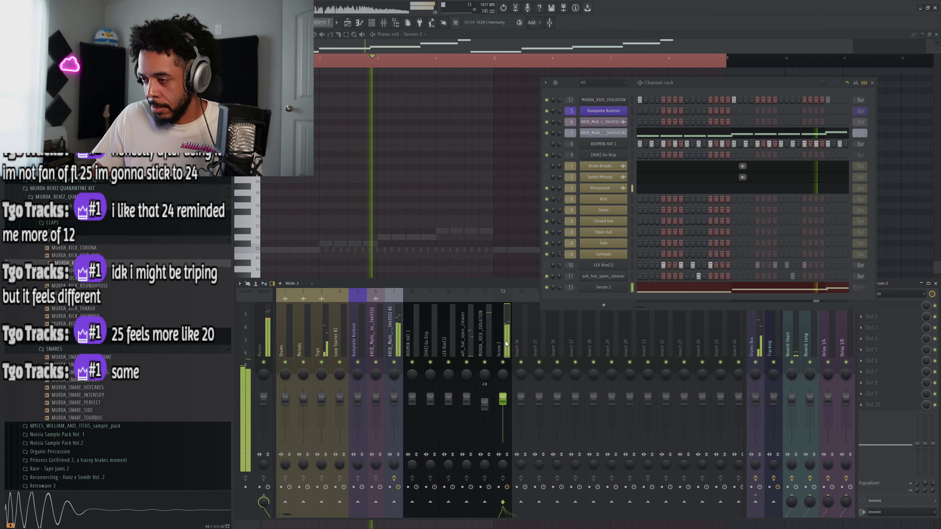
{"action": "left_click", "coordinate": [872, 328]}
{"action": "mouse_move", "coordinate": [820, 382]}
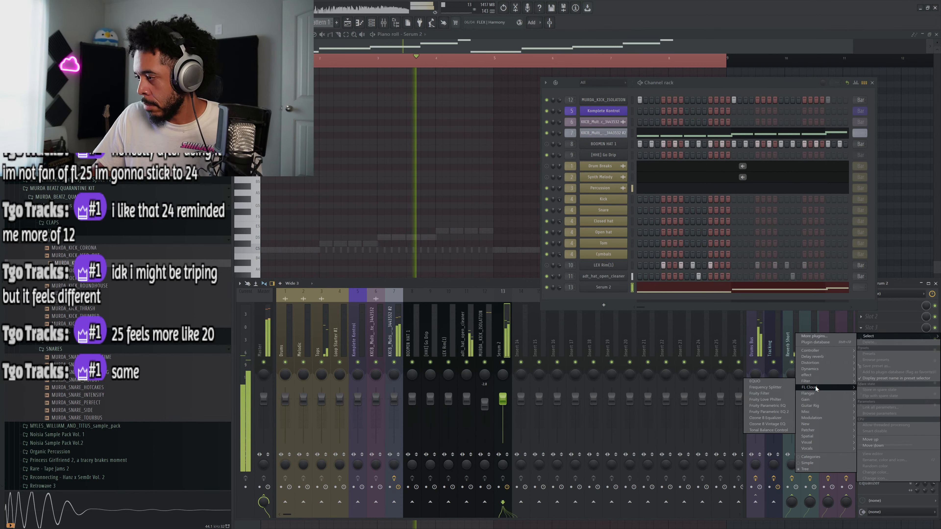
{"action": "left_click", "coordinate": [774, 392]}
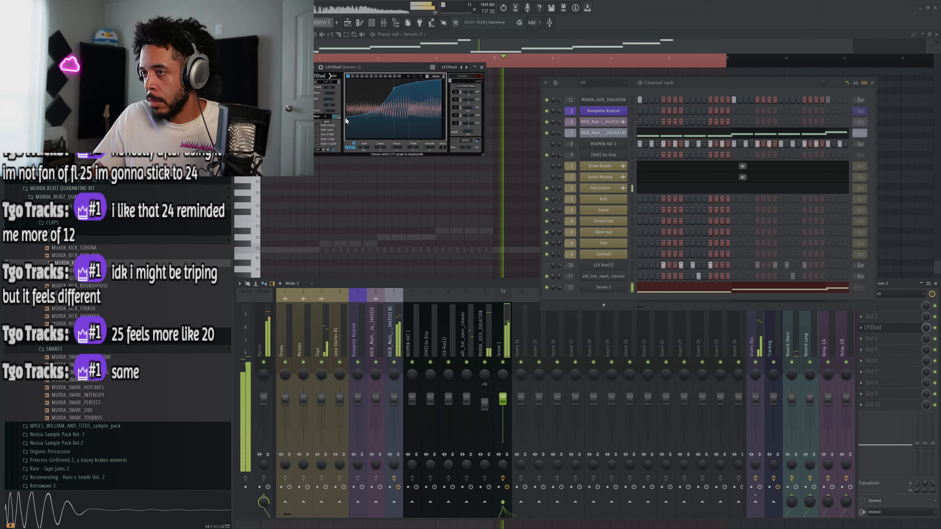
{"action": "left_click_drag", "start_coordinate": [346, 118], "coordinate": [322, 158]}
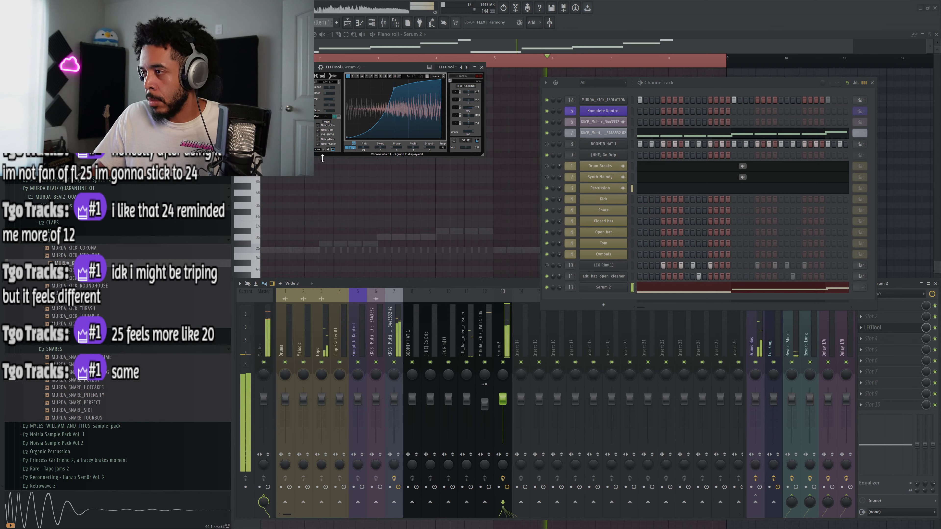
{"action": "left_click_drag", "start_coordinate": [323, 155], "coordinate": [324, 109]}
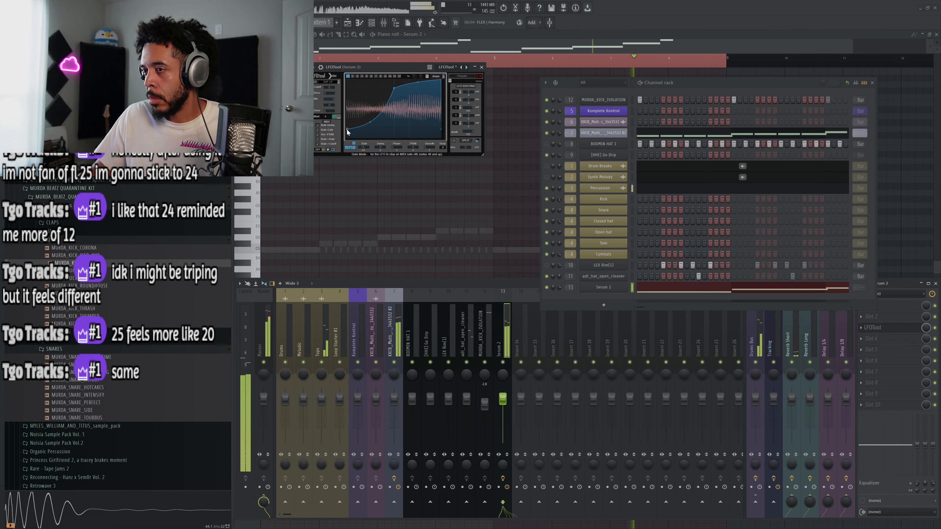
{"action": "left_click", "coordinate": [482, 67]}
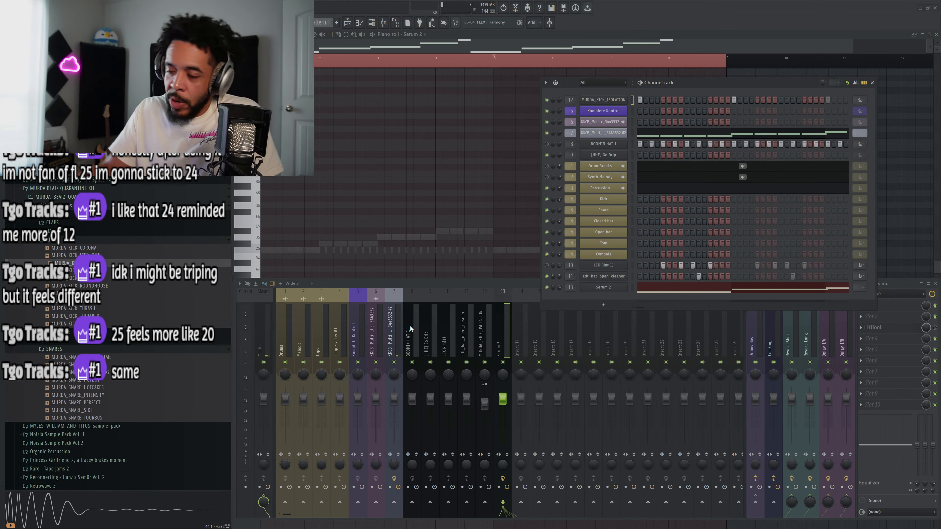
Restart playback, name mixer insert 14 "SC", and give the track a purple colour.
{"action": "key", "text": "space"}
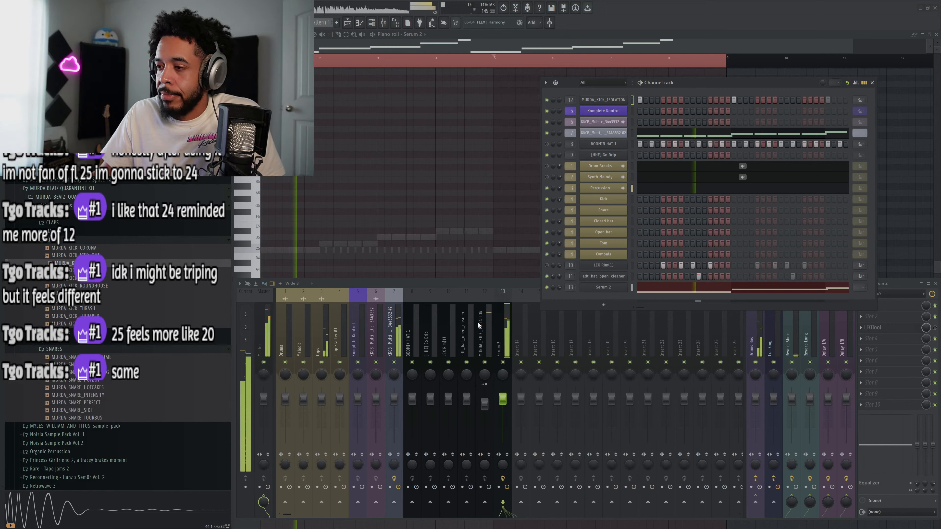
{"action": "double_click", "coordinate": [523, 338]}
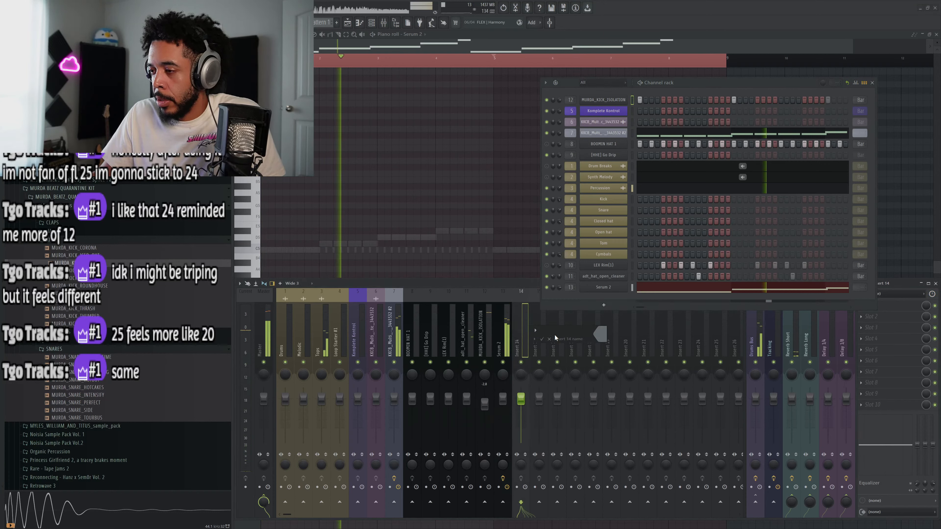
{"action": "type", "text": "SC"}
{"action": "key", "text": "Return"}
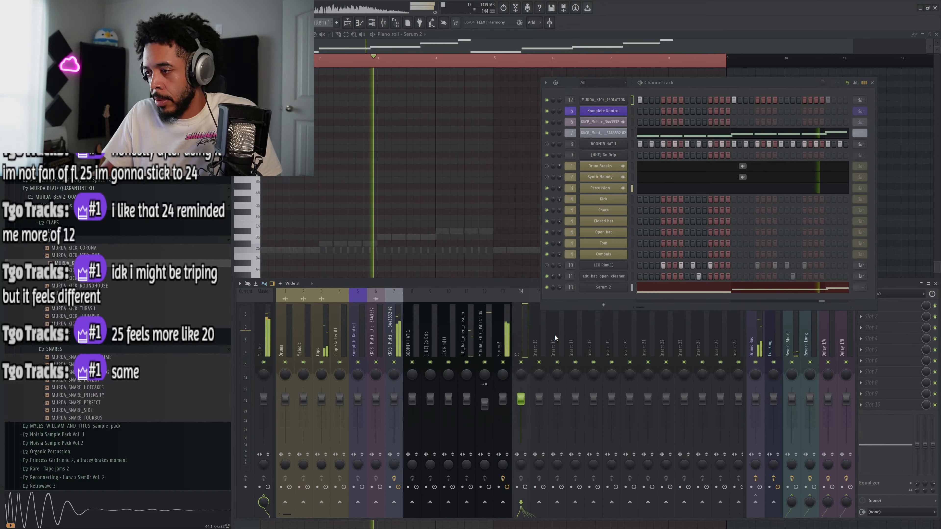
{"action": "double_click", "coordinate": [521, 329]}
{"action": "left_click", "coordinate": [603, 334]}
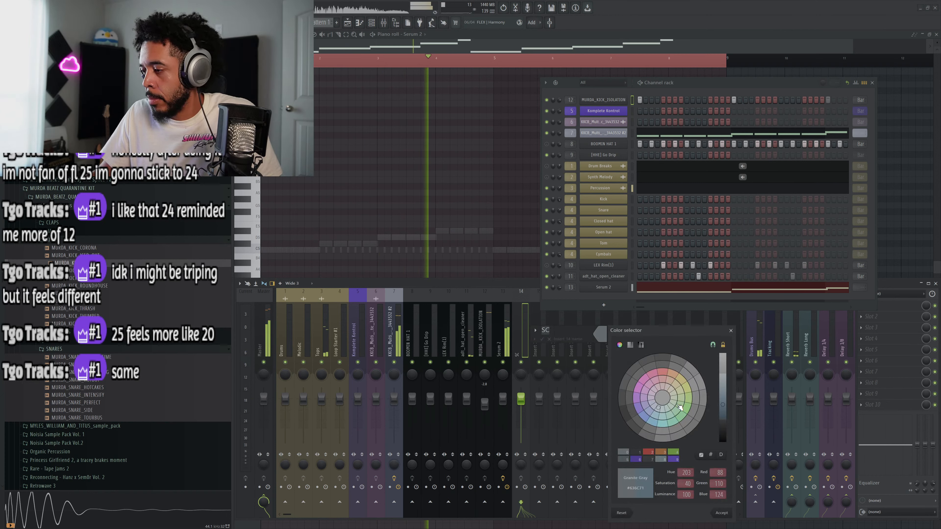
{"action": "left_click", "coordinate": [673, 459]}
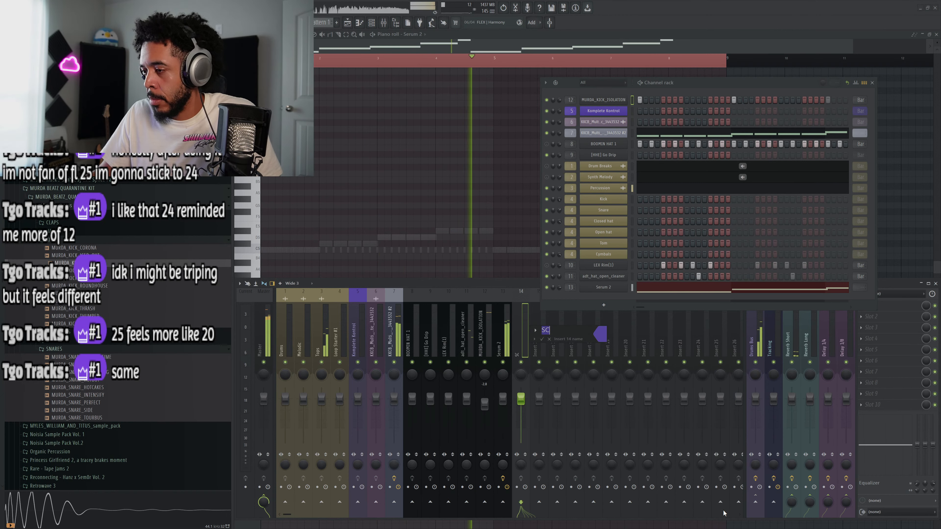
{"action": "left_click", "coordinate": [721, 512]}
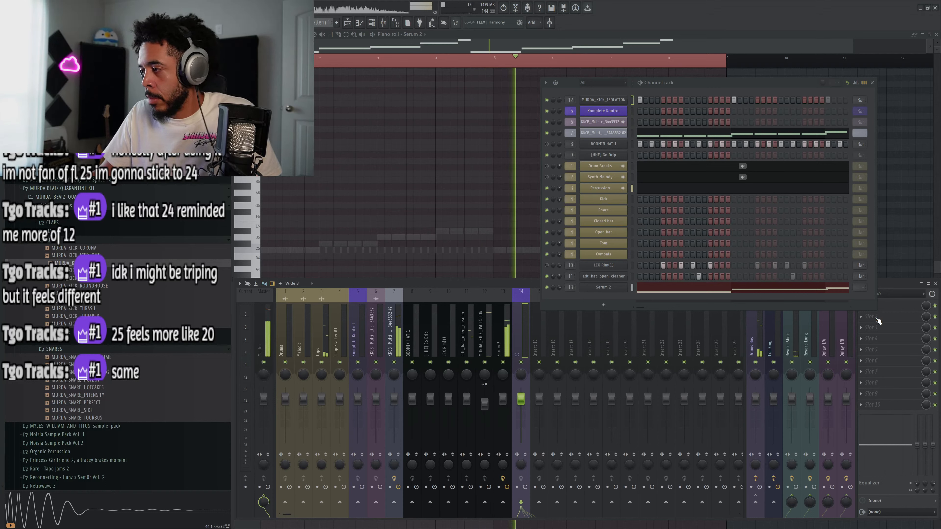
Load Fruity Limiter on the SC mixer track and apply its Sidechain preset.
{"action": "left_click", "coordinate": [871, 327]}
{"action": "mouse_move", "coordinate": [830, 376]}
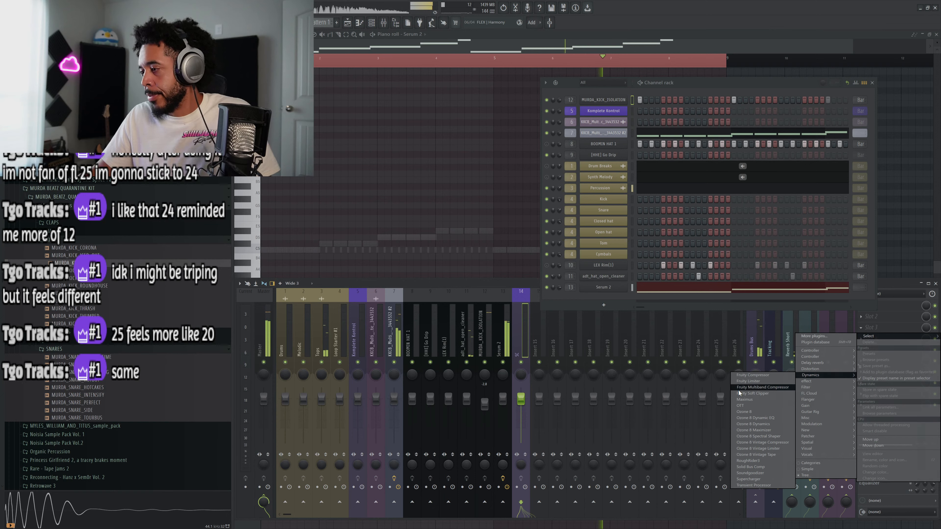
{"action": "left_click", "coordinate": [748, 381]}
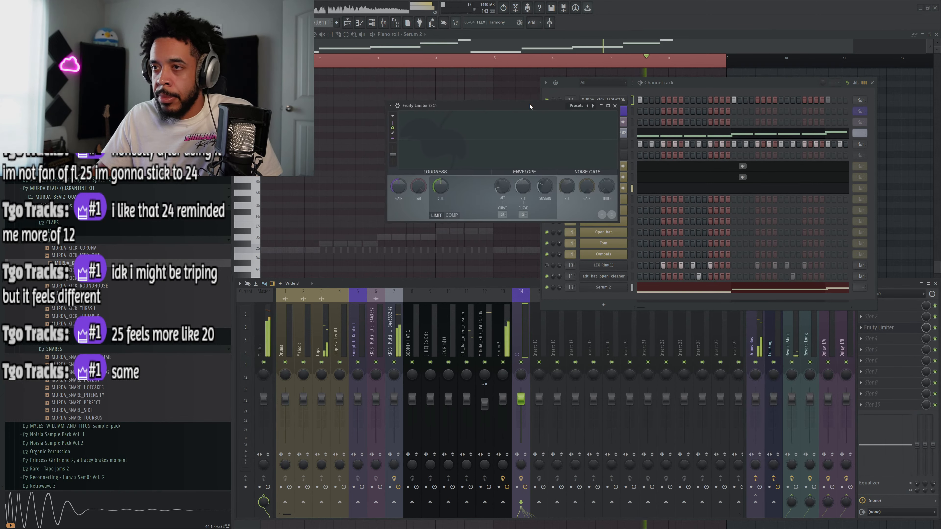
{"action": "left_click", "coordinate": [594, 106]}
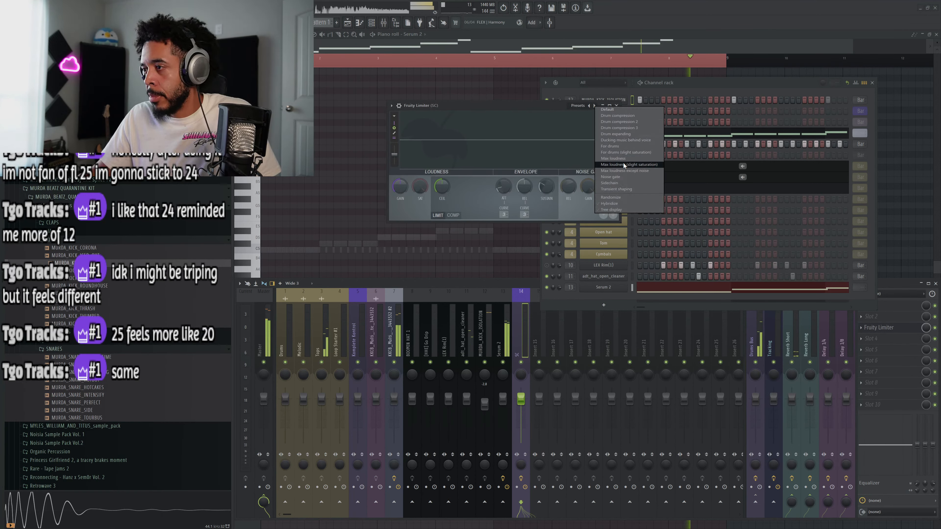
{"action": "left_click", "coordinate": [621, 183]}
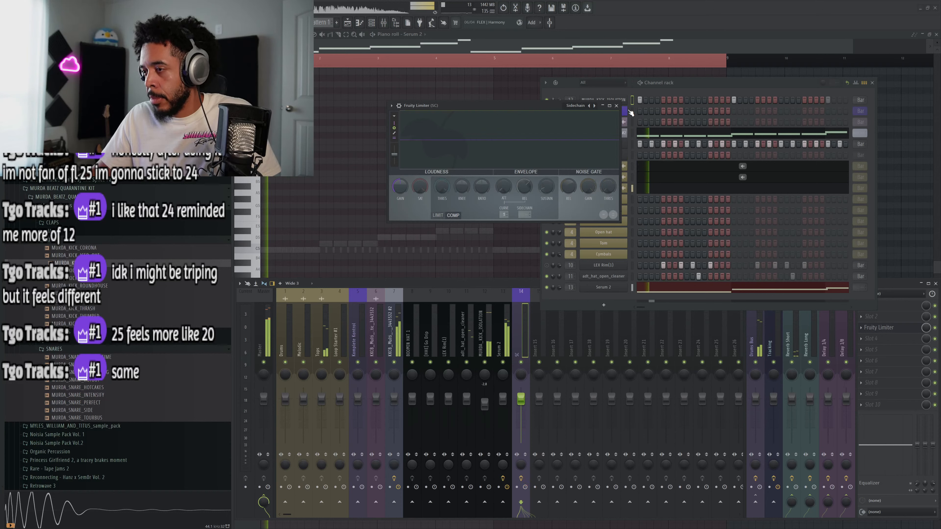
{"action": "left_click", "coordinate": [617, 106]}
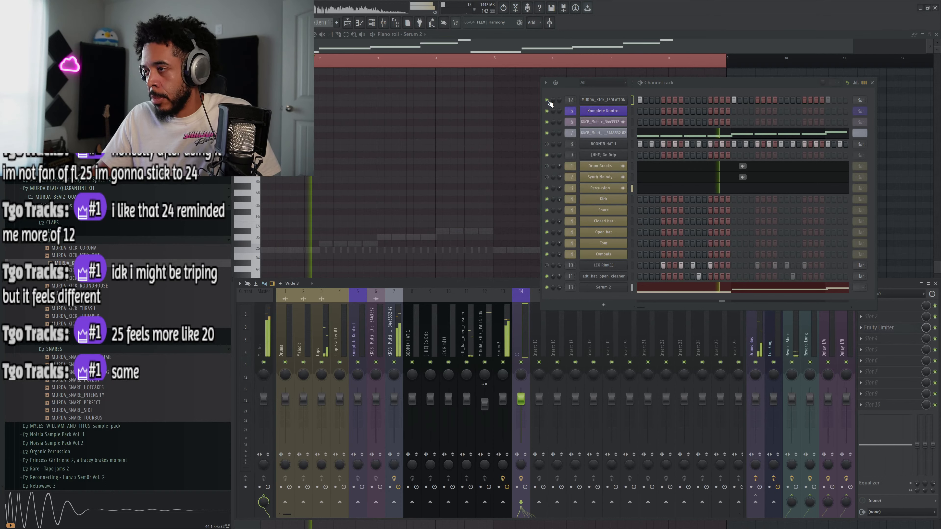
Try Fruity Blood Overdrive on the MURDA_KICK_ISOLATION mixer track, adjust its preamp amount, and remove the effect.
{"action": "left_click", "coordinate": [490, 349]}
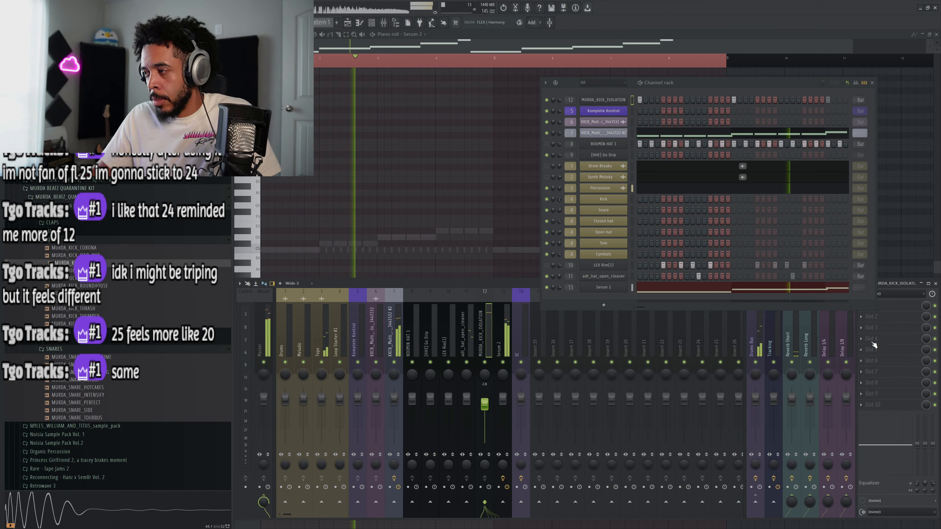
{"action": "left_click", "coordinate": [871, 330]}
{"action": "mouse_move", "coordinate": [811, 369]}
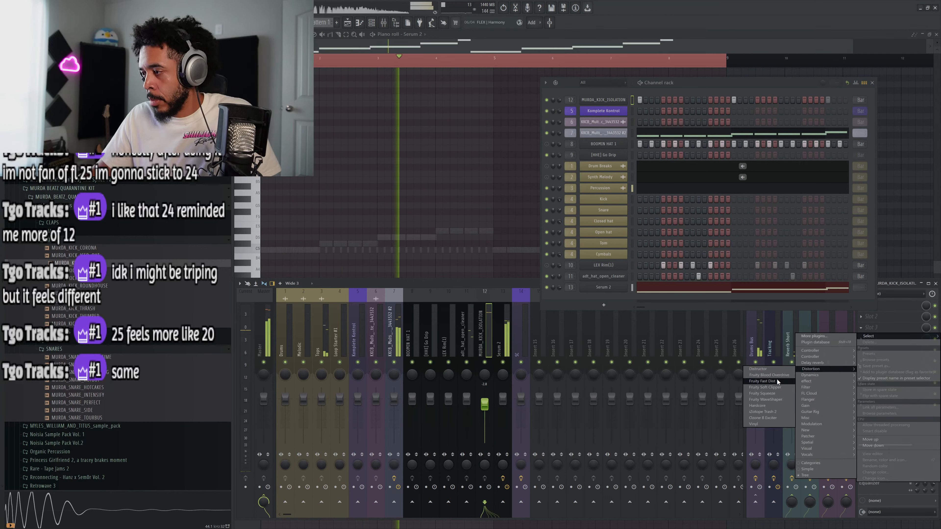
{"action": "left_click", "coordinate": [771, 375]}
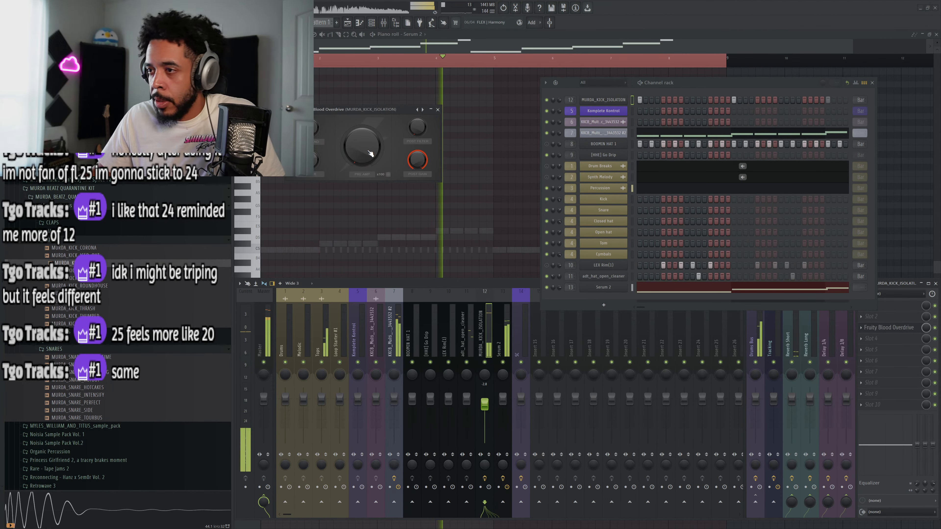
{"action": "left_click_drag", "start_coordinate": [371, 153], "coordinate": [371, 143]}
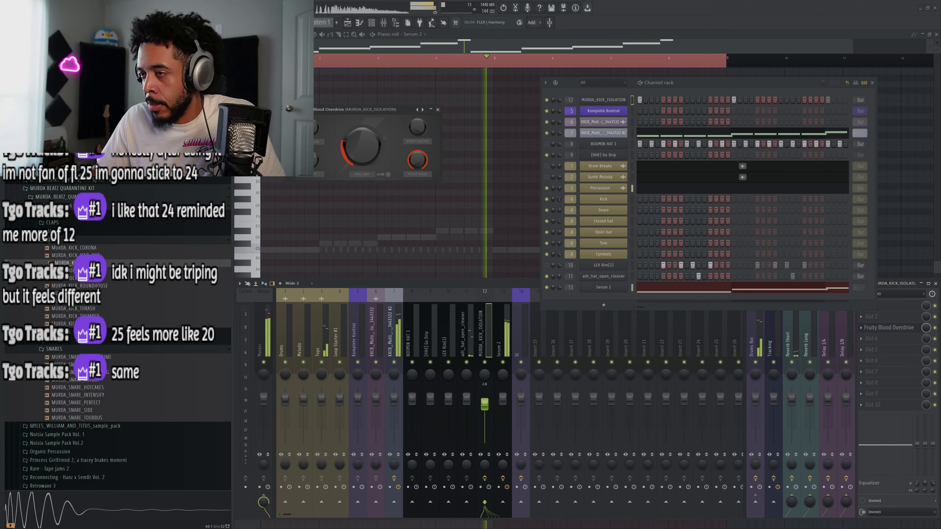
{"action": "left_click_drag", "start_coordinate": [367, 153], "coordinate": [367, 168]}
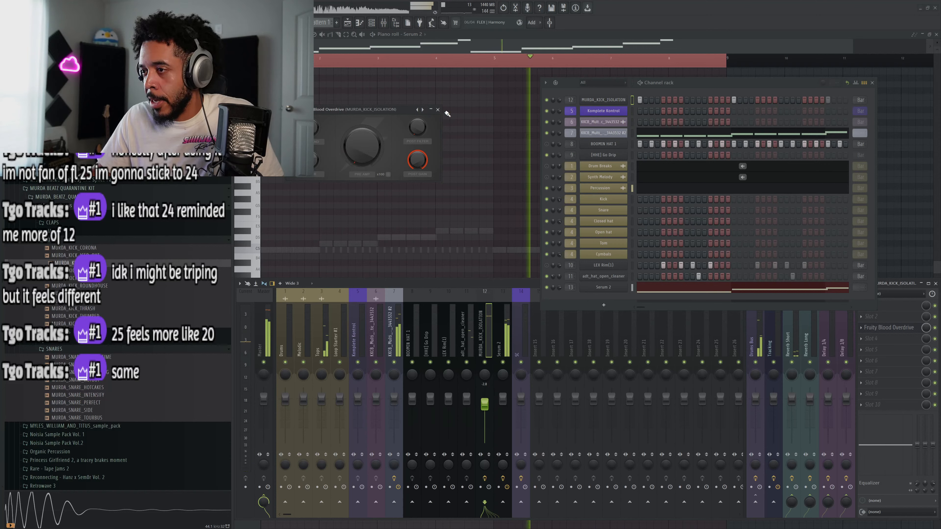
{"action": "left_click", "coordinate": [438, 110]}
{"action": "right_click", "coordinate": [865, 337]}
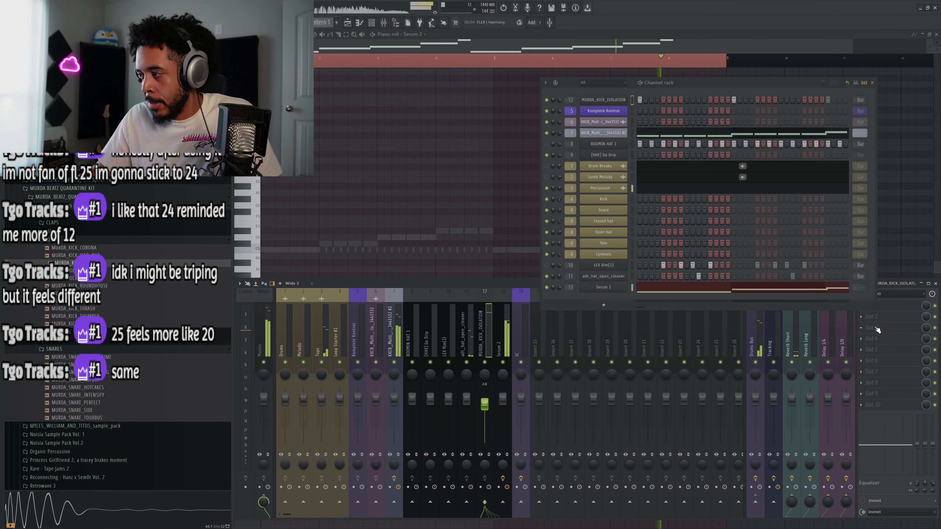
Load Fruity Parametric EQ 2 on the kick's mixer track and close its window.
{"action": "left_click", "coordinate": [884, 323]}
{"action": "mouse_move", "coordinate": [823, 373]}
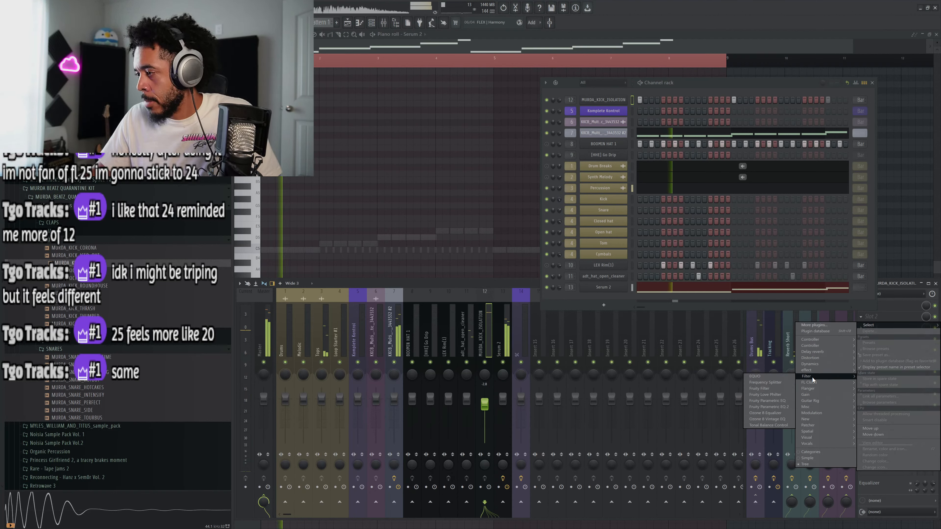
{"action": "left_click", "coordinate": [779, 406]}
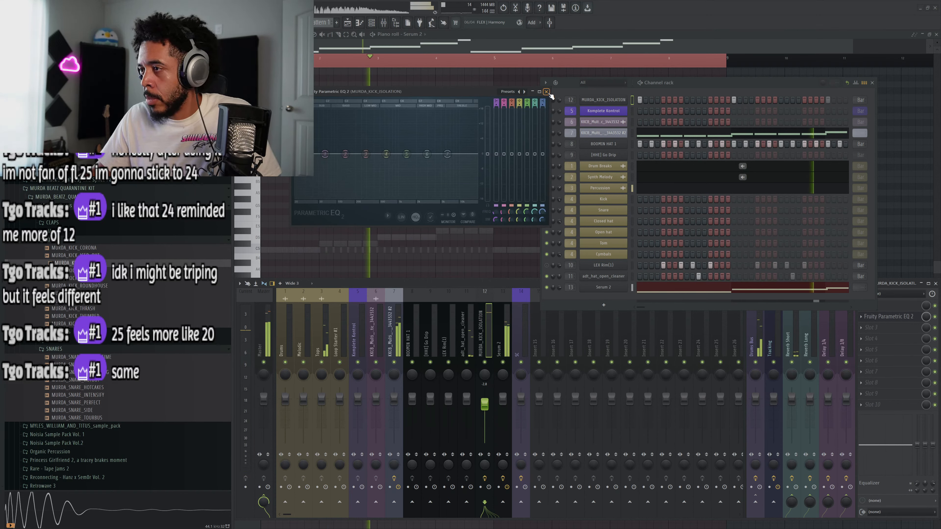
{"action": "left_click", "coordinate": [547, 92]}
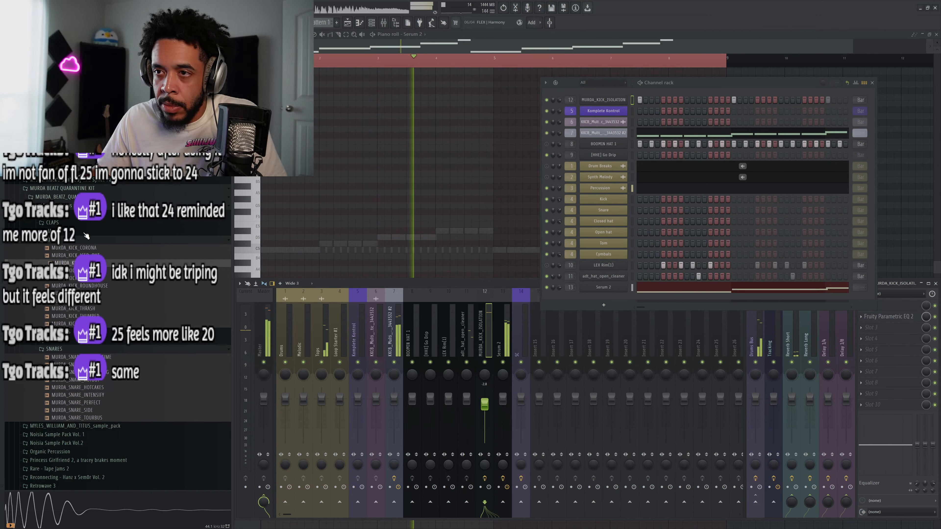
Audition the Murda Beatz kick samples and replace the MURDA_KICK_ISOLATION sample with MURDA_KICK_WFH.
{"action": "left_click", "coordinate": [86, 270]}
{"action": "left_click", "coordinate": [87, 278]}
{"action": "left_click", "coordinate": [87, 286]}
{"action": "left_click", "coordinate": [88, 294]}
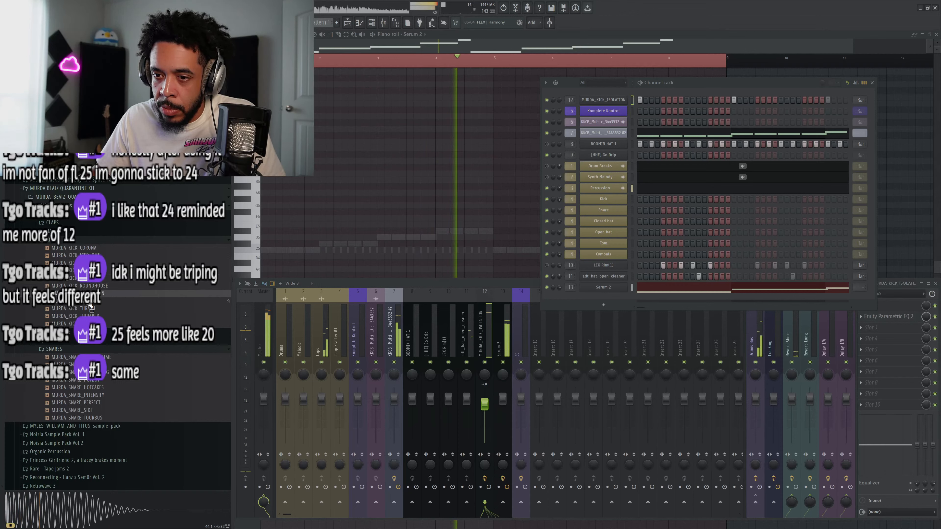
{"action": "left_click", "coordinate": [87, 303]}
{"action": "left_click", "coordinate": [89, 309]}
{"action": "left_click", "coordinate": [89, 316]}
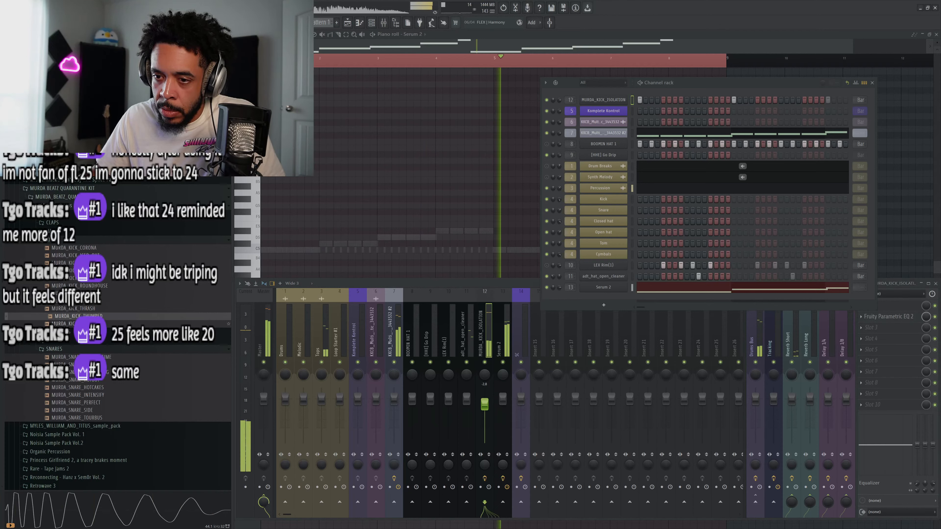
{"action": "left_click_drag", "start_coordinate": [90, 324], "coordinate": [607, 100]}
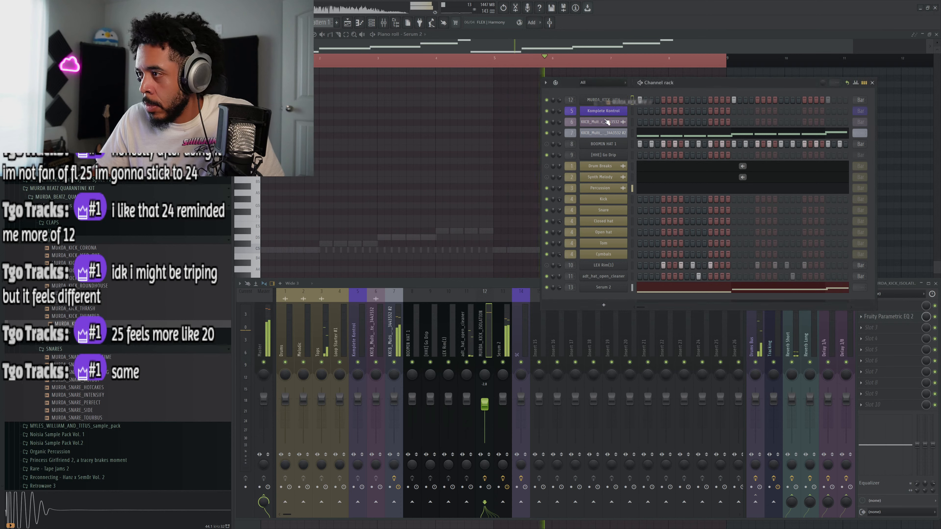
{"action": "left_click", "coordinate": [609, 100]}
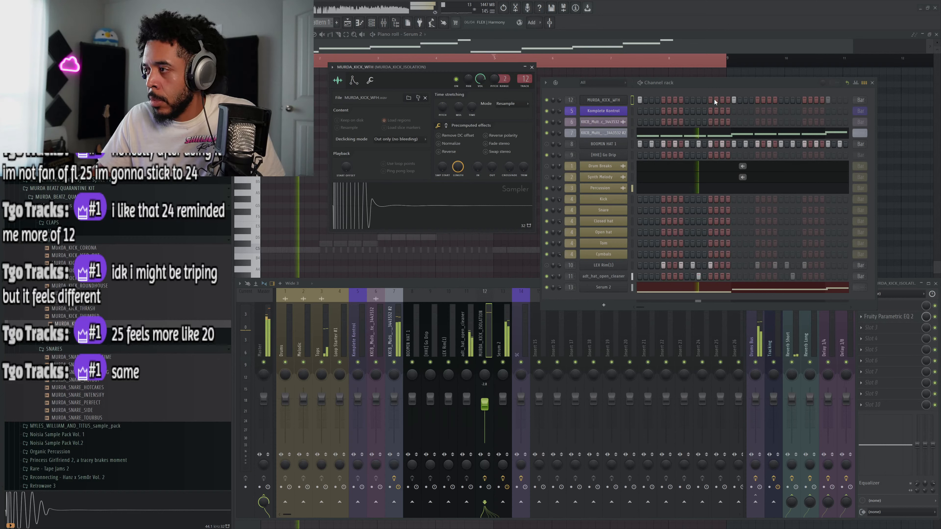
Try extra kick hits near the end of the first 16 steps of the kick channel.
{"action": "left_click", "coordinate": [723, 100]}
{"action": "left_click", "coordinate": [723, 100]}
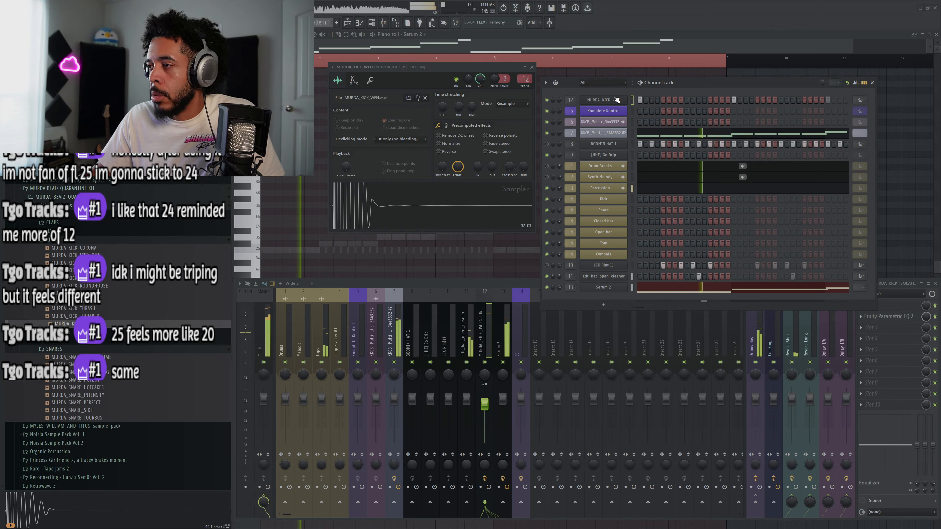
{"action": "left_click", "coordinate": [711, 100]}
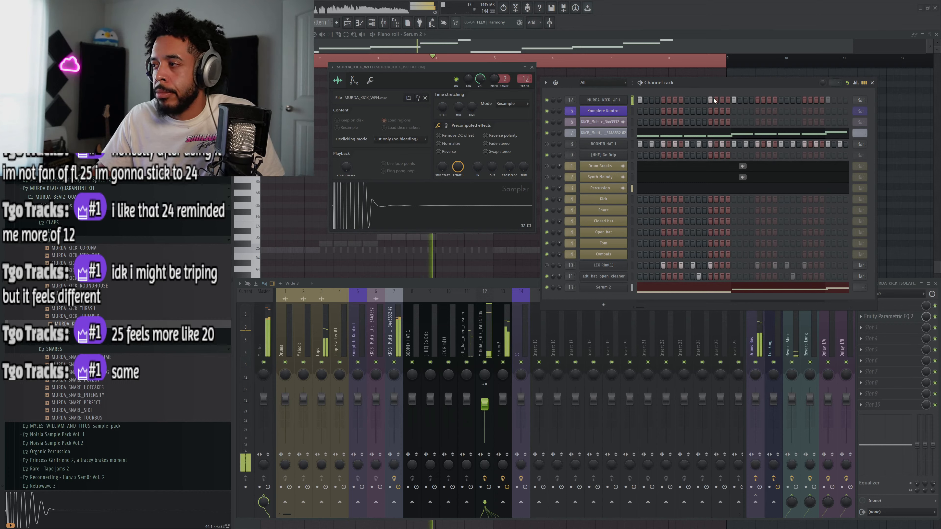
{"action": "left_click", "coordinate": [723, 99]}
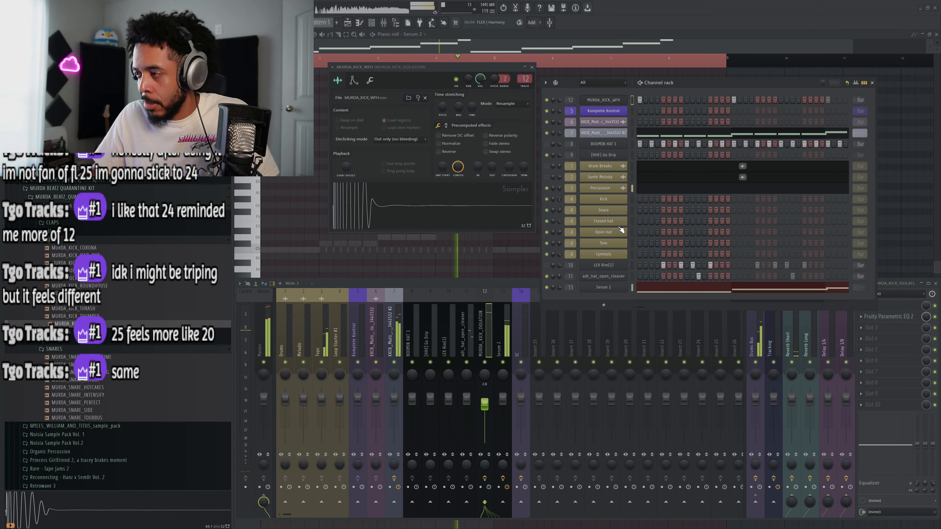
Fill the MURDA_KICK_WFH channel with a hit on every fourth step and close its sampler window.
{"action": "right_click", "coordinate": [605, 101]}
{"action": "left_click", "coordinate": [726, 124]}
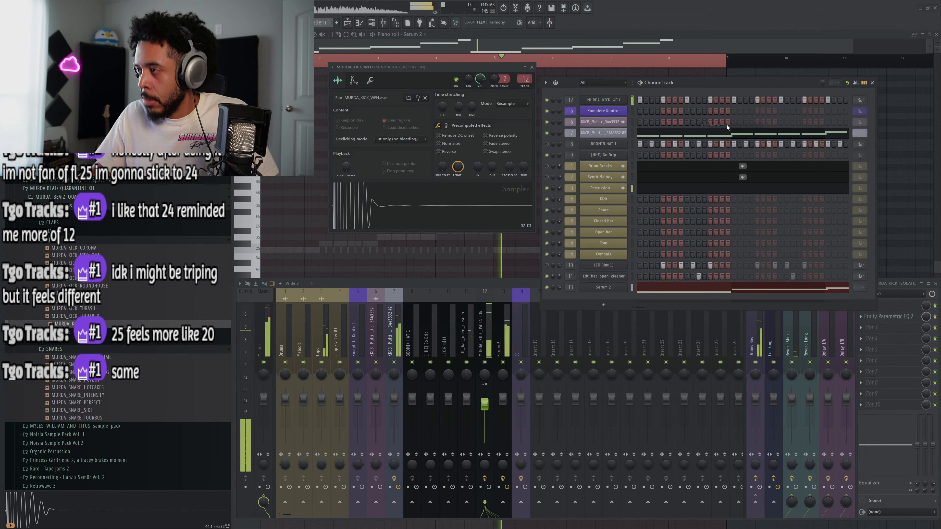
{"action": "left_click", "coordinate": [532, 67]}
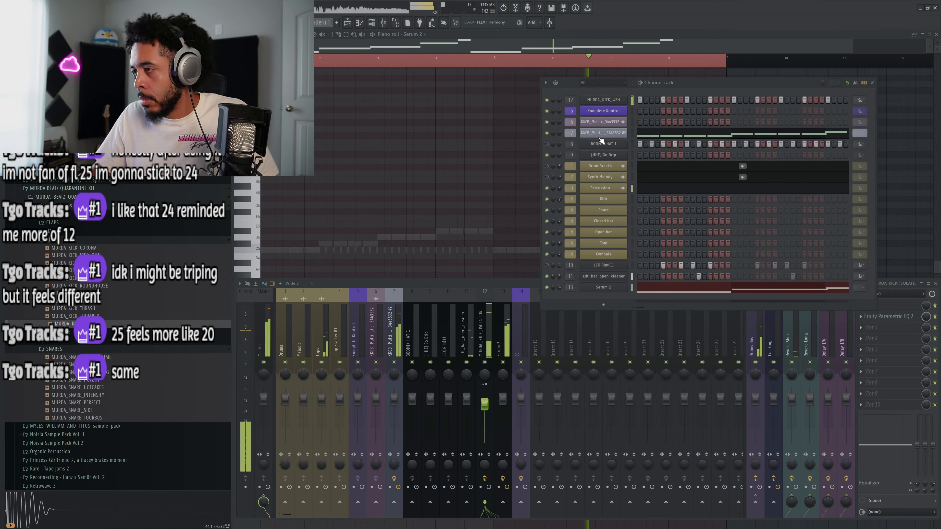
Mute the Loop Starter #1 track in the playlist and check the adt_hat_open_cleaner channel's settings.
{"action": "left_click", "coordinate": [347, 22]}
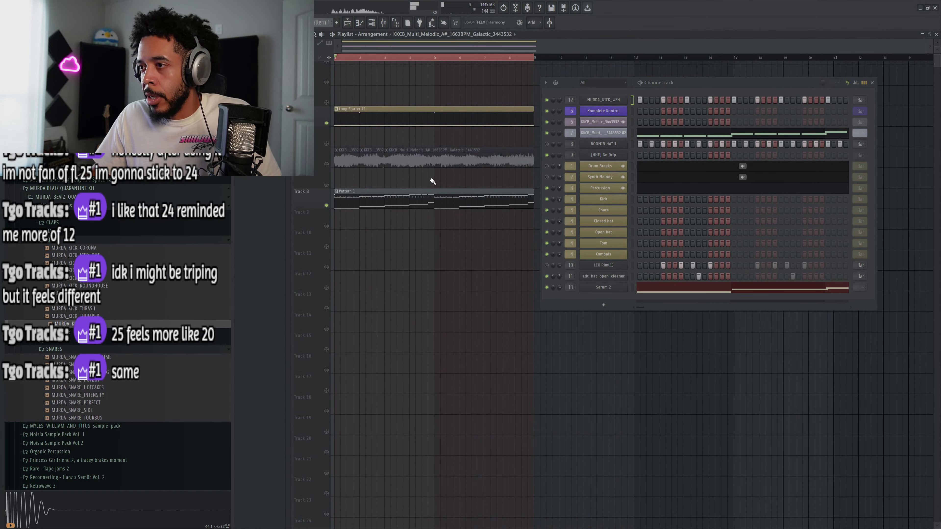
{"action": "left_click", "coordinate": [327, 124]}
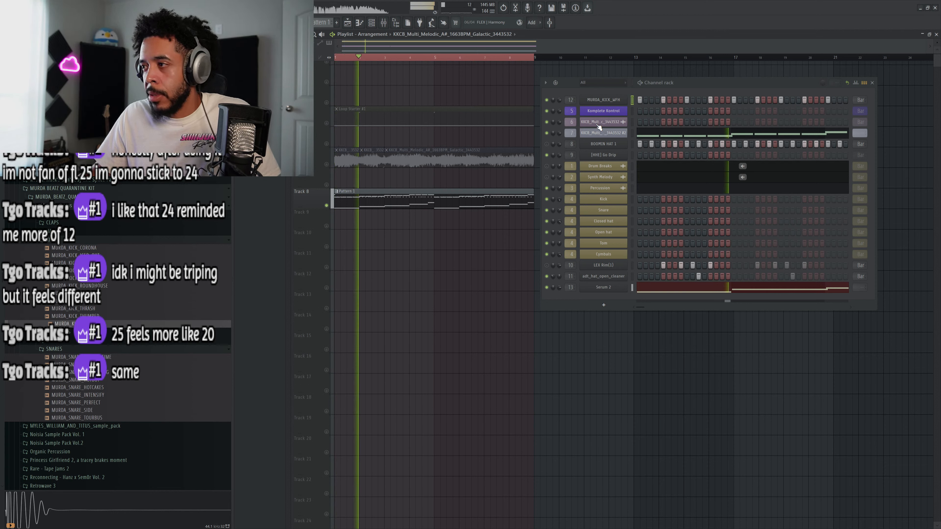
{"action": "left_click", "coordinate": [590, 277]}
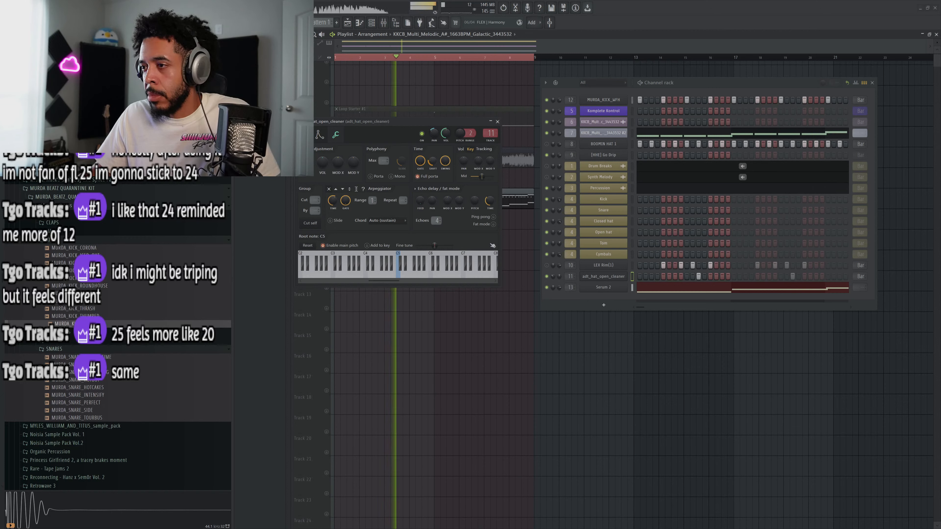
{"action": "left_click", "coordinate": [498, 121]}
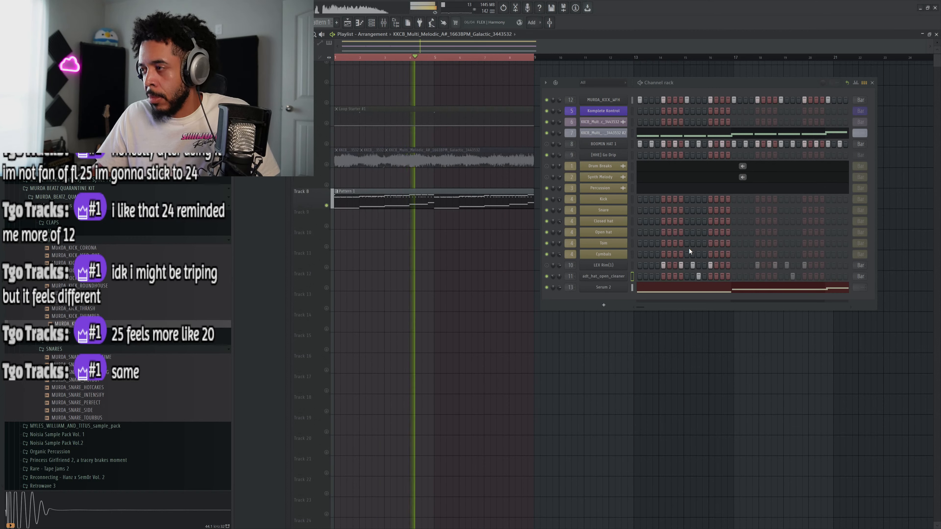
Clear the BOOMIN HAT 1 steps, place hits on steps 3, 7, 11 and 15 of each bar, and restart playback.
{"action": "left_click_drag", "start_coordinate": [642, 147], "coordinate": [733, 145]}
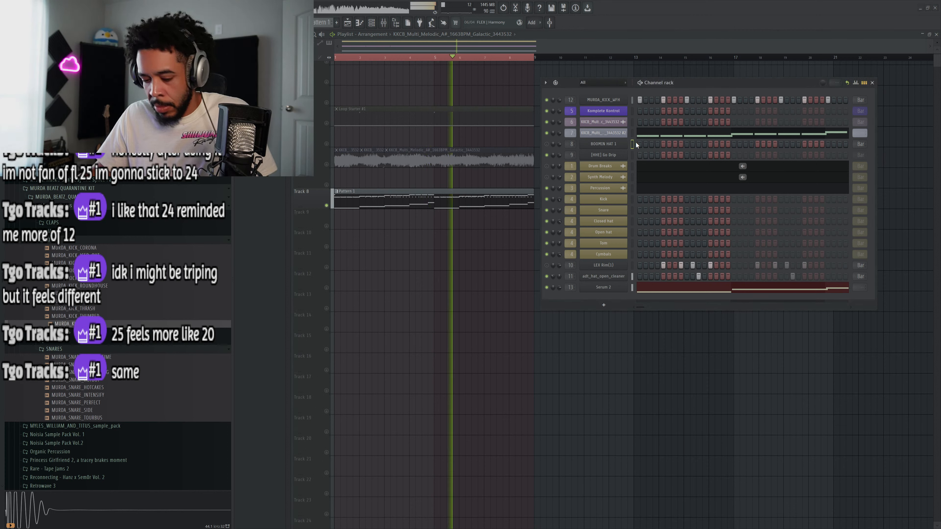
{"action": "left_click", "coordinate": [546, 144]}
{"action": "left_click", "coordinate": [699, 144]}
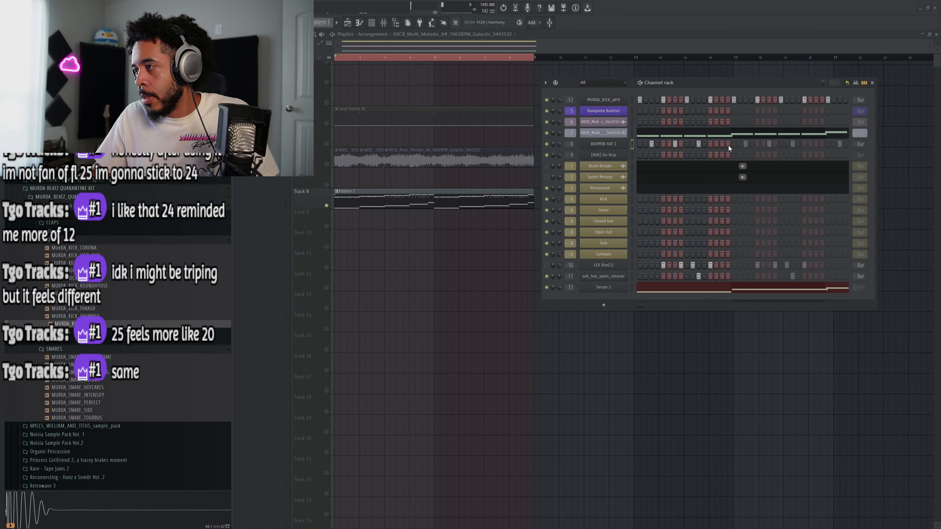
{"action": "left_click", "coordinate": [722, 145]}
{"action": "key", "text": "space"}
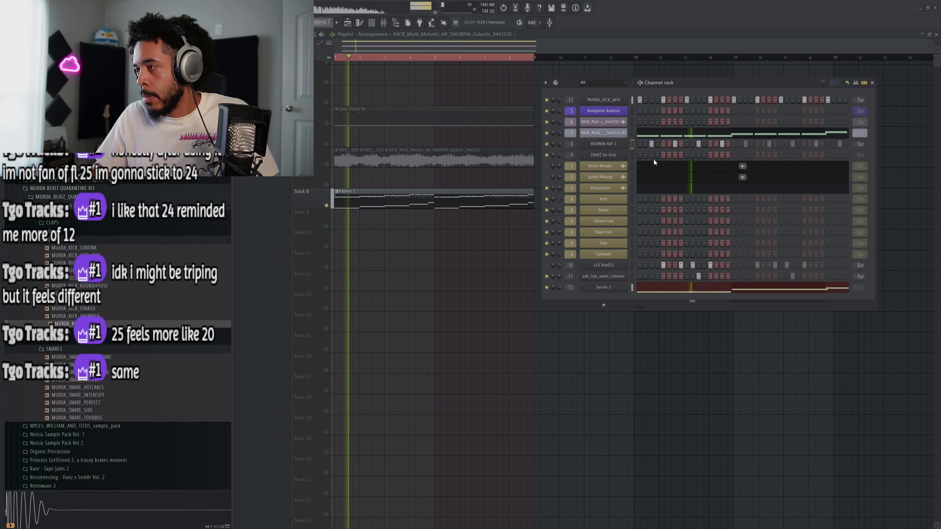
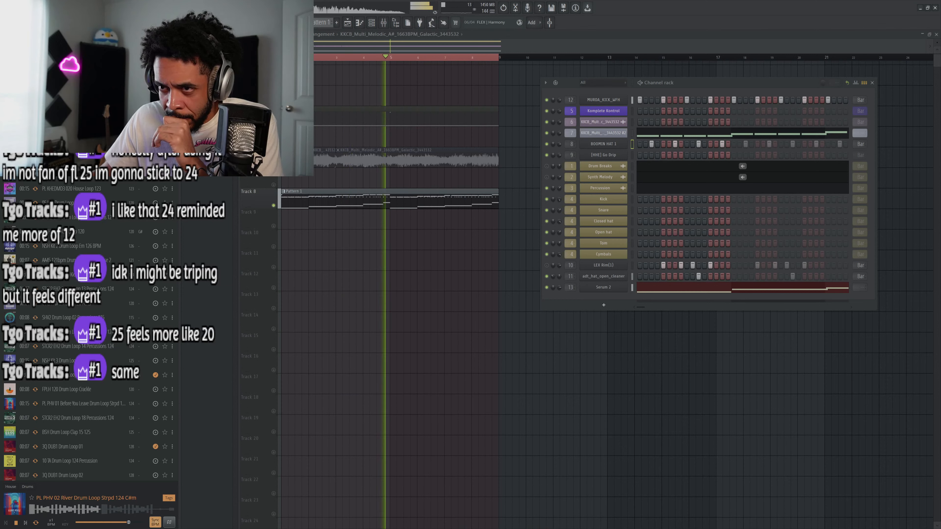
Try PL PHV 02 River Drum Loop Strpd 124 C#m soloed on playlist track 9 and delete the clip.
{"action": "left_click_drag", "start_coordinate": [86, 160], "coordinate": [305, 225]}
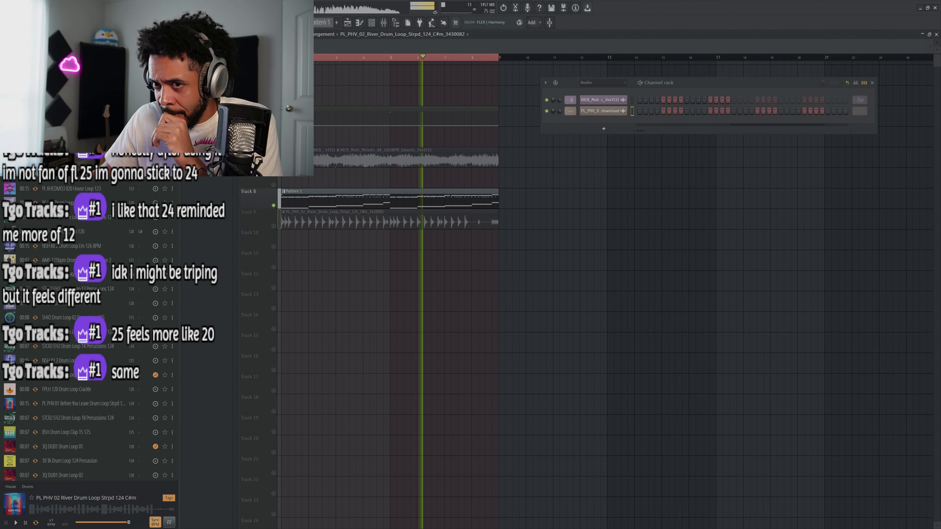
{"action": "right_click", "coordinate": [274, 226]}
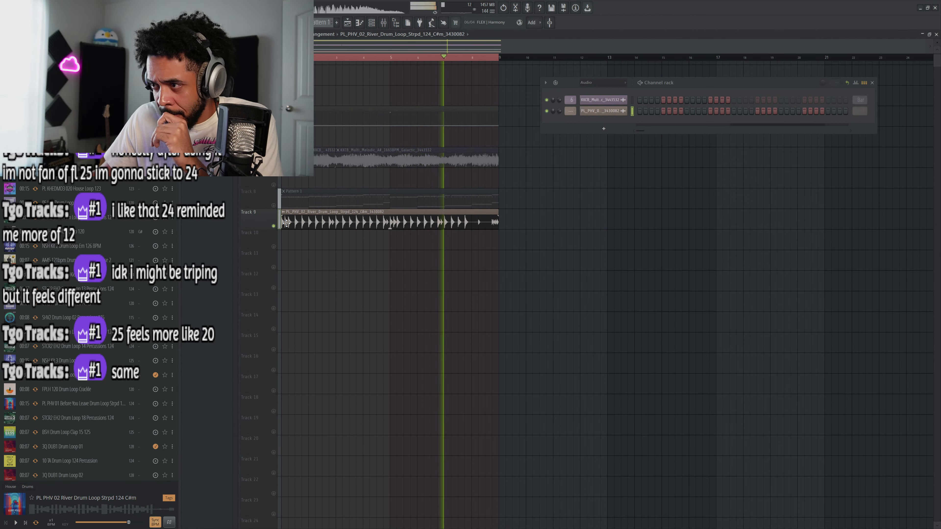
{"action": "double_click", "coordinate": [349, 225]}
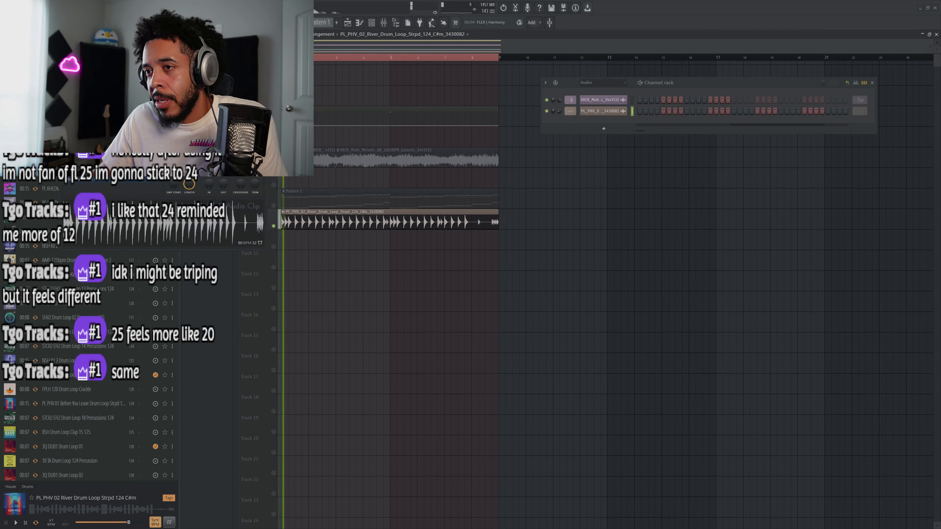
{"action": "key", "text": "Escape"}
{"action": "key", "text": "space"}
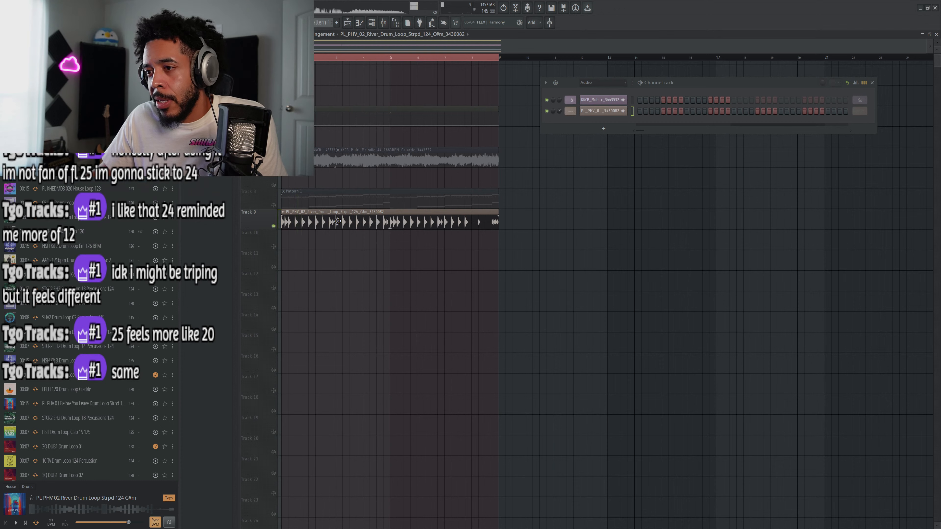
{"action": "right_click", "coordinate": [315, 223]}
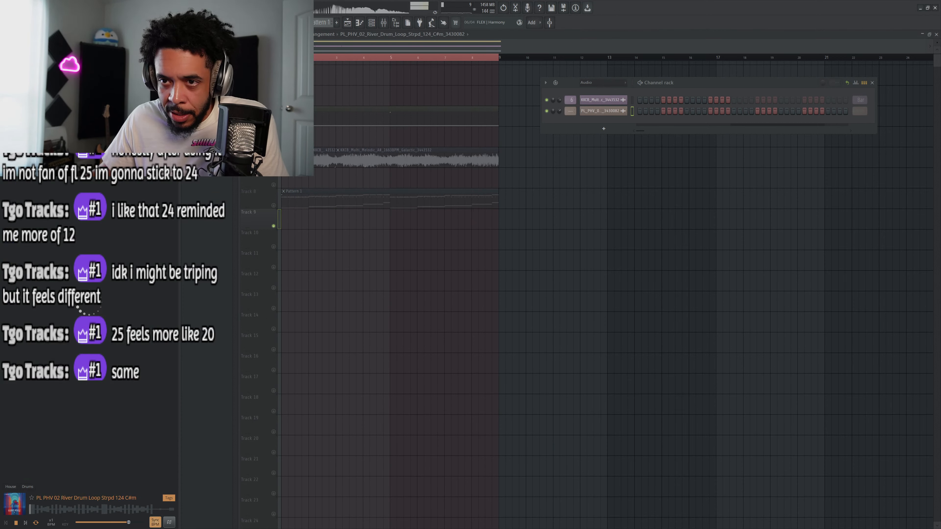
Turn off the solo on track 9, mute the melody audio and Loop Starter #1 tracks, and show all channels in the rack.
{"action": "left_click", "coordinate": [76, 373]}
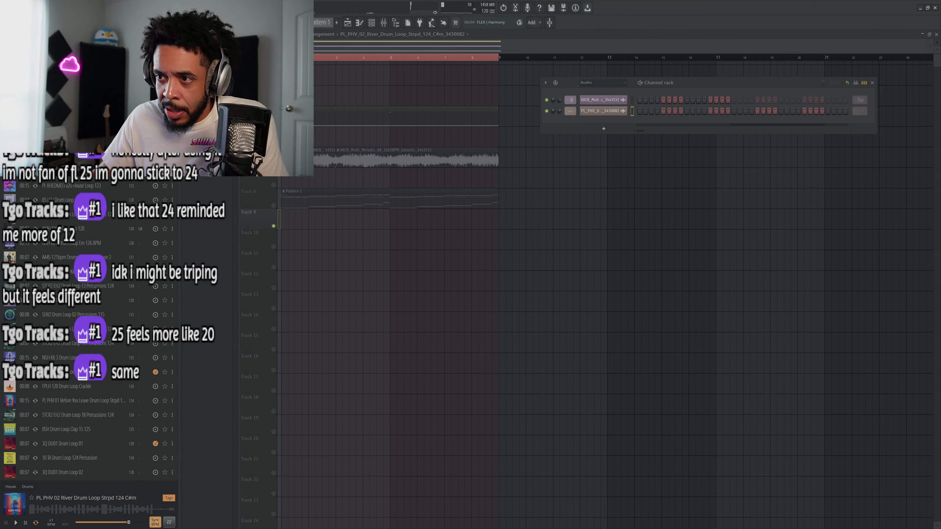
{"action": "right_click", "coordinate": [274, 226]}
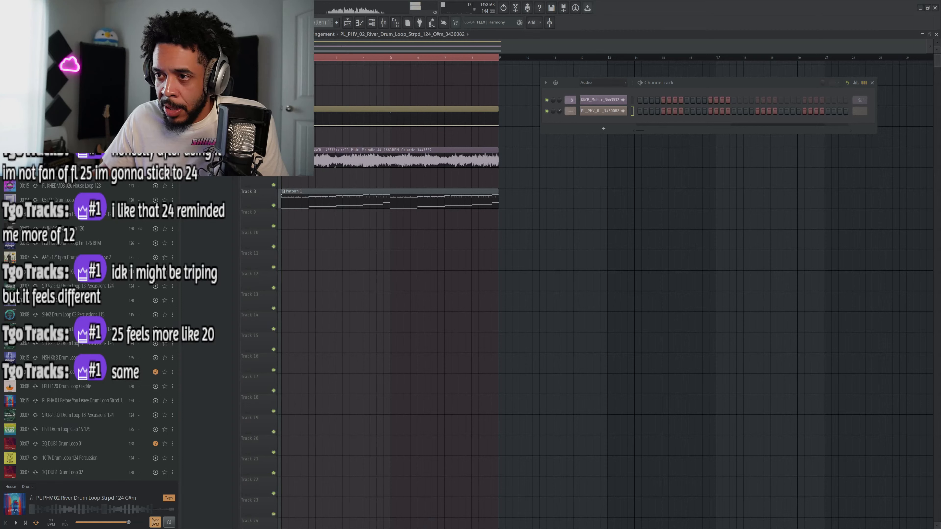
{"action": "left_click", "coordinate": [274, 164]}
{"action": "left_click", "coordinate": [273, 123]}
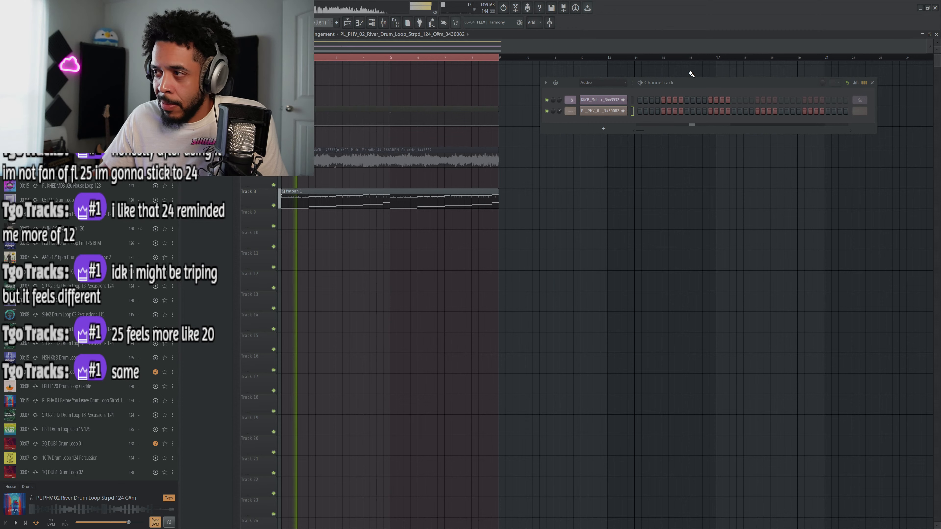
{"action": "left_click", "coordinate": [601, 90]}
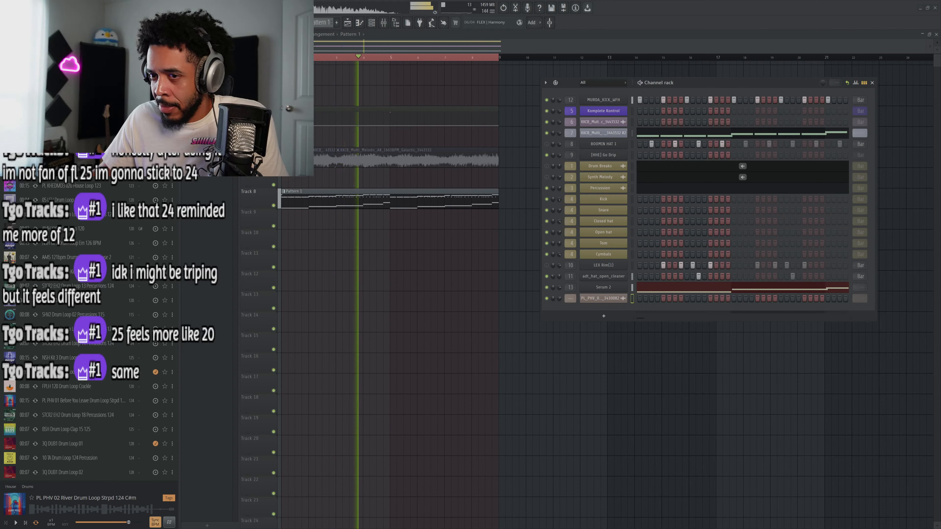
Audition 3Q DUB1 Drum Loop 01, 10 TA Drum Loop 124 Percussion and 3Q DUB1 Drum Loop 02 against the beat.
{"action": "scroll", "coordinate": [89, 334], "scroll_direction": "down", "scroll_amount": 3}
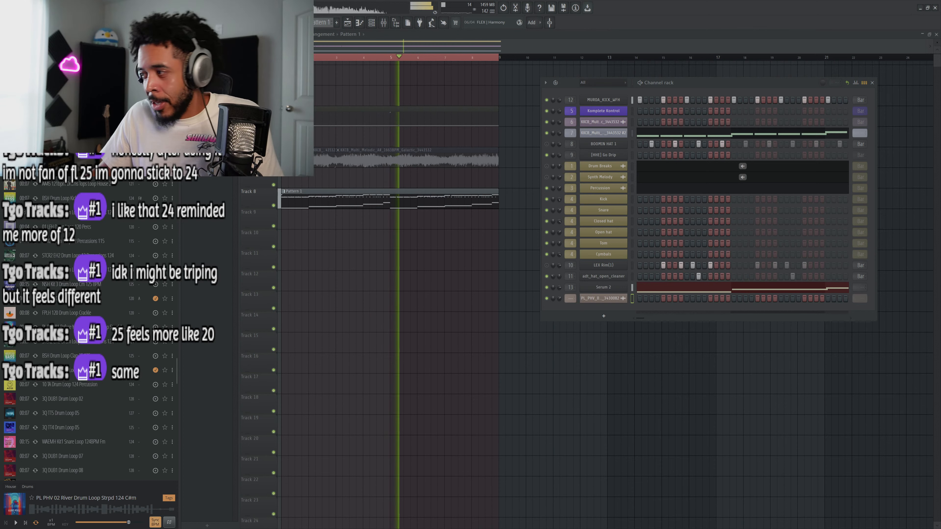
{"action": "scroll", "coordinate": [62, 414], "scroll_direction": "down", "scroll_amount": 4}
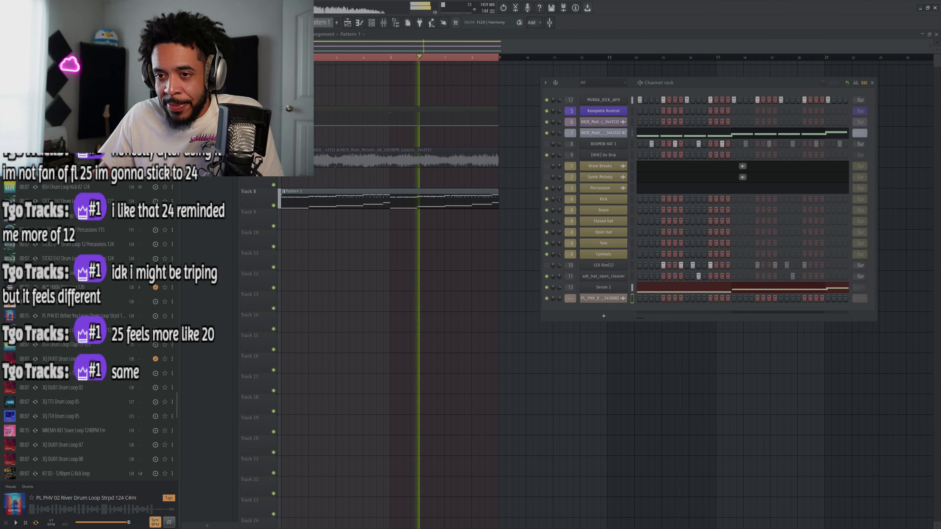
{"action": "left_click", "coordinate": [62, 414]}
{"action": "scroll", "coordinate": [62, 414], "scroll_direction": "down", "scroll_amount": 3}
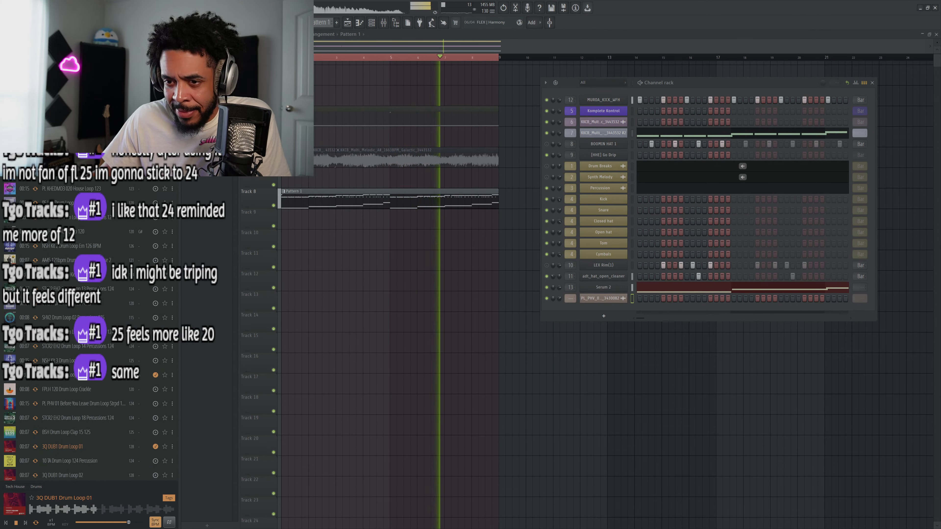
{"action": "left_click", "coordinate": [40, 461]}
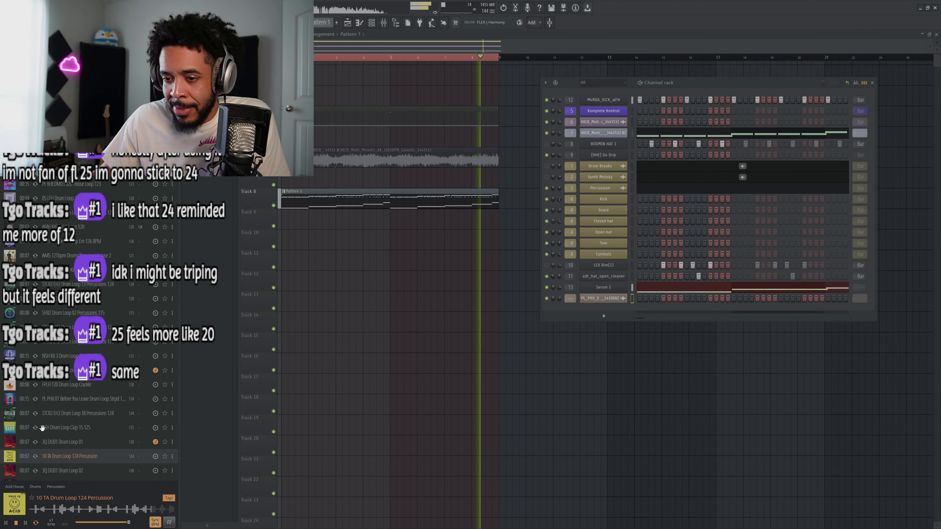
{"action": "scroll", "coordinate": [19, 320], "scroll_direction": "down", "scroll_amount": 3}
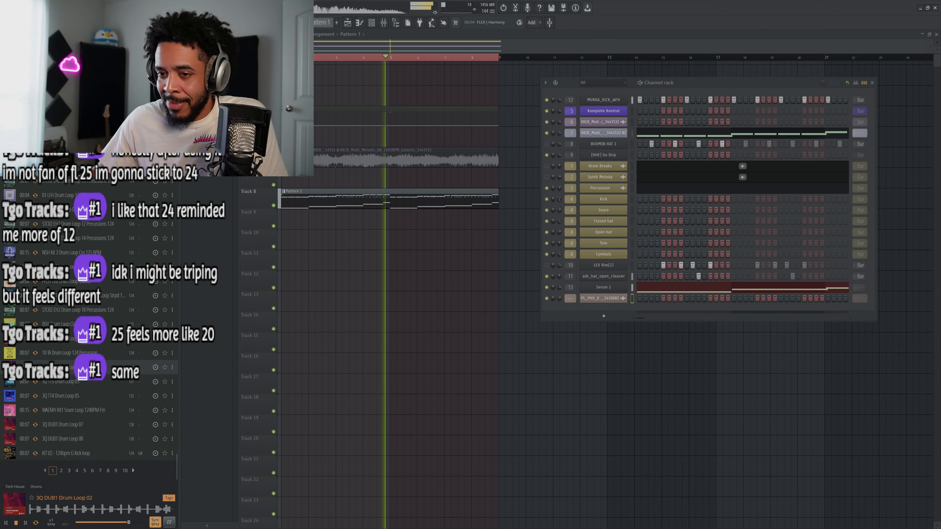
Audition the remaining loops on the first results page, from 3Q TTS Drum Loop 05 through WAEMH Kit1 Snare Loop to 3Q DUB1 Drum Loop 08.
{"action": "left_click", "coordinate": [36, 384]}
{"action": "left_click", "coordinate": [36, 386]}
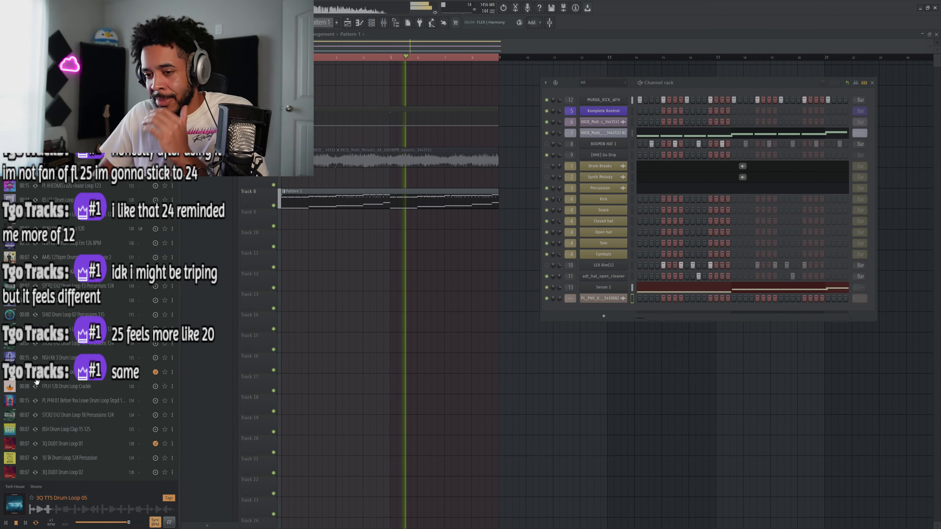
{"action": "key", "text": "Down"}
{"action": "key", "text": "Down"}
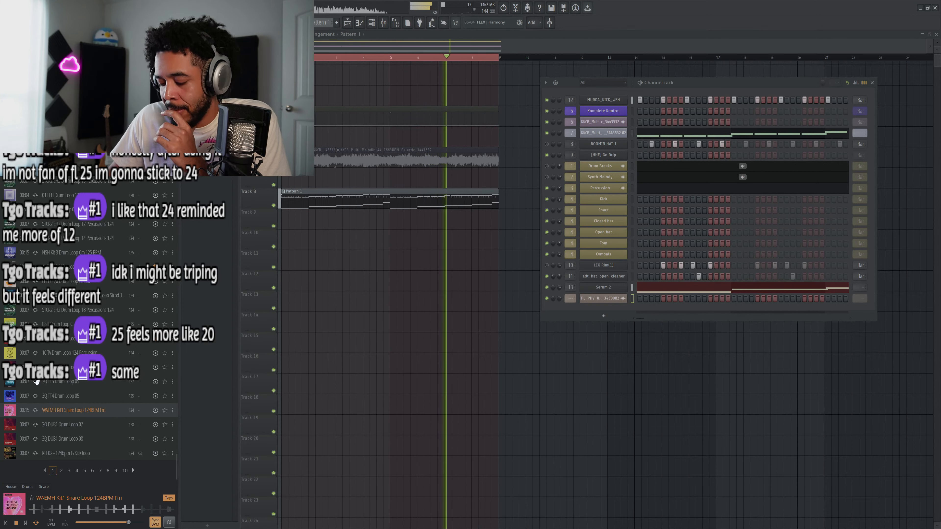
{"action": "key", "text": "Down"}
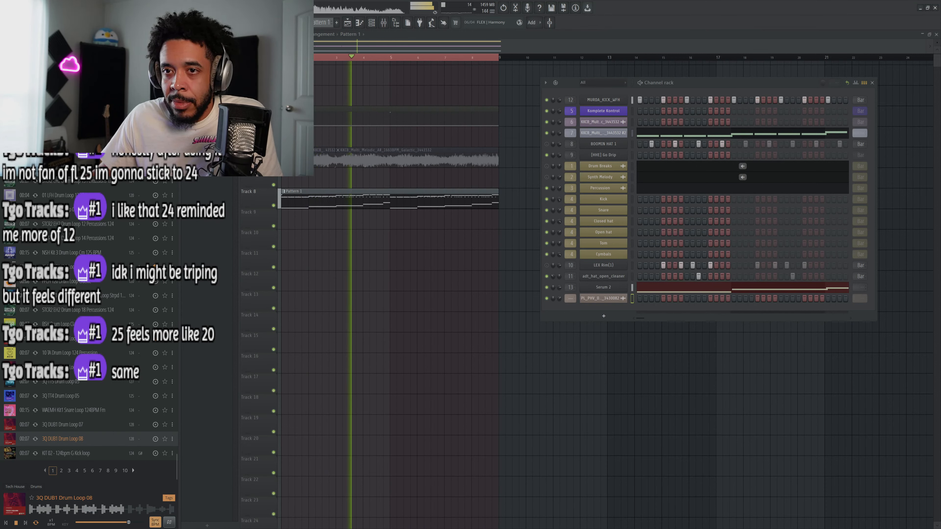
Preview 14 HHE Drum Loop 126 Hats from the second results page and place it at the start of playlist track 9.
{"action": "left_click", "coordinate": [61, 471]}
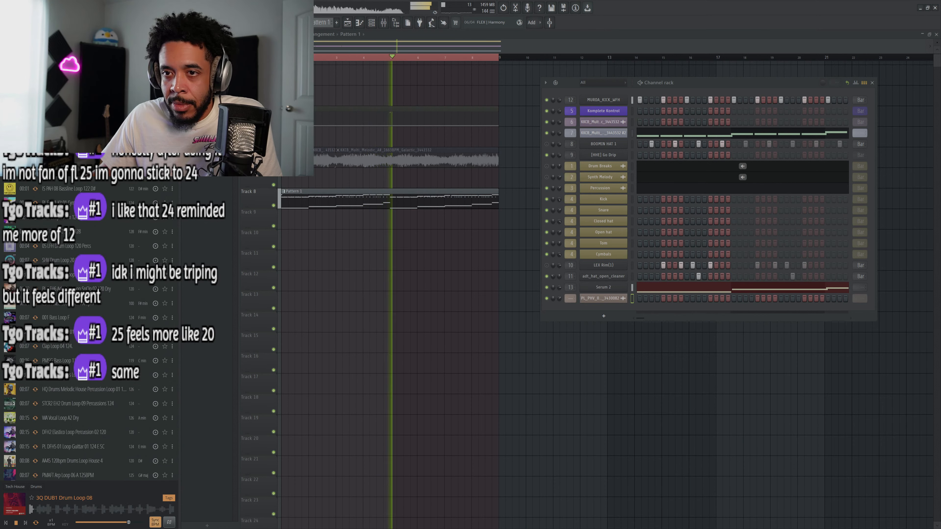
{"action": "left_click", "coordinate": [59, 358]}
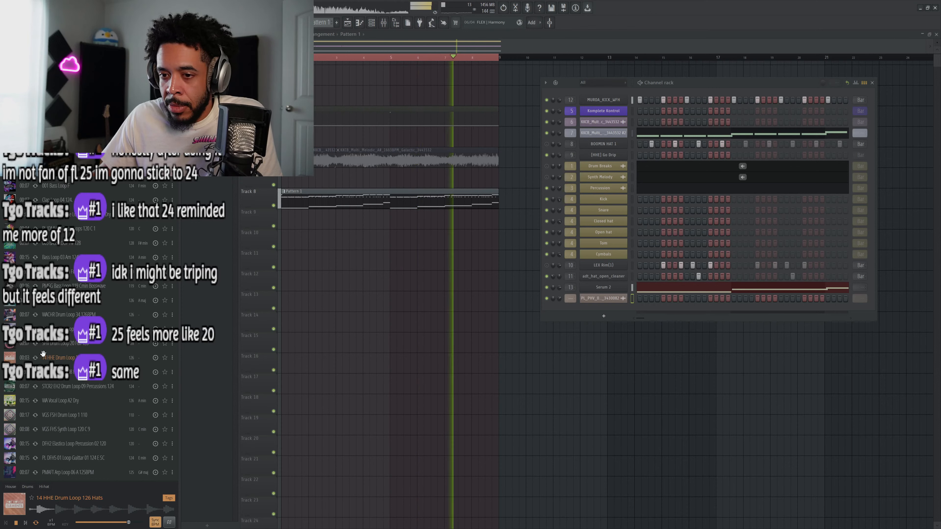
{"action": "left_click_drag", "start_coordinate": [37, 357], "coordinate": [320, 223]}
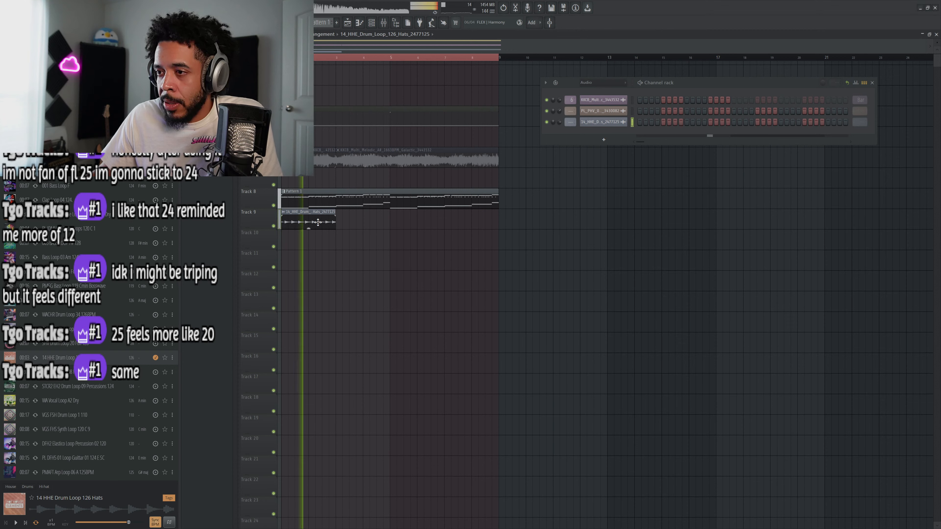
Duplicate the hats loop along track 9 to fill the eight-bar section, and check Pattern 1's melody notes in the piano roll.
{"action": "mouse_move", "coordinate": [318, 222]}
{"action": "left_mouse_down", "text": "shift"}
{"action": "mouse_move", "coordinate": [374, 222]}
{"action": "mouse_move", "coordinate": [311, 230]}
{"action": "left_mouse_up", "text": "shift"}
{"action": "left_click_drag", "start_coordinate": [324, 223], "coordinate": [432, 221], "text": "shift"}
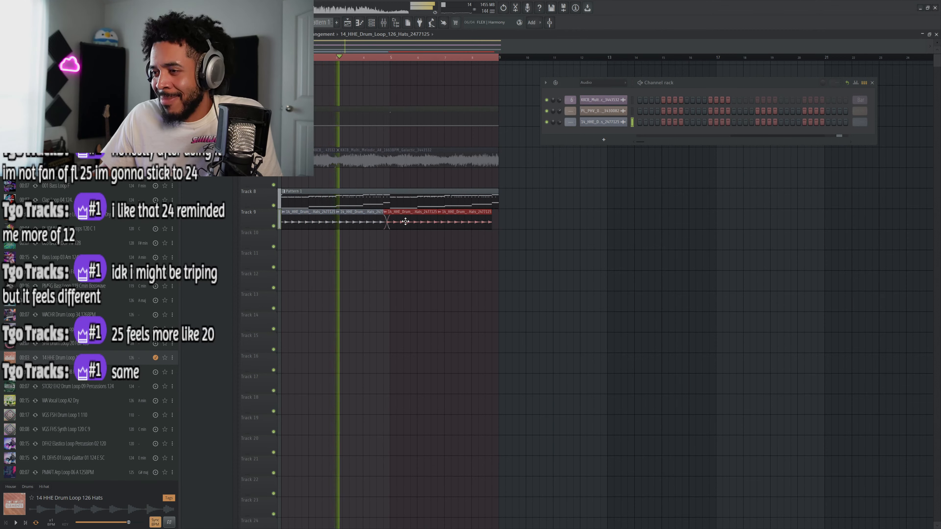
{"action": "left_click", "coordinate": [417, 269], "text": "ctrl"}
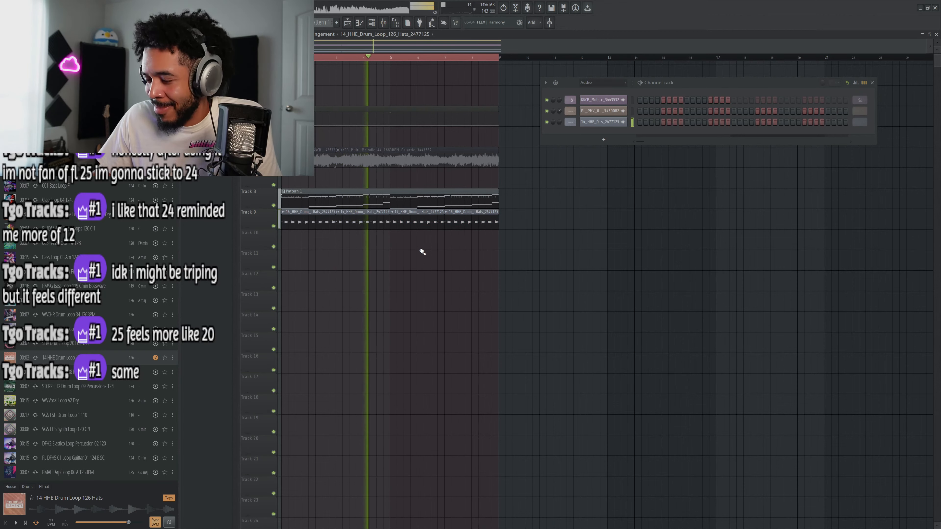
{"action": "double_click", "coordinate": [410, 206]}
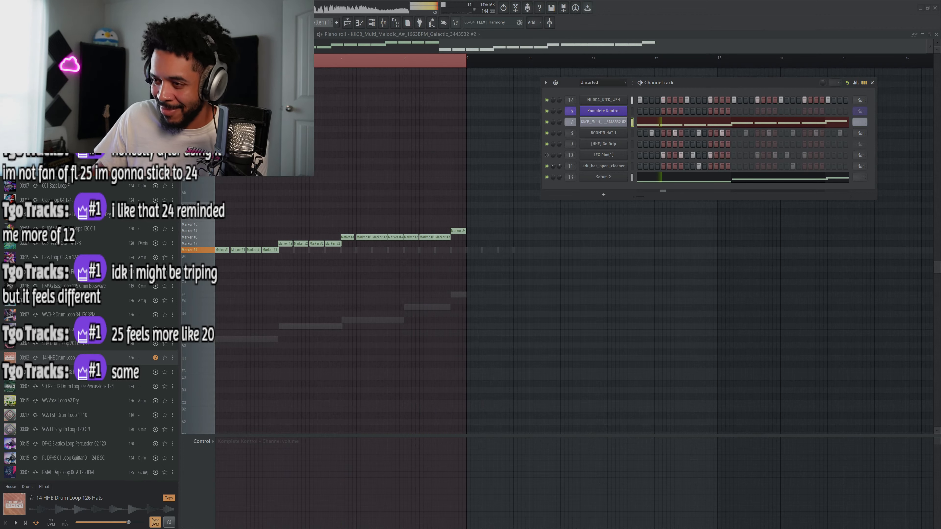
{"action": "left_click", "coordinate": [348, 23]}
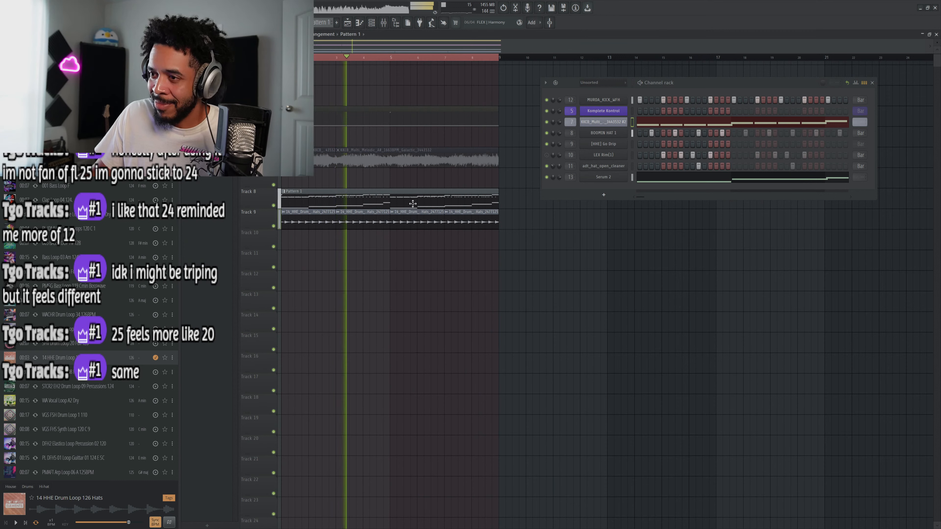
Audition more loops on the second results page, including 05 LFH Drum Loop 120 Percs, SHV Drum Loop 20 Full 128 and WA Vocal Loop A2 Dry.
{"action": "left_click", "coordinate": [34, 246]}
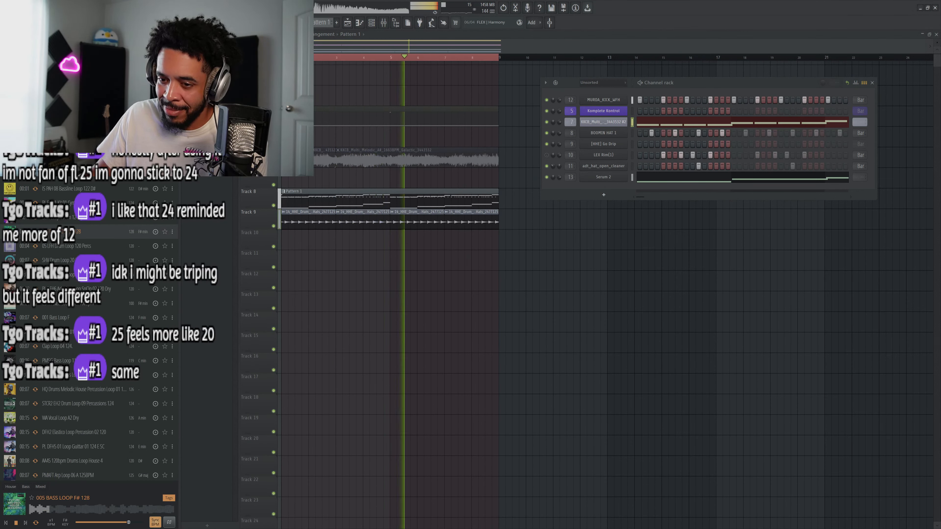
{"action": "left_click", "coordinate": [36, 248]}
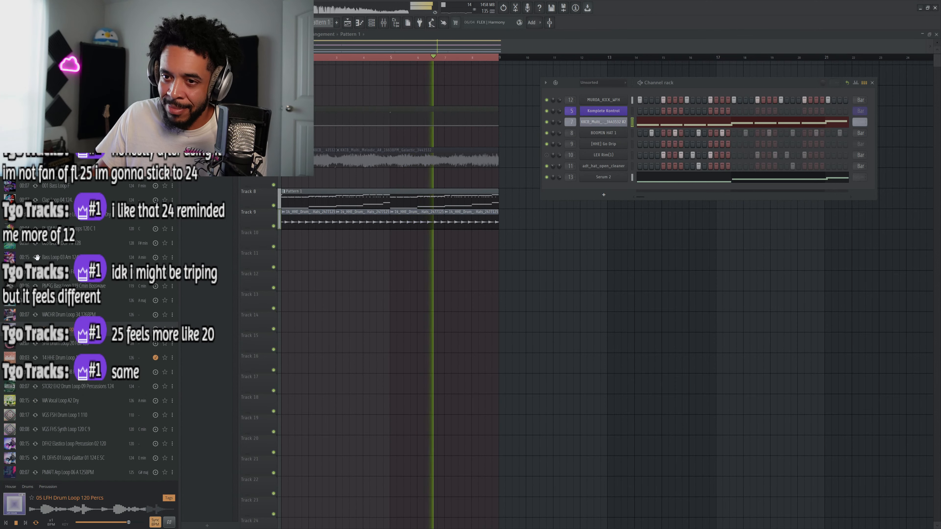
{"action": "scroll", "coordinate": [37, 256], "scroll_direction": "down", "scroll_amount": 5}
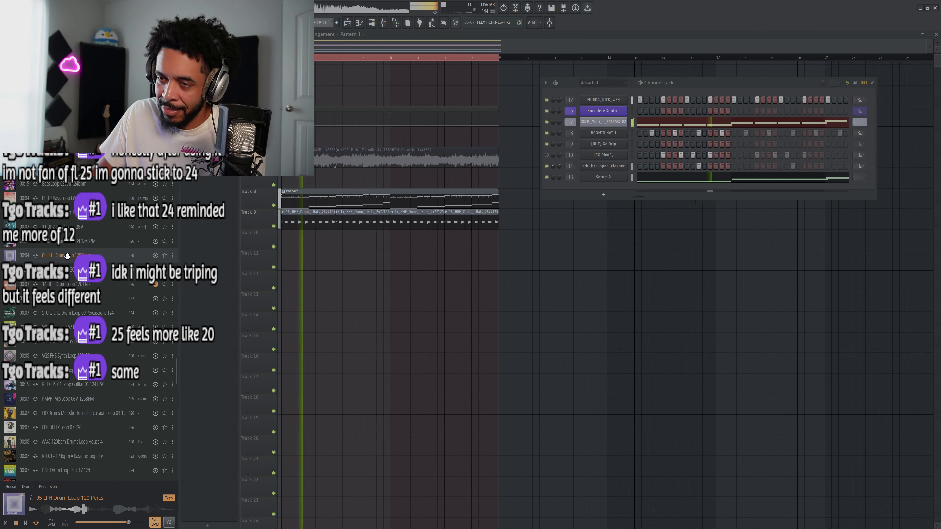
{"action": "left_click", "coordinate": [32, 271]}
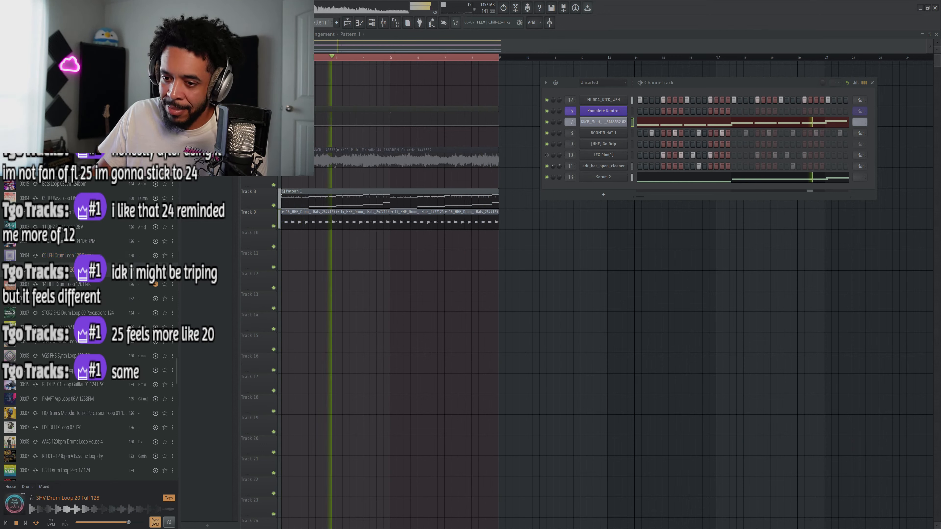
{"action": "left_click", "coordinate": [38, 302]}
{"action": "left_click", "coordinate": [37, 313]}
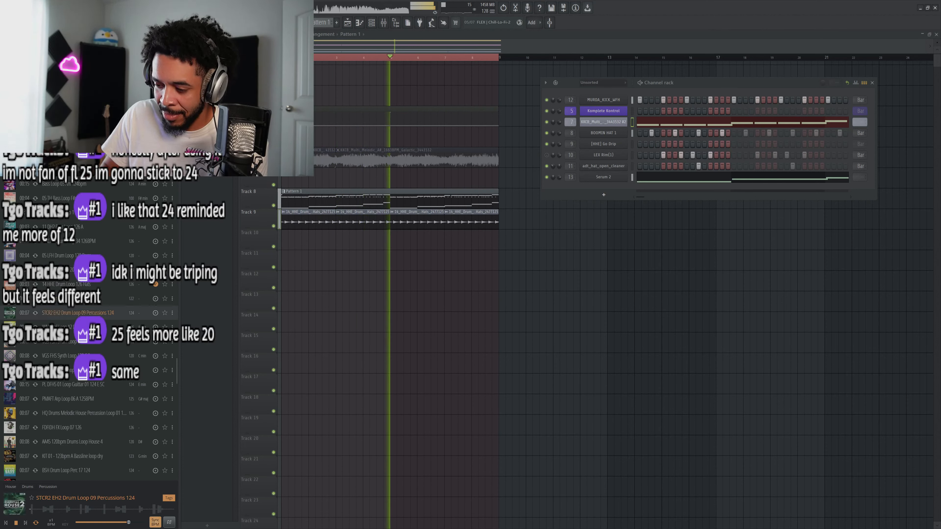
{"action": "key", "text": "Down"}
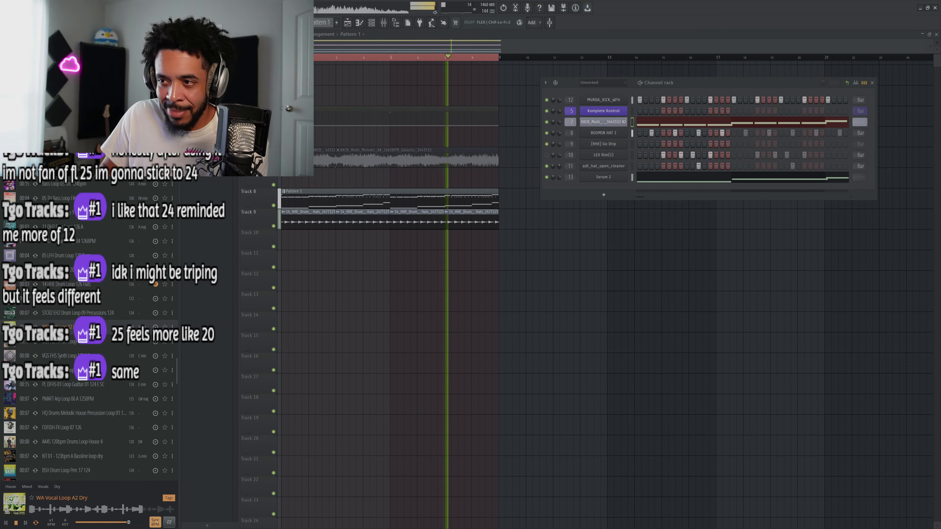
Audition the house loops in the sample browser from VGS FSH Drum Loop 1 110 down to PMAFT Arp Loop 06 A 125BPM.
{"action": "key", "text": "Down"}
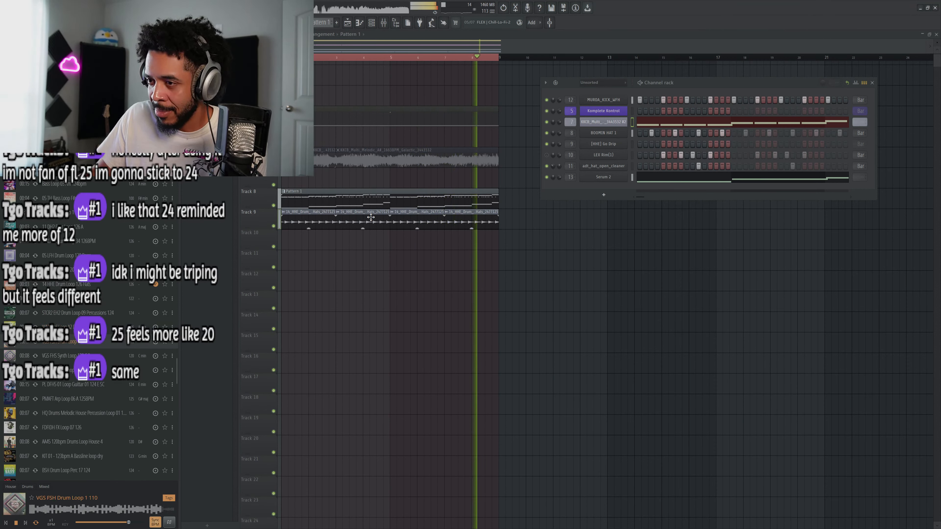
{"action": "left_click", "coordinate": [375, 217]}
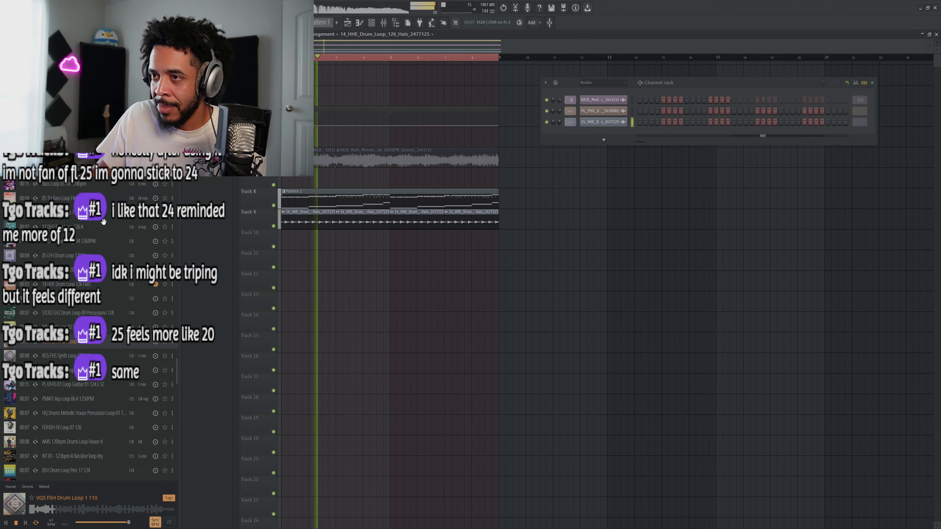
{"action": "key", "text": "Down"}
{"action": "key", "text": "Down"}
{"action": "key", "text": "Down"}
{"action": "key", "text": "Down"}
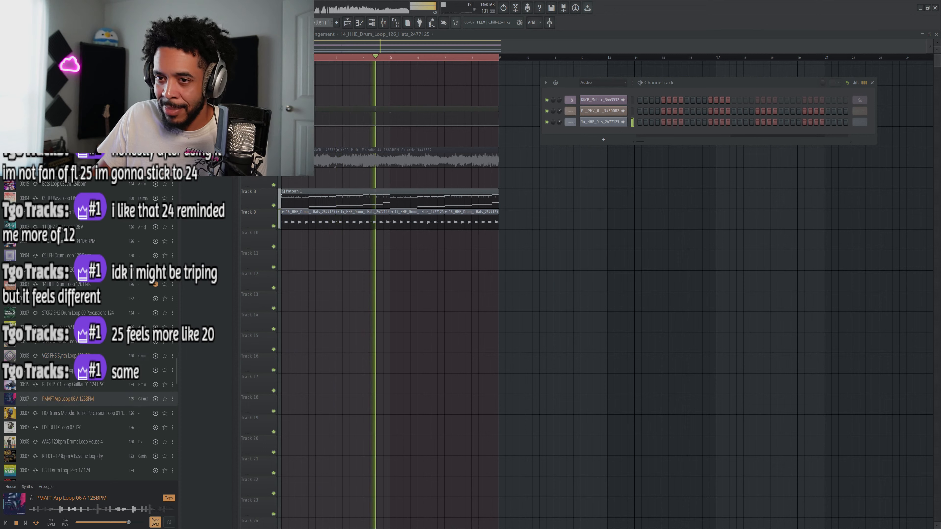
Audition loops further up the list, including PMSG Bass Loop 119 Cmin Bosswave, 14 HHE Drum Loop 126 Hats and 11 DH2 Bass Loop 126 A.
{"action": "left_click", "coordinate": [41, 213]}
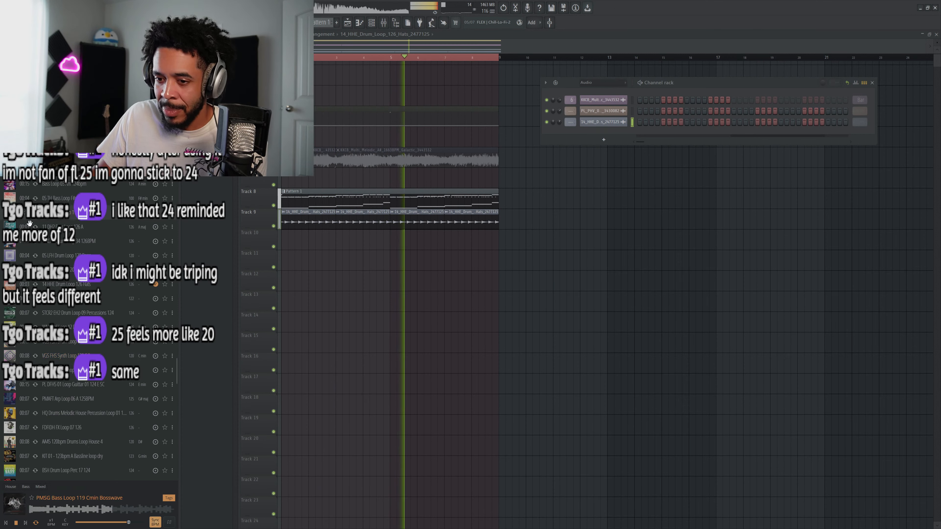
{"action": "scroll", "coordinate": [36, 227], "scroll_direction": "up", "scroll_amount": 2}
{"action": "left_click", "coordinate": [35, 227]}
{"action": "left_click", "coordinate": [76, 289]}
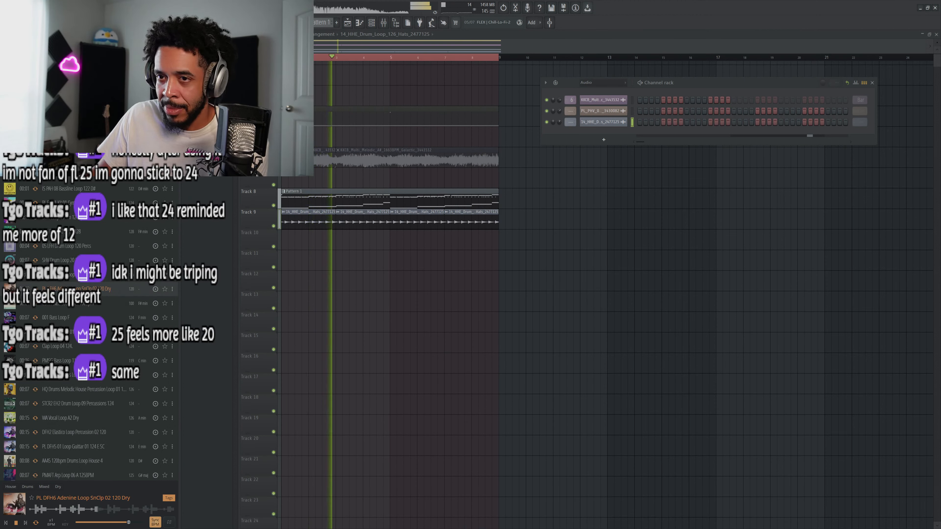
{"action": "left_click", "coordinate": [74, 102]}
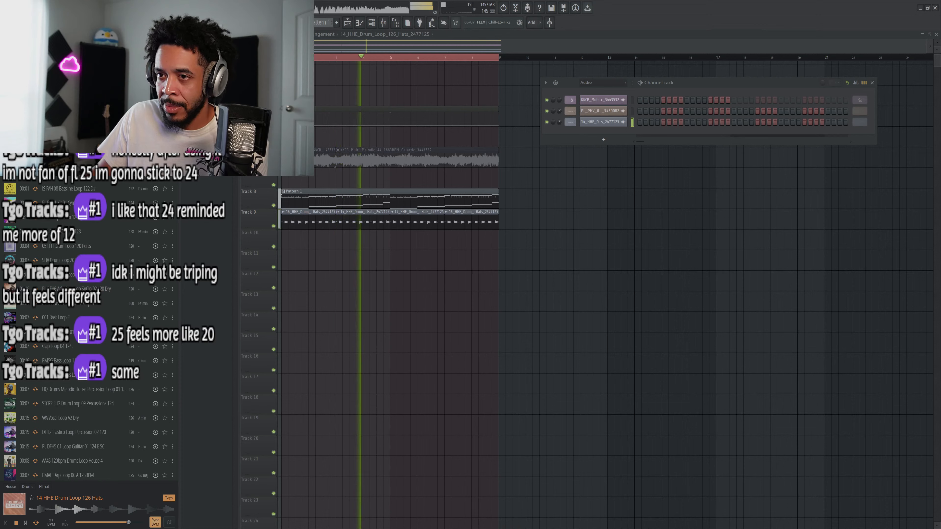
{"action": "left_click", "coordinate": [74, 117]}
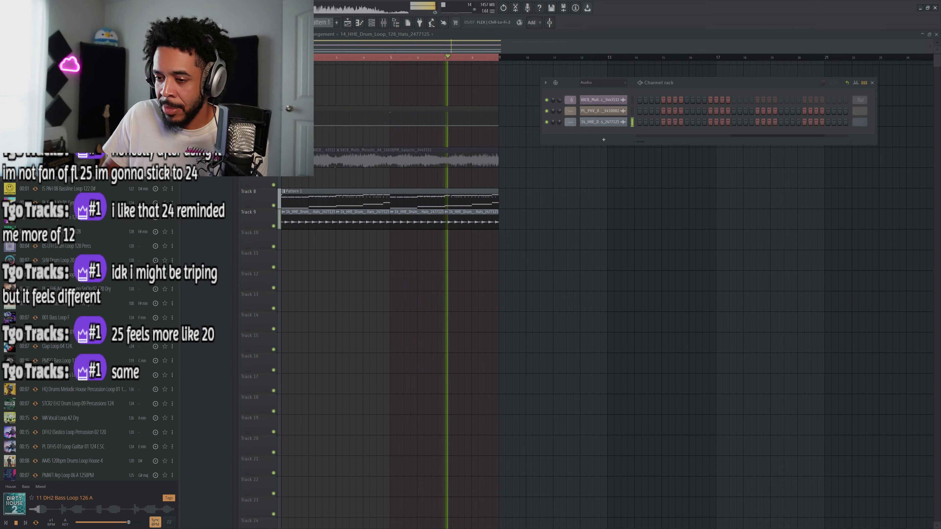
Audition the loops one after another from IS PAH 08 Bassline Loop 122 D# to PL DFH6 Adenine Loop SnClp 02 120 Dry.
{"action": "key", "text": "Down"}
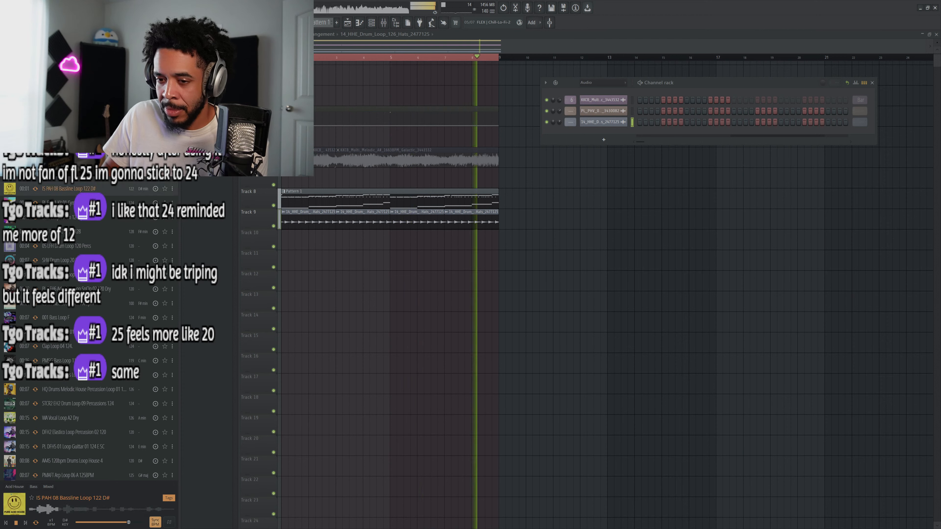
{"action": "key", "text": "Down"}
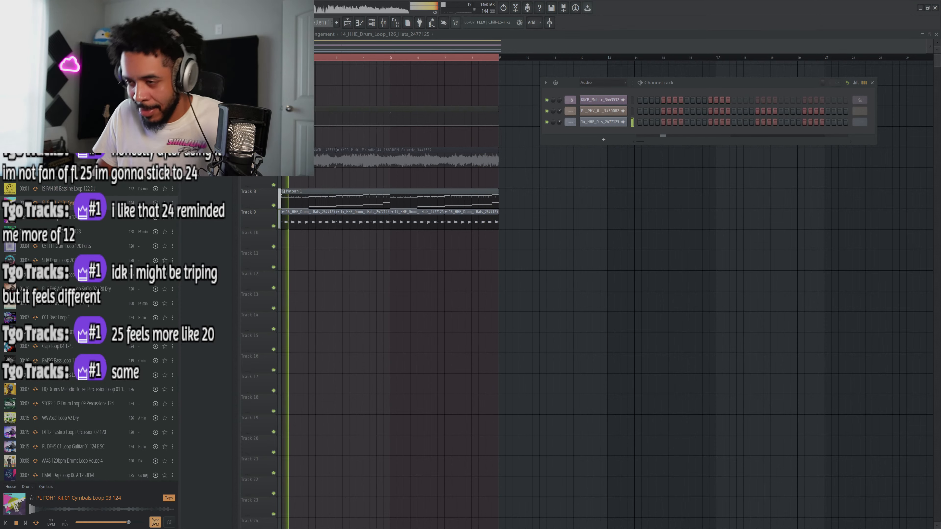
{"action": "key", "text": "Down"}
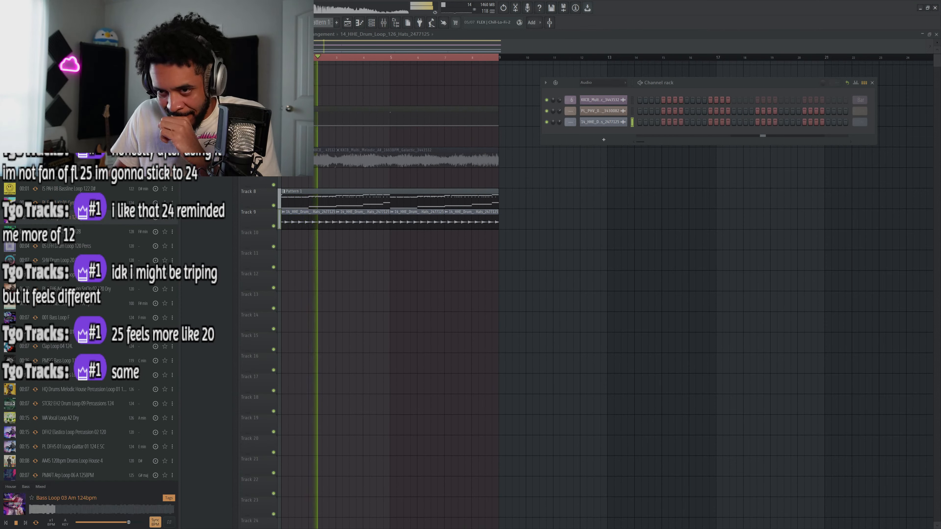
{"action": "key", "text": "Down"}
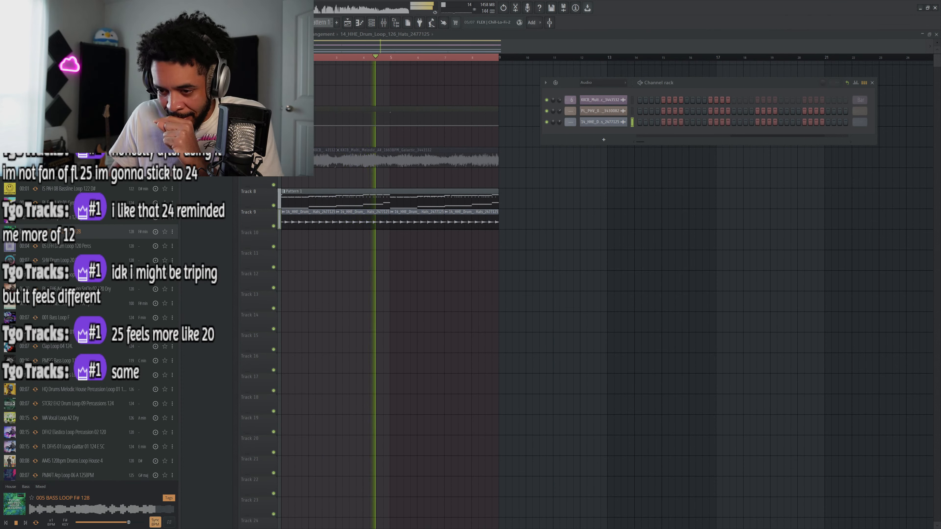
{"action": "key", "text": "Down"}
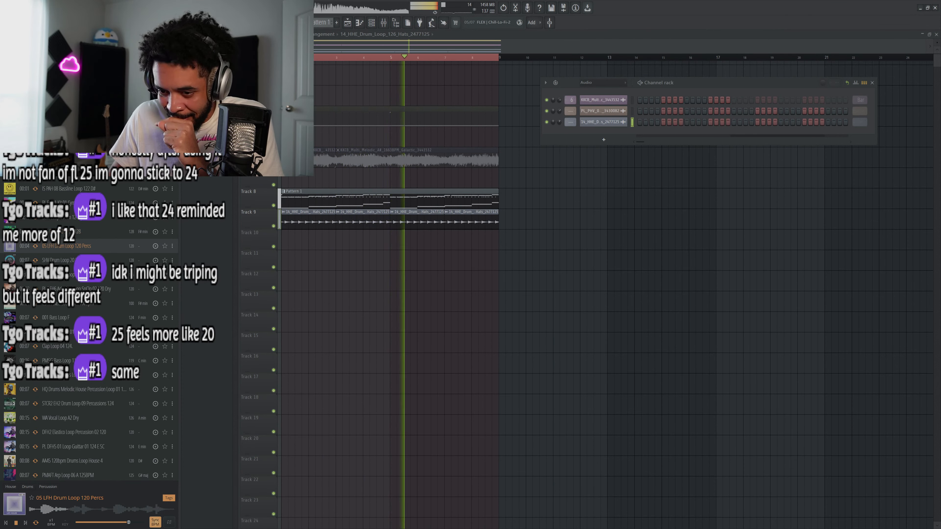
{"action": "key", "text": "Down"}
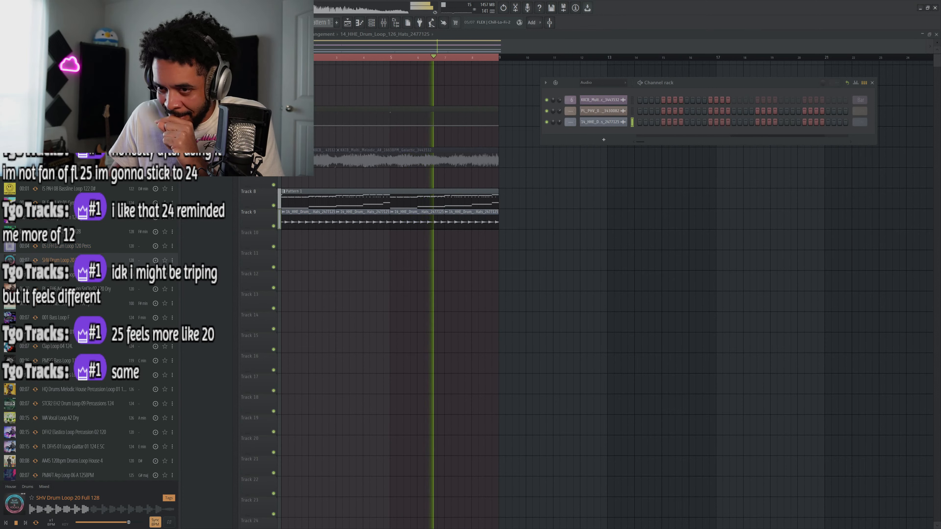
{"action": "key", "text": "Down"}
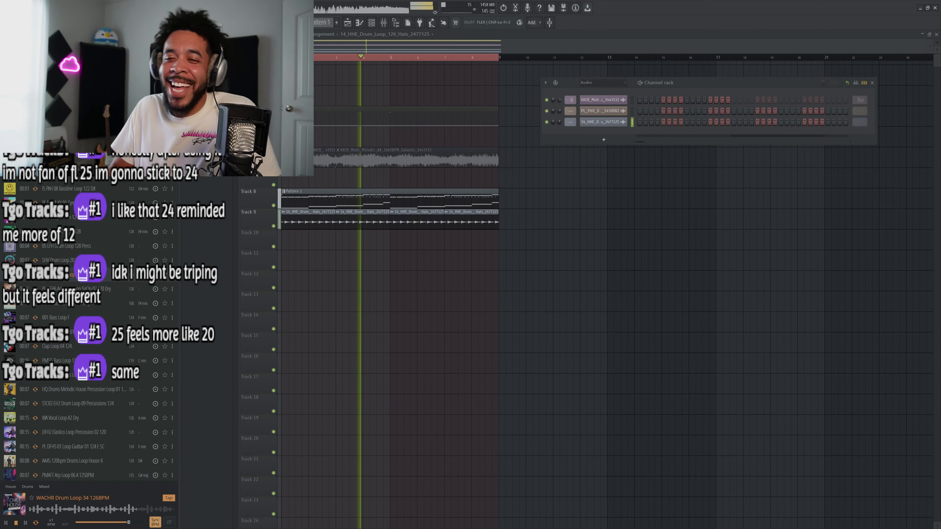
{"action": "key", "text": "Down"}
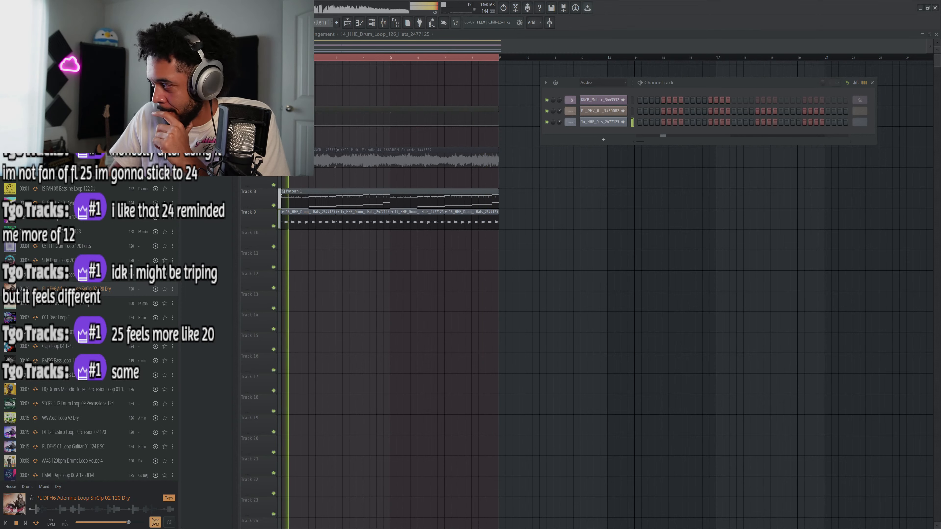
Preview on down to Clap Loop 04 124 and place it twice in a row on Track 10, filling bars 1 to 8.
{"action": "key", "text": "Down"}
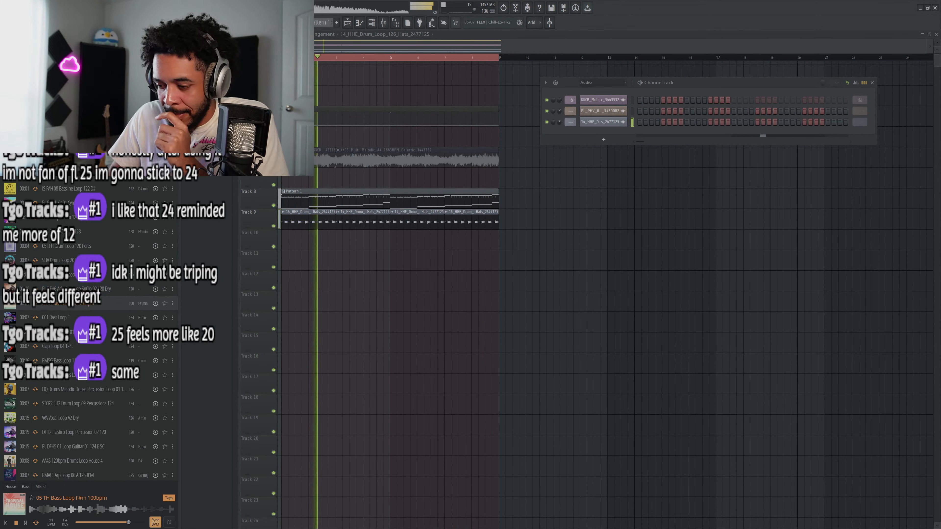
{"action": "key", "text": "Down"}
{"action": "key", "text": "Down"}
{"action": "key", "text": "Down"}
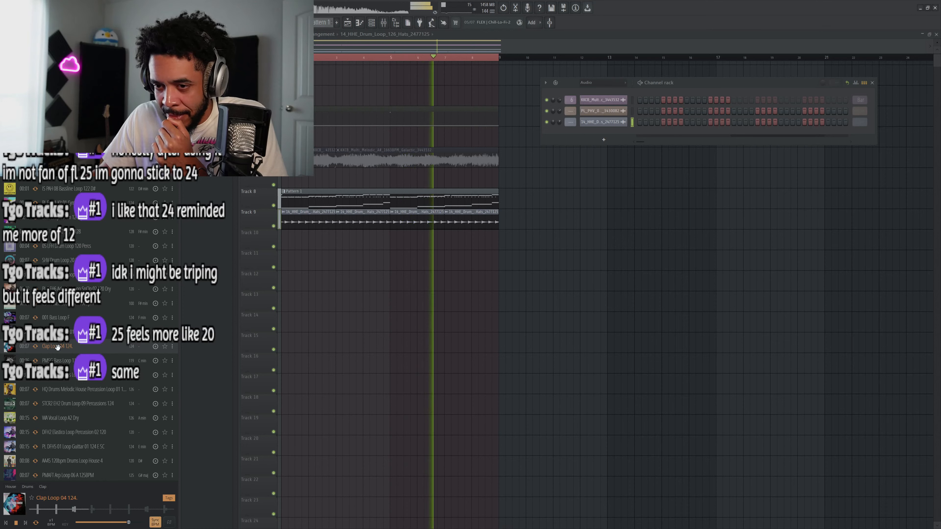
{"action": "left_click_drag", "start_coordinate": [59, 351], "coordinate": [440, 245]}
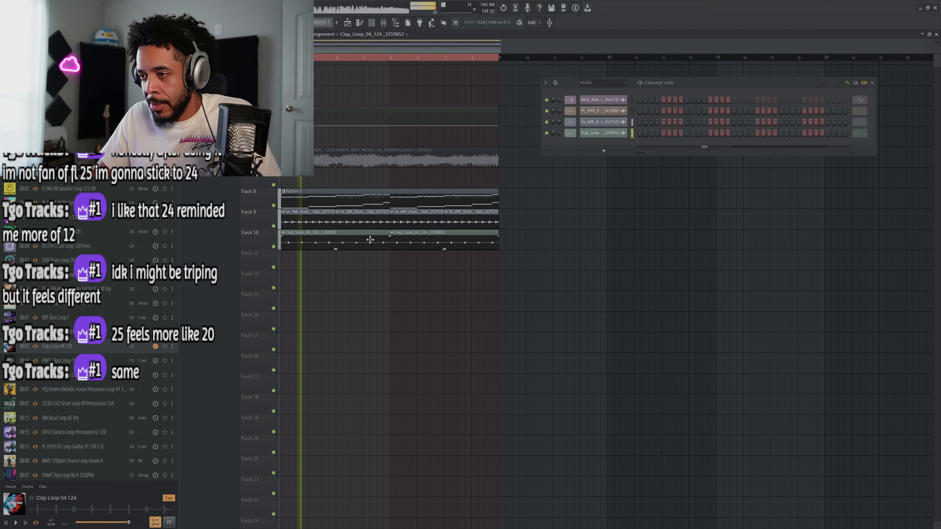
Set the clap loop's time-stretching mode to Stretch and boost its level with the precomputed effects.
{"action": "double_click", "coordinate": [385, 243]}
{"action": "left_click_drag", "start_coordinate": [512, 116], "coordinate": [515, 118]}
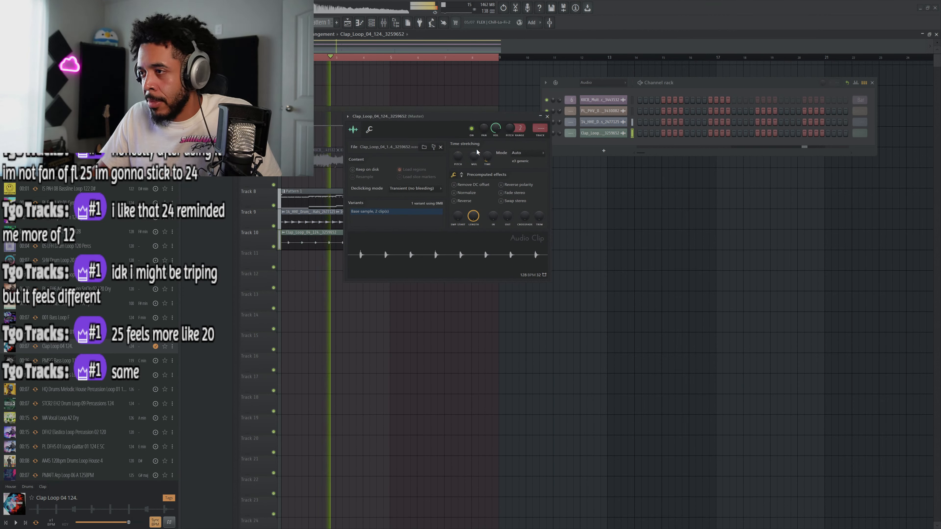
{"action": "left_click", "coordinate": [453, 175]}
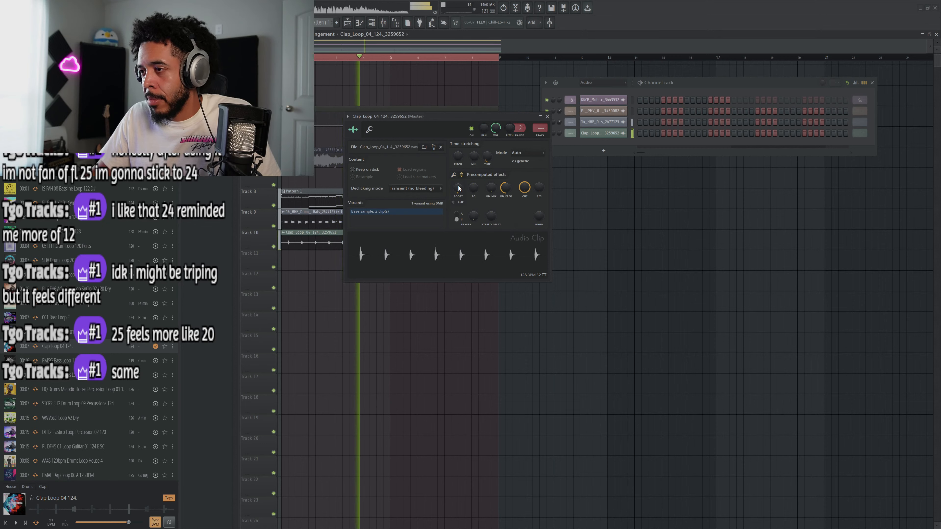
{"action": "left_click", "coordinate": [521, 152]}
{"action": "left_click", "coordinate": [491, 180]}
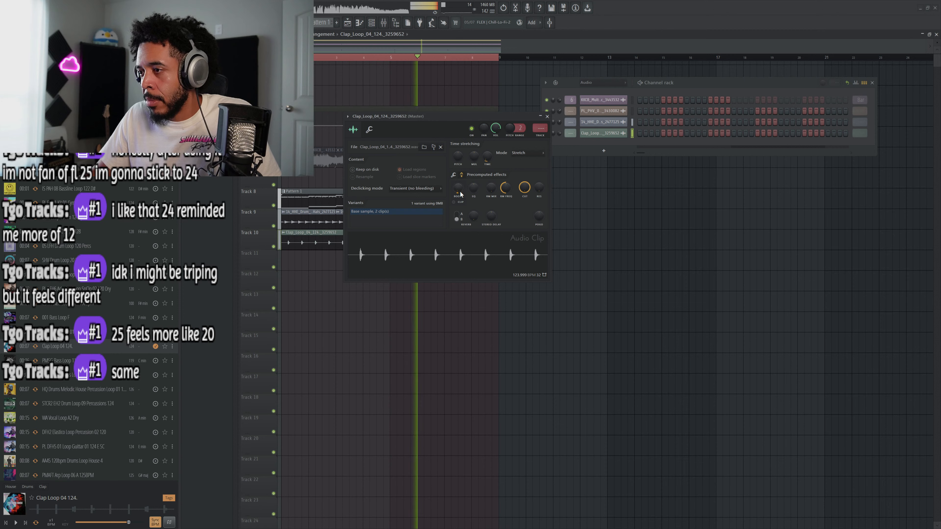
{"action": "left_click", "coordinate": [547, 116]}
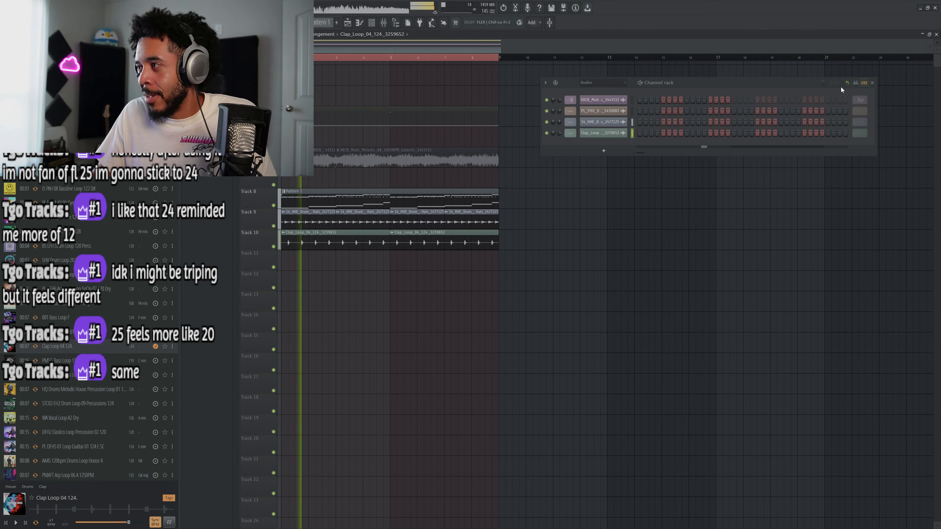
Stop playback, close the channel rack and move the melodic loop clips to start at bar 13.
{"action": "key", "text": "space"}
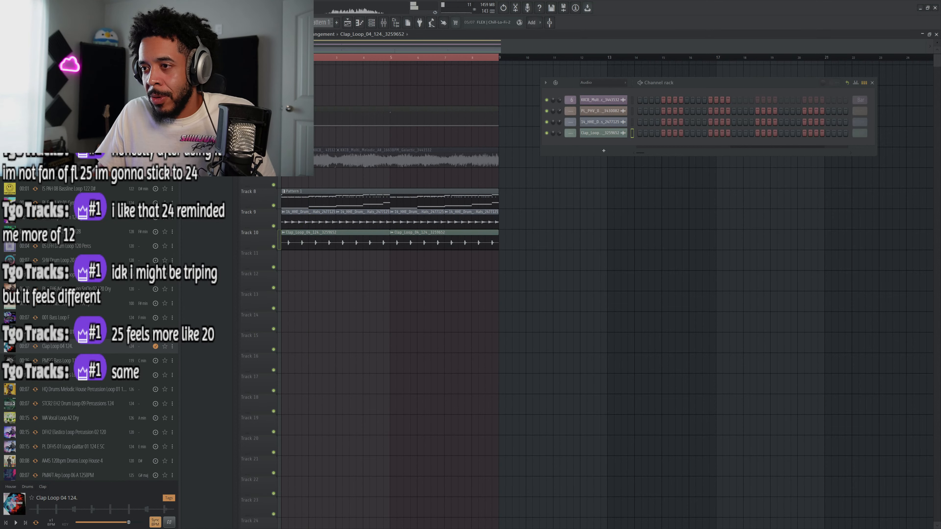
{"action": "left_click_drag", "start_coordinate": [529, 189], "coordinate": [339, 170]}
{"action": "left_click", "coordinate": [557, 197], "text": "ctrl"}
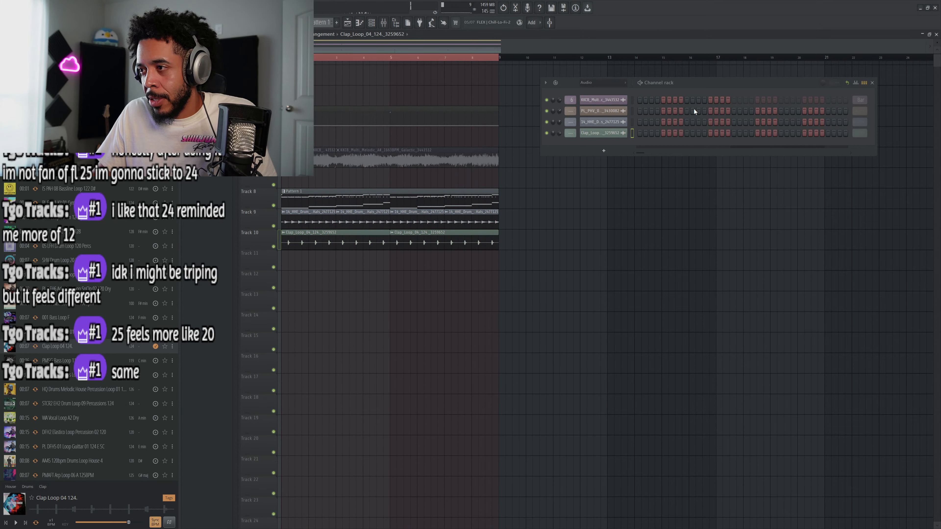
{"action": "left_click", "coordinate": [873, 83]}
{"action": "scroll", "coordinate": [395, 172], "scroll_direction": "up", "scroll_amount": 1}
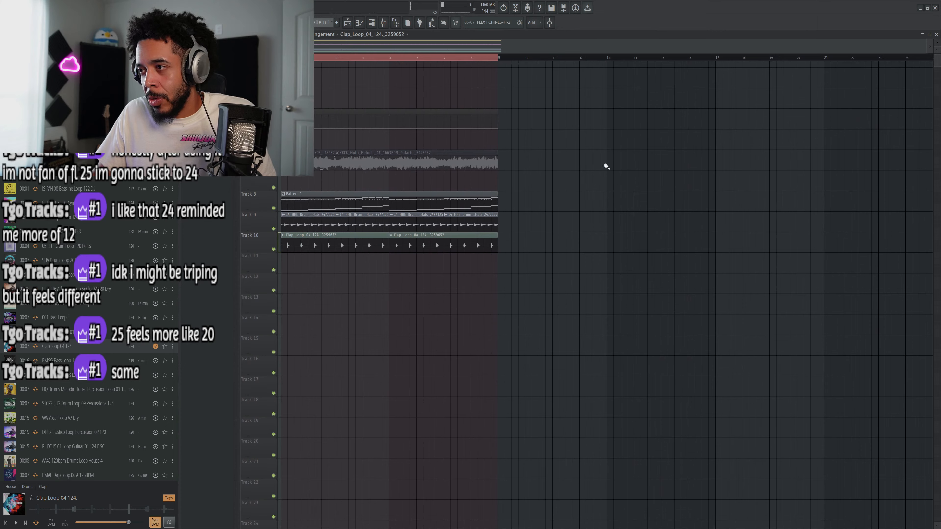
{"action": "left_click_drag", "start_coordinate": [506, 149], "coordinate": [290, 179]}
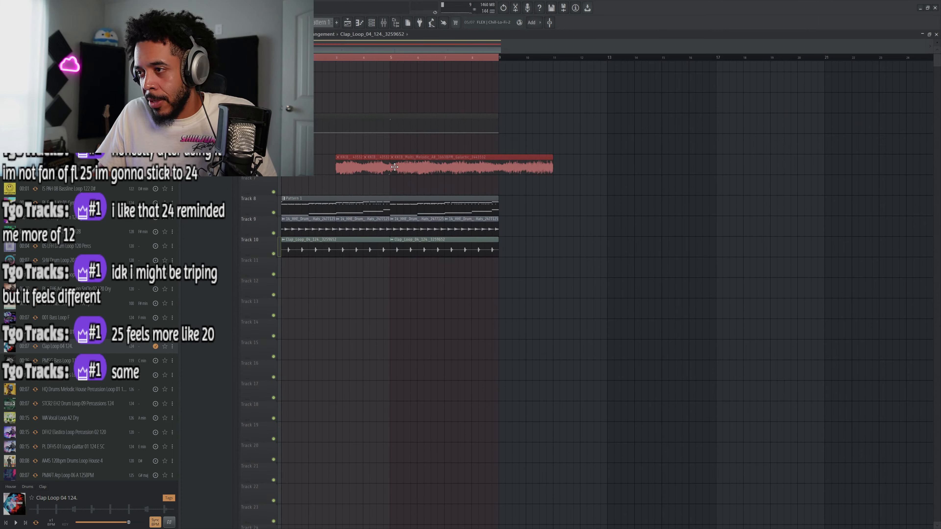
{"action": "left_click_drag", "start_coordinate": [395, 167], "coordinate": [656, 170]}
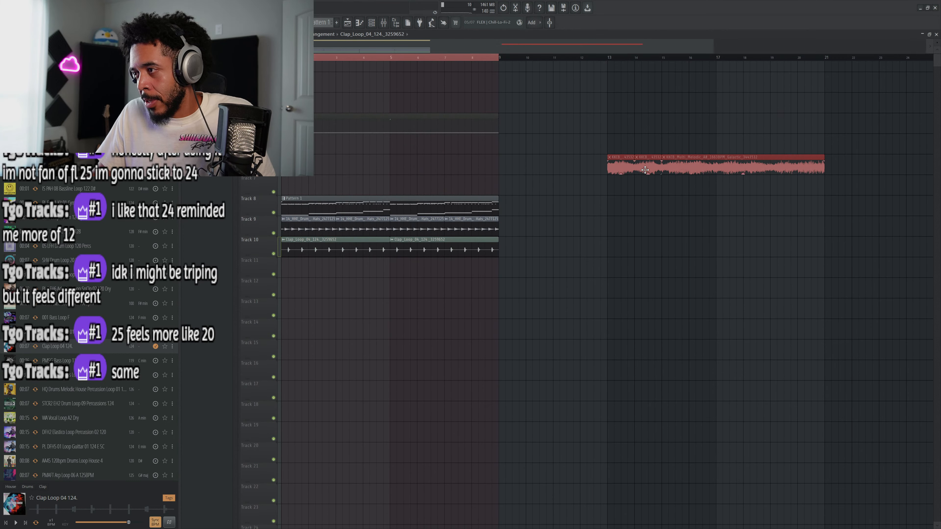
Loop playback over bars 13 to 20 with the melodic loop's track unmuted.
{"action": "left_click", "coordinate": [670, 64]}
{"action": "left_click_drag", "start_coordinate": [829, 61], "coordinate": [607, 60]}
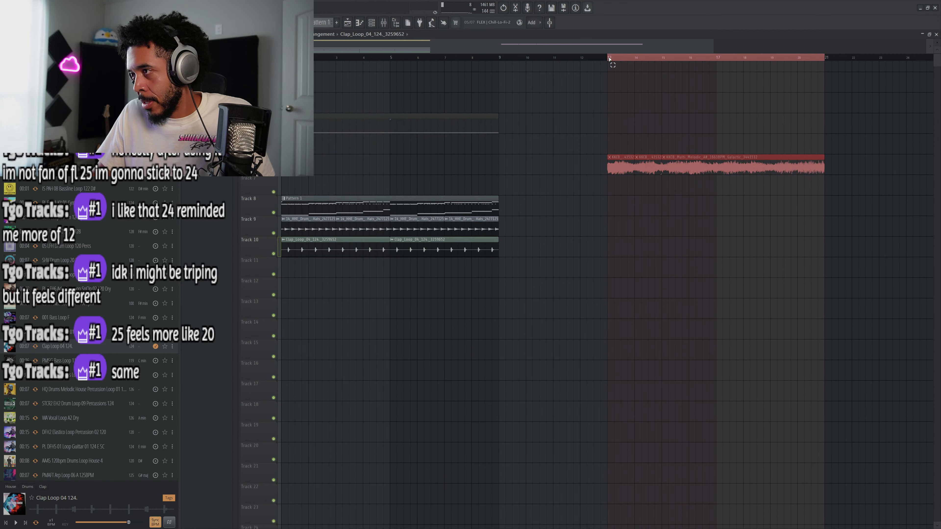
{"action": "left_click", "coordinate": [273, 171]}
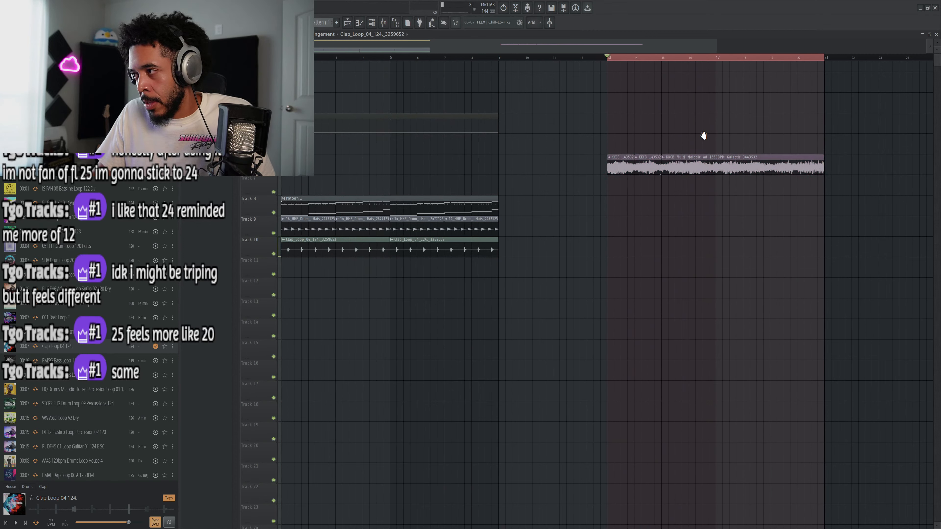
{"action": "left_click_drag", "start_coordinate": [703, 136], "coordinate": [546, 128]}
{"action": "key", "text": "space"}
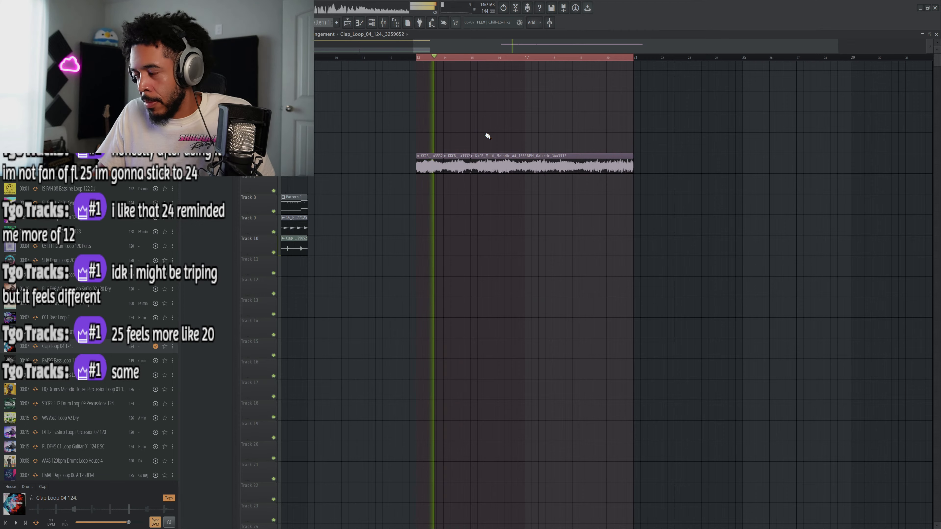
Copy the hi-hat and clap loop clips on Tracks 9 and 10 to bar 13, beneath the melodic loop.
{"action": "scroll", "coordinate": [566, 140], "scroll_direction": "down", "scroll_amount": 2}
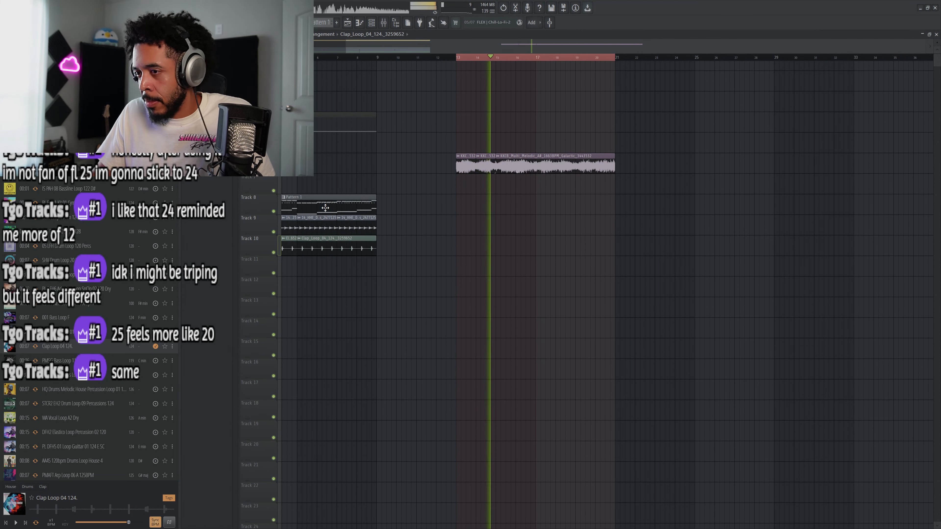
{"action": "left_click_drag", "start_coordinate": [422, 257], "coordinate": [562, 230]}
{"action": "key", "text": "space"}
Restart playback and open the mixer at the melodic loop's insert 6 from its clip settings, closing those settings.
{"action": "double_click", "coordinate": [511, 166]}
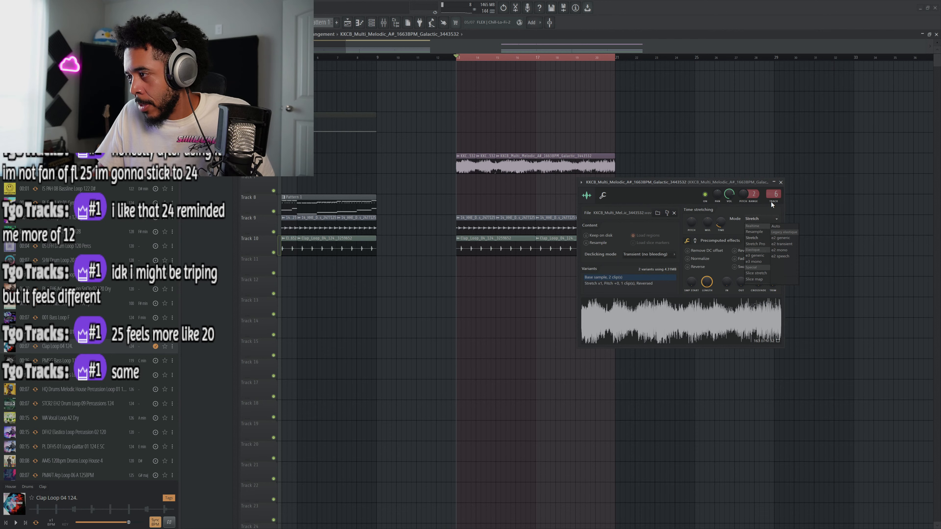
{"action": "left_click", "coordinate": [781, 182]}
{"action": "key", "text": "space"}
{"action": "double_click", "coordinate": [524, 166]}
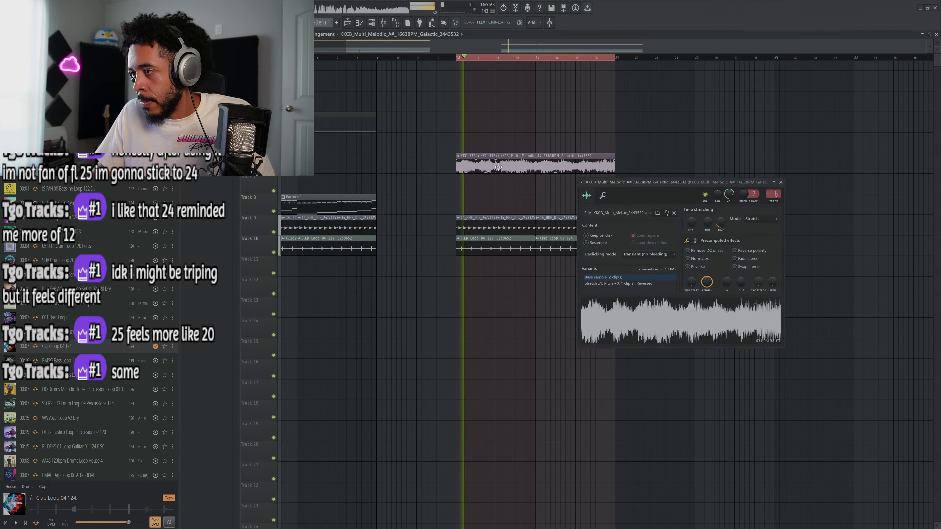
{"action": "left_click", "coordinate": [776, 202]}
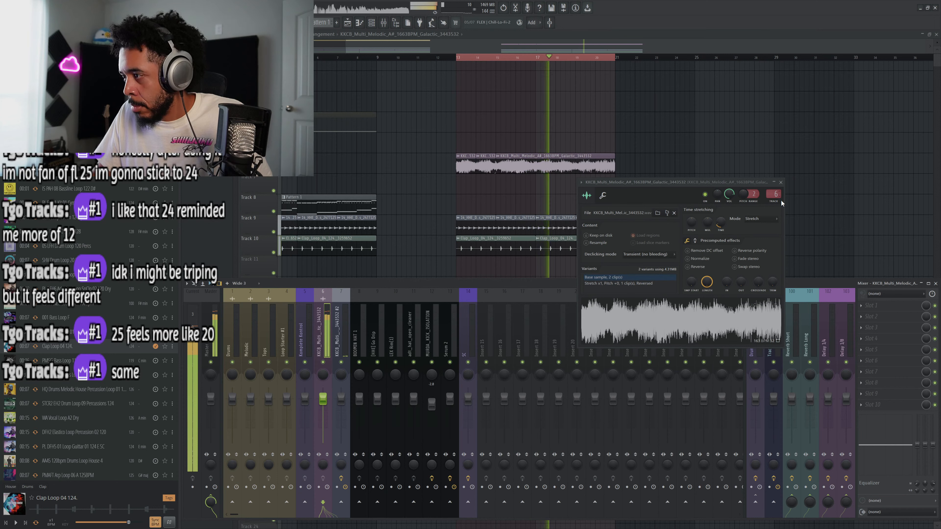
{"action": "left_click", "coordinate": [781, 182]}
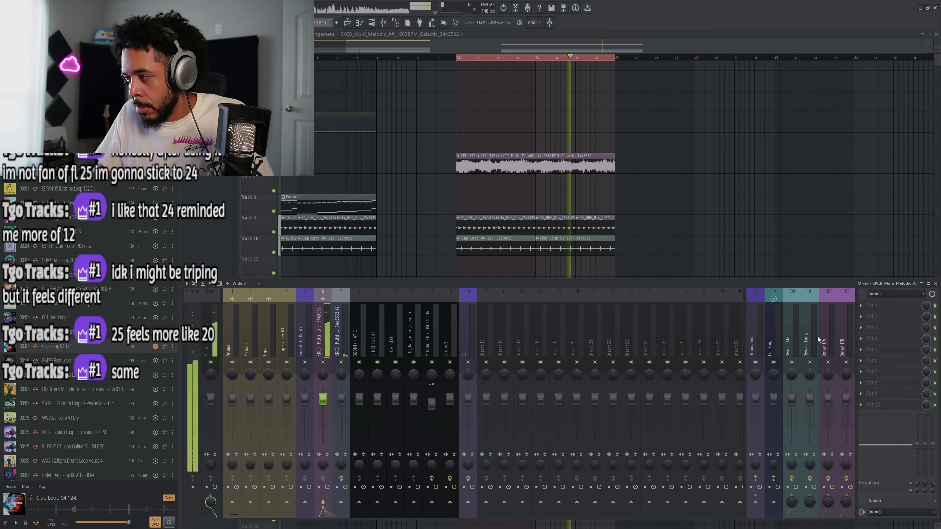
Load Gross Beat into slot 3 of the melodic loop's insert 6, and move and enlarge its window.
{"action": "left_click", "coordinate": [882, 328]}
{"action": "mouse_move", "coordinate": [820, 384]}
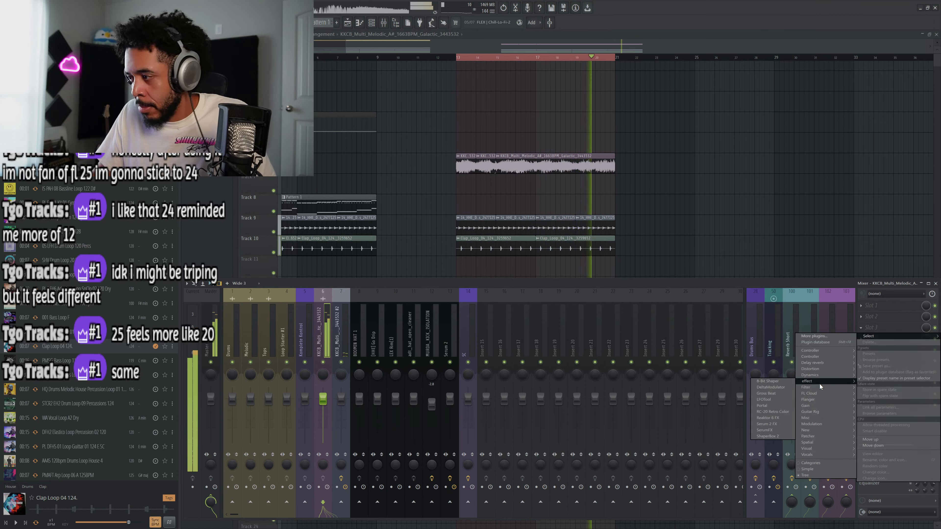
{"action": "left_click", "coordinate": [780, 395]}
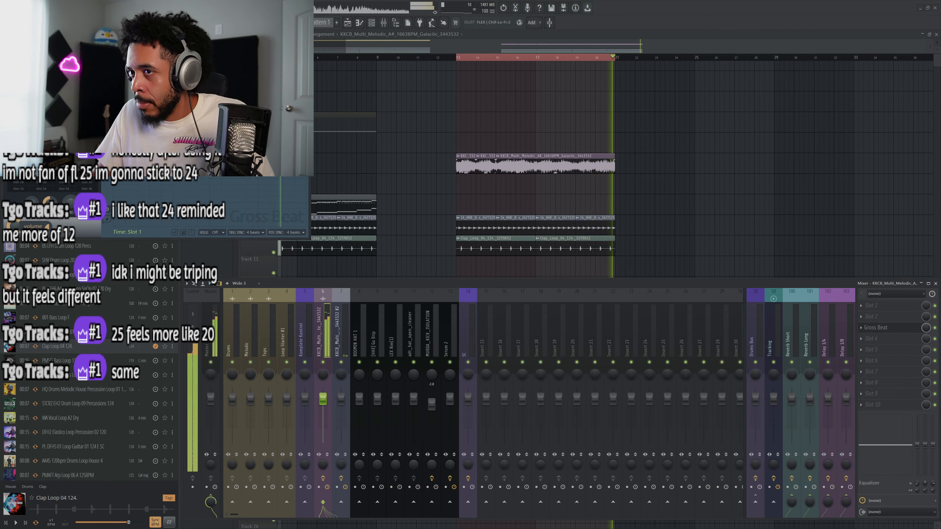
{"action": "left_click_drag", "start_coordinate": [206, 26], "coordinate": [601, 118]}
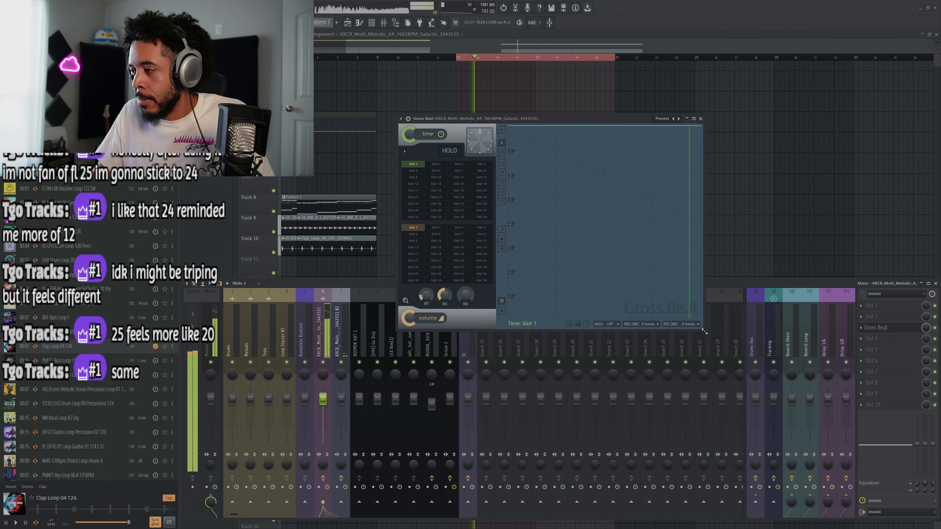
{"action": "left_click_drag", "start_coordinate": [705, 332], "coordinate": [775, 375]}
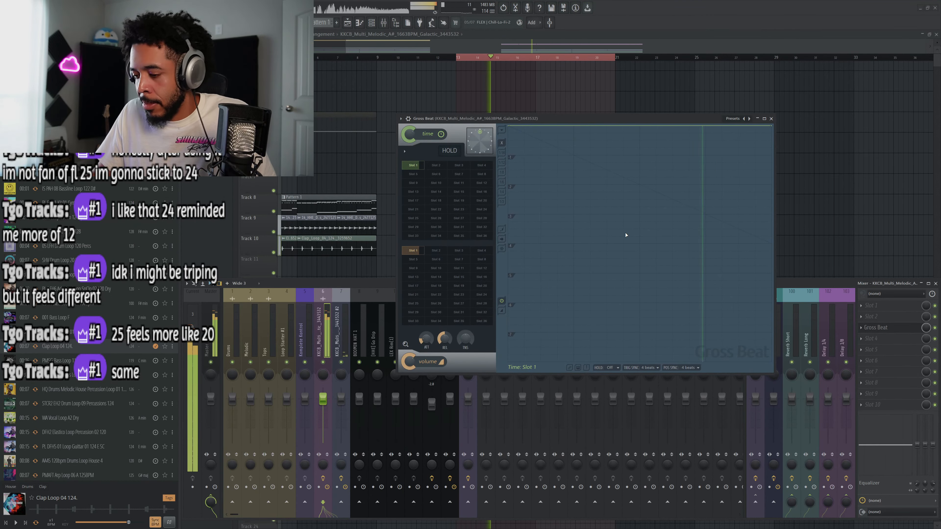
Load Gross Beat's Momentary preset, try the 1/2 Speed time effect, switch to X2 Speed and close the plugin window.
{"action": "left_click", "coordinate": [750, 118]}
{"action": "left_click", "coordinate": [774, 142]}
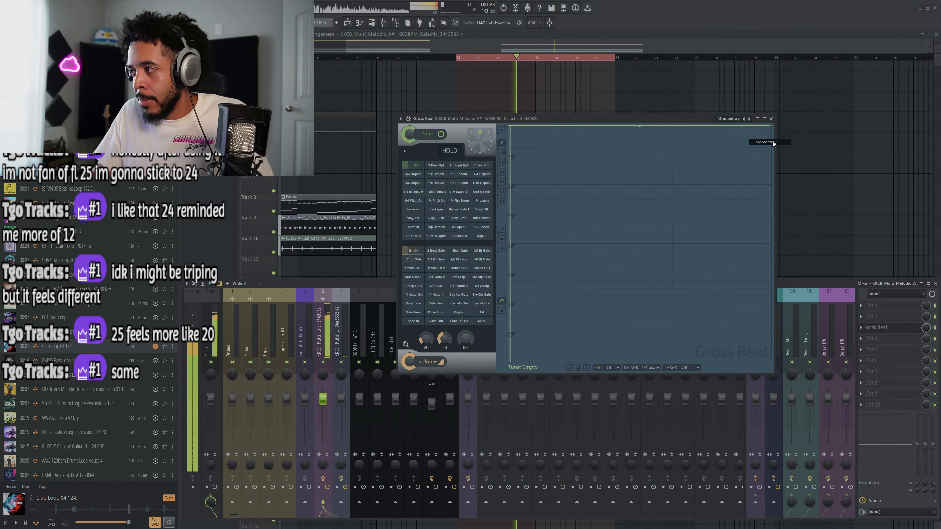
{"action": "left_click", "coordinate": [459, 227]}
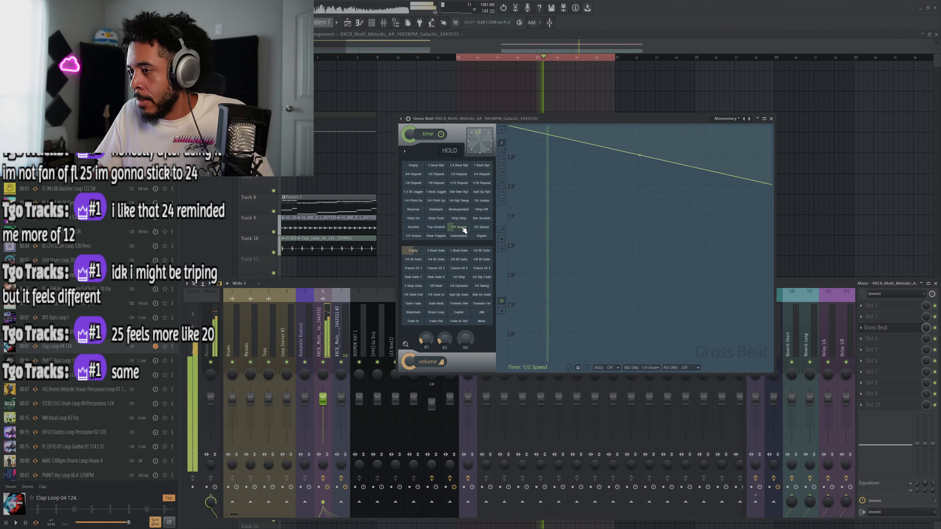
{"action": "left_click", "coordinate": [482, 227]}
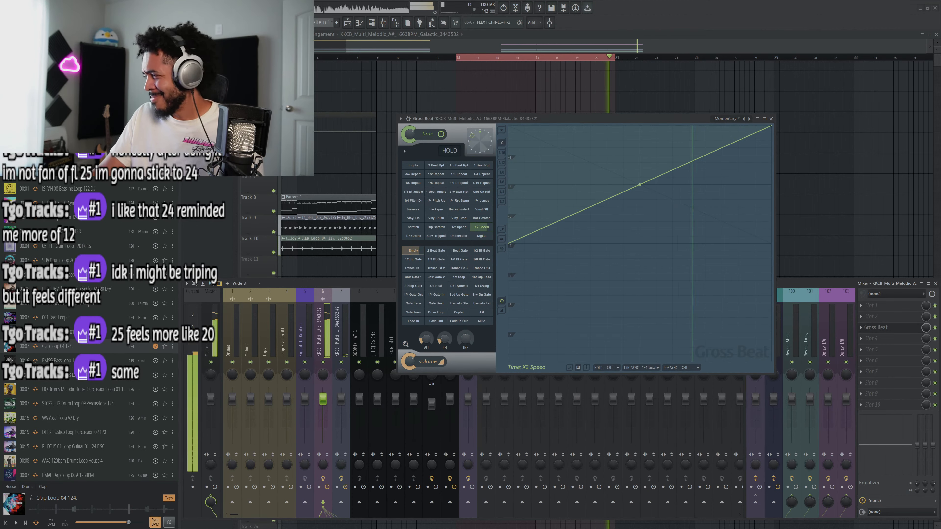
{"action": "left_click_drag", "start_coordinate": [576, 119], "coordinate": [535, 107]}
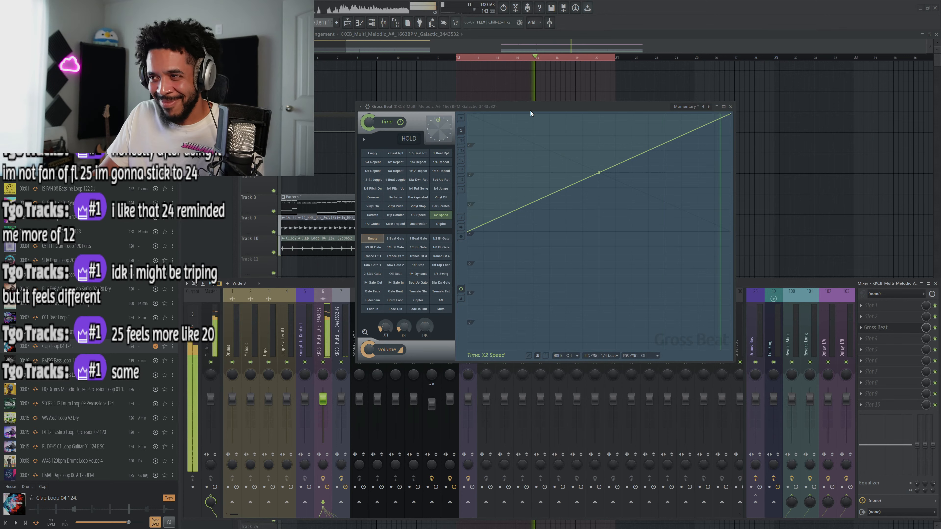
{"action": "left_click_drag", "start_coordinate": [530, 109], "coordinate": [520, 107]}
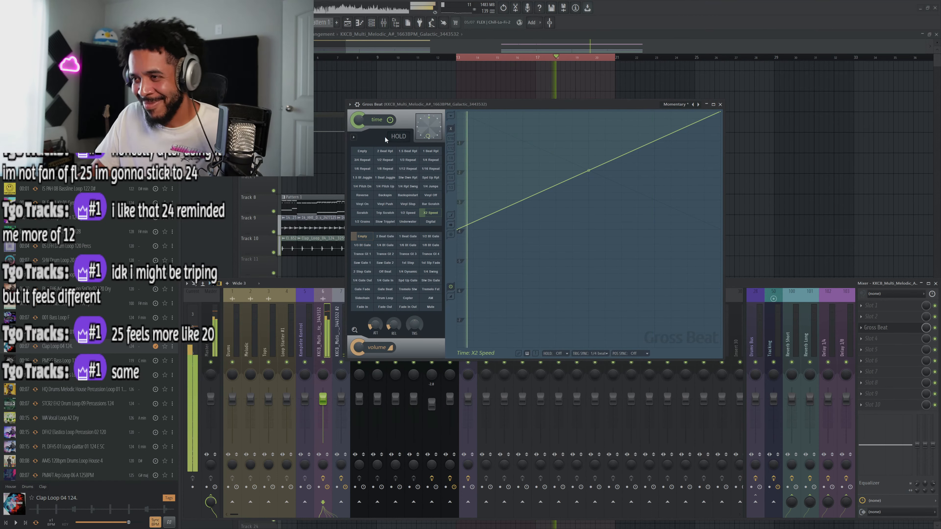
{"action": "left_click_drag", "start_coordinate": [574, 110], "coordinate": [601, 114]}
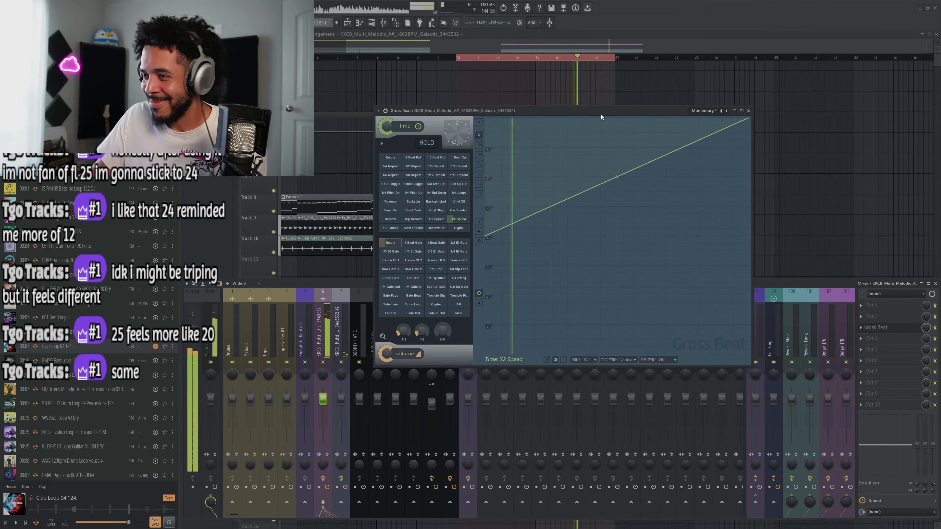
{"action": "left_click", "coordinate": [748, 110]}
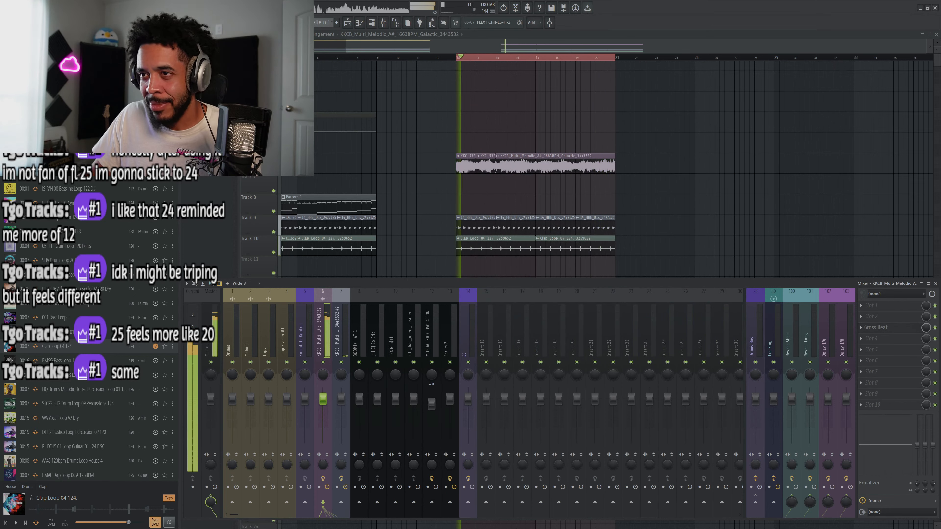
Create Pattern 3, hide the mixer, place the pattern under the melodic loop across bars 13 to 20 and stop playback.
{"action": "left_click", "coordinate": [322, 26]}
{"action": "left_click", "coordinate": [406, 32]}
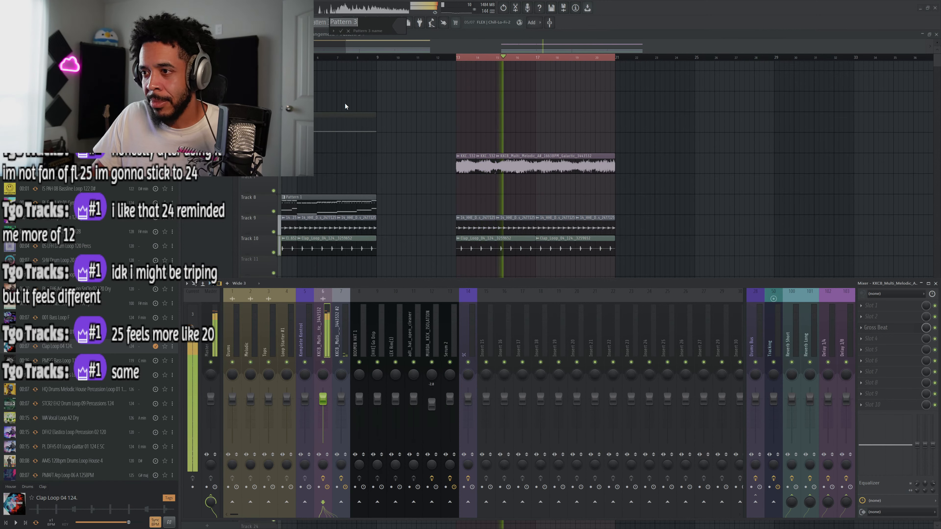
{"action": "key", "text": "Return"}
{"action": "key", "text": "F9"}
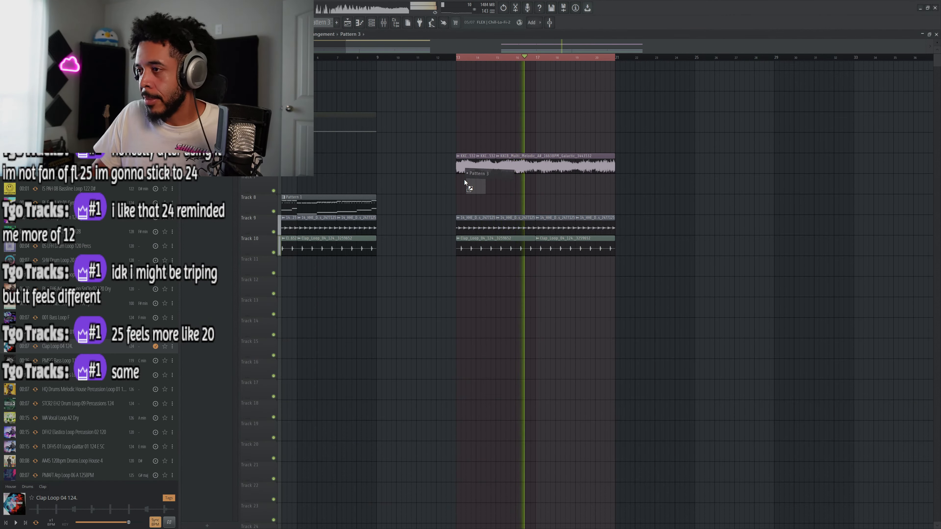
{"action": "left_click", "coordinate": [455, 186]}
{"action": "key", "text": "space"}
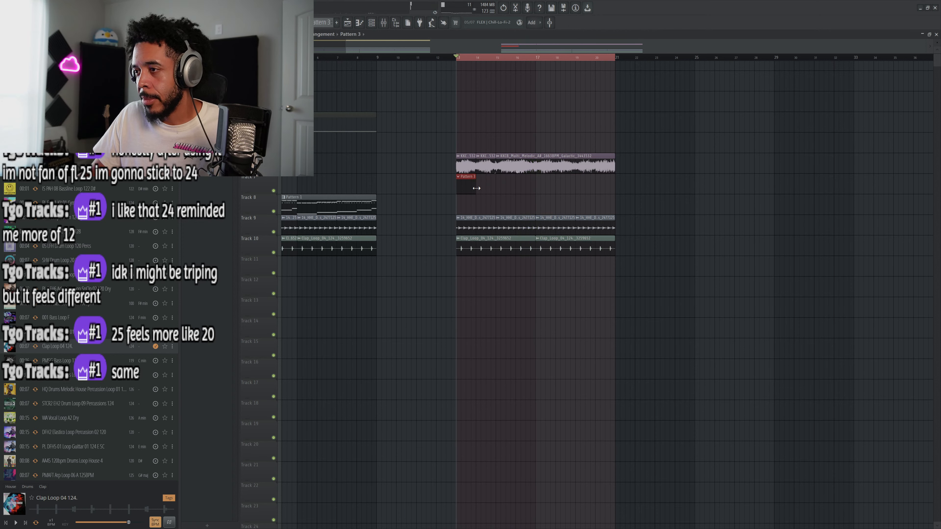
Fill every fourth step of the MURDA_KICK_WFX channel in Pattern 3, using the channel rack's Unsorted group.
{"action": "key", "text": "F6"}
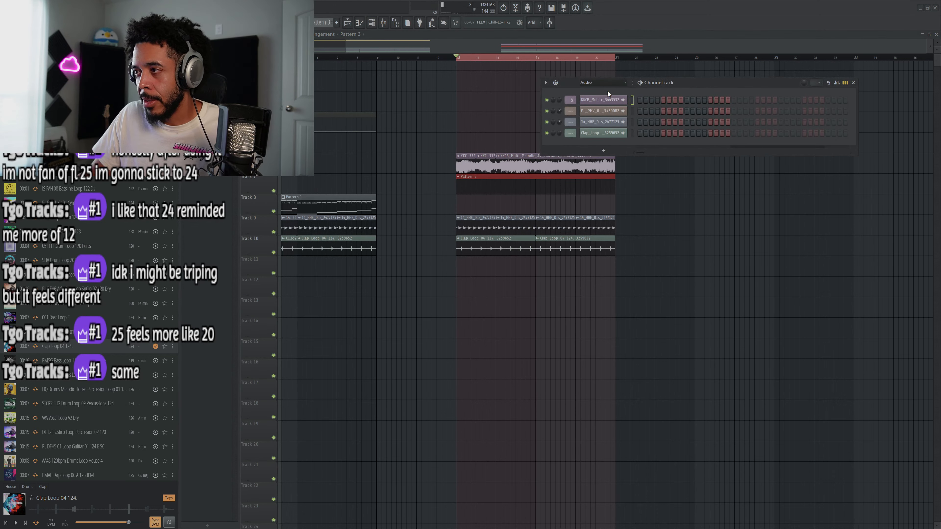
{"action": "left_click", "coordinate": [604, 91]}
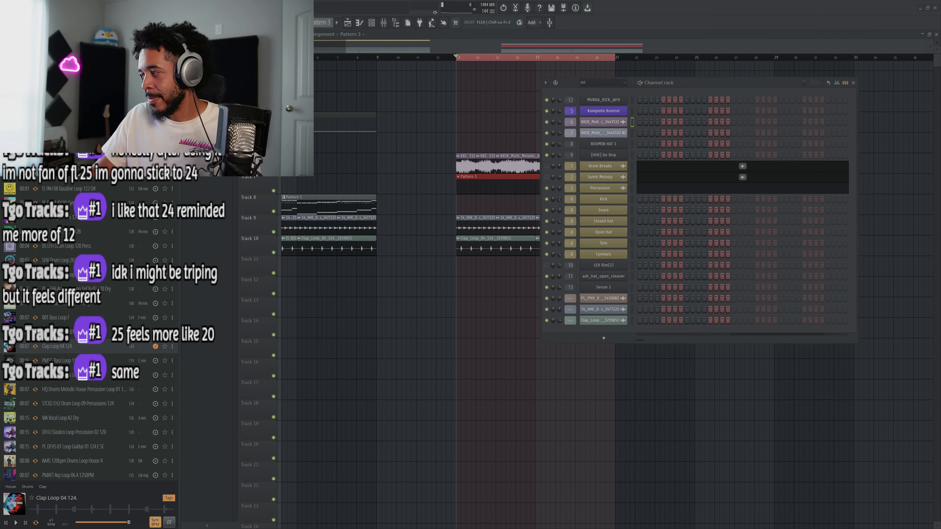
{"action": "left_click", "coordinate": [595, 111]}
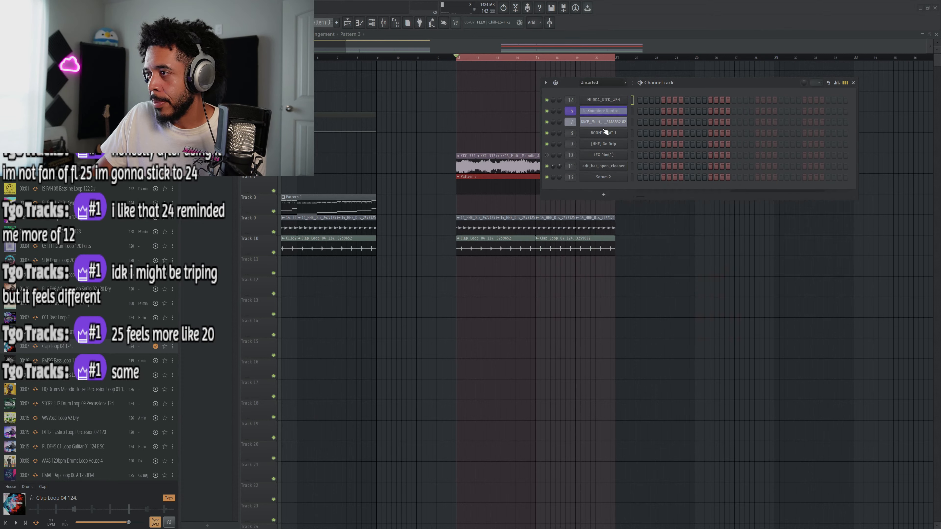
{"action": "right_click", "coordinate": [622, 104]}
{"action": "left_click", "coordinate": [708, 133]}
{"action": "key", "text": "space"}
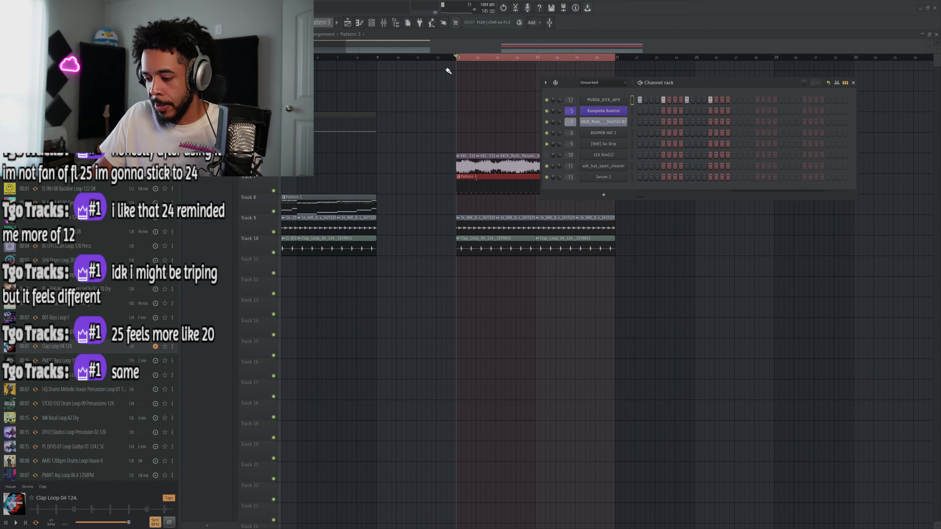
Audition the soloed melodic loop with its channel settings and the mixer open, then close the settings and the channel rack.
{"action": "key", "text": "F9"}
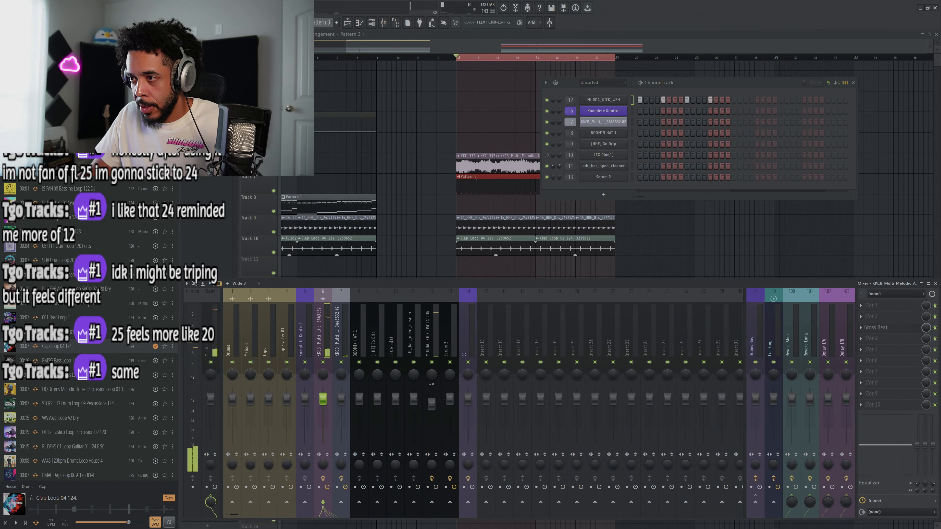
{"action": "key", "text": "F9"}
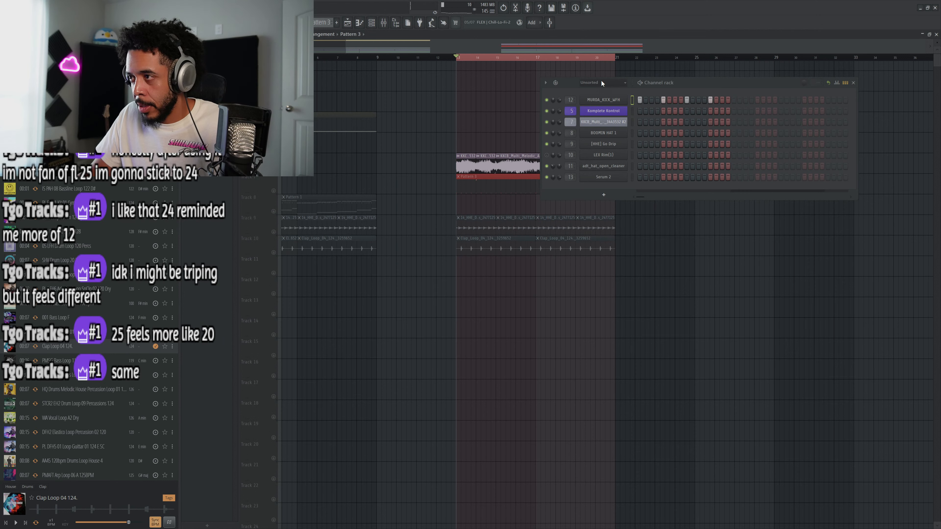
{"action": "left_click", "coordinate": [602, 82]}
{"action": "left_click", "coordinate": [599, 90]}
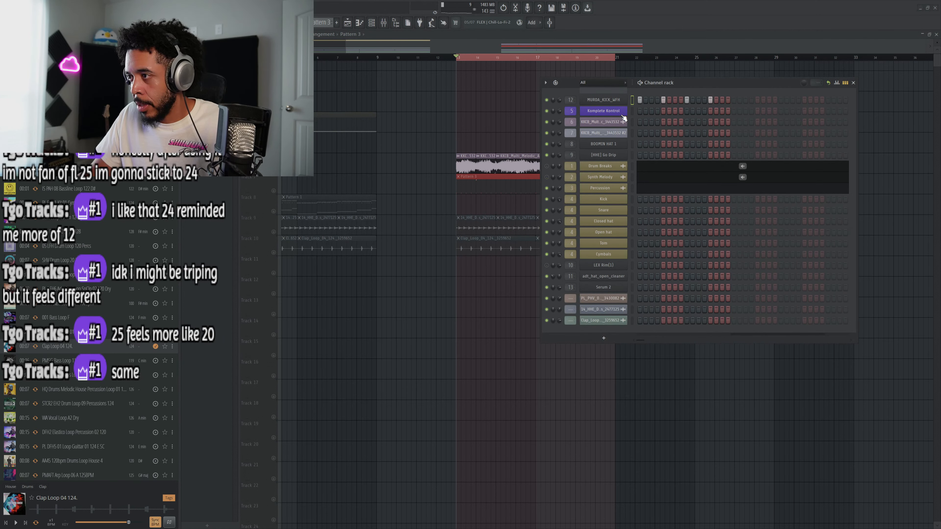
{"action": "double_click", "coordinate": [462, 169]}
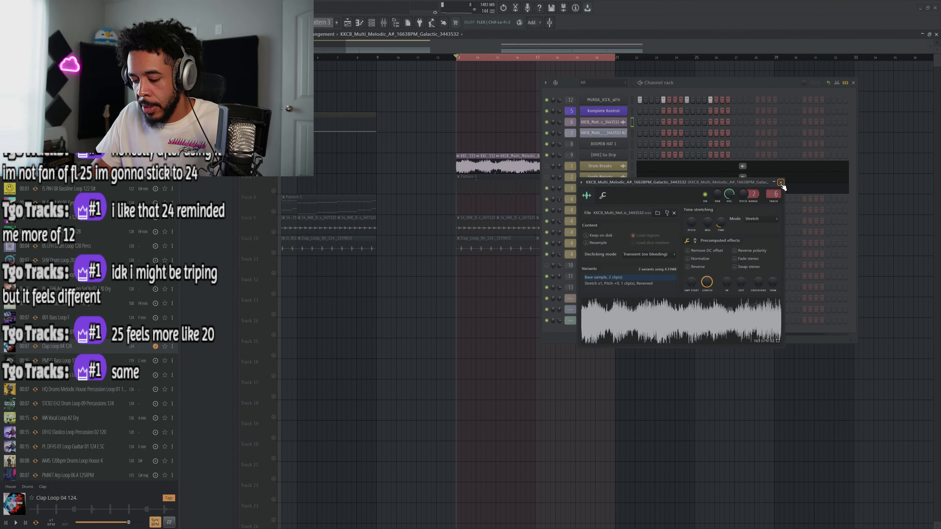
{"action": "key", "text": "F9"}
{"action": "key", "text": "space"}
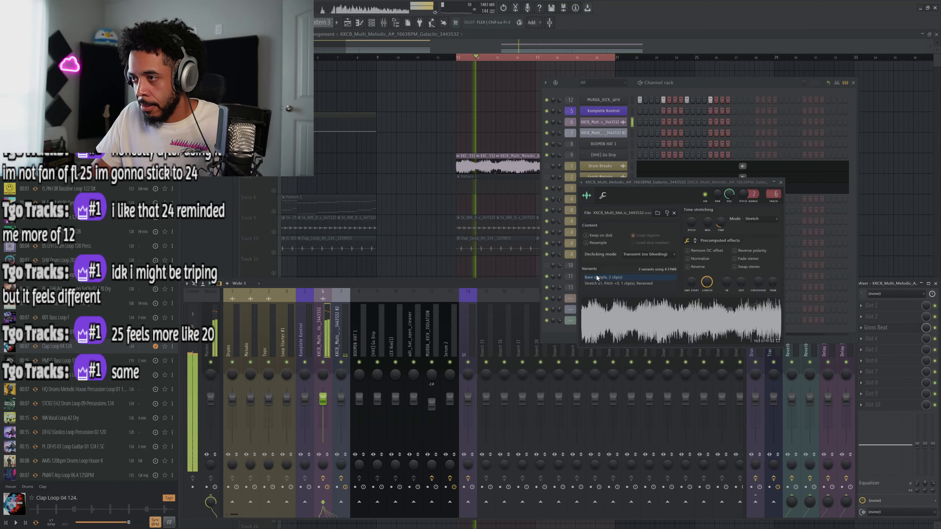
{"action": "left_click", "coordinate": [781, 182]}
{"action": "left_click", "coordinate": [854, 82]}
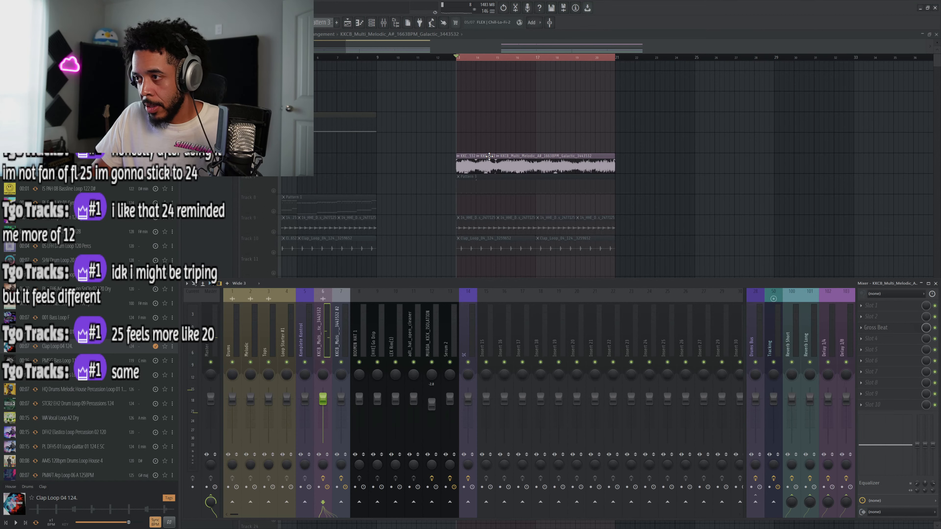
Hide the mixer and consolidate the melodic loop clips over bars 13 to 20 into one audio clip.
{"action": "key", "text": "F9"}
{"action": "left_click_drag", "start_coordinate": [665, 149], "coordinate": [447, 154]}
{"action": "key", "text": "ctrl+alt+c"}
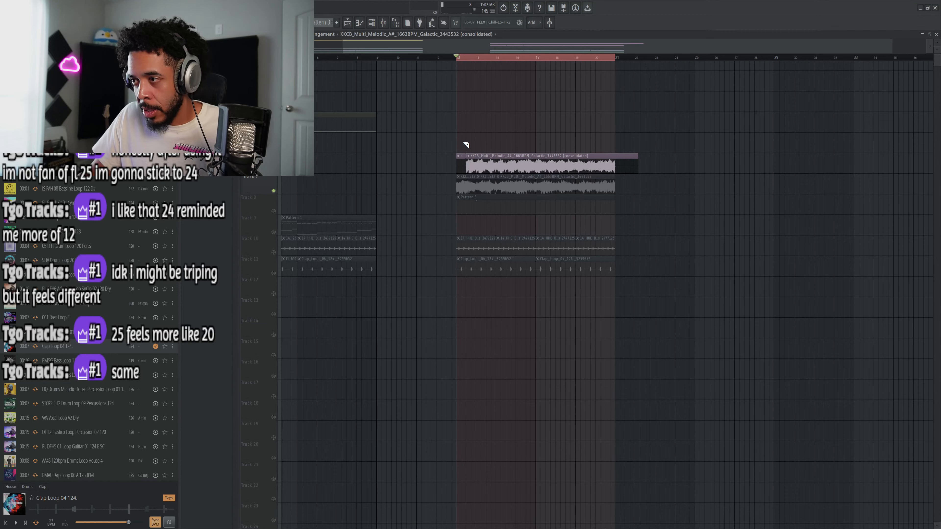
Delete the silent start of the consolidated melodic clip and move the remaining audio back to bar 13.
{"action": "scroll", "coordinate": [468, 145], "scroll_direction": "up", "scroll_amount": 10}
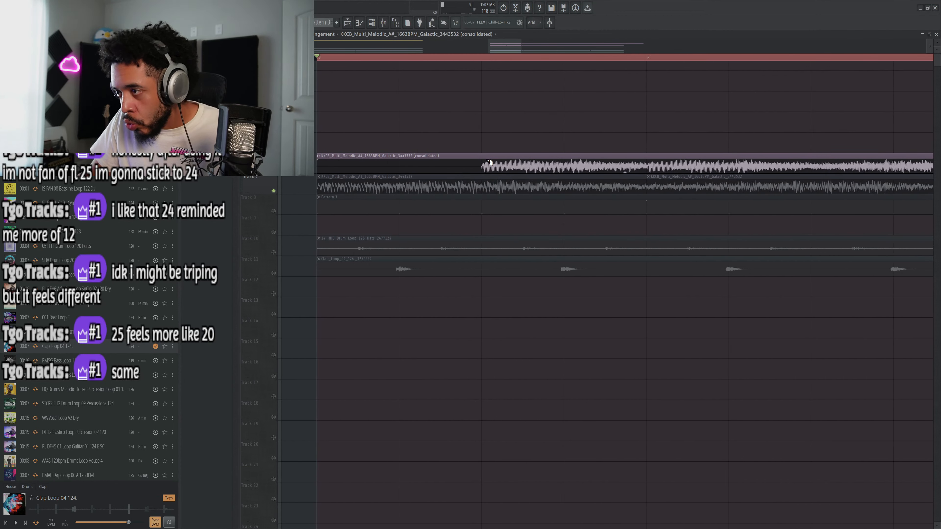
{"action": "right_click", "coordinate": [444, 158]}
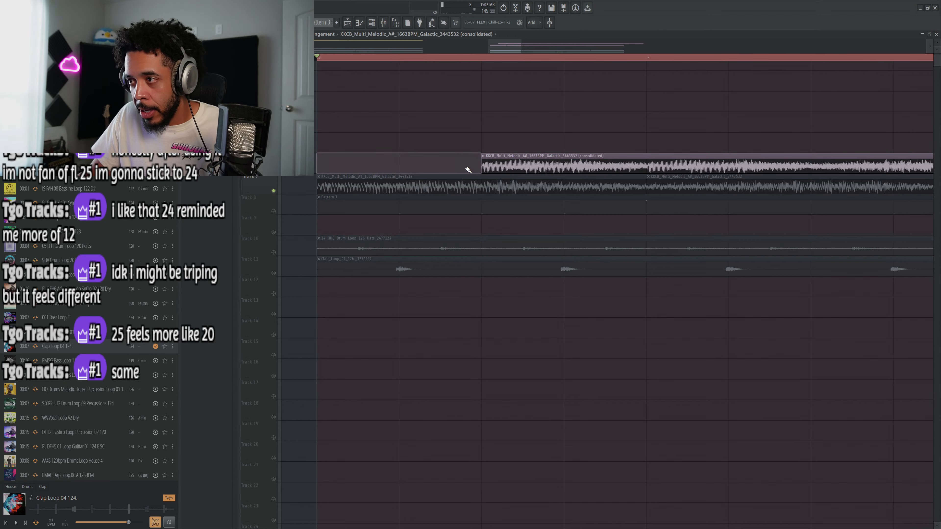
{"action": "left_click_drag", "start_coordinate": [520, 163], "coordinate": [358, 159]}
{"action": "scroll", "coordinate": [410, 141], "scroll_direction": "down", "scroll_amount": 8}
{"action": "scroll", "coordinate": [573, 148], "scroll_direction": "down", "scroll_amount": 3}
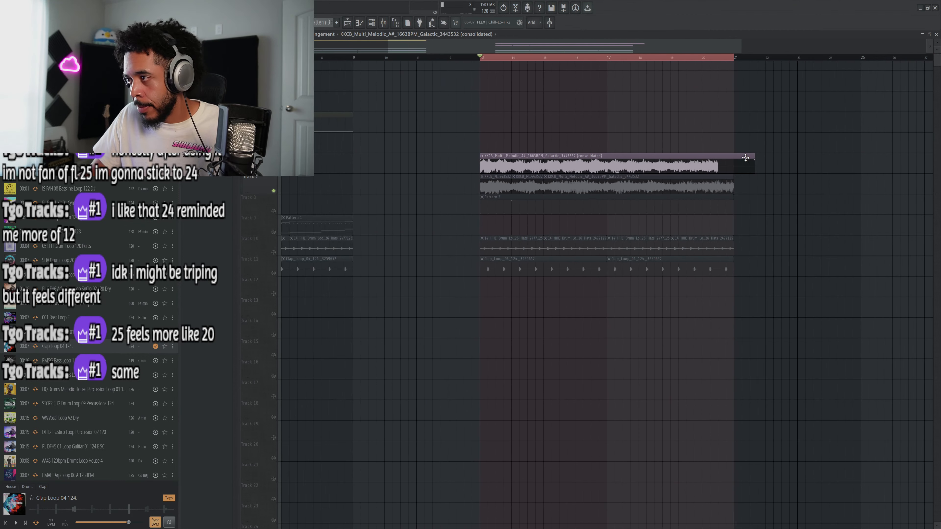
Start playback, end the track solo so the hats and claps play, and mute Track 8 with the kick pattern.
{"action": "key", "text": "space"}
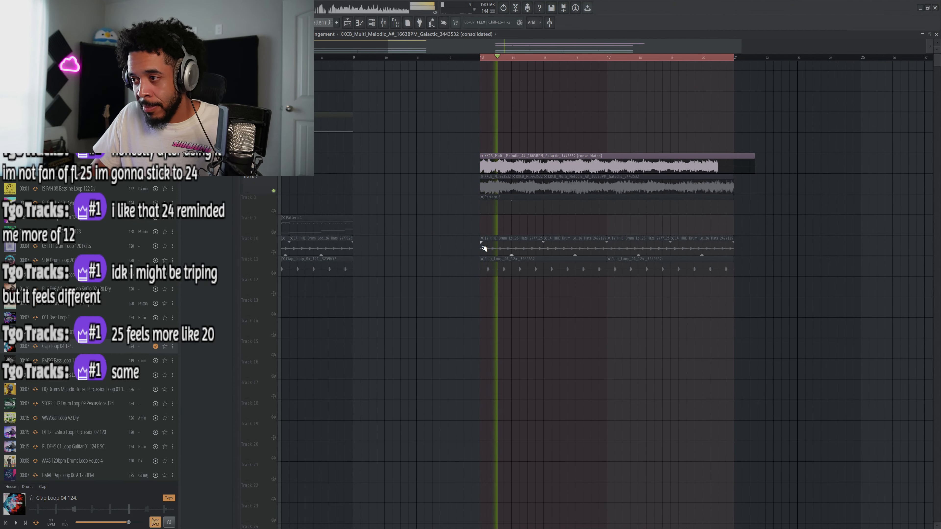
{"action": "right_click", "coordinate": [275, 212]}
{"action": "right_click", "coordinate": [275, 211]}
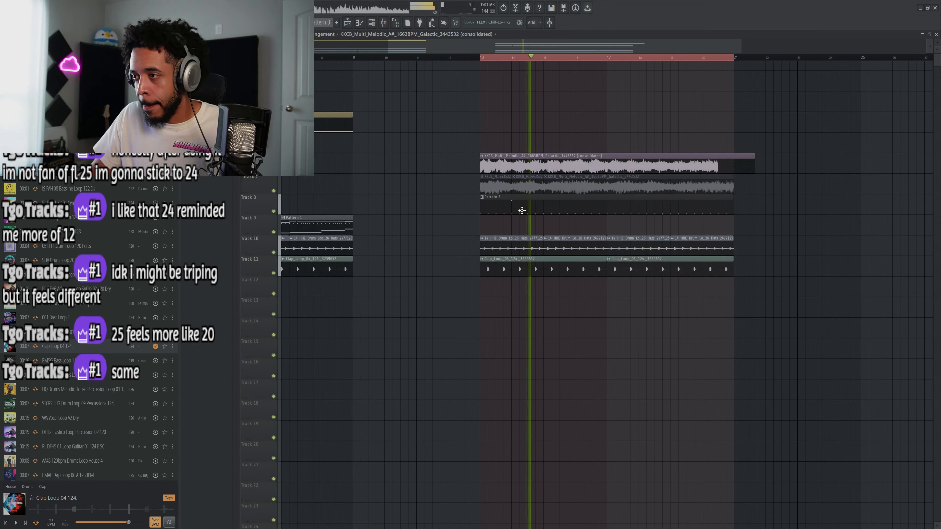
{"action": "left_click", "coordinate": [274, 211]}
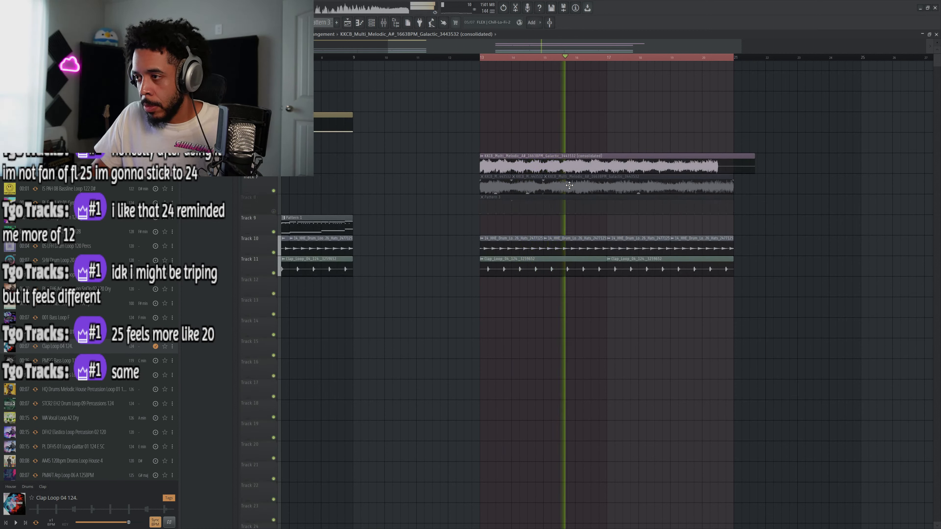
Slice the consolidated melodic clip where its audio ends and delete the silent tail.
{"action": "key", "text": "c"}
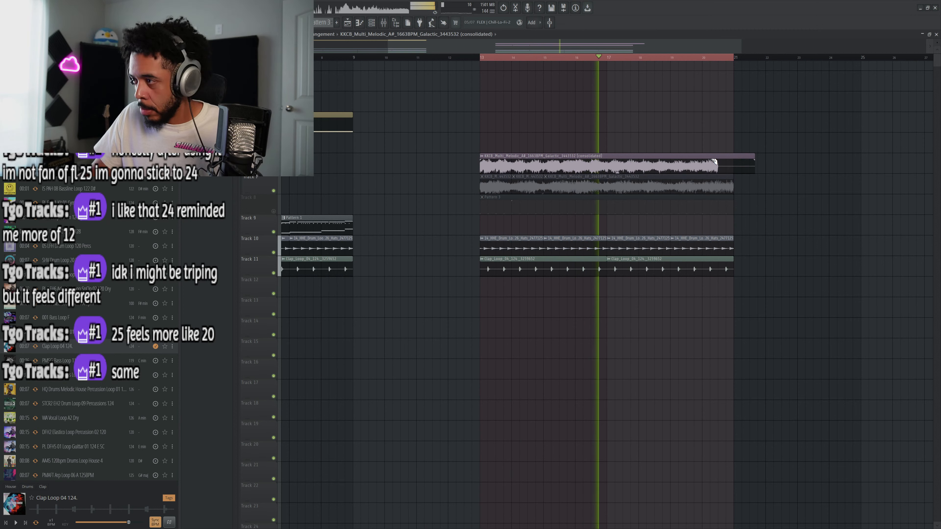
{"action": "left_click_drag", "start_coordinate": [715, 162], "coordinate": [720, 170]}
{"action": "right_click", "coordinate": [723, 173]}
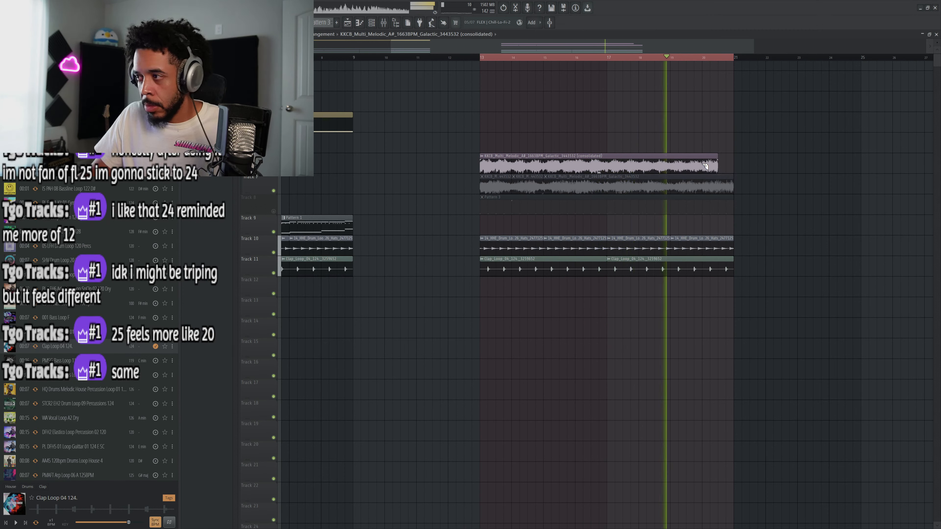
Slice a short piece off the end of the consolidated melodic clip, repeat it up to bar 21 and reverse the last piece.
{"action": "key", "text": "c"}
{"action": "left_click_drag", "start_coordinate": [702, 140], "coordinate": [724, 164]}
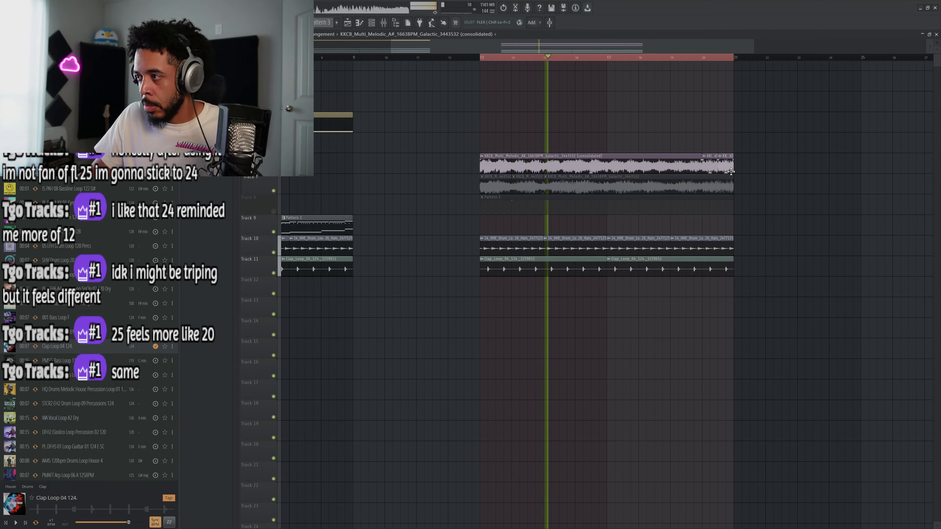
{"action": "double_click", "coordinate": [725, 163]}
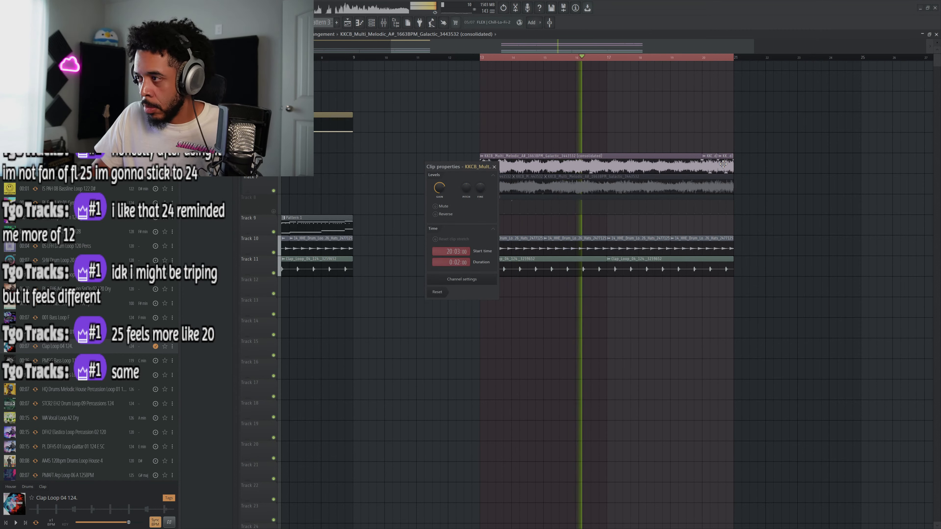
{"action": "left_click", "coordinate": [442, 215]}
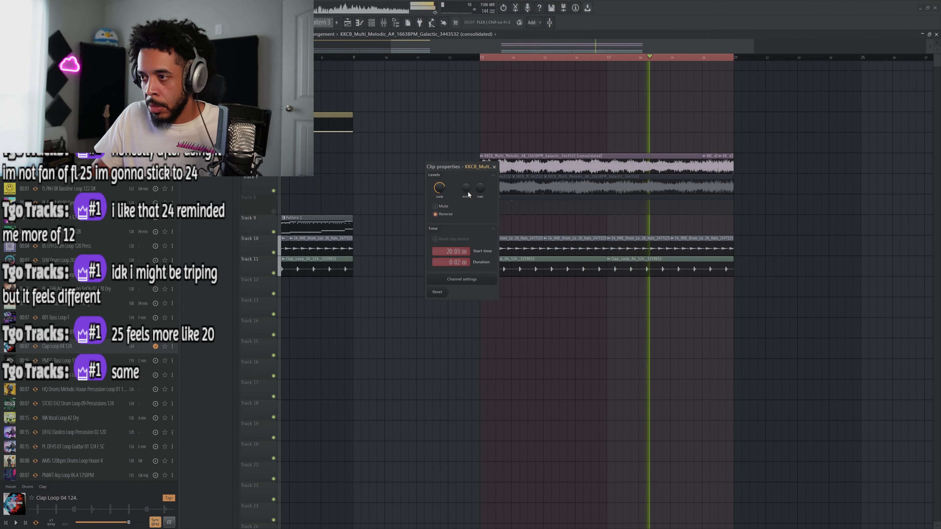
{"action": "left_click", "coordinate": [494, 166]}
{"action": "scroll", "coordinate": [661, 147], "scroll_direction": "up", "scroll_amount": 3}
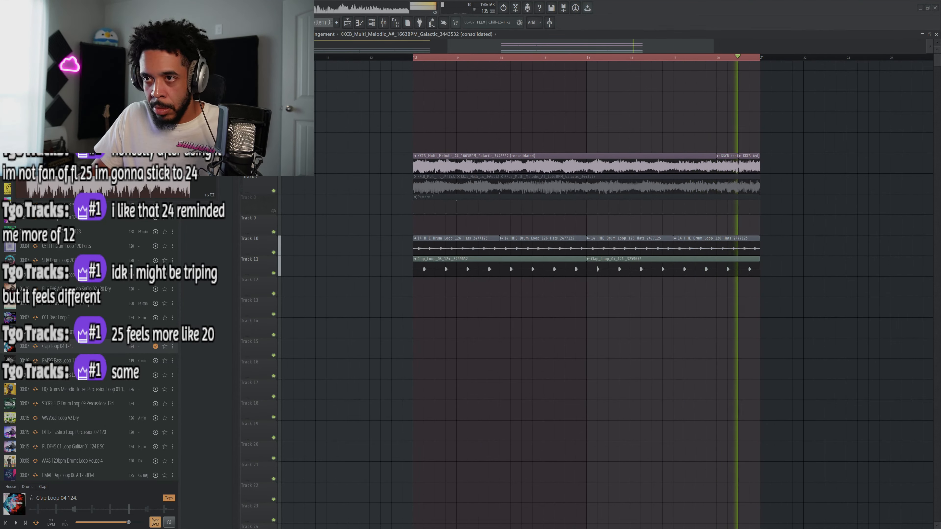
Load Fruity Parametric EQ 2 in slot 3 of the consolidated melodic clip's mixer track and apply its Band preset.
{"action": "key", "text": "F9"}
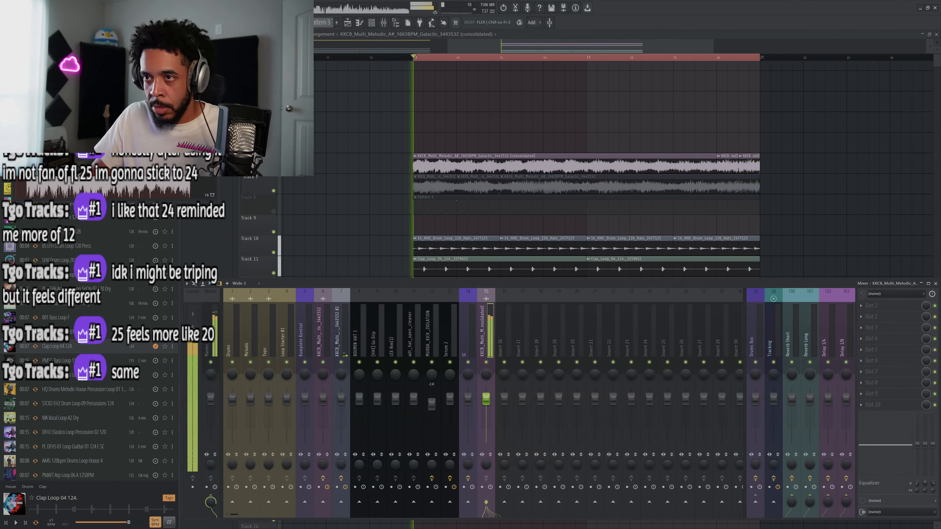
{"action": "left_click", "coordinate": [869, 328]}
{"action": "mouse_move", "coordinate": [820, 379]}
{"action": "left_click", "coordinate": [777, 412]}
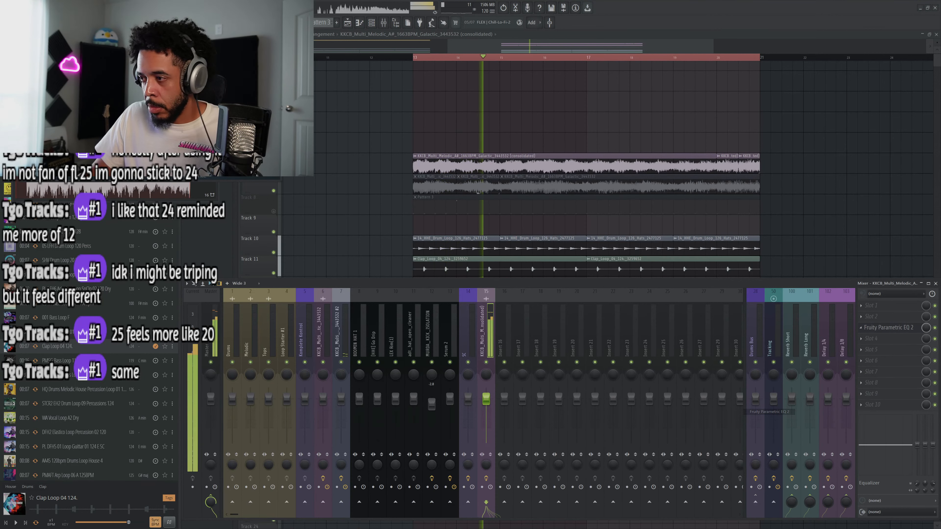
{"action": "left_click", "coordinate": [605, 139]}
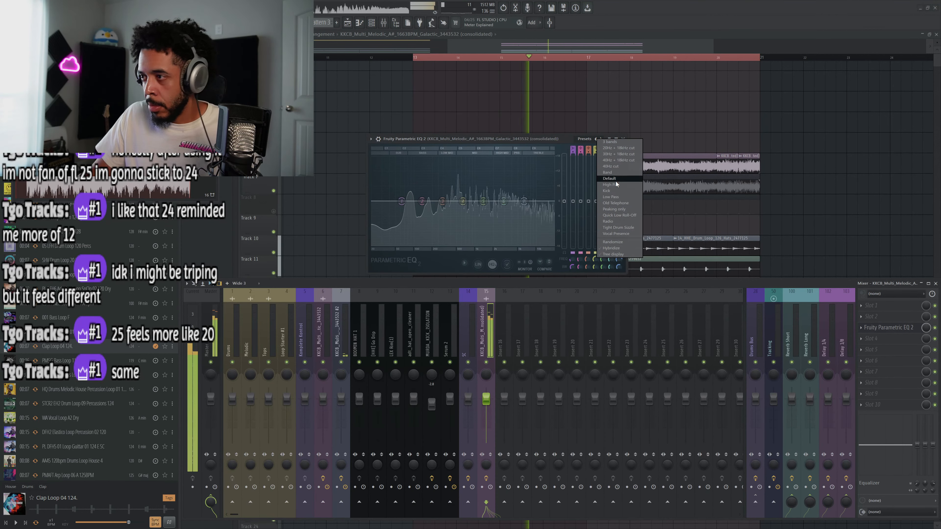
{"action": "left_click", "coordinate": [623, 173]}
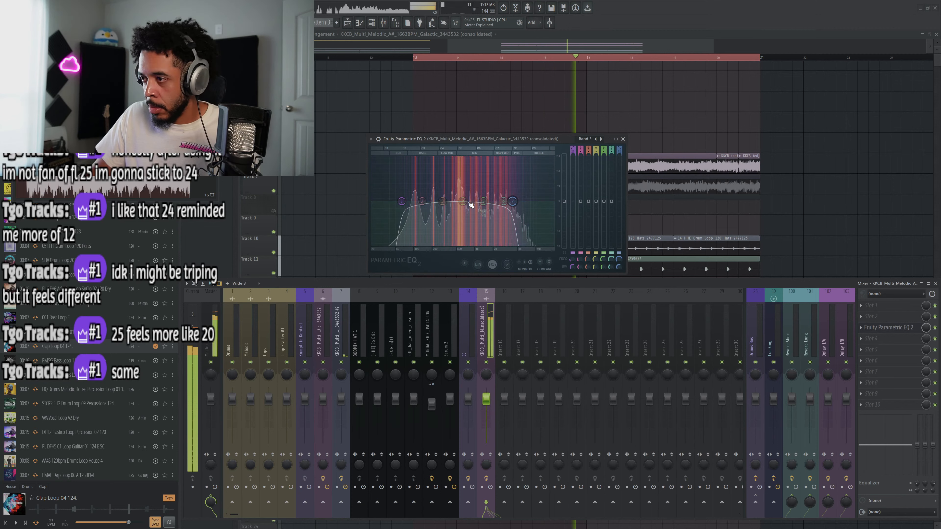
Shift the low-cut and high-cut points of the melodic track's EQ band curve to higher frequencies.
{"action": "left_click_drag", "start_coordinate": [402, 201], "coordinate": [437, 201]}
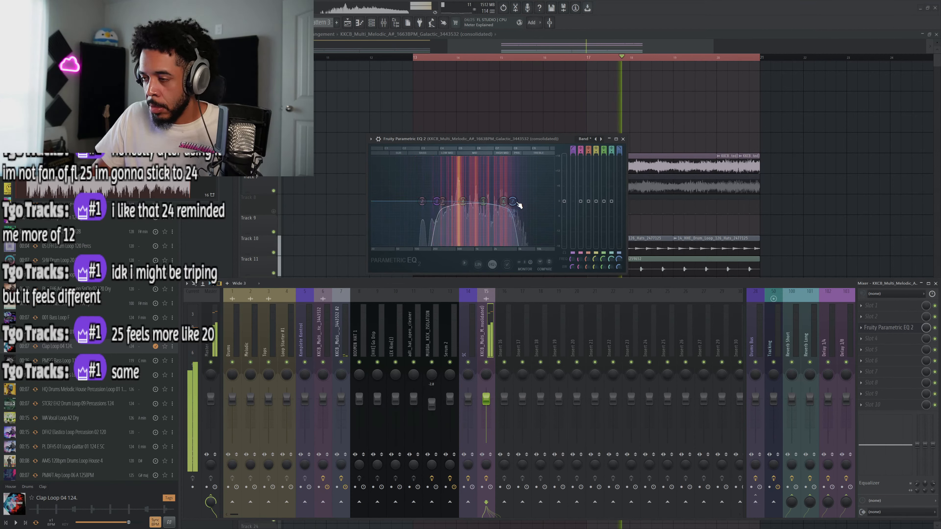
{"action": "left_click_drag", "start_coordinate": [514, 201], "coordinate": [533, 202]}
{"action": "left_click_drag", "start_coordinate": [438, 201], "coordinate": [432, 201]}
{"action": "left_click_drag", "start_coordinate": [533, 201], "coordinate": [539, 202]}
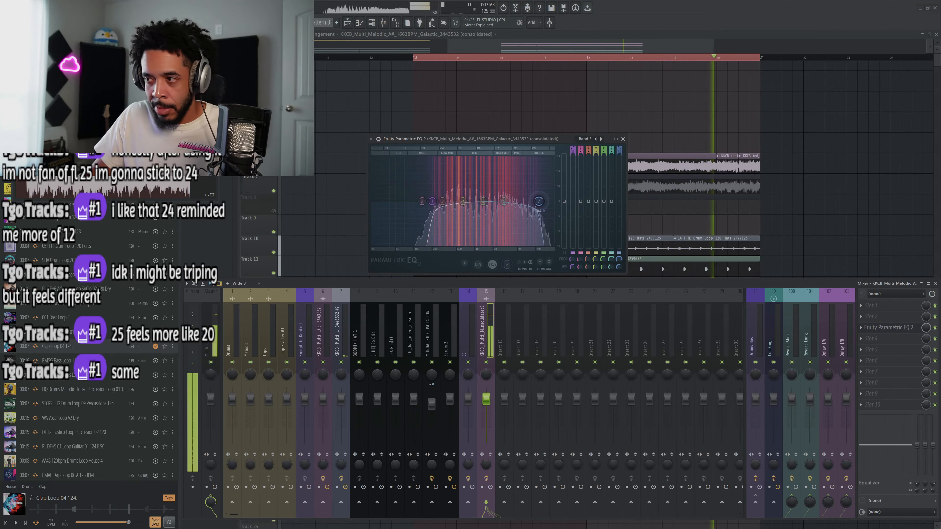
Add LFOTool after Fruity Parametric EQ 2 on the melodic mixer track.
{"action": "left_click", "coordinate": [874, 339]}
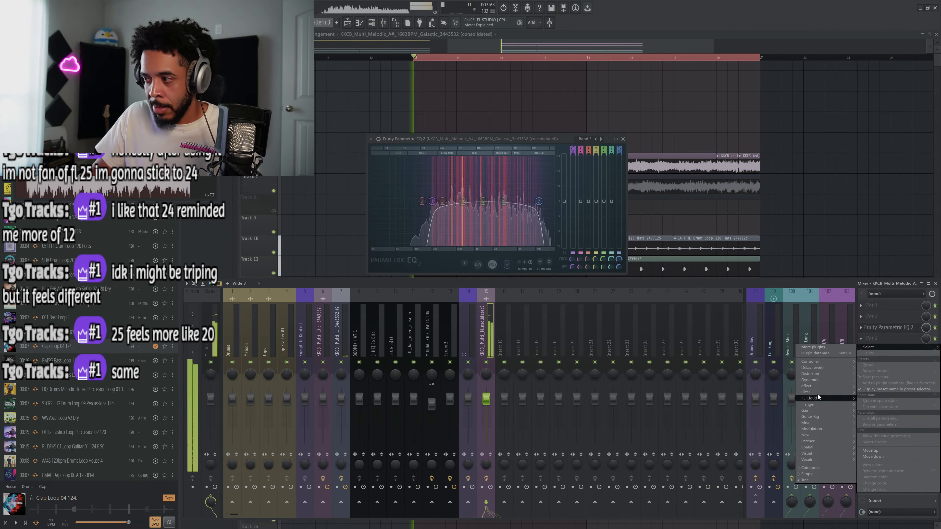
{"action": "mouse_move", "coordinate": [820, 388]}
{"action": "left_click", "coordinate": [777, 405]}
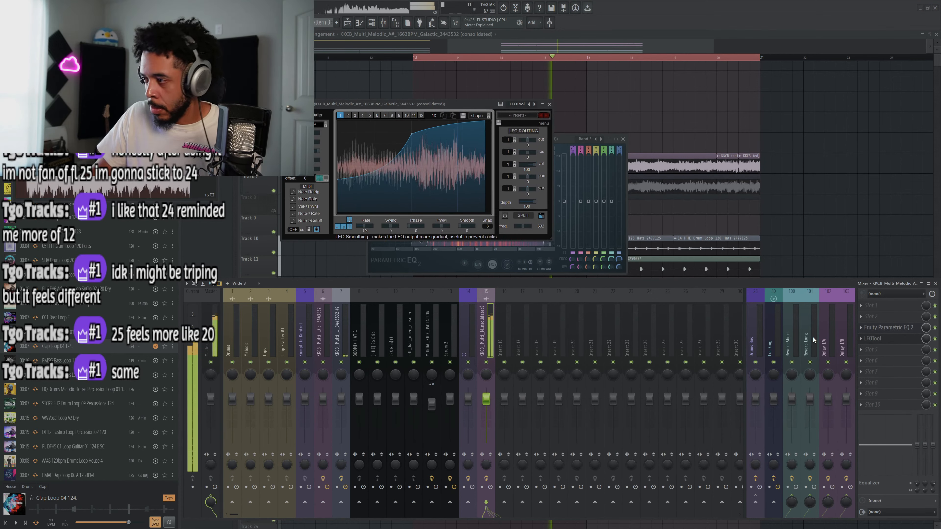
Insert ValhallaRoom between the EQ and LFOTool on the melodic track and lower its mix to about 50%.
{"action": "right_click", "coordinate": [868, 339]}
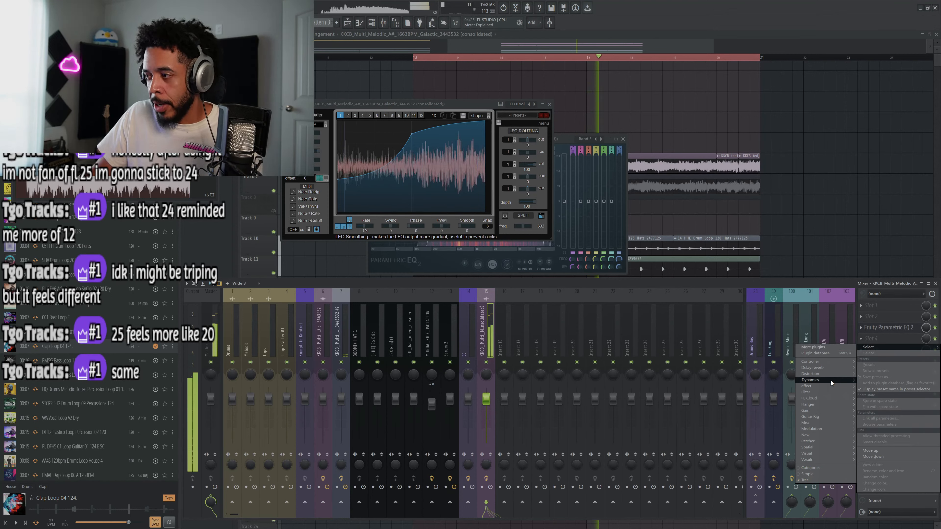
{"action": "mouse_move", "coordinate": [826, 370]}
{"action": "left_click", "coordinate": [770, 432]}
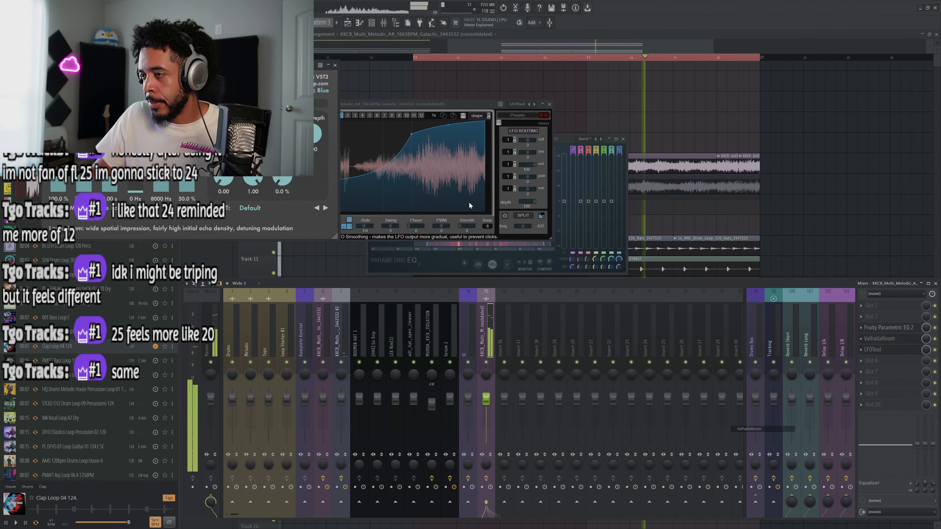
{"action": "left_click_drag", "start_coordinate": [186, 65], "coordinate": [294, 86]}
{"action": "left_click_drag", "start_coordinate": [167, 143], "coordinate": [167, 174]}
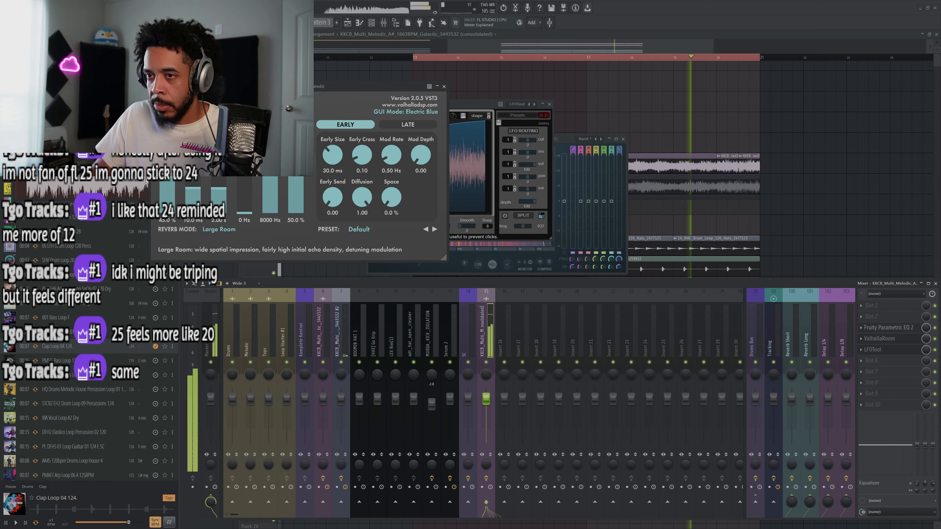
{"action": "left_click_drag", "start_coordinate": [476, 105], "coordinate": [538, 111]}
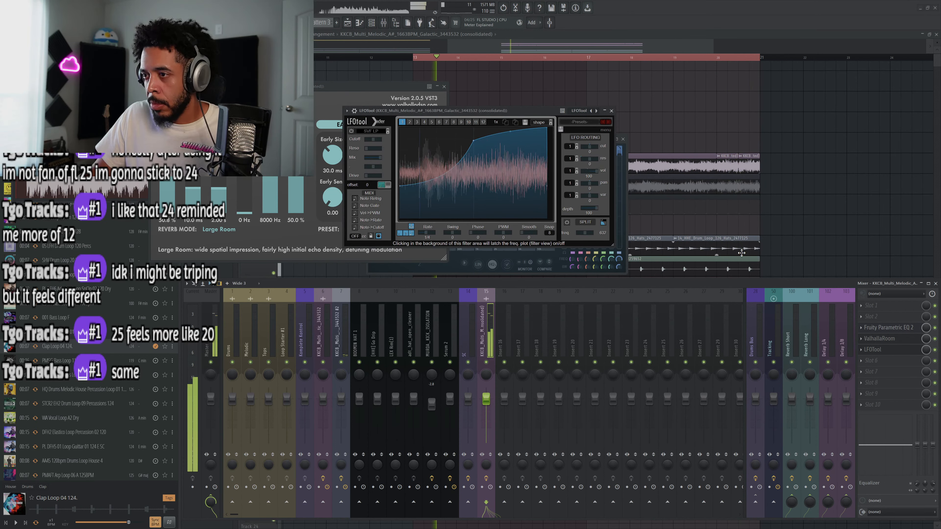
Add a second Fruity Parametric EQ 2 after LFOTool with the Band preset, raising its low-cut and high-cut points slightly.
{"action": "left_click", "coordinate": [875, 364]}
{"action": "mouse_move", "coordinate": [821, 416]}
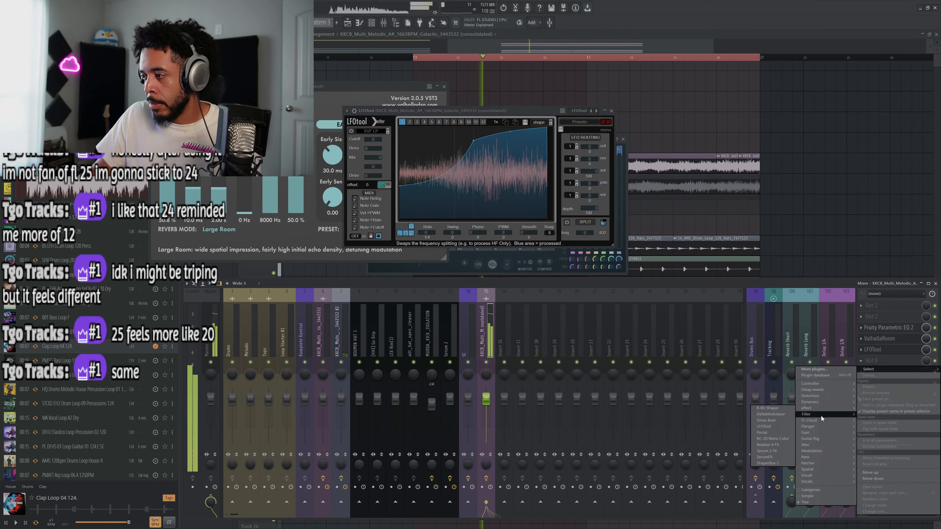
{"action": "left_click", "coordinate": [773, 444]}
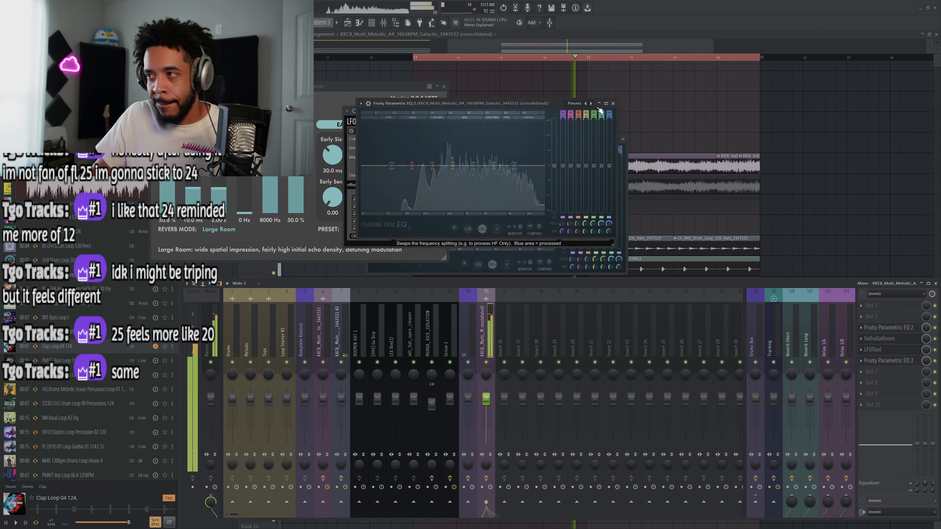
{"action": "left_click", "coordinate": [592, 105]}
{"action": "left_click", "coordinate": [612, 138]}
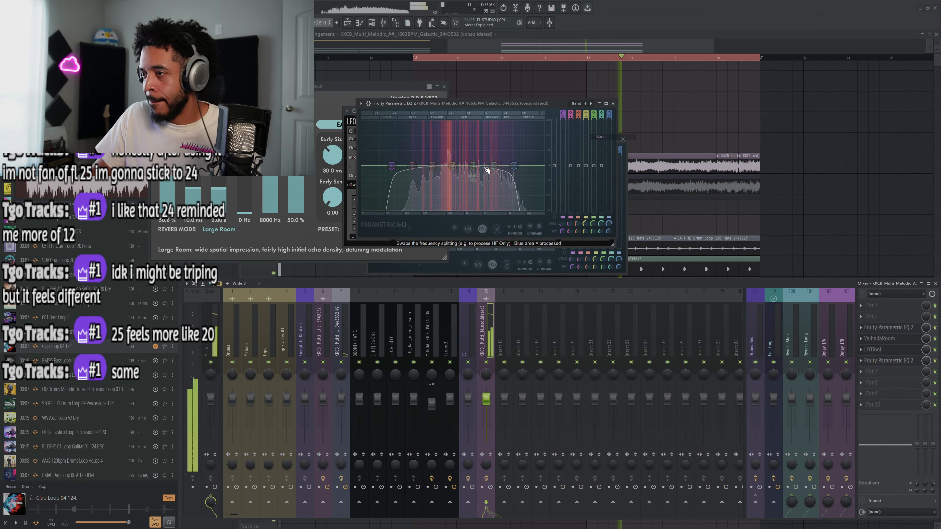
{"action": "left_click_drag", "start_coordinate": [394, 166], "coordinate": [412, 166]}
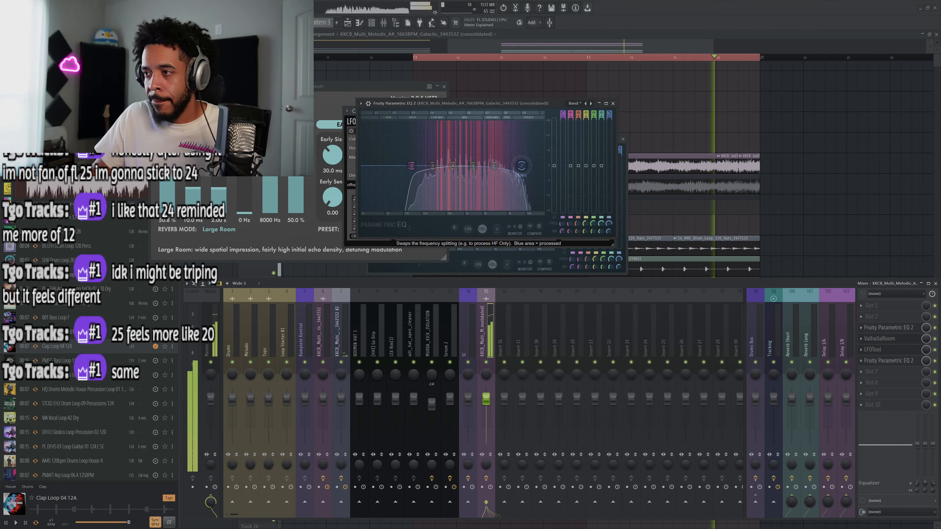
Close all open plugin windows and the mixer, and unmute Track 8 with the kick pattern.
{"action": "left_click", "coordinate": [613, 104]}
{"action": "left_click", "coordinate": [611, 110]}
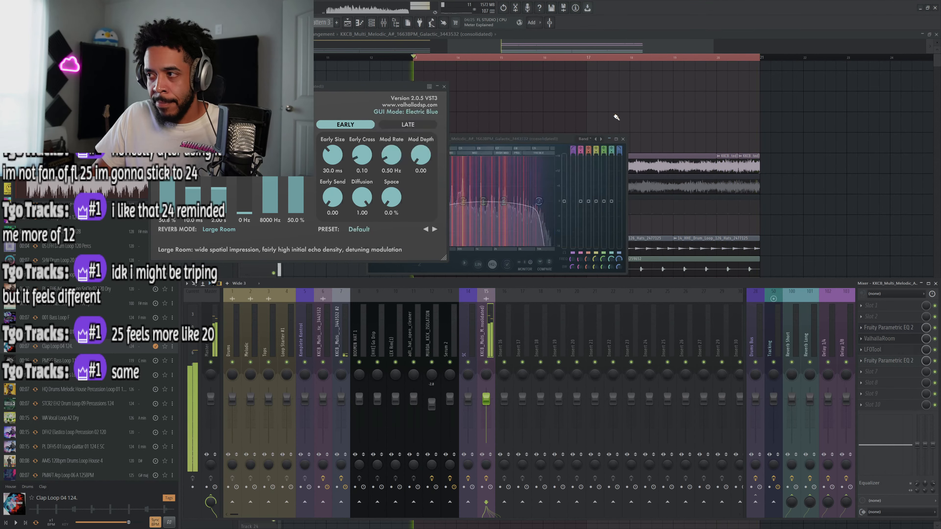
{"action": "left_click", "coordinate": [623, 139]}
{"action": "left_click", "coordinate": [445, 88]}
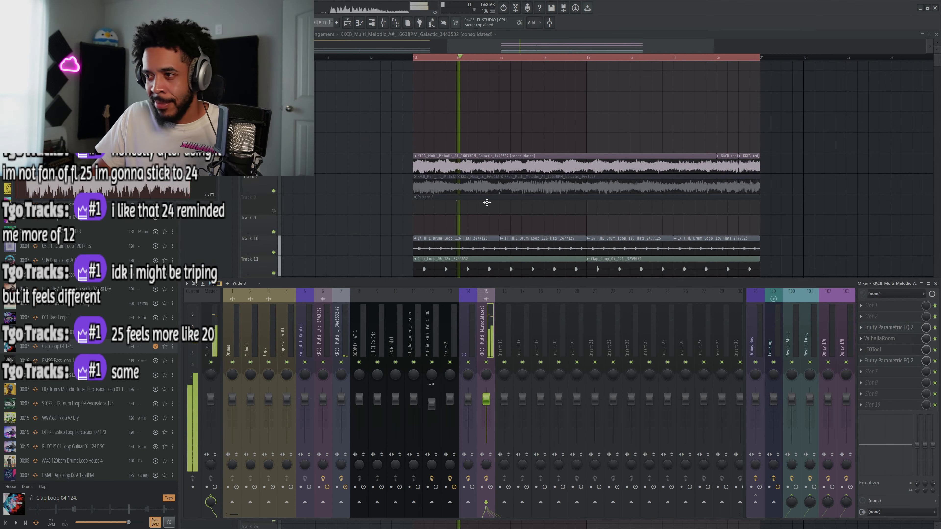
{"action": "key", "text": "F9"}
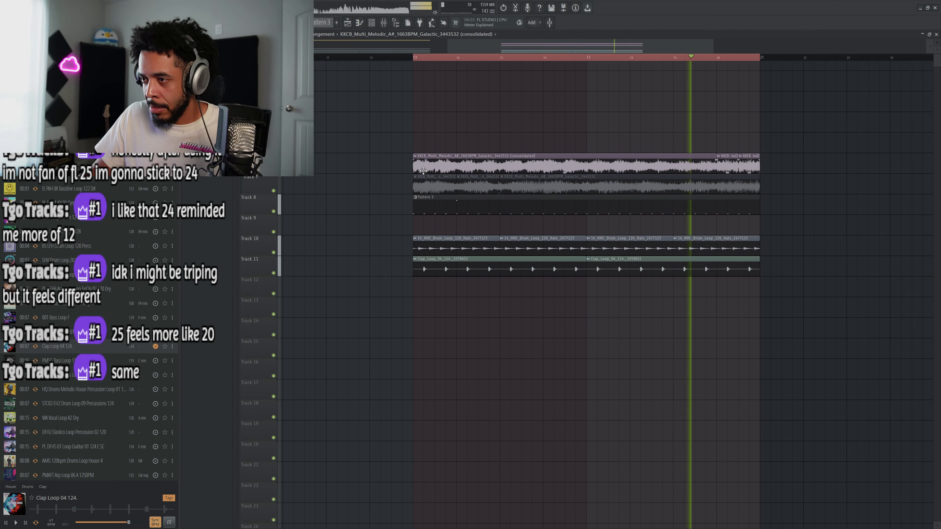
Show all channels in the channel rack, record a Serum 2 bass part into Pattern 3 and open it in the piano roll.
{"action": "key", "text": "F6"}
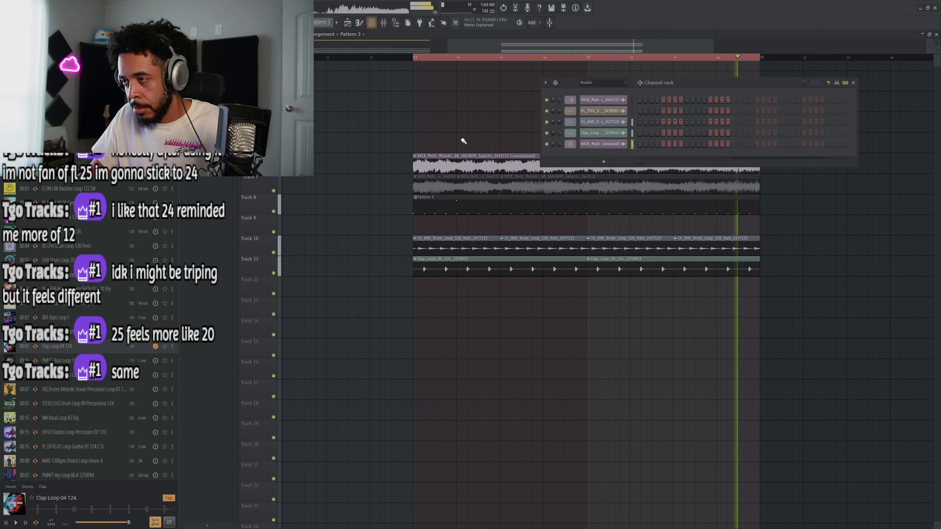
{"action": "left_click", "coordinate": [613, 84]}
{"action": "left_click", "coordinate": [601, 93]}
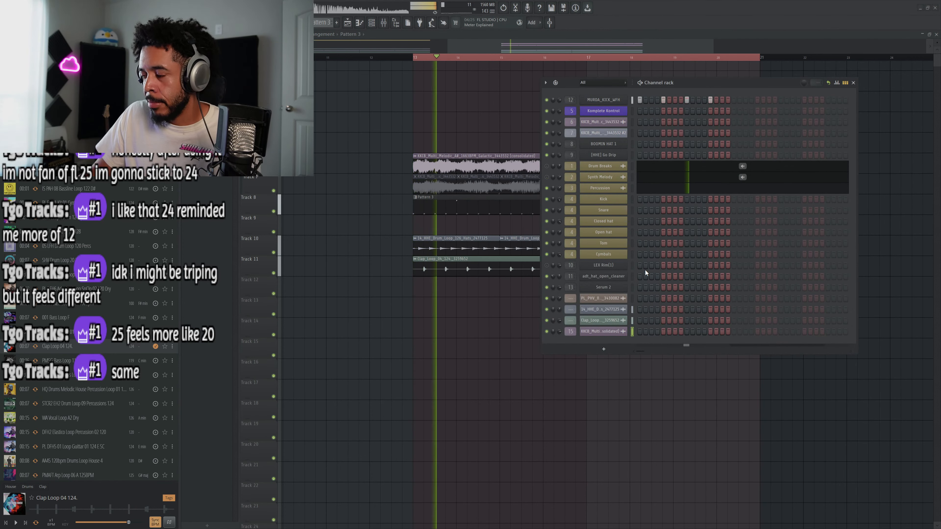
{"action": "left_click", "coordinate": [631, 287]}
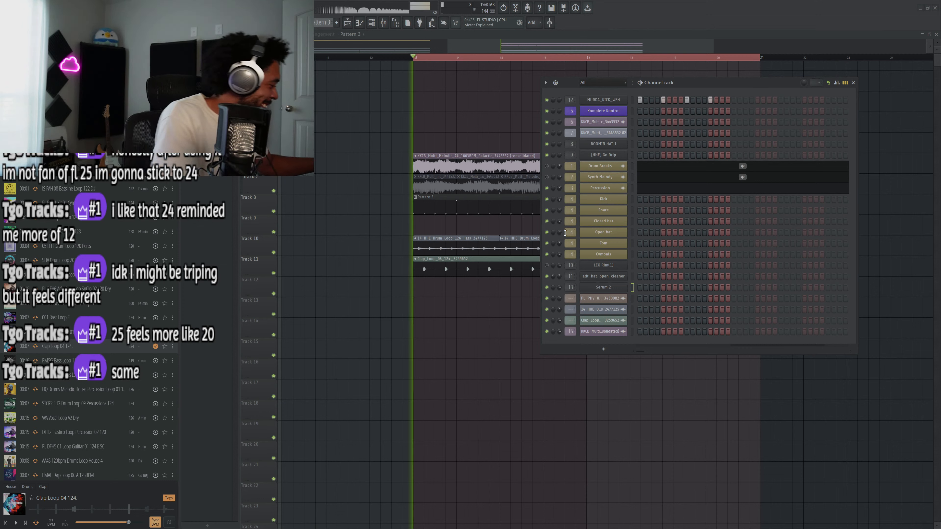
{"action": "key", "text": "space"}
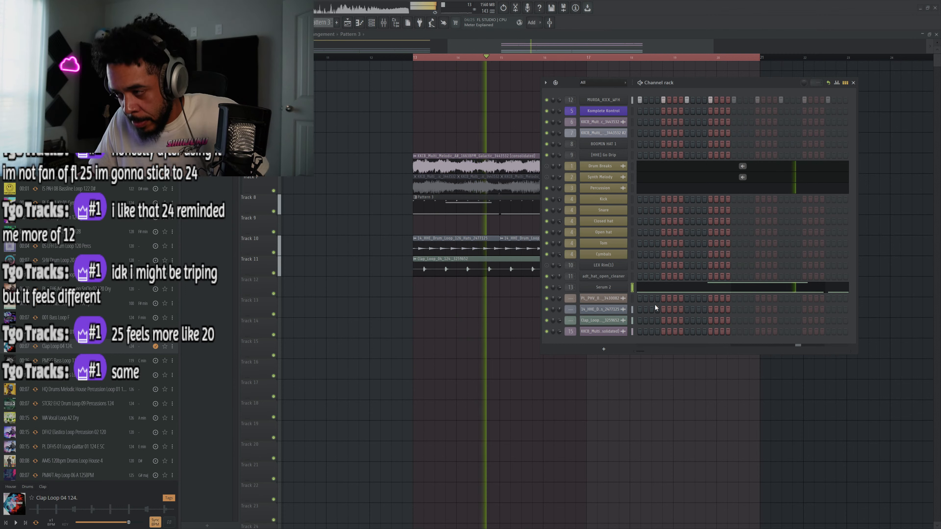
{"action": "left_click", "coordinate": [671, 292]}
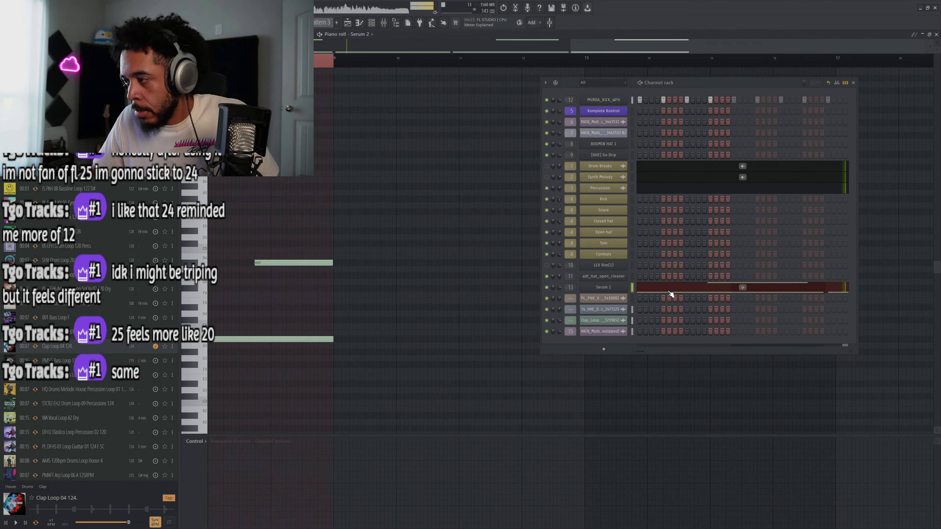
{"action": "left_click", "coordinate": [854, 83]}
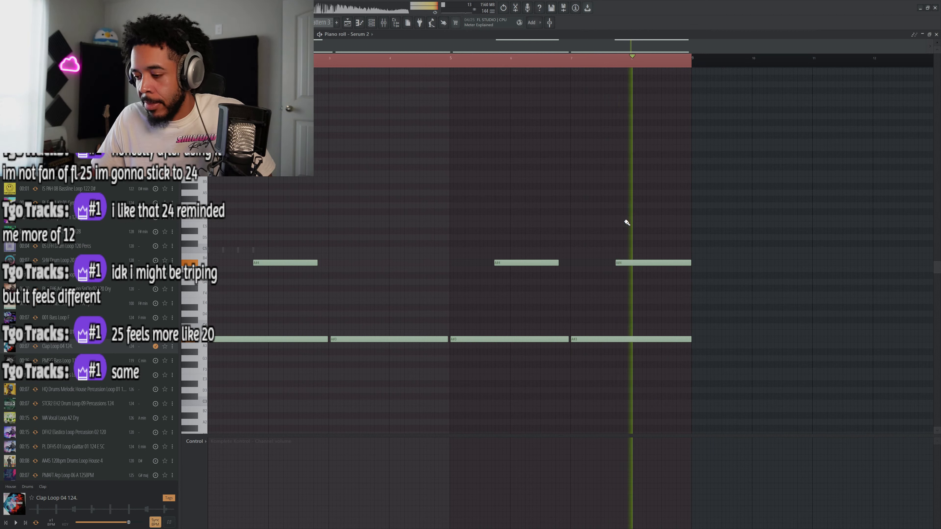
Clone the Serum 2 channel and check the Reese Bass patch in the clone's plugin window.
{"action": "left_click", "coordinate": [372, 22]}
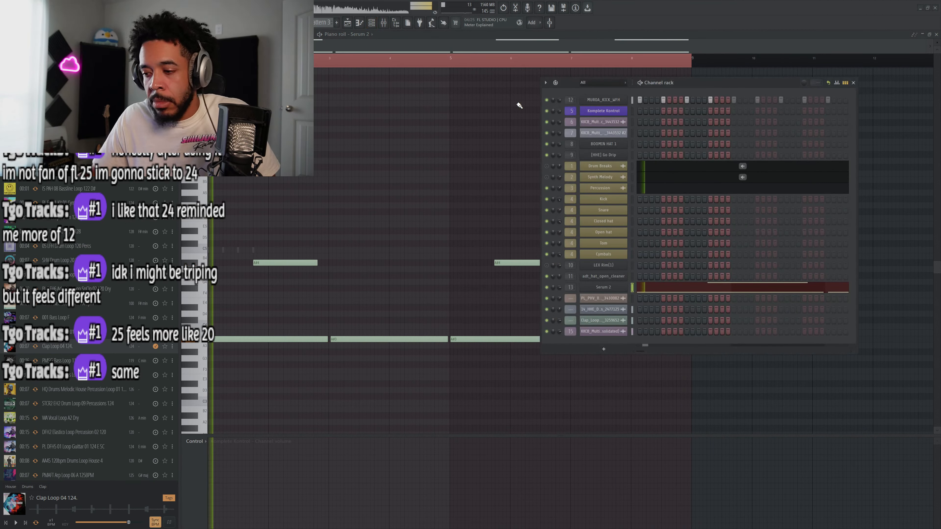
{"action": "right_click", "coordinate": [627, 284]}
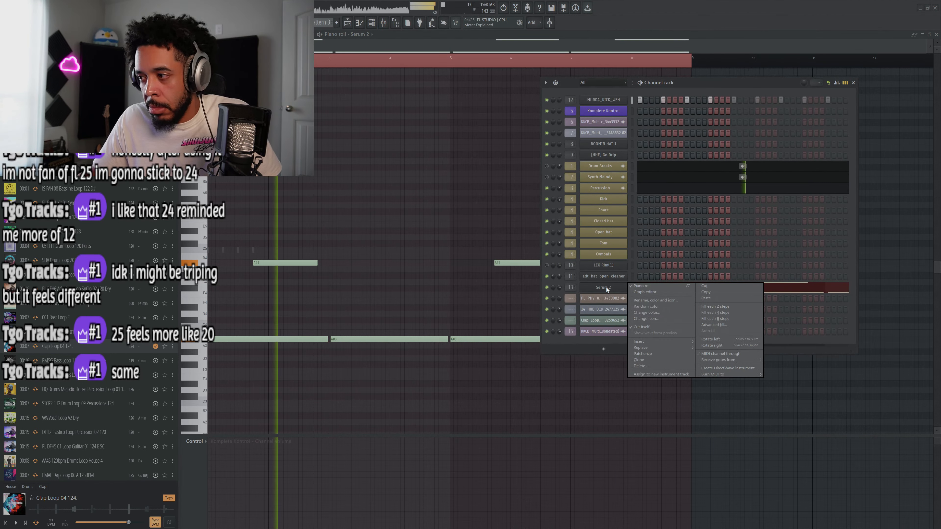
{"action": "left_click", "coordinate": [655, 361]}
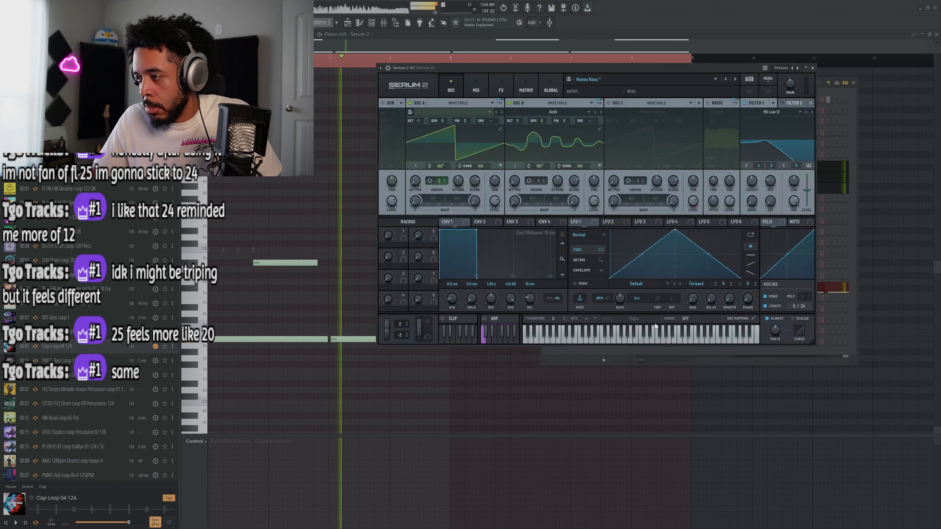
{"action": "left_click", "coordinate": [814, 67]}
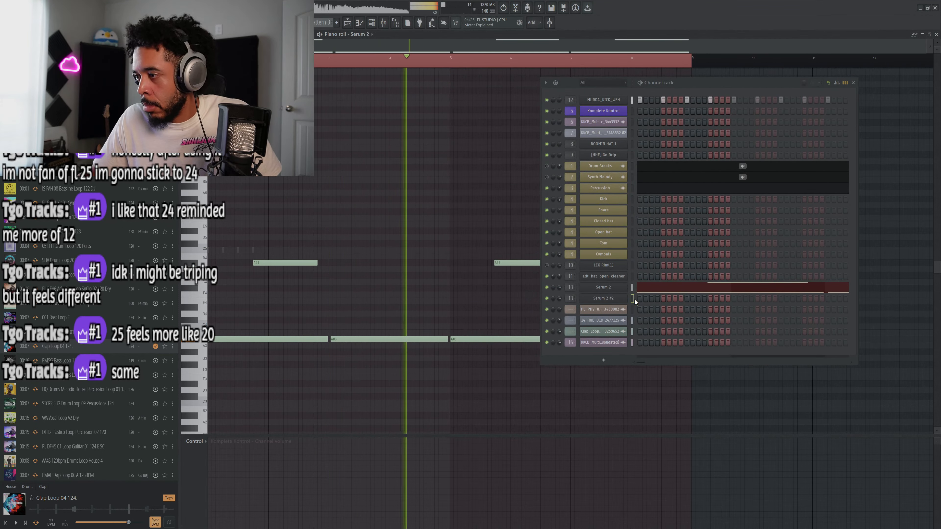
{"action": "left_click", "coordinate": [623, 301]}
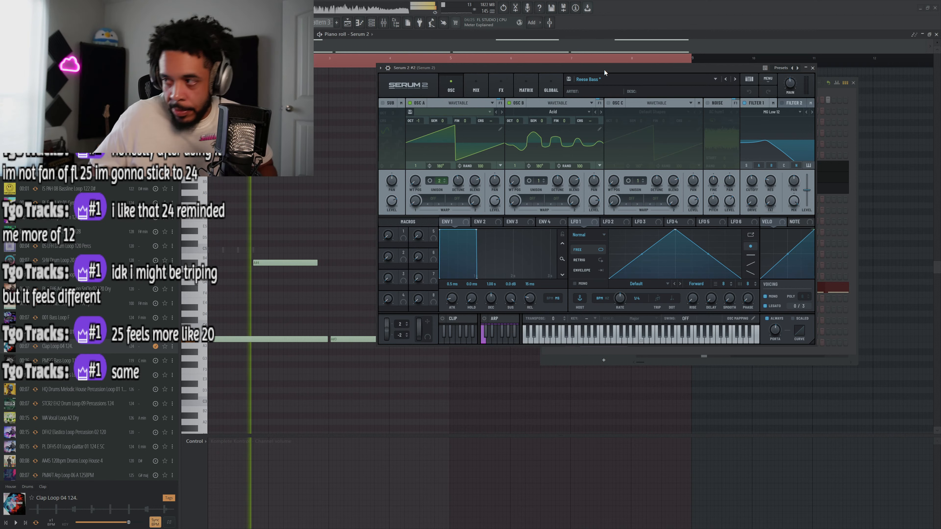
{"action": "left_click", "coordinate": [806, 68]}
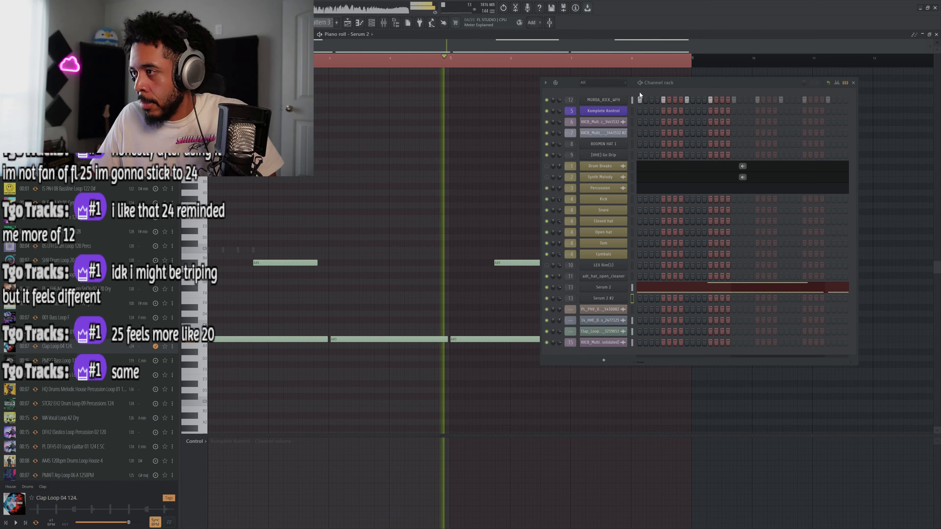
Open the MURDA_KICK_WFH sampler, view the boost and EQ page of its precomputed effects, and close the window.
{"action": "left_click", "coordinate": [603, 99]}
{"action": "left_click_drag", "start_coordinate": [463, 71], "coordinate": [572, 113]}
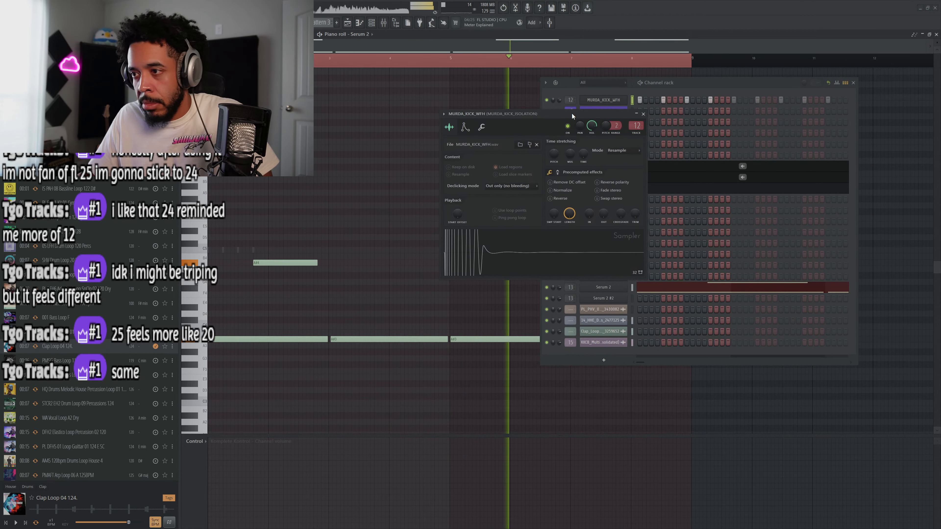
{"action": "left_click", "coordinate": [567, 177]}
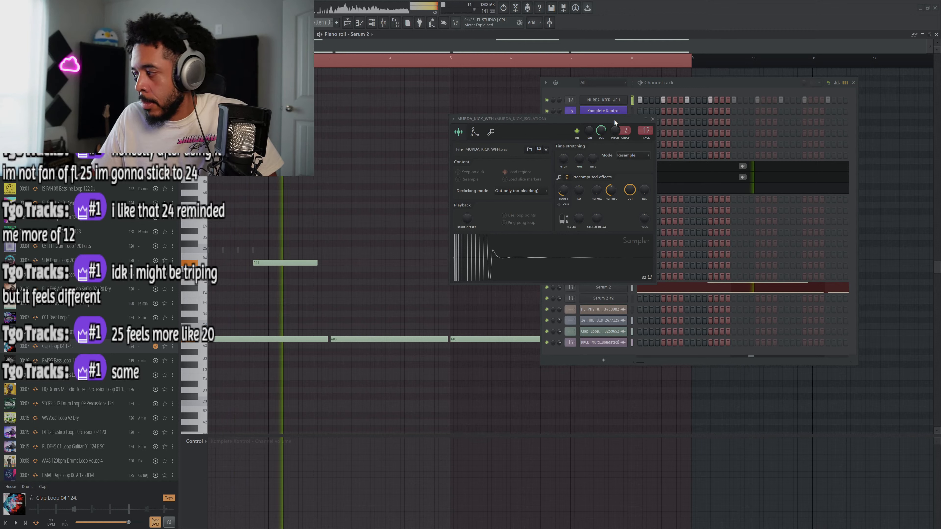
{"action": "left_click_drag", "start_coordinate": [606, 120], "coordinate": [625, 114]}
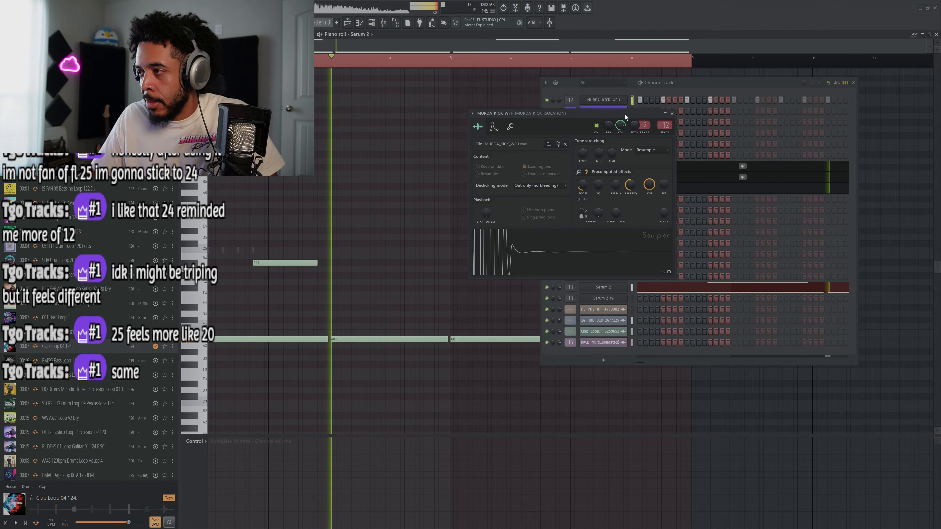
{"action": "left_click", "coordinate": [672, 113]}
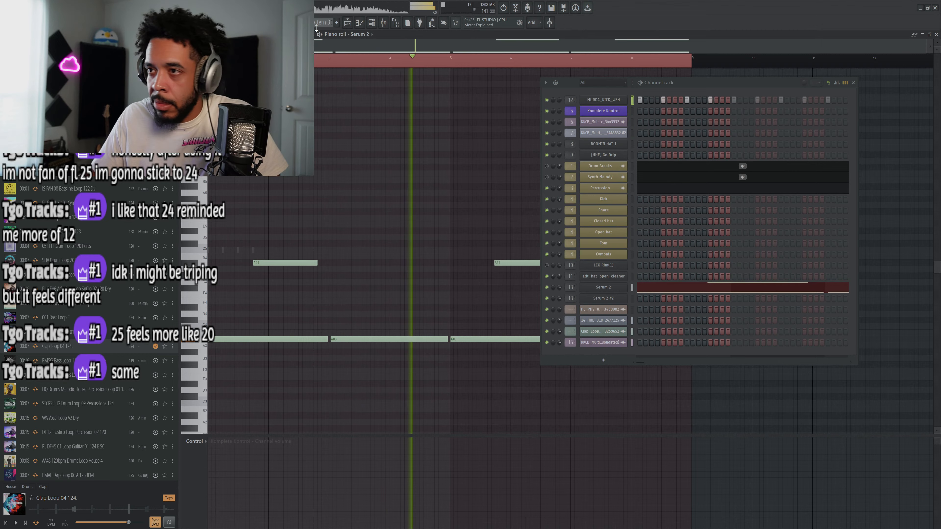
Return to the playlist, close the channel rack and stop playback after hearing the section from bar 13.
{"action": "left_click", "coordinate": [348, 23]}
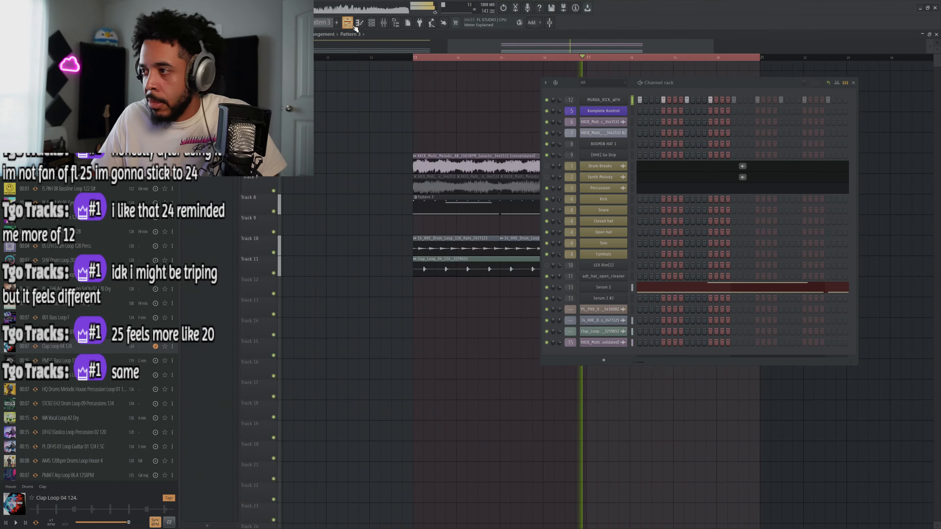
{"action": "left_click", "coordinate": [853, 83]}
{"action": "scroll", "coordinate": [710, 143], "scroll_direction": "down", "scroll_amount": 4}
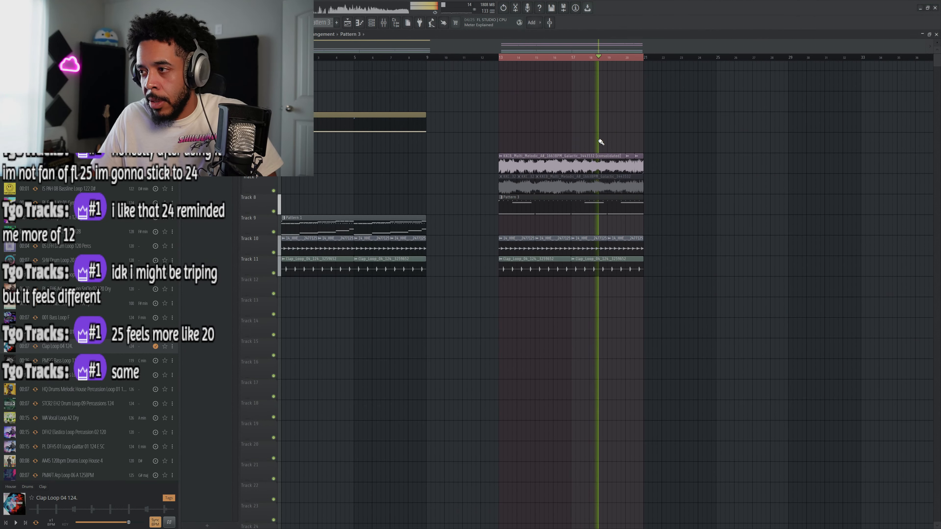
{"action": "key", "text": "space"}
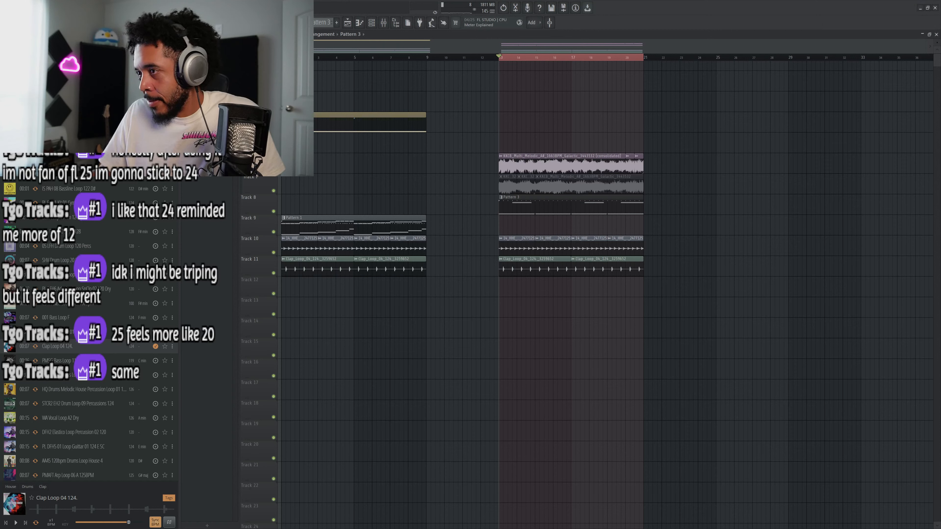
Compare the two beat sections by looping bars 1 to 9 and bars 13 to 21.
{"action": "left_click", "coordinate": [492, 115]}
{"action": "right_click", "coordinate": [537, 121]}
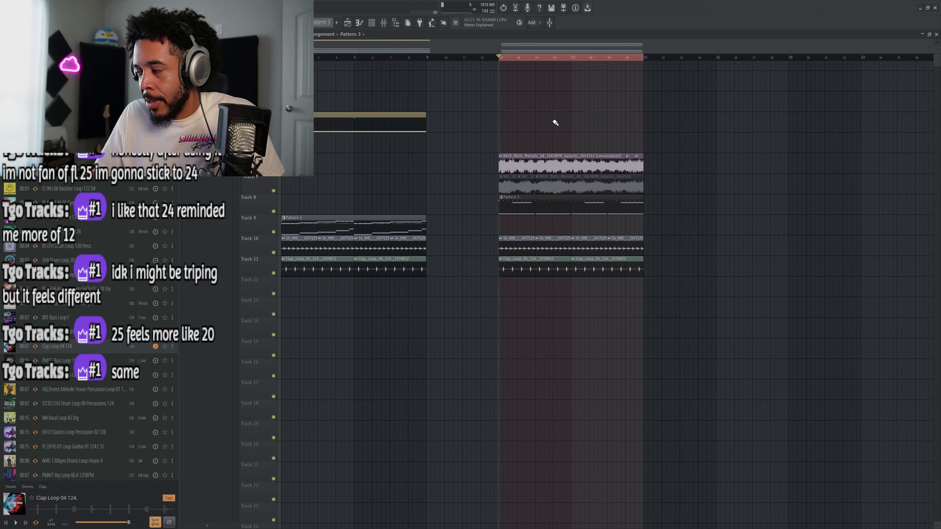
{"action": "left_click_drag", "start_coordinate": [428, 61], "coordinate": [283, 61]}
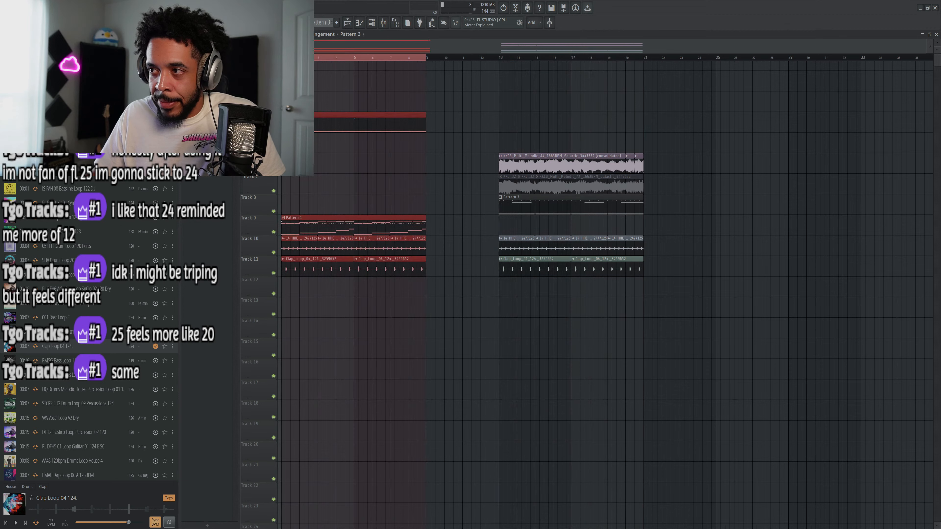
{"action": "scroll", "coordinate": [370, 206], "scroll_direction": "up", "scroll_amount": 3}
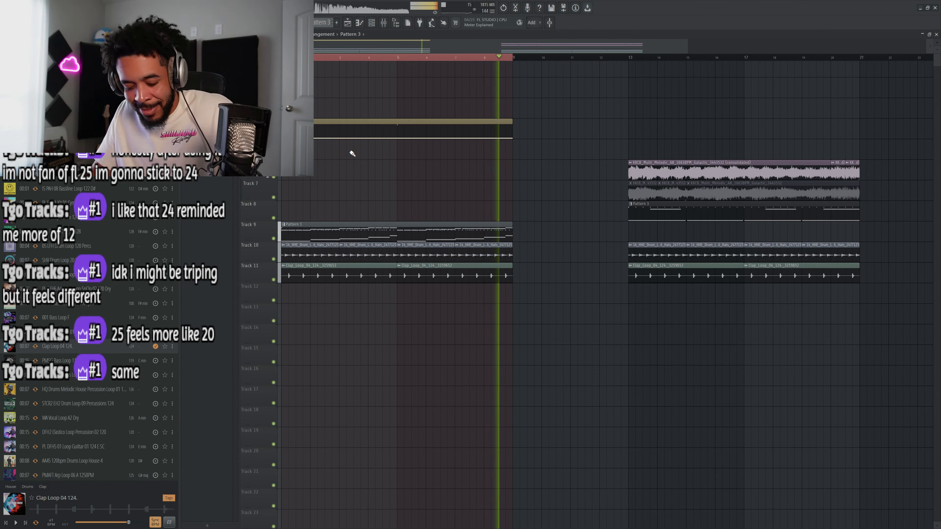
{"action": "scroll", "coordinate": [418, 169], "scroll_direction": "down", "scroll_amount": 2}
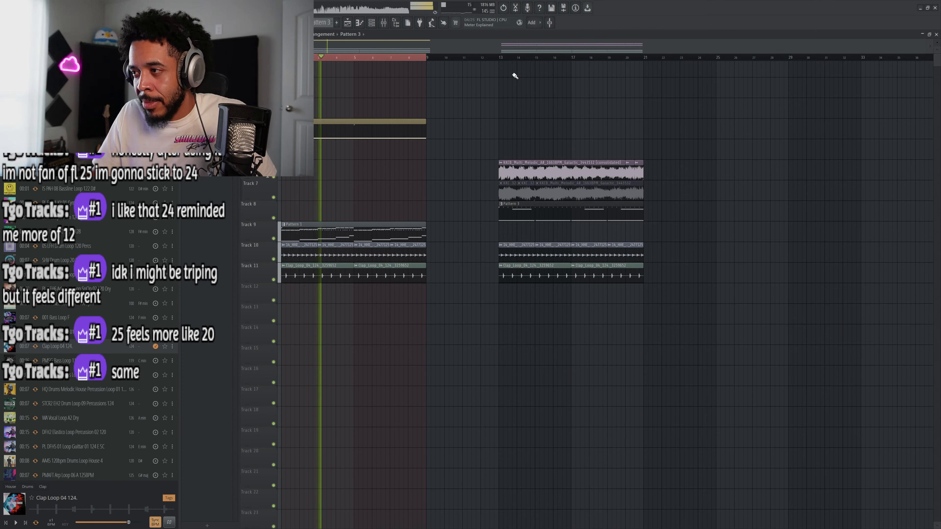
{"action": "left_click_drag", "start_coordinate": [645, 58], "coordinate": [499, 58]}
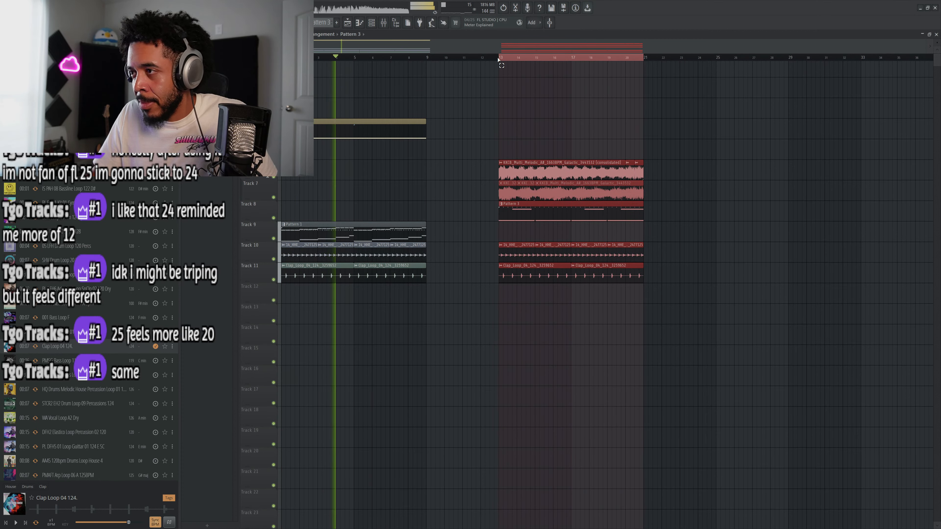
{"action": "left_click", "coordinate": [545, 106]}
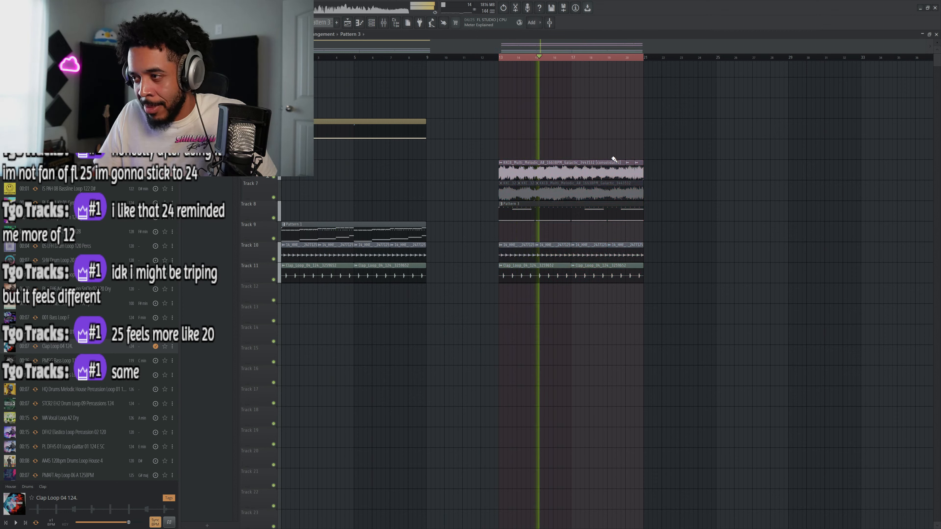
Stop playback and move all clips of the bar 13 section to start at bar 9, directly after the first section.
{"action": "key", "text": "space"}
{"action": "left_click_drag", "start_coordinate": [663, 139], "coordinate": [515, 290]}
{"action": "left_click_drag", "start_coordinate": [538, 187], "coordinate": [466, 187]}
{"action": "left_click", "coordinate": [503, 129]}
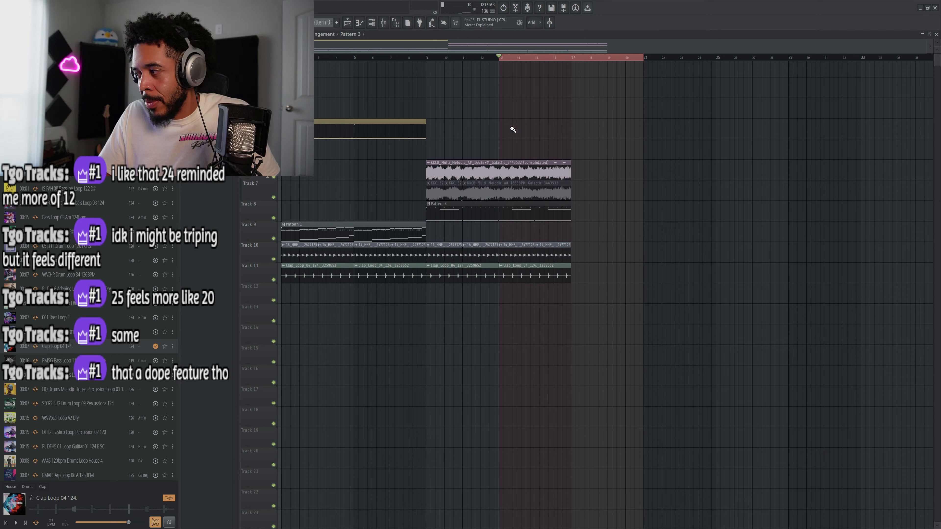
Set the playlist loop range to bars 1 to 17 and play both sections back to back.
{"action": "left_click_drag", "start_coordinate": [574, 60], "coordinate": [315, 61]}
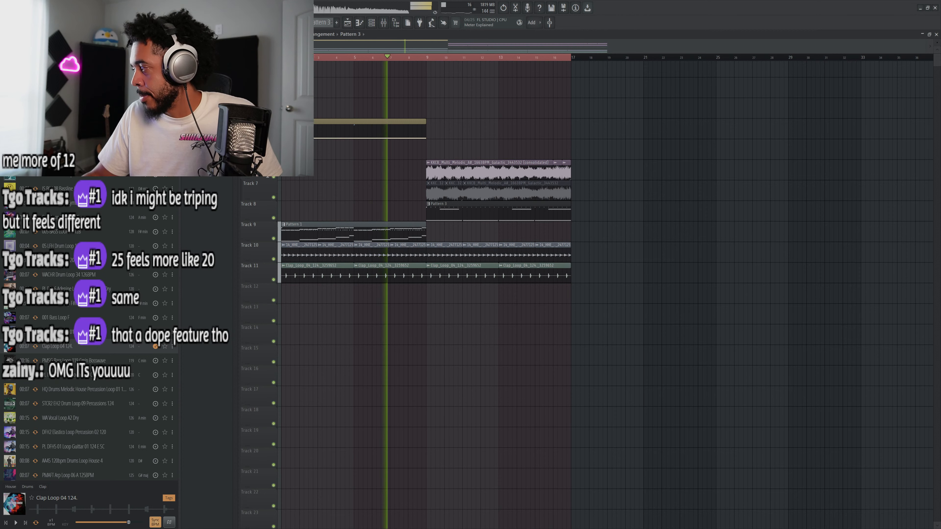
{"action": "left_click", "coordinate": [463, 93]}
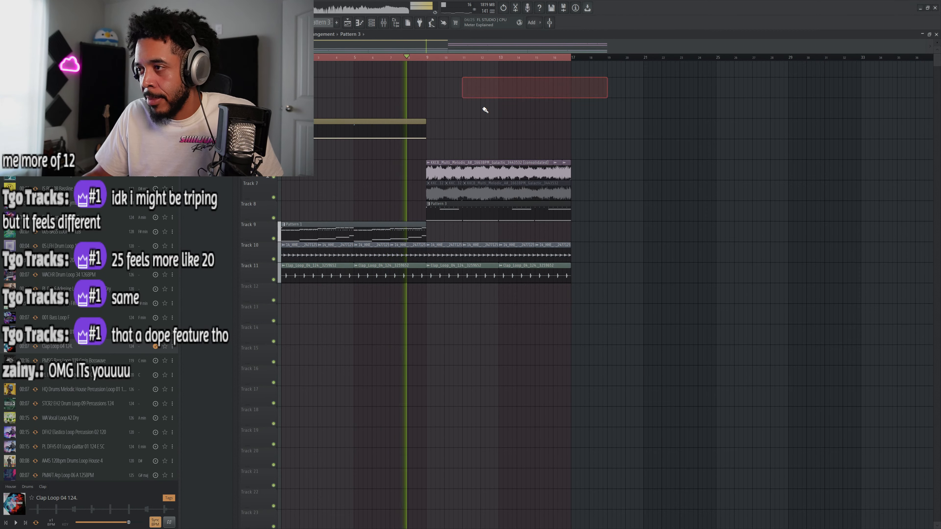
{"action": "scroll", "coordinate": [461, 113], "scroll_direction": "up", "scroll_amount": 1}
{"action": "left_click_drag", "start_coordinate": [505, 138], "coordinate": [530, 138]}
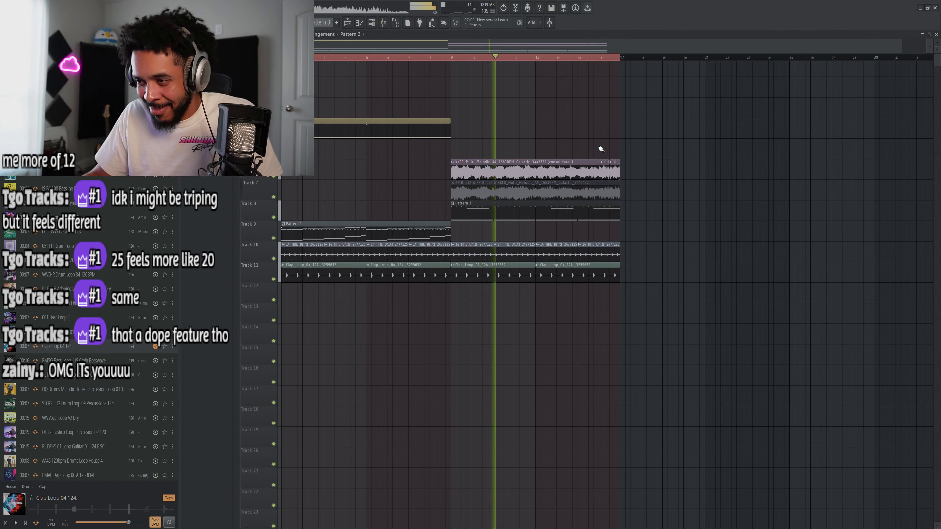
{"action": "left_click_drag", "start_coordinate": [629, 77], "coordinate": [281, 526]}
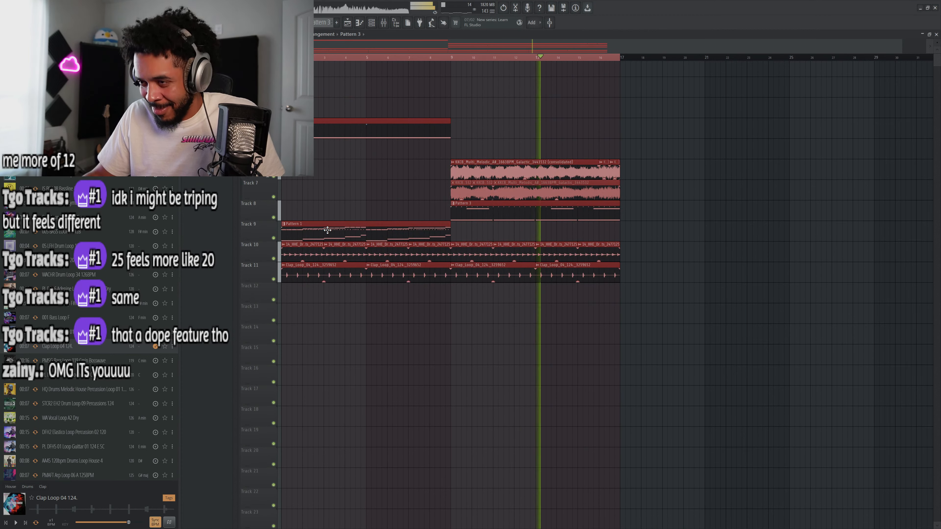
{"action": "left_click", "coordinate": [356, 195]}
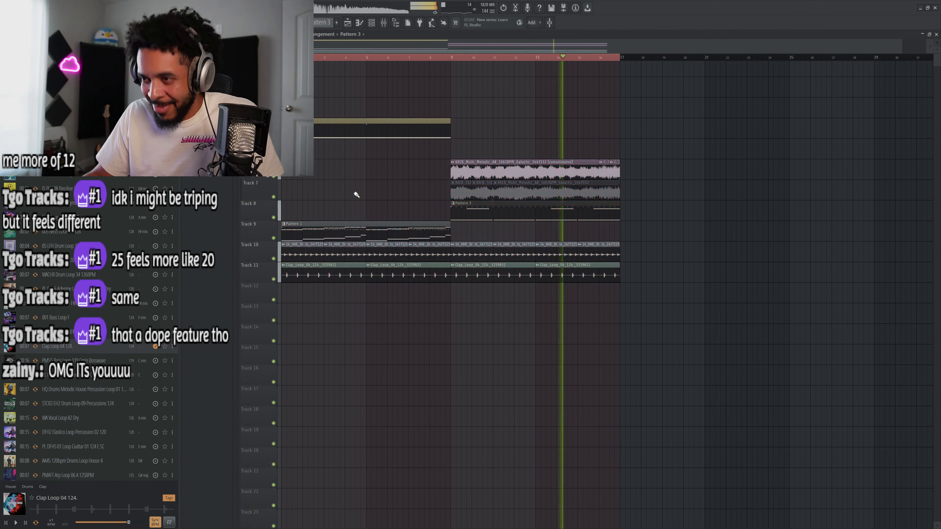
Stop playback, shift the whole arrangement to start at bar 13, and place the Pattern 1 and Pattern 3 clips on Track 12.
{"action": "key", "text": "space"}
{"action": "left_click_drag", "start_coordinate": [638, 77], "coordinate": [282, 284]}
{"action": "left_click_drag", "start_coordinate": [328, 229], "coordinate": [601, 293]}
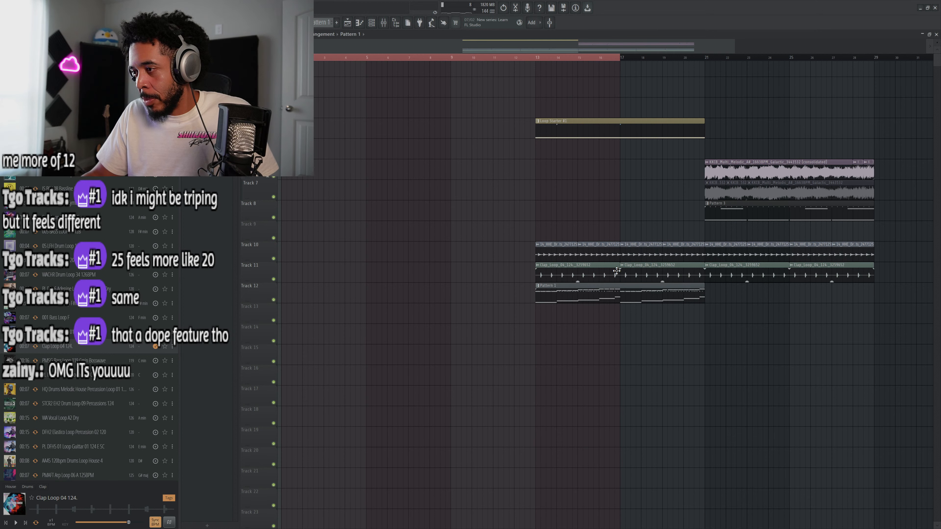
{"action": "left_click_drag", "start_coordinate": [730, 218], "coordinate": [735, 300]}
{"action": "scroll", "coordinate": [697, 338], "scroll_direction": "down", "scroll_amount": 1}
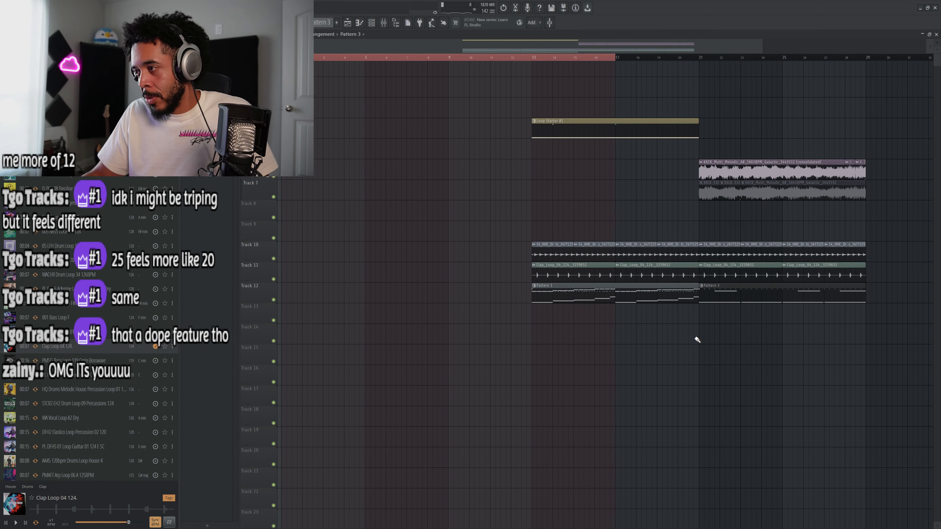
{"action": "left_click", "coordinate": [601, 298]}
Split Pattern 3 by channel, keeping the Serum 2 clip on Track 12 and placing the MURDA_KICK_WFH clip on Track 13.
{"action": "left_click", "coordinate": [322, 22]}
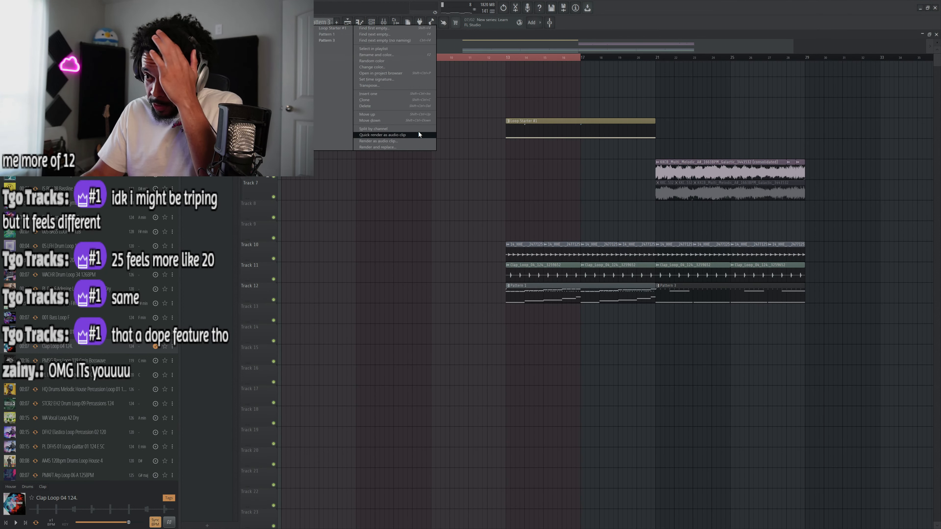
{"action": "left_click", "coordinate": [388, 129]}
{"action": "left_click_drag", "start_coordinate": [681, 295], "coordinate": [704, 311]}
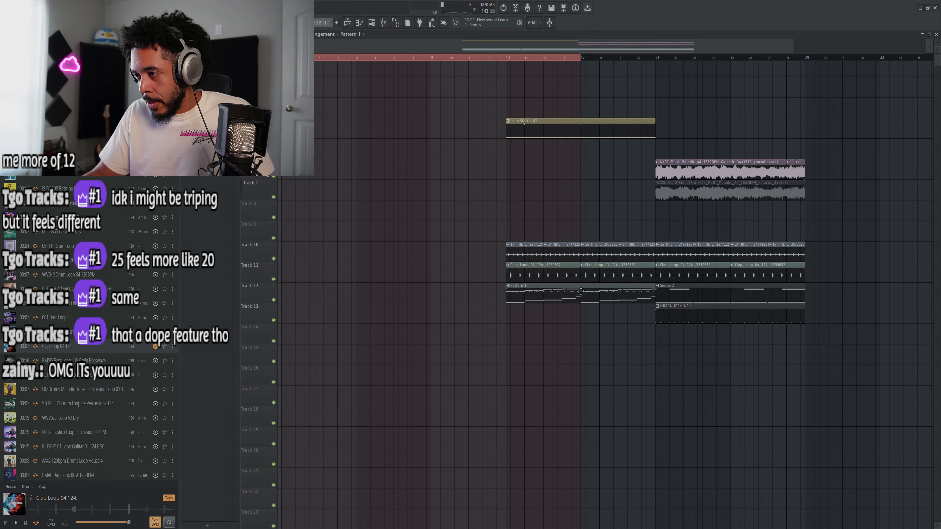
Split Pattern 1 by channel into separate pattern clips.
{"action": "left_click", "coordinate": [321, 34]}
{"action": "left_click", "coordinate": [395, 132]}
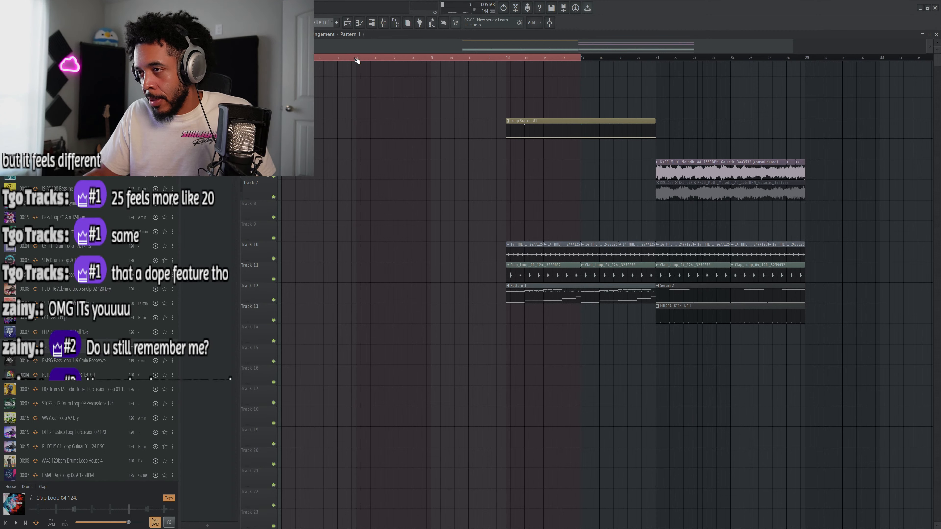
{"action": "left_click", "coordinate": [321, 34]}
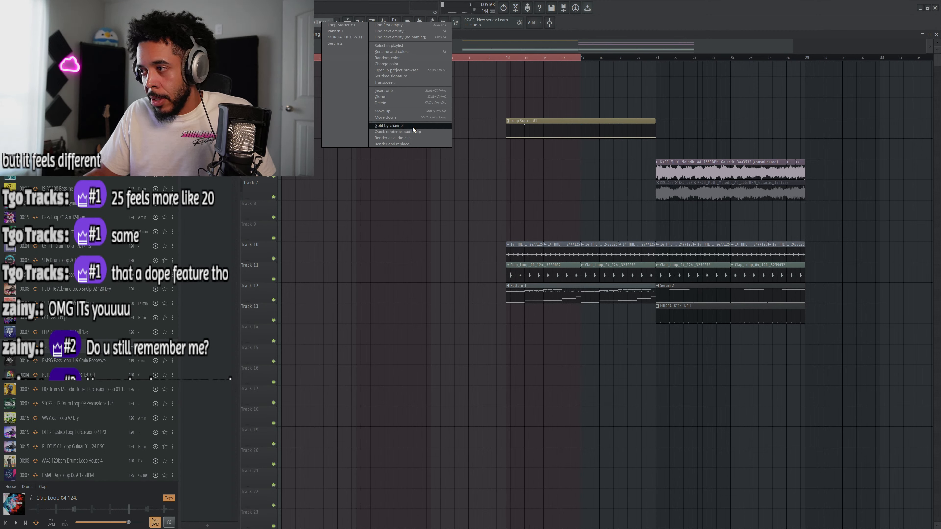
{"action": "left_click", "coordinate": [412, 126]}
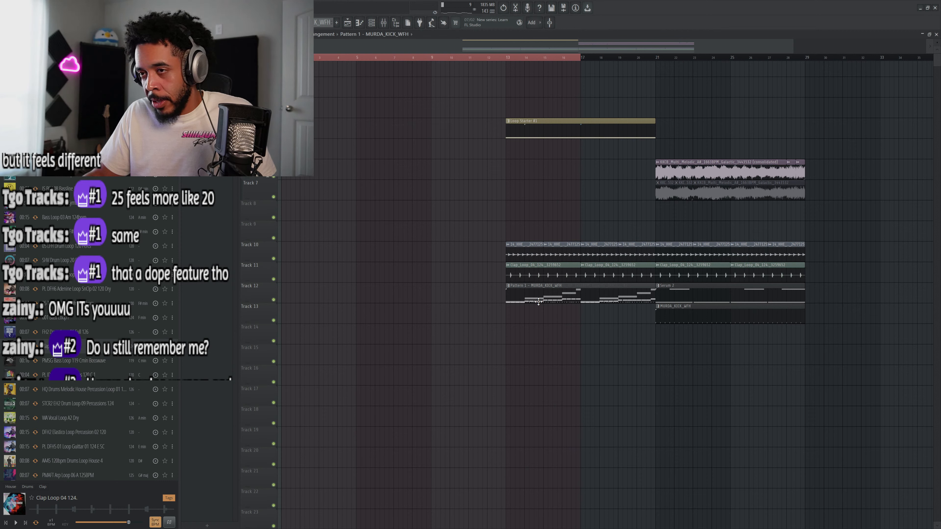
Spread the overlapping Pattern 1 clips over Tracks 13 to 18, with the kick on Track 13 and Serum 2 on Track 18.
{"action": "left_click_drag", "start_coordinate": [534, 296], "coordinate": [540, 341]}
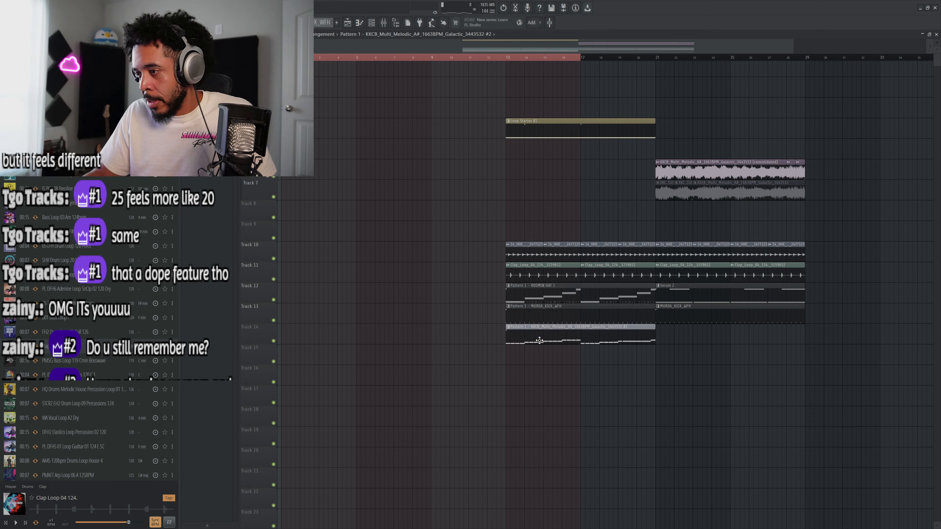
{"action": "left_click_drag", "start_coordinate": [532, 289], "coordinate": [534, 360]}
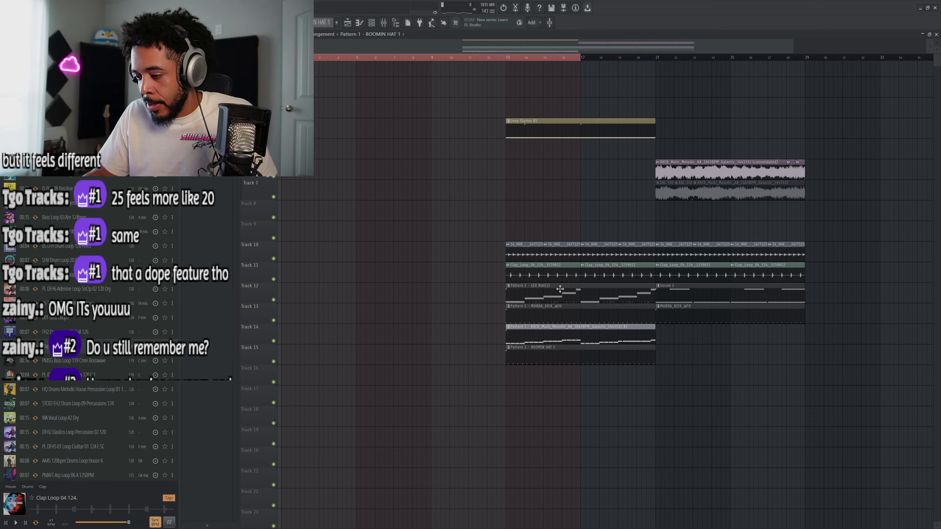
{"action": "left_click_drag", "start_coordinate": [559, 290], "coordinate": [554, 391]}
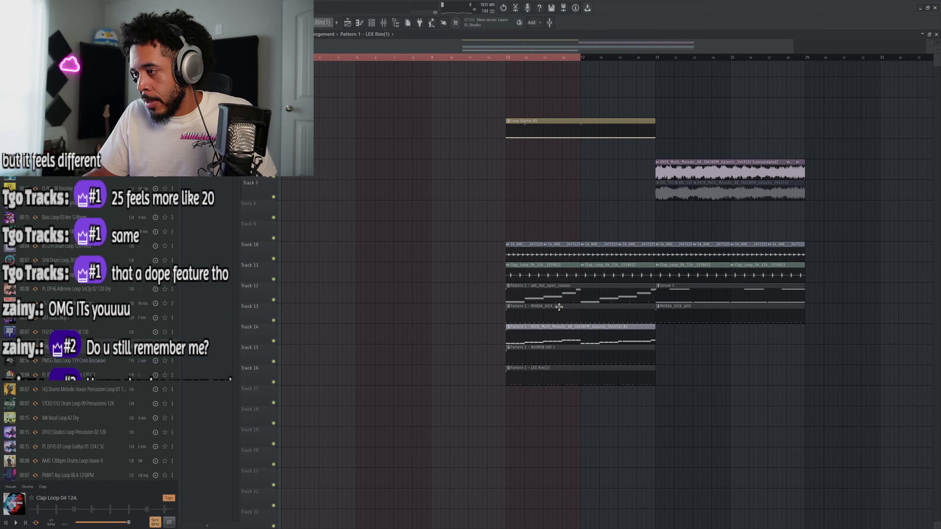
{"action": "mouse_move", "coordinate": [559, 307]}
{"action": "left_mouse_down"}
{"action": "mouse_move", "coordinate": [556, 382]}
{"action": "mouse_move", "coordinate": [559, 304]}
{"action": "left_mouse_up"}
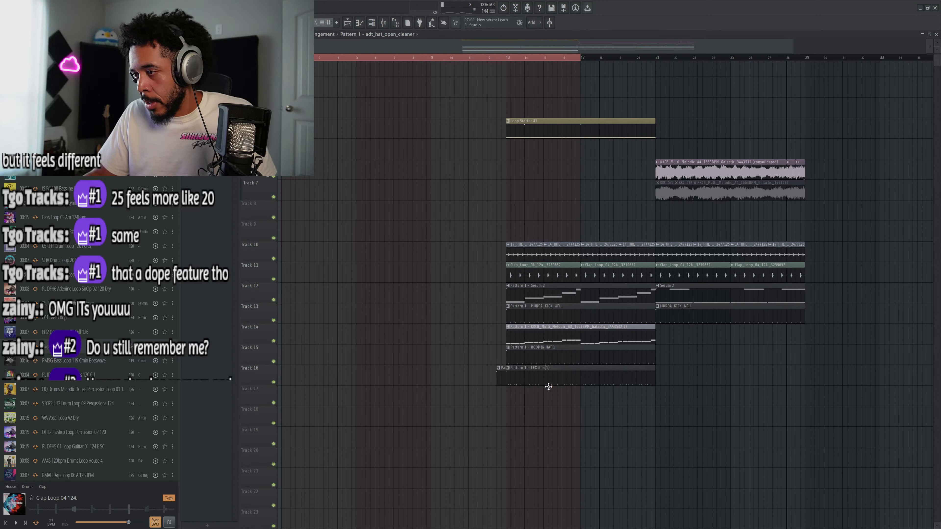
{"action": "mouse_move", "coordinate": [548, 387]}
{"action": "left_mouse_down"}
{"action": "mouse_move", "coordinate": [556, 399]}
{"action": "mouse_move", "coordinate": [555, 385]}
{"action": "left_mouse_up"}
{"action": "left_click_drag", "start_coordinate": [552, 293], "coordinate": [554, 421]}
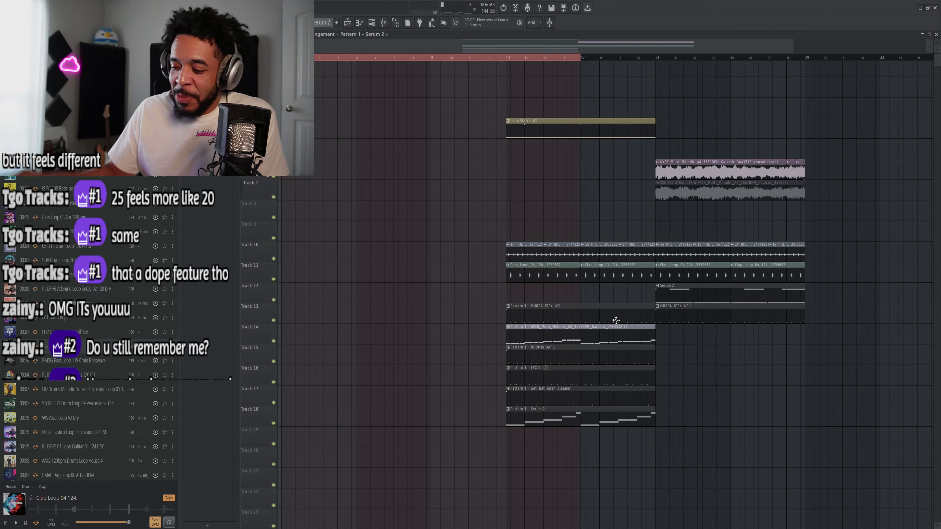
Select the six split Pattern 1 clips, shift them up one track and return them to Tracks 13 to 18.
{"action": "left_click_drag", "start_coordinate": [638, 284], "coordinate": [574, 440]}
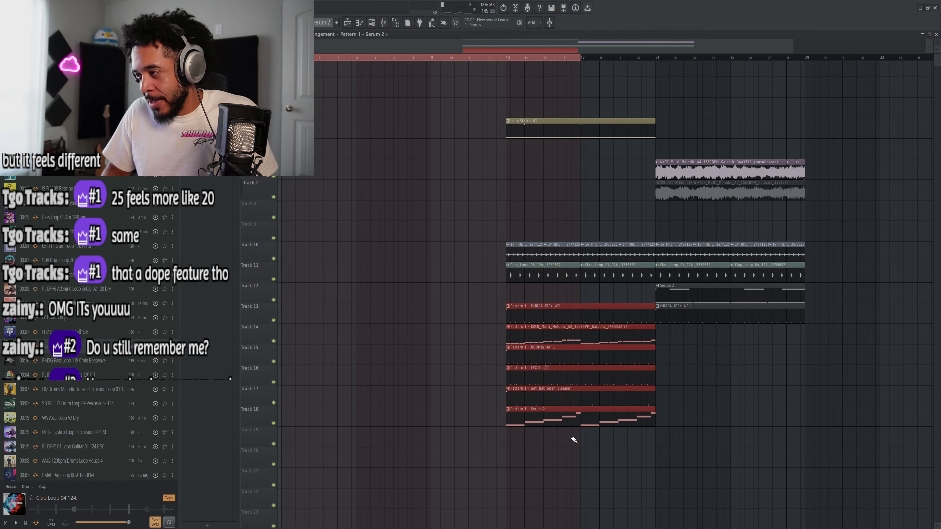
{"action": "key", "text": "shift+Up"}
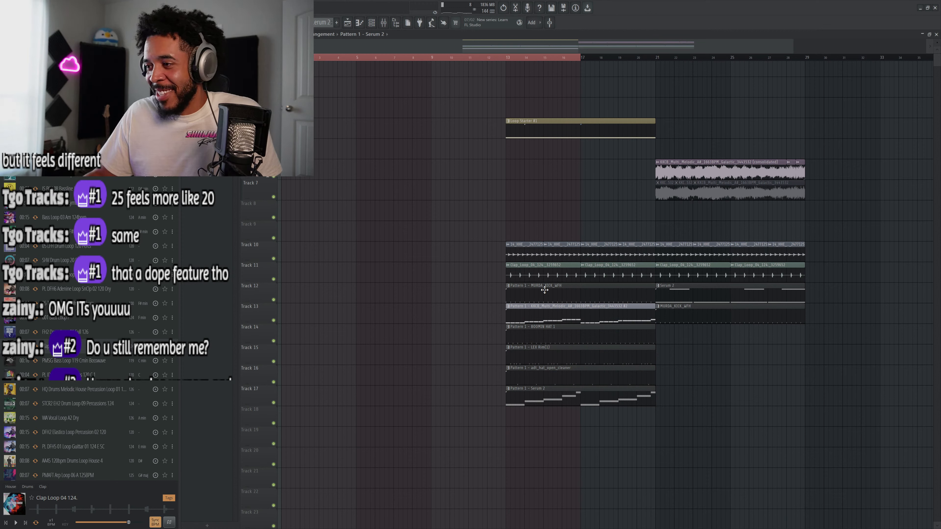
{"action": "left_click_drag", "start_coordinate": [476, 296], "coordinate": [558, 395]}
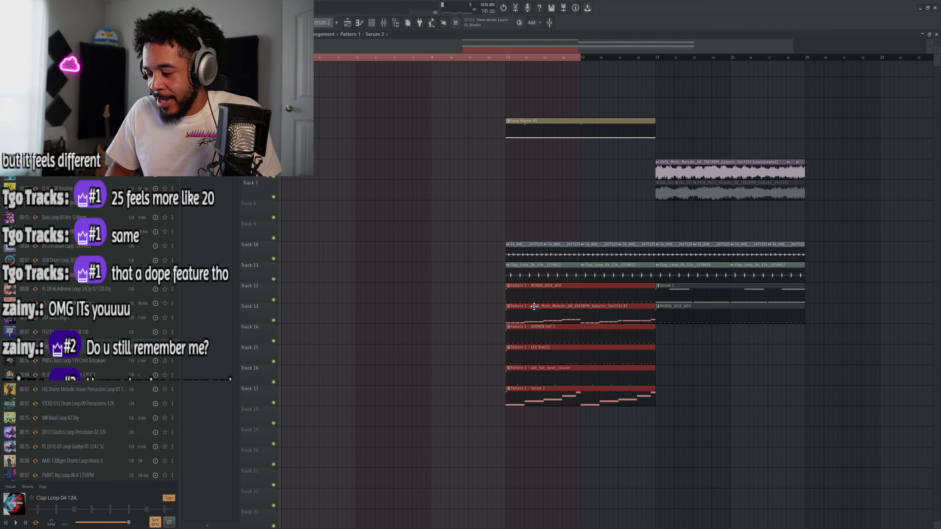
{"action": "key", "text": "shift+Down"}
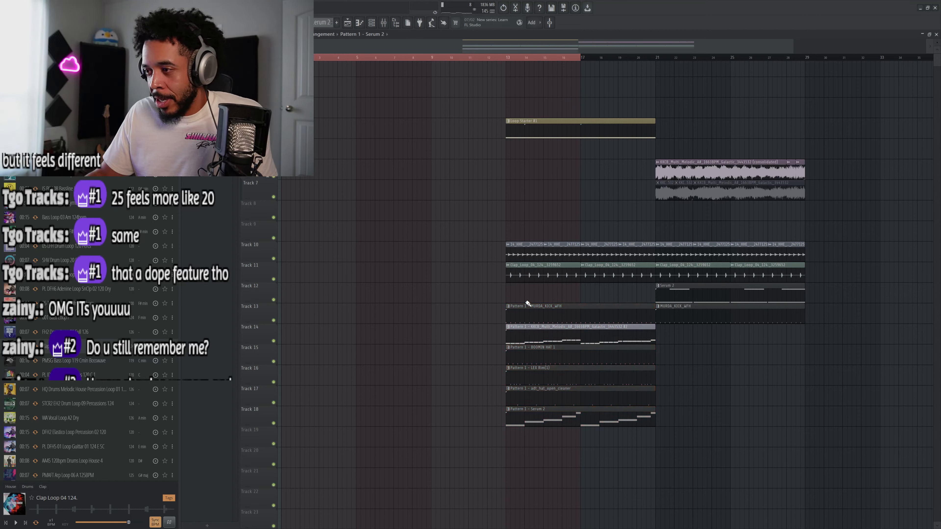
Copy Pattern 1's KXCB melodic clip to bar 1 on Track 14 and shift the main arrangement to start at bar 21.
{"action": "mouse_move", "coordinate": [525, 335]}
{"action": "left_mouse_down"}
{"action": "mouse_move", "coordinate": [534, 283]}
{"action": "mouse_move", "coordinate": [530, 342]}
{"action": "left_mouse_up"}
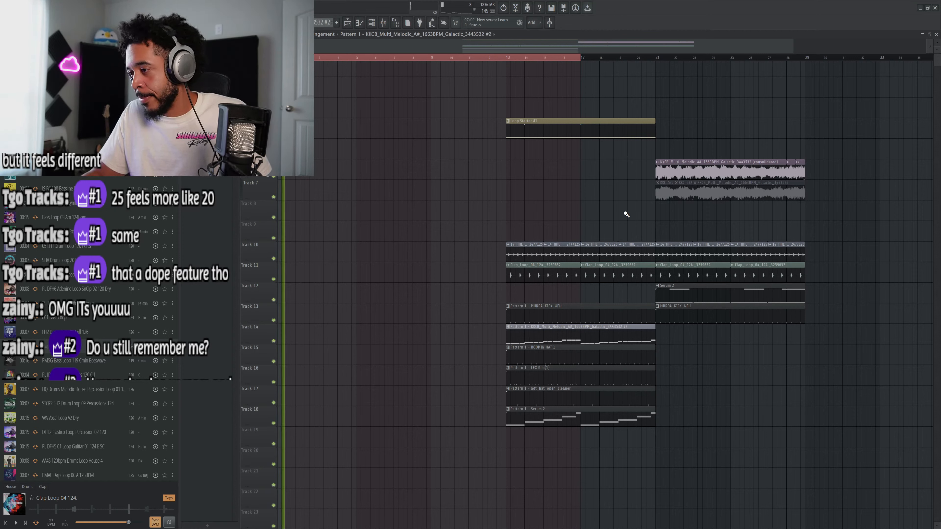
{"action": "left_click_drag", "start_coordinate": [552, 331], "coordinate": [257, 327]}
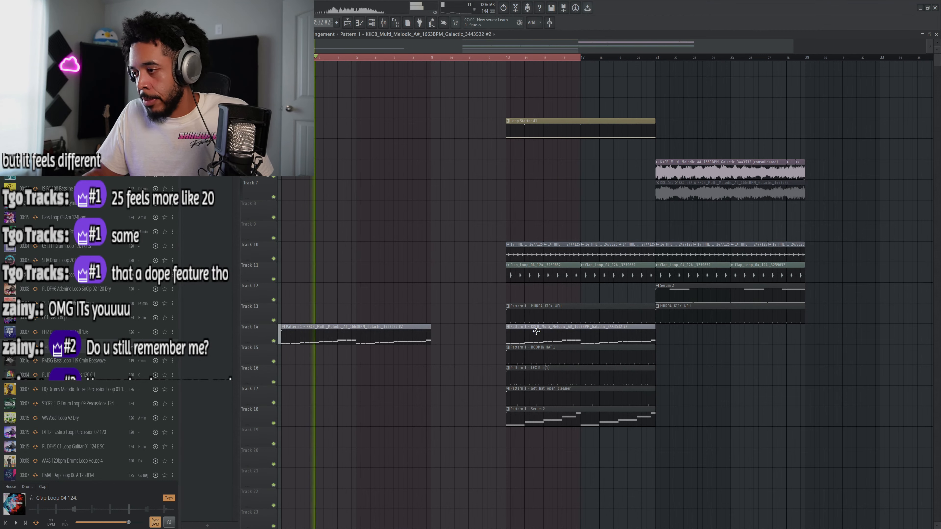
{"action": "left_click_drag", "start_coordinate": [798, 77], "coordinate": [504, 426]}
{"action": "left_click_drag", "start_coordinate": [544, 276], "coordinate": [694, 276]}
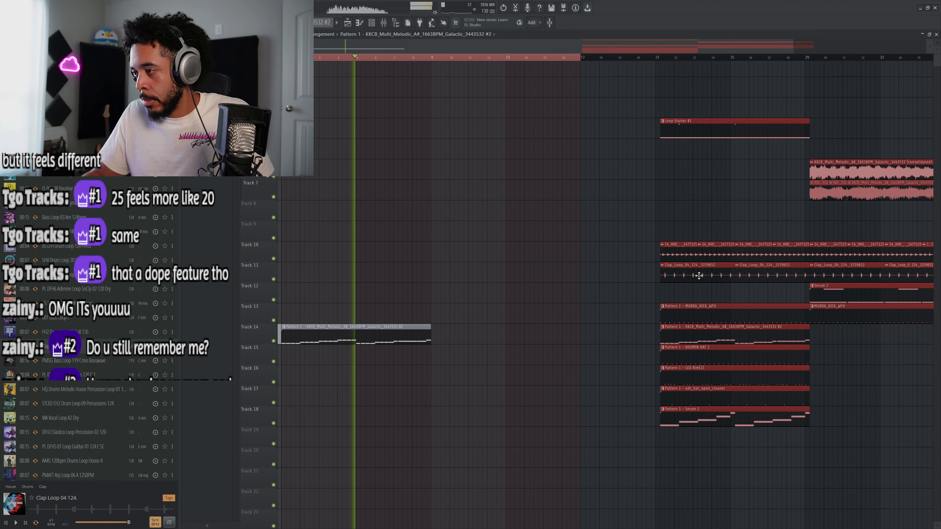
{"action": "left_click", "coordinate": [488, 126], "text": "ctrl"}
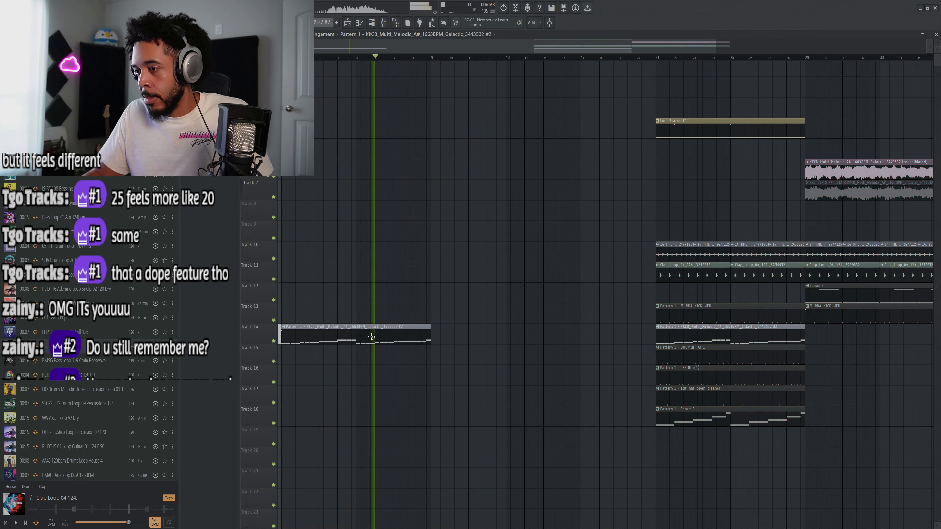
Copy the consolidated KXCB melodic audio clip to bar 9 on Track 13 in place of a repeated intro pattern clip.
{"action": "left_click_drag", "start_coordinate": [372, 337], "coordinate": [524, 339]}
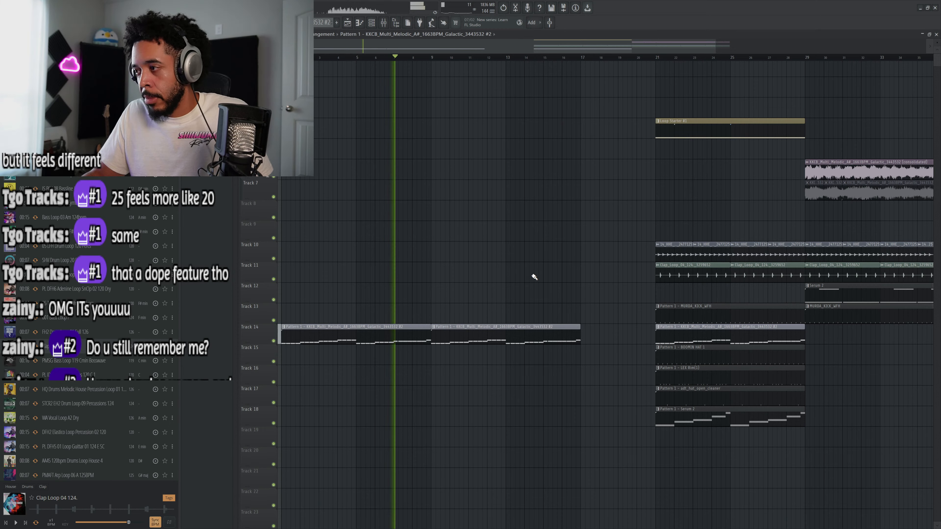
{"action": "scroll", "coordinate": [574, 238], "scroll_direction": "down", "scroll_amount": 2}
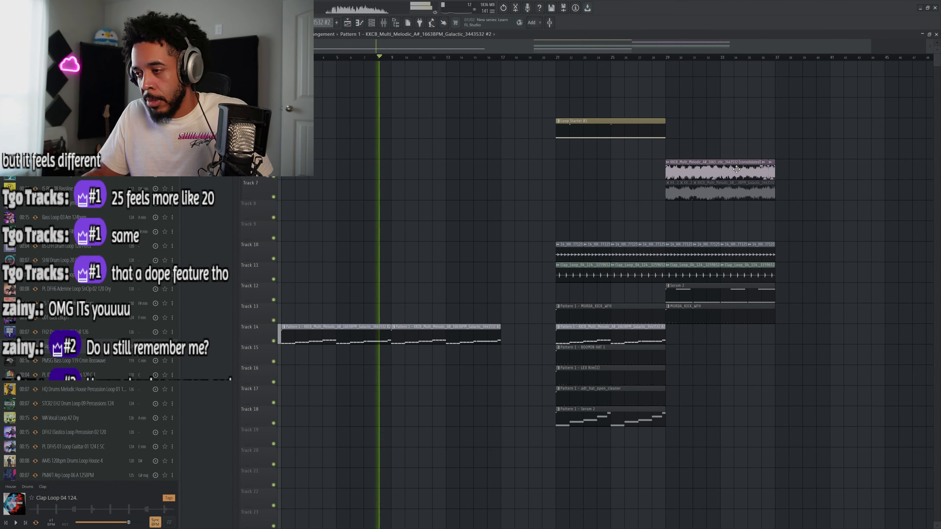
{"action": "right_click", "coordinate": [473, 334]}
{"action": "left_click_drag", "start_coordinate": [696, 164], "coordinate": [428, 307]}
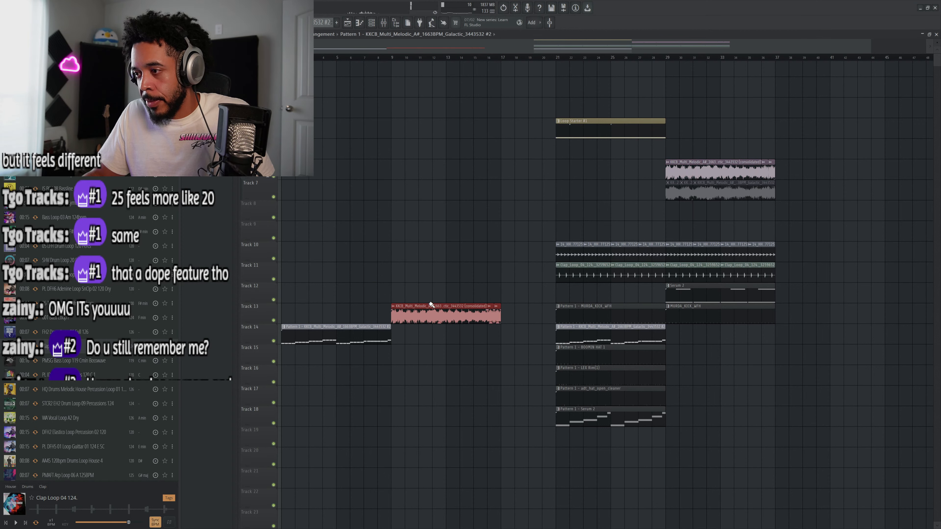
{"action": "left_click", "coordinate": [476, 255], "text": "ctrl"}
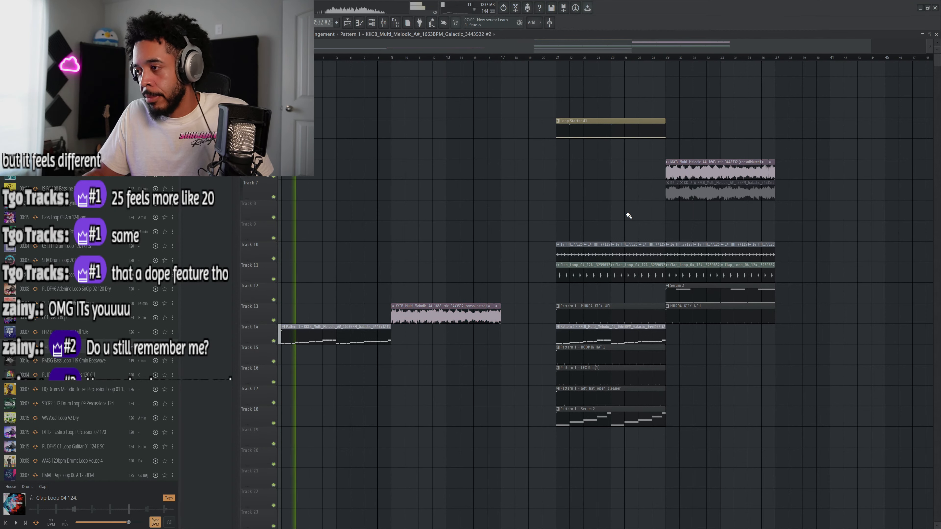
Select all clips of the two main sections and shift them four bars later to start at bar 25.
{"action": "left_click_drag", "start_coordinate": [787, 77], "coordinate": [545, 448]}
{"action": "left_click_drag", "start_coordinate": [591, 324], "coordinate": [646, 325]}
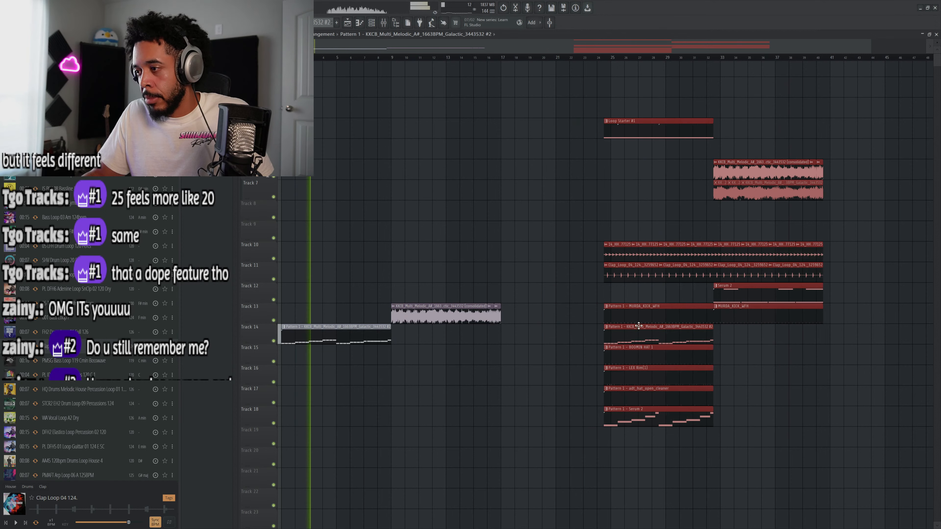
{"action": "left_click", "coordinate": [540, 283]}
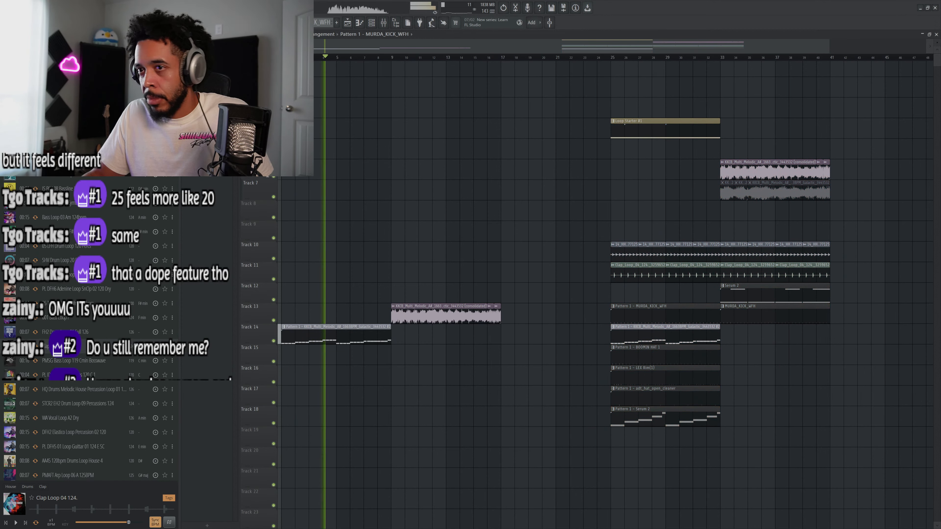
Place the Car Rain sample on Track 1 at bar 1, trimmed to end at bar 17, and duplicate it at bar 17.
{"action": "left_click", "coordinate": [93, 47]}
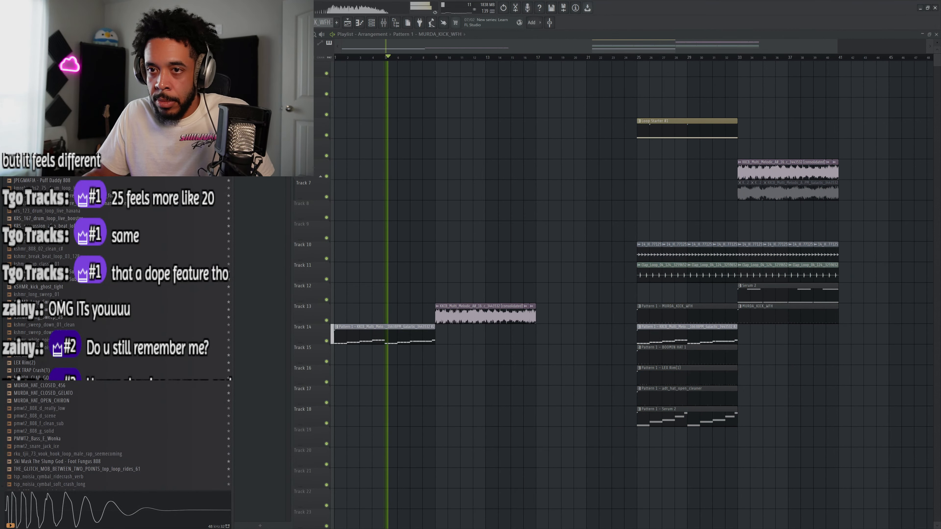
{"action": "left_click_drag", "start_coordinate": [56, 112], "coordinate": [350, 74]}
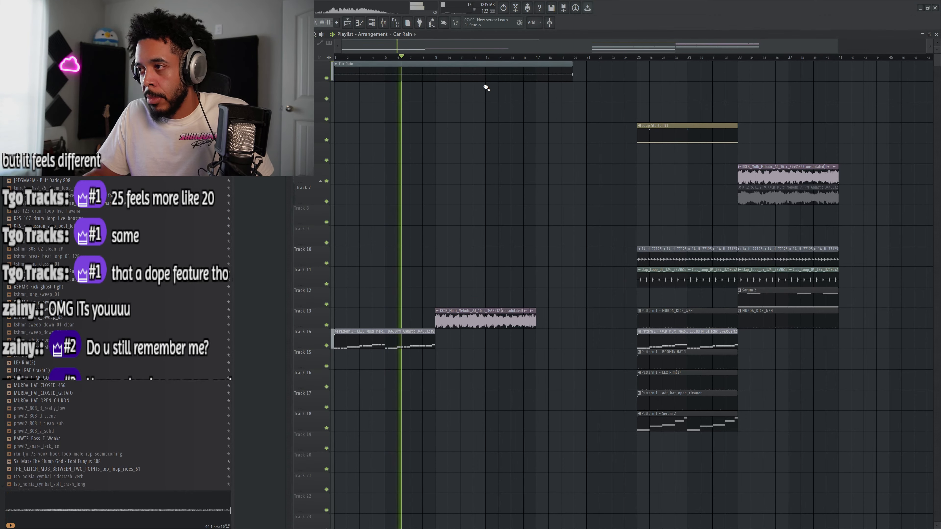
{"action": "left_click", "coordinate": [537, 74]}
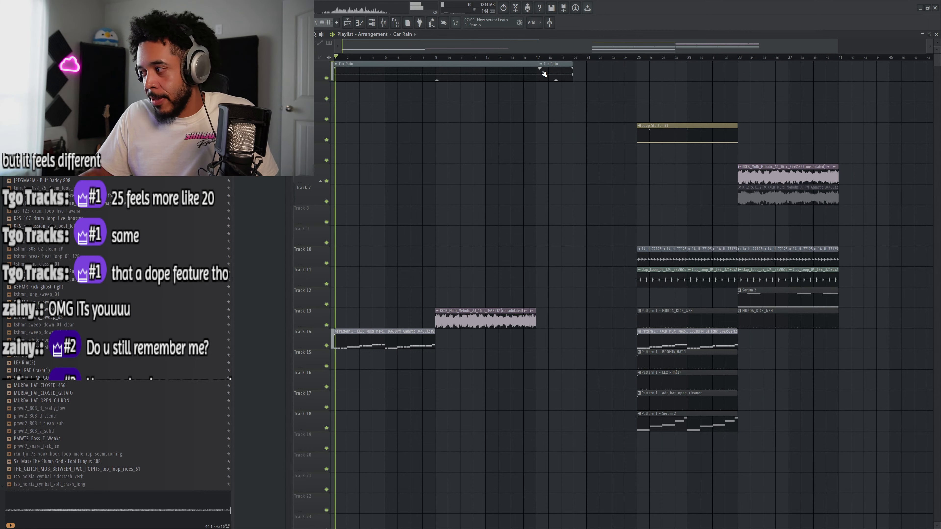
{"action": "key", "text": "ctrl+z"}
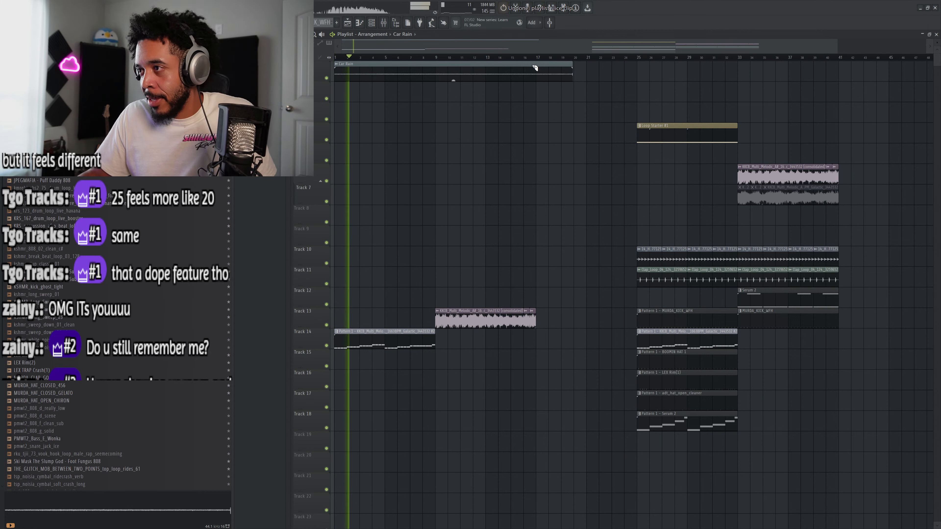
{"action": "left_click_drag", "start_coordinate": [538, 68], "coordinate": [541, 84]}
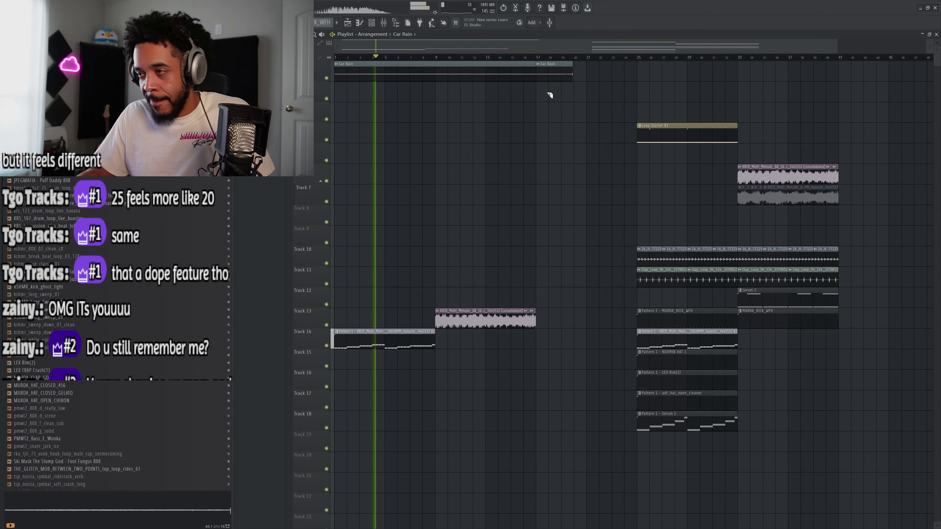
{"action": "right_click", "coordinate": [556, 71]}
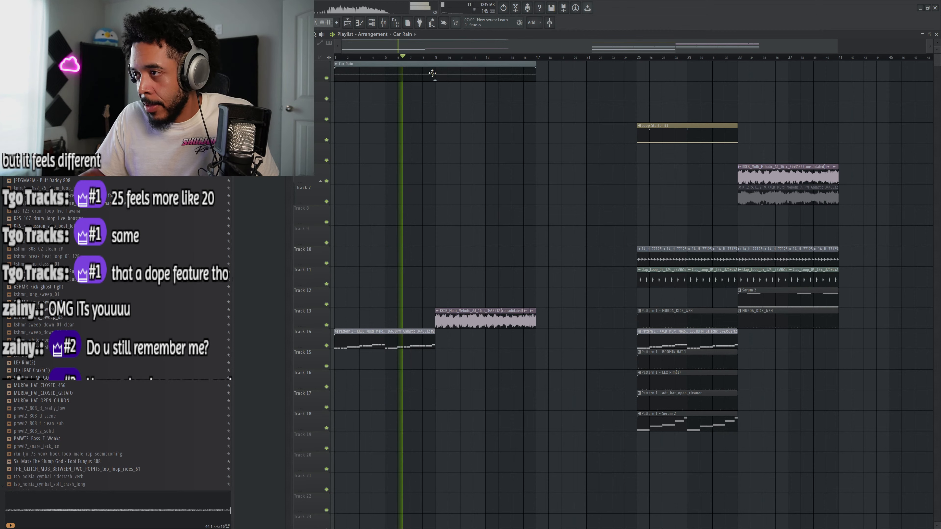
{"action": "left_click_drag", "start_coordinate": [432, 73], "coordinate": [633, 77]}
Examine the Car Rain clip's channel settings and its track in the mixer.
{"action": "double_click", "coordinate": [496, 74]}
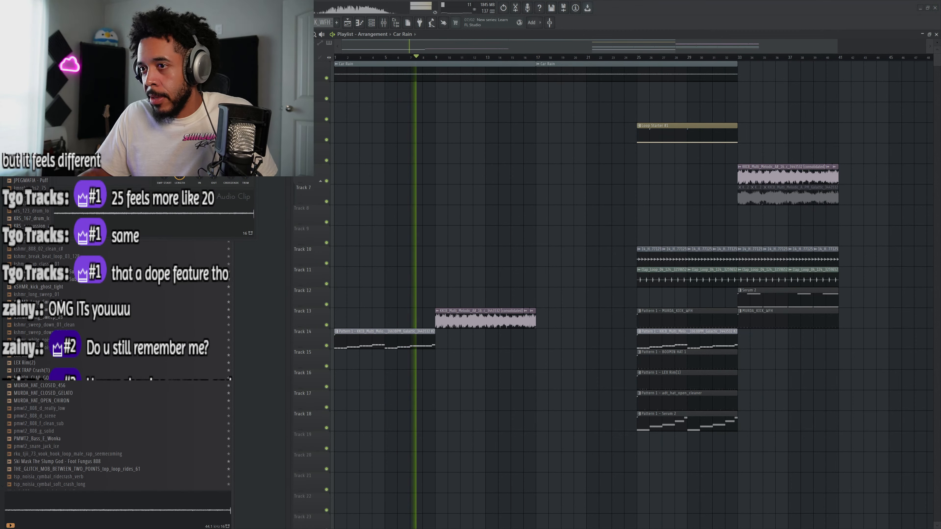
{"action": "key", "text": "F9"}
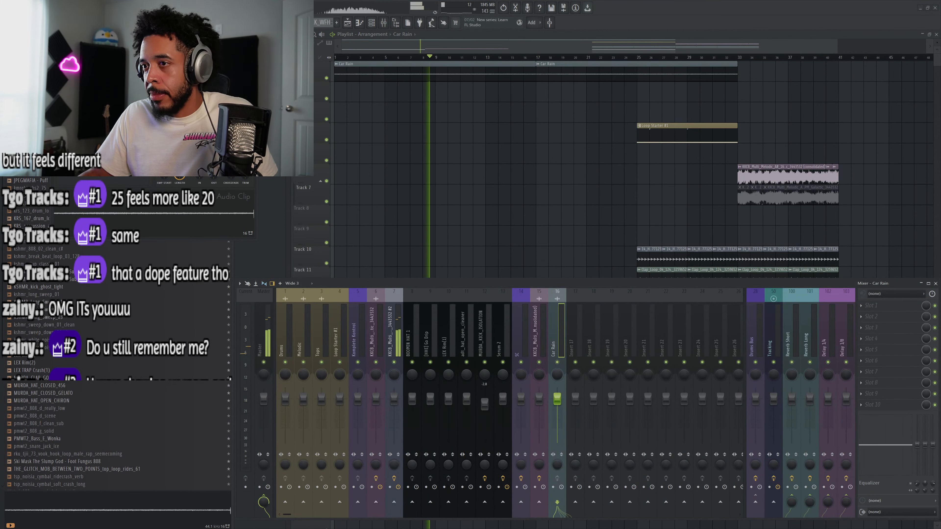
{"action": "left_click", "coordinate": [252, 61]}
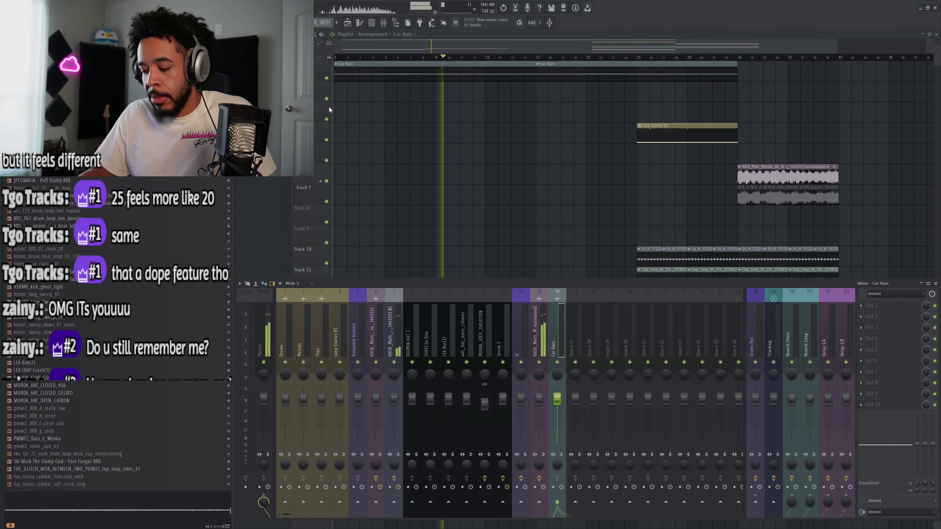
{"action": "key", "text": "F9"}
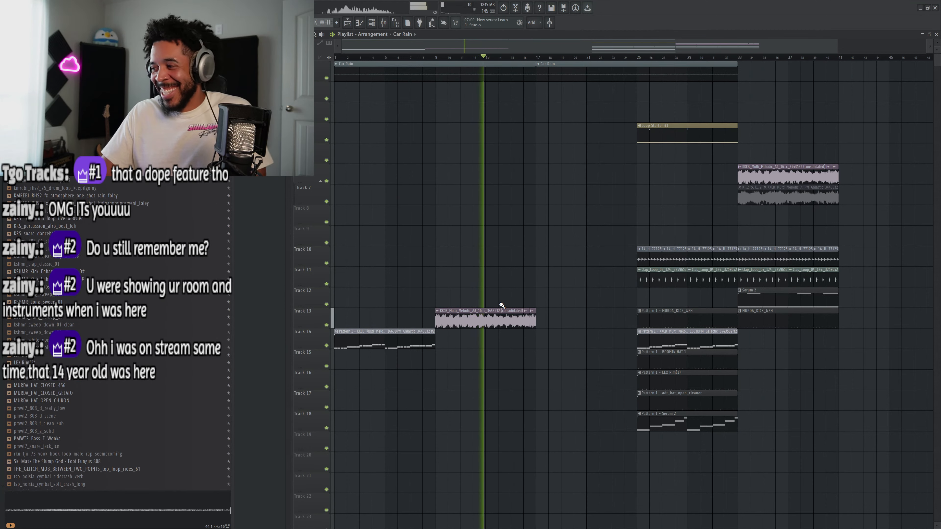
Copy Pattern 1's MURDA_KICK_WFH and KXCB melodic clips to bar 17, on Tracks 13 and 14.
{"action": "left_click_drag", "start_coordinate": [563, 288], "coordinate": [343, 367]}
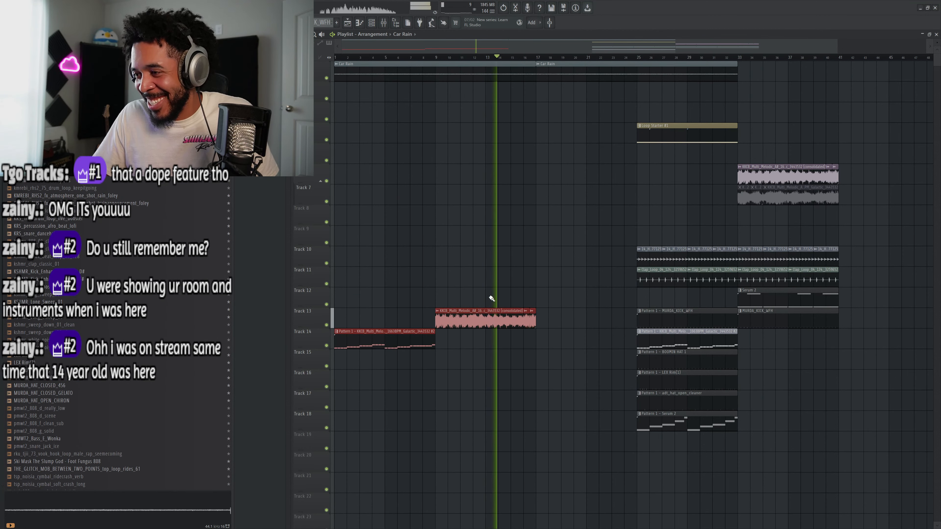
{"action": "left_click", "coordinate": [492, 299]}
{"action": "left_click_drag", "start_coordinate": [678, 319], "coordinate": [580, 284]}
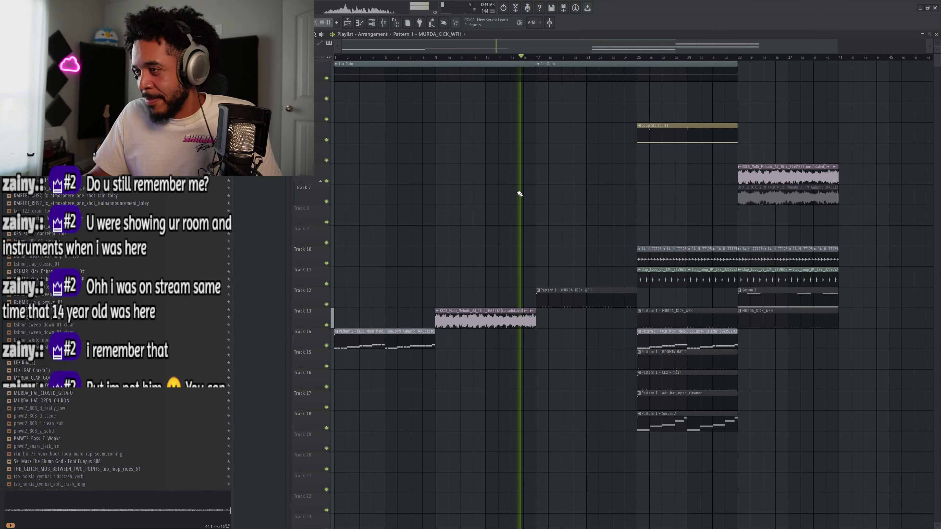
{"action": "left_click_drag", "start_coordinate": [400, 336], "coordinate": [595, 339]}
{"action": "key", "text": "space"}
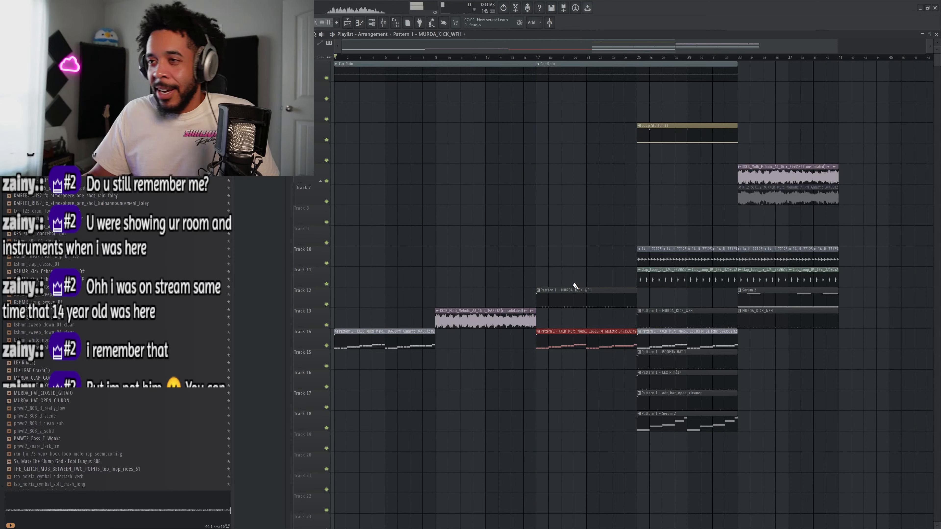
{"action": "left_click_drag", "start_coordinate": [575, 300], "coordinate": [573, 327]}
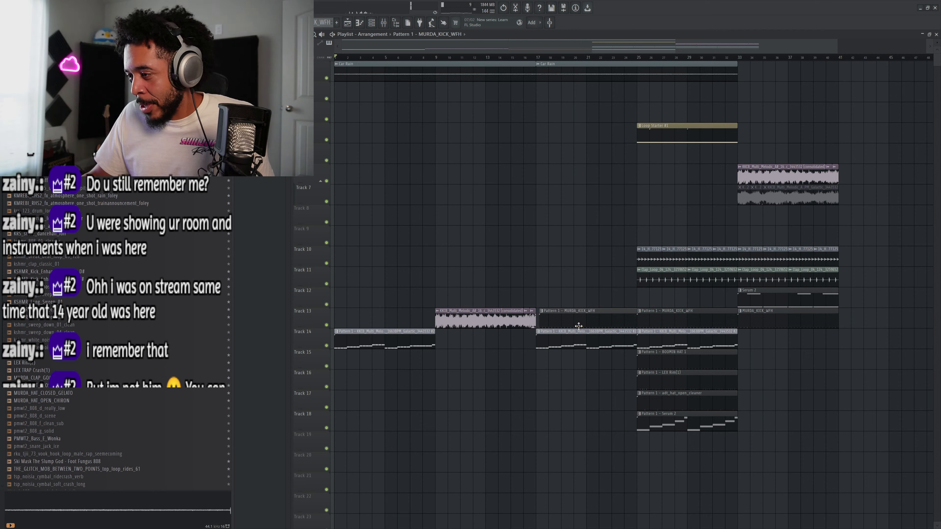
Move the KXCB melodic audio clip at bar 9 down three tracks to Track 16.
{"action": "left_click", "coordinate": [451, 321]}
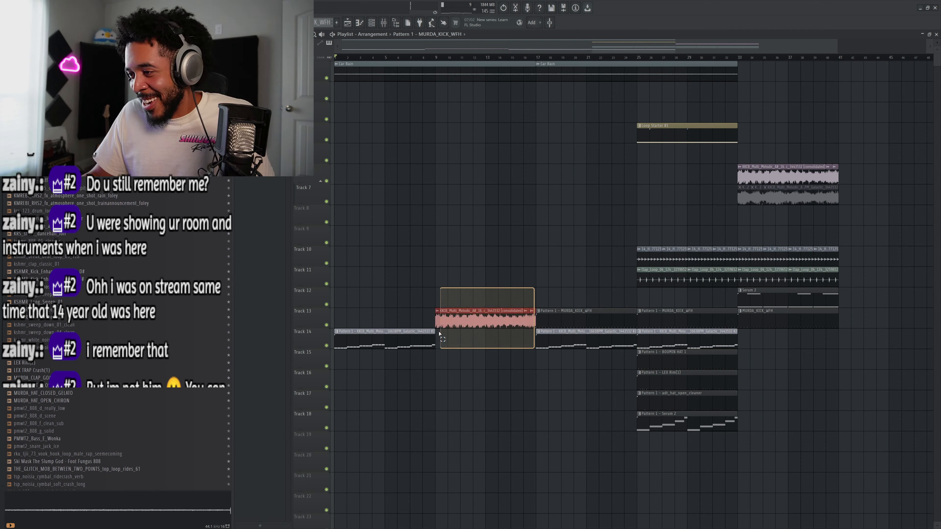
{"action": "key", "text": "shift+Down"}
{"action": "key", "text": "shift+Down"}
{"action": "key", "text": "shift+Down"}
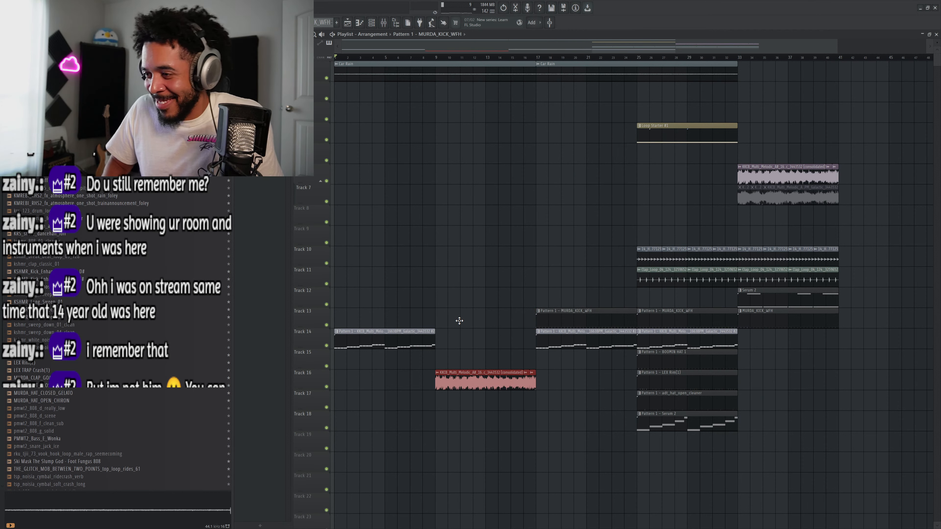
{"action": "key", "text": "ctrl+d"}
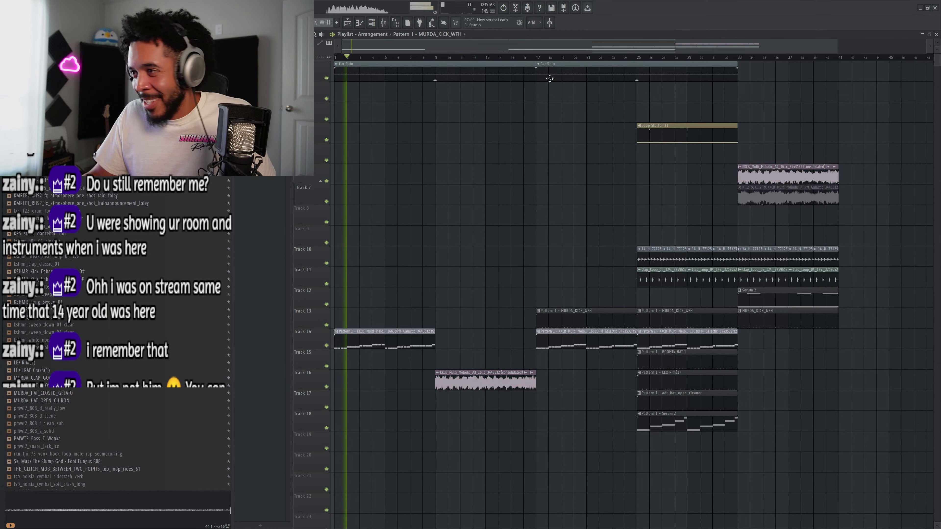
Duplicate the Car Rain clip and the Loop Starter #1 clip at bar 33 on their own tracks.
{"action": "left_click_drag", "start_coordinate": [573, 74], "coordinate": [775, 72]}
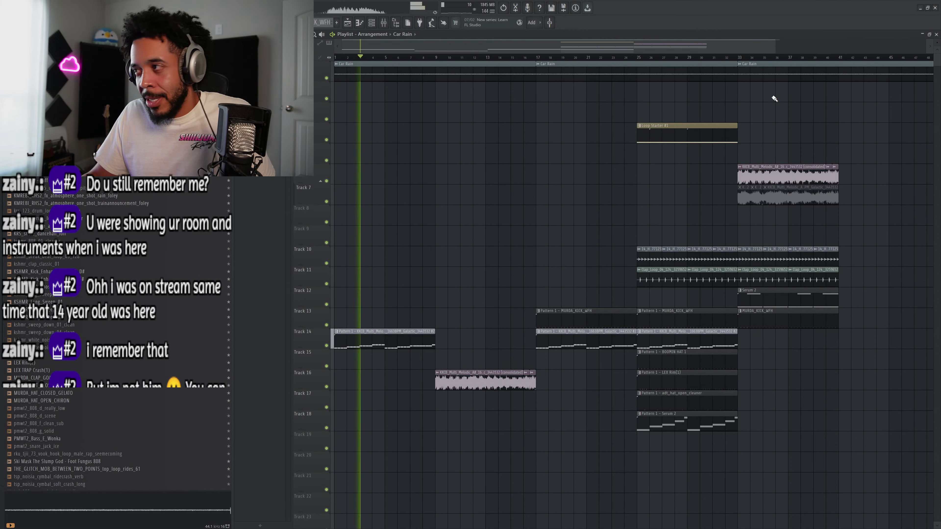
{"action": "left_click_drag", "start_coordinate": [698, 128], "coordinate": [802, 124]}
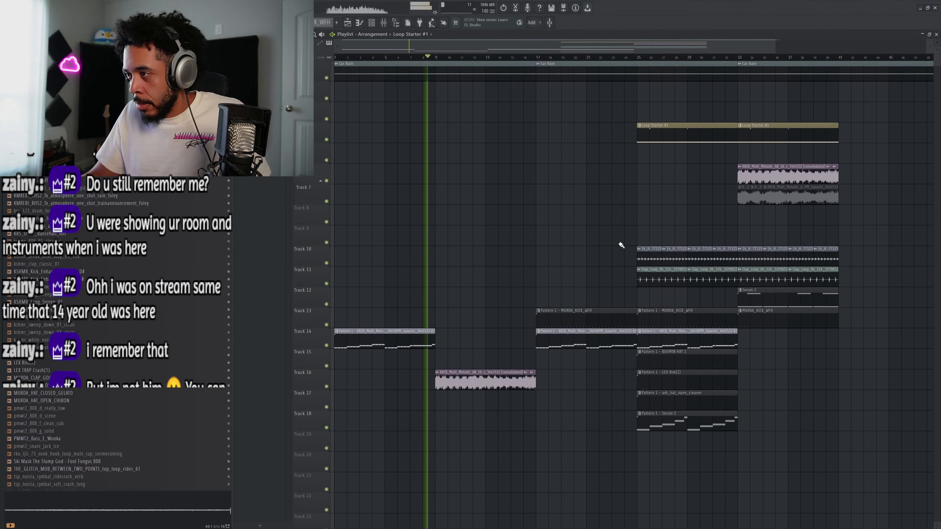
{"action": "left_click_drag", "start_coordinate": [504, 308], "coordinate": [429, 386]}
{"action": "right_click", "coordinate": [485, 318]}
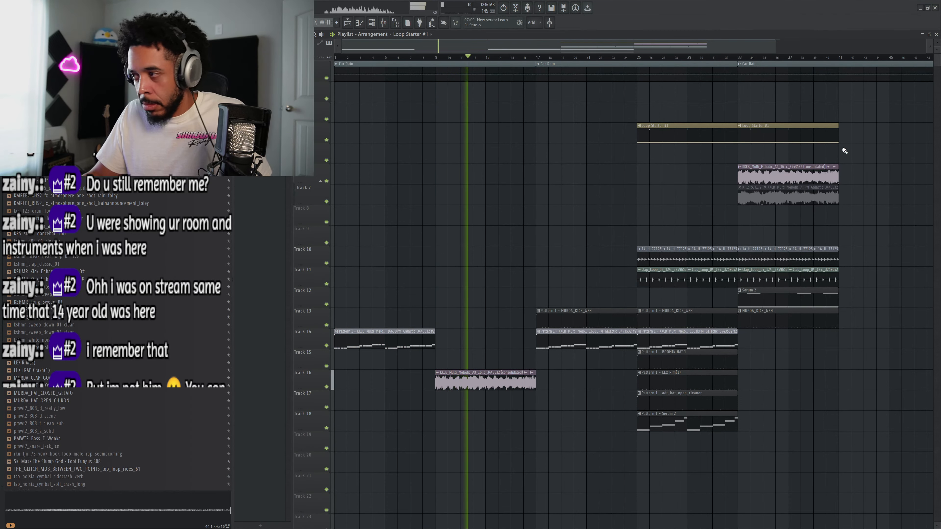
Move the two KXCB melodic audio clips at bar 33 down ten tracks to Tracks 16 and 17.
{"action": "left_click_drag", "start_coordinate": [873, 143], "coordinate": [741, 221]}
{"action": "key", "text": "shift+Down"}
{"action": "key", "text": "shift+Down"}
{"action": "key", "text": "shift+Down"}
{"action": "key", "text": "shift+Down"}
{"action": "key", "text": "shift+Down"}
{"action": "key", "text": "shift+Down"}
{"action": "key", "text": "shift+Down"}
{"action": "key", "text": "shift+Down"}
{"action": "key", "text": "shift+Down"}
{"action": "key", "text": "shift+Down"}
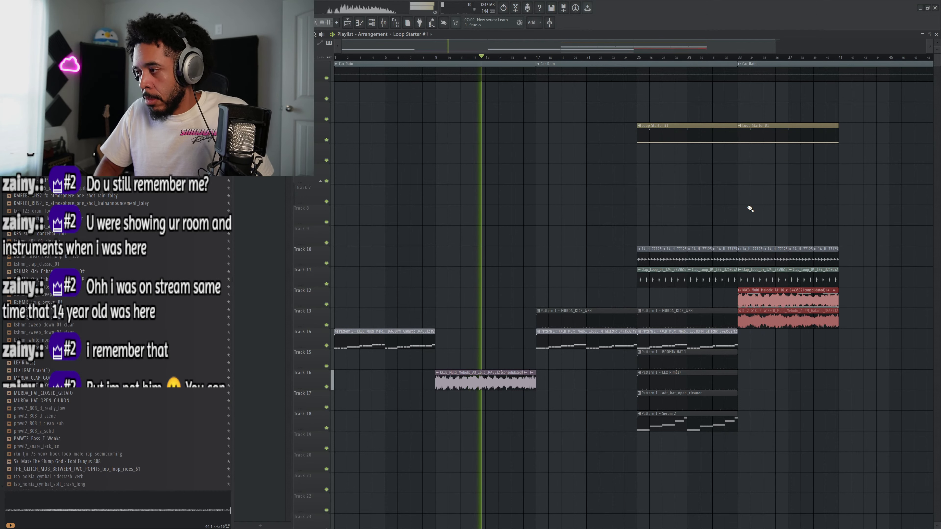
Select all clips from Track 10 downward and shift them up five tracks so they begin on Track 5.
{"action": "left_click_drag", "start_coordinate": [900, 225], "coordinate": [341, 448]}
{"action": "key", "text": "shift+Up"}
{"action": "key", "text": "shift+Up"}
{"action": "key", "text": "shift+Up"}
{"action": "key", "text": "shift+Up"}
{"action": "key", "text": "shift+Up"}
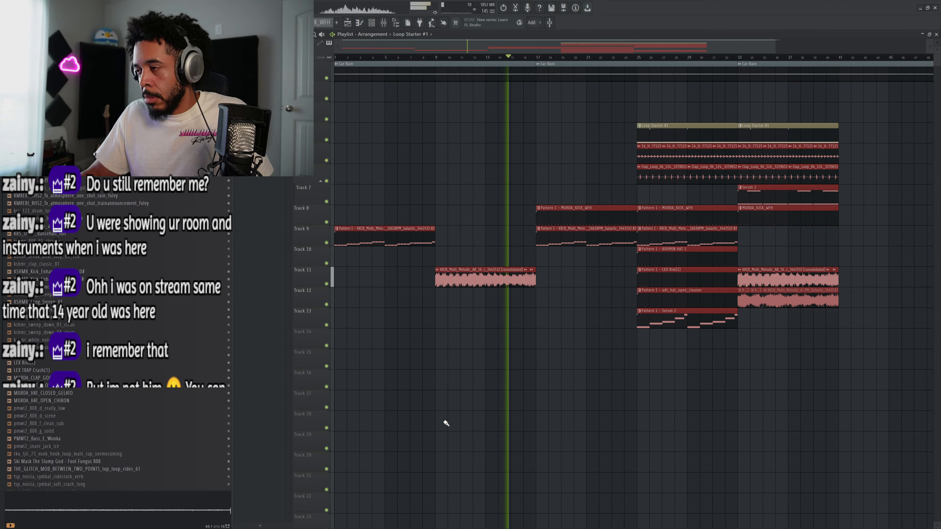
{"action": "left_click", "coordinate": [505, 200], "text": "ctrl"}
Select the clips of both main sections and shift them eight bars later to start at bar 33.
{"action": "scroll", "coordinate": [511, 199], "scroll_direction": "up", "scroll_amount": 2}
{"action": "scroll", "coordinate": [453, 206], "scroll_direction": "down", "scroll_amount": 3}
{"action": "left_click_drag", "start_coordinate": [533, 197], "coordinate": [466, 222]}
{"action": "left_click_drag", "start_coordinate": [756, 101], "coordinate": [552, 351]}
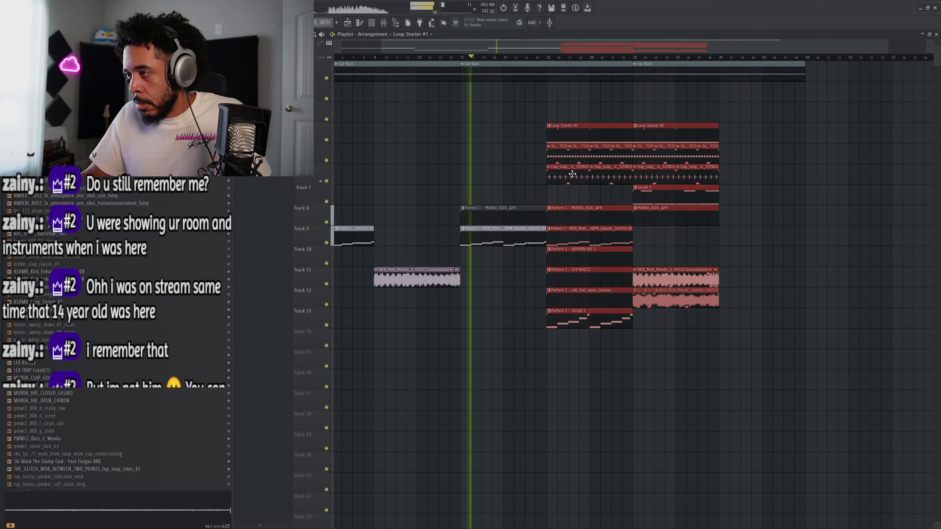
{"action": "left_click_drag", "start_coordinate": [573, 173], "coordinate": [659, 174]}
{"action": "left_click", "coordinate": [536, 206], "text": "ctrl"}
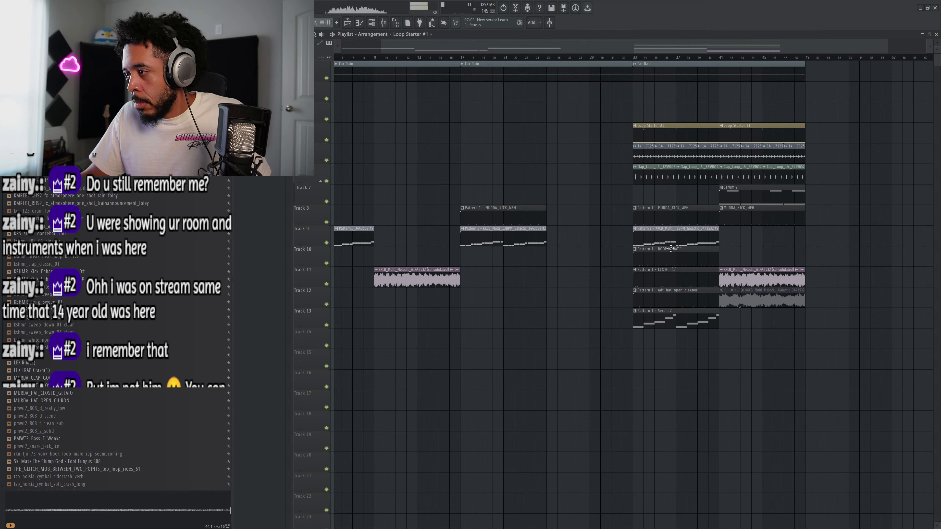
Copy Pattern 1's Serum 2 clip to bar 17 on Track 13.
{"action": "left_click_drag", "start_coordinate": [675, 313], "coordinate": [503, 325]}
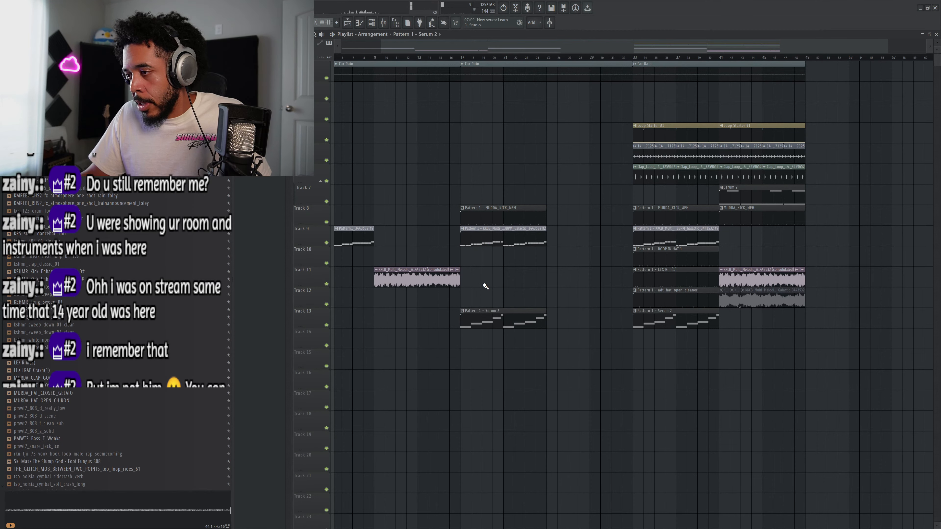
Copy the KXCB melodic audio clips from bar 9 to bar 25 and move both sets up to Track 10.
{"action": "scroll", "coordinate": [486, 286], "scroll_direction": "left", "scroll_amount": 3}
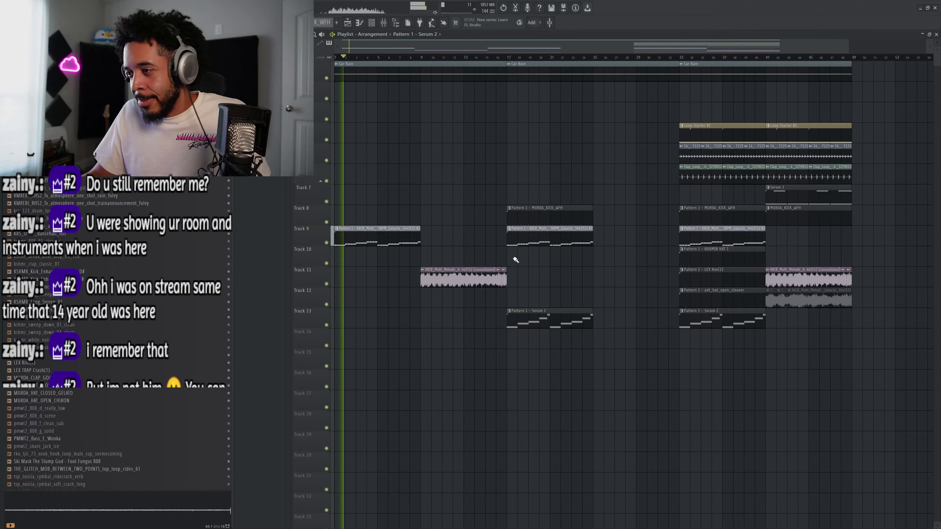
{"action": "left_click_drag", "start_coordinate": [511, 246], "coordinate": [415, 308]}
{"action": "left_click_drag", "start_coordinate": [455, 283], "coordinate": [618, 285]}
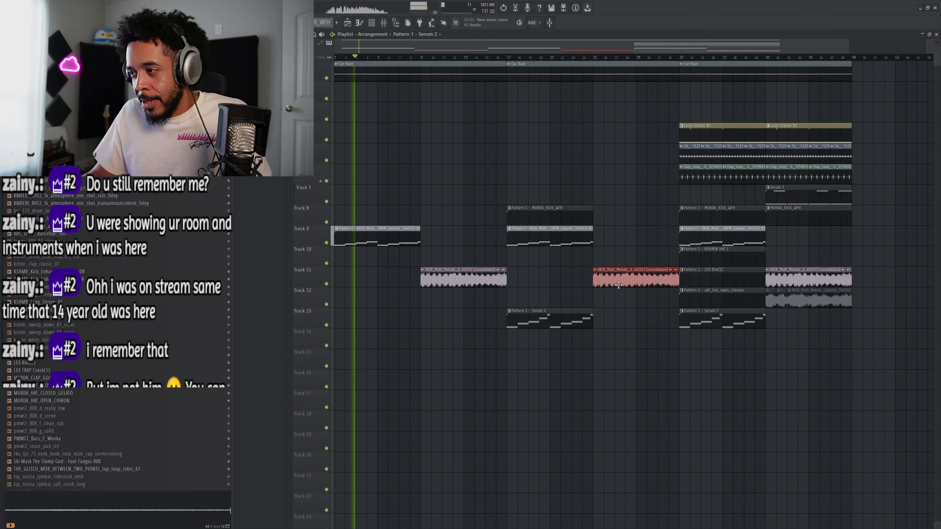
{"action": "left_click_drag", "start_coordinate": [650, 246], "coordinate": [421, 309]}
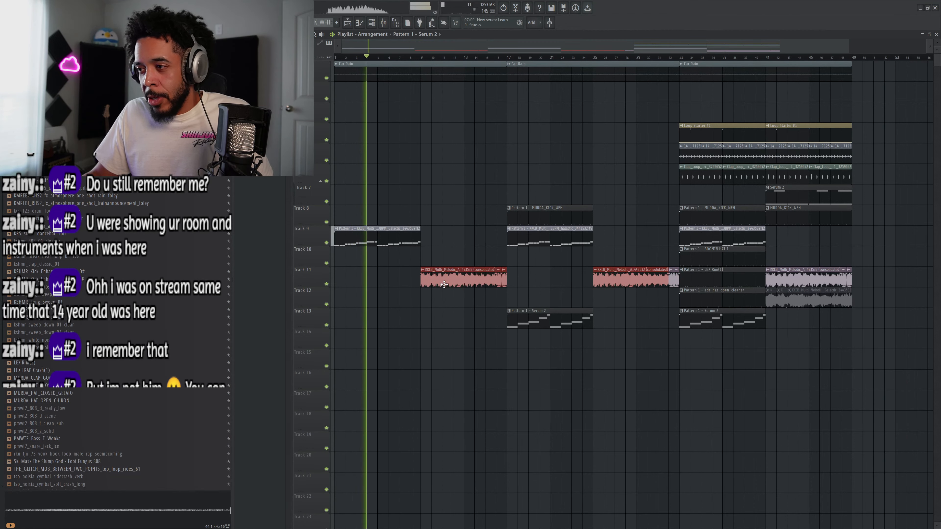
{"action": "left_click_drag", "start_coordinate": [396, 276], "coordinate": [643, 261]}
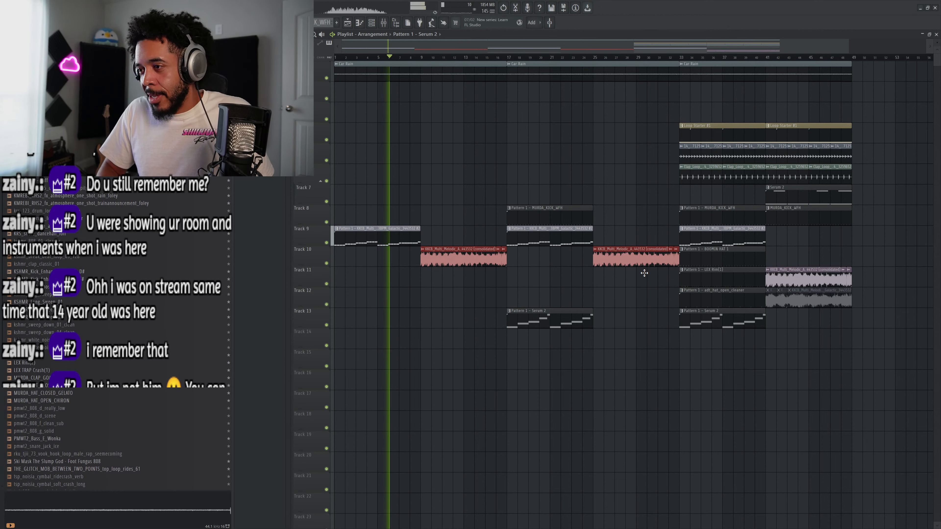
Copy the Serum 2 clip from bar 41 on Track 7 to bar 25 on Track 13.
{"action": "left_click_drag", "start_coordinate": [544, 294], "coordinate": [623, 294]}
{"action": "left_click_drag", "start_coordinate": [783, 202], "coordinate": [613, 322]}
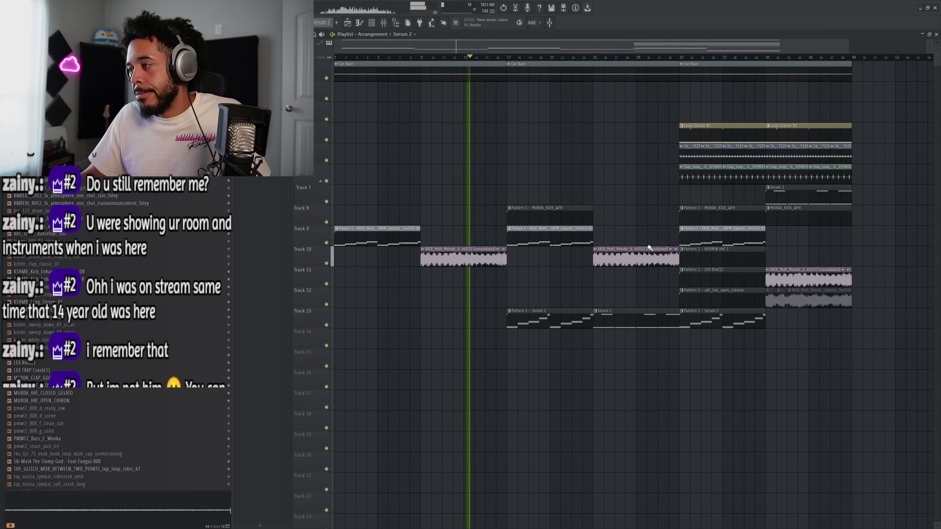
Copy Pattern 1's LEX Rim and open hat clips from bar 33 to bar 17 on Tracks 11 and 12.
{"action": "left_click_drag", "start_coordinate": [665, 282], "coordinate": [542, 277]}
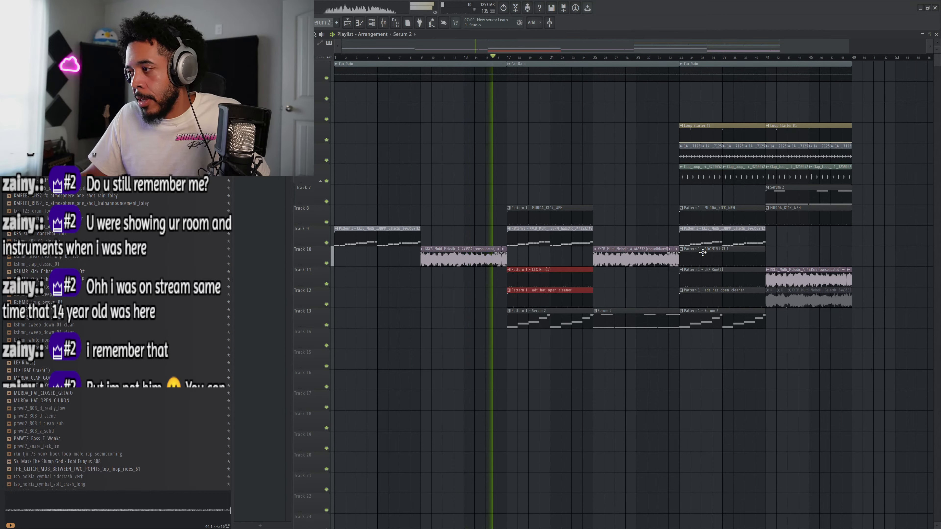
{"action": "left_click", "coordinate": [542, 259]}
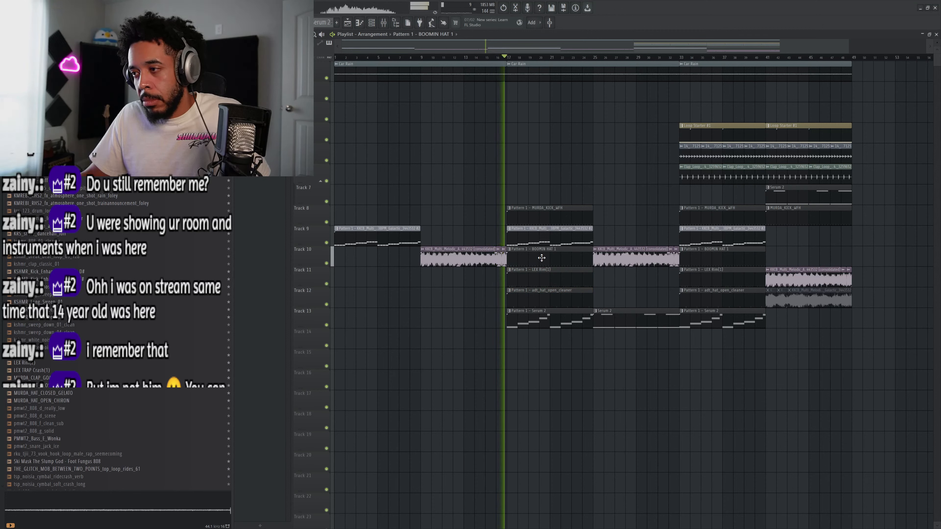
{"action": "right_click", "coordinate": [543, 258]}
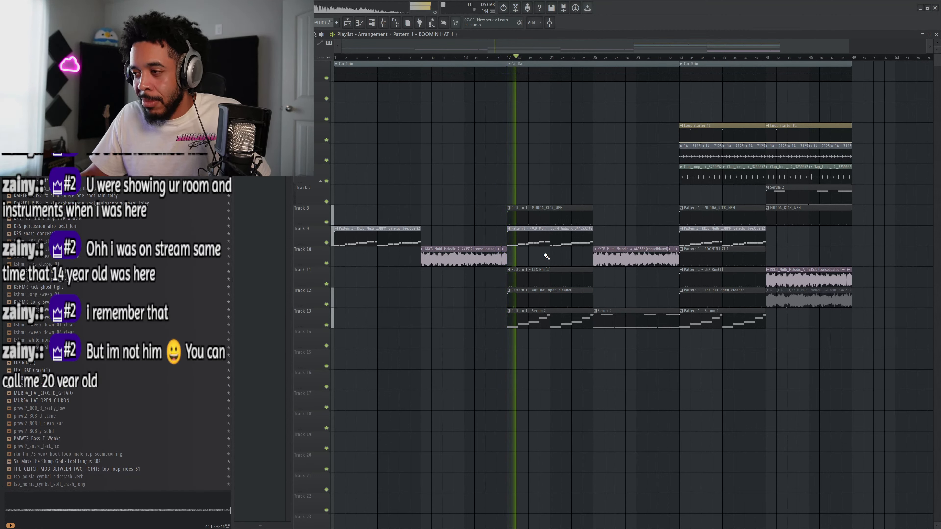
Stop playback and replace Pattern 1's Serum 2 clip at bar 17 on Track 13 with a copy of the bar 25 Serum 2 clip.
{"action": "key", "text": "space"}
{"action": "right_click", "coordinate": [553, 317]}
{"action": "left_click_drag", "start_coordinate": [632, 325], "coordinate": [543, 322]}
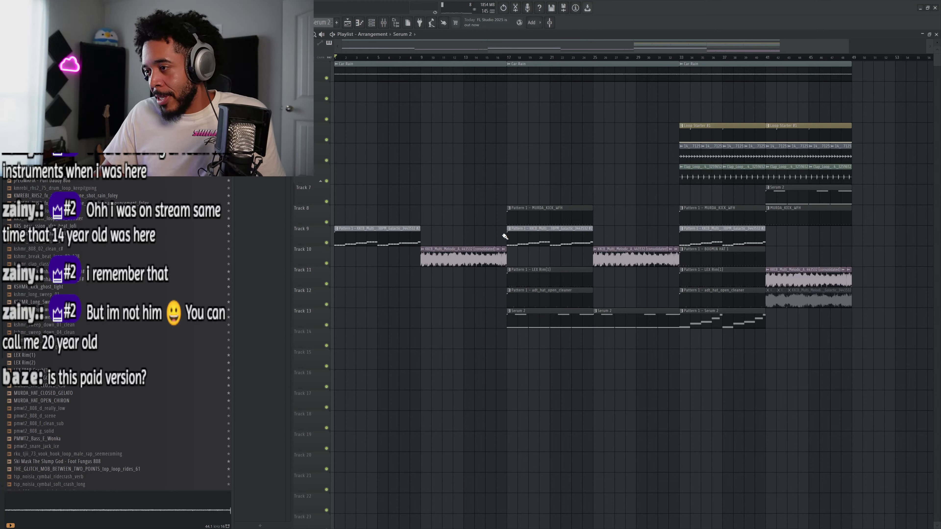
Play the arrangement from the start to listen to the layered intro, and stop playback.
{"action": "left_click_drag", "start_coordinate": [504, 237], "coordinate": [432, 274]}
{"action": "left_click", "coordinate": [464, 212], "text": "ctrl"}
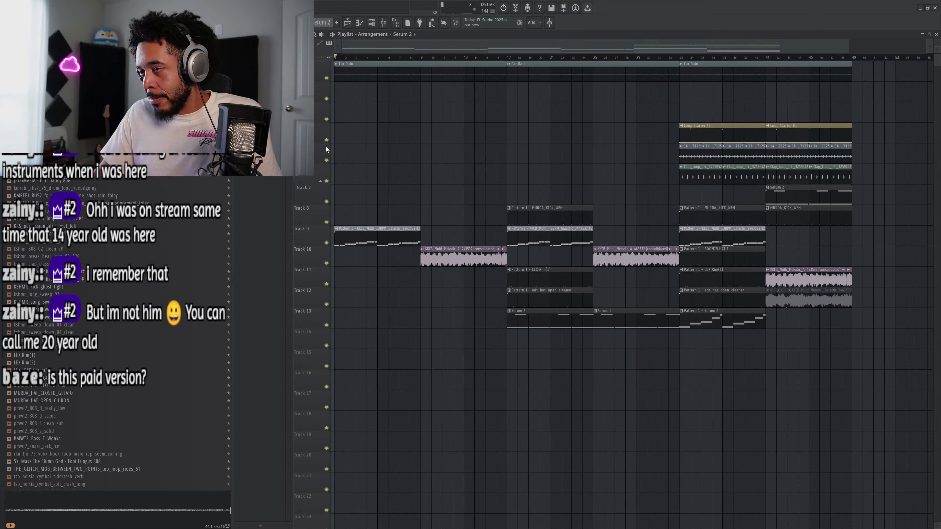
{"action": "key", "text": "space"}
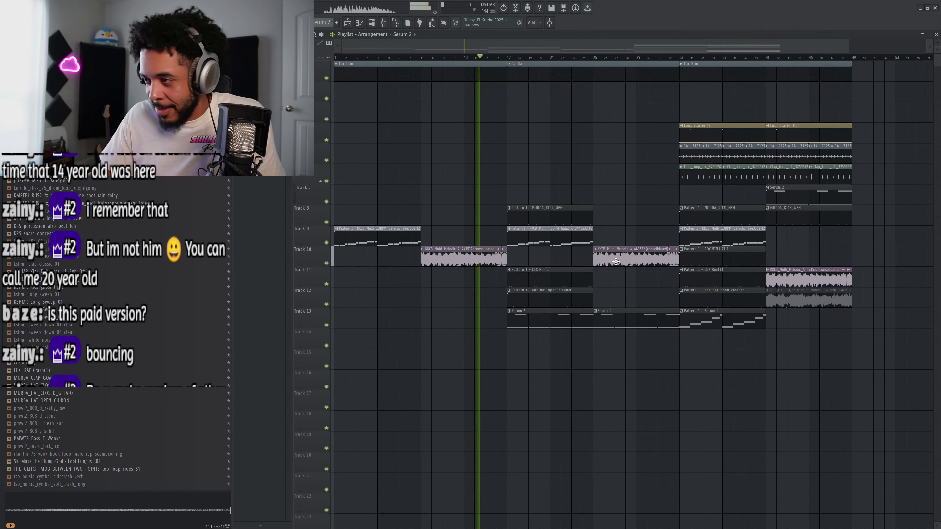
{"action": "key", "text": "space"}
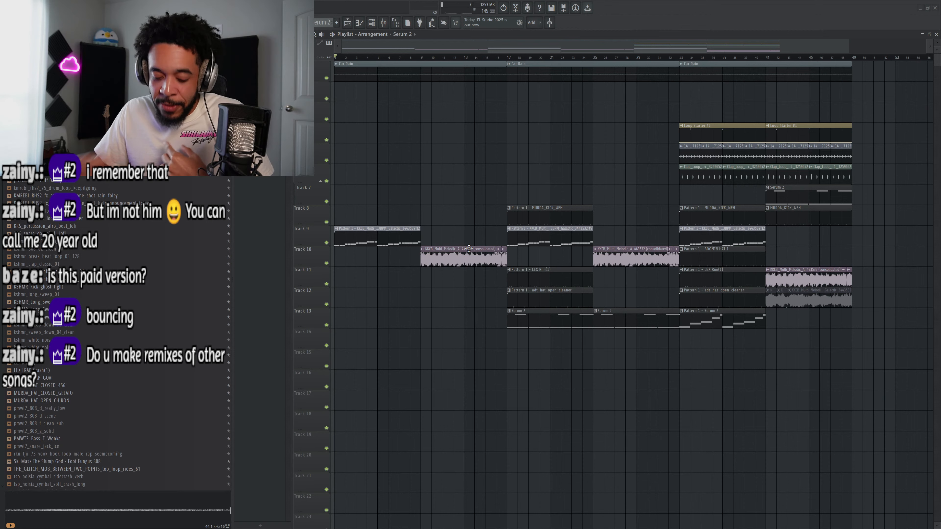
Inspect the channel settings of the KXCB melodic audio clip at bar 9 on Track 10 and close them.
{"action": "scroll", "coordinate": [453, 243], "scroll_direction": "up", "scroll_amount": 5}
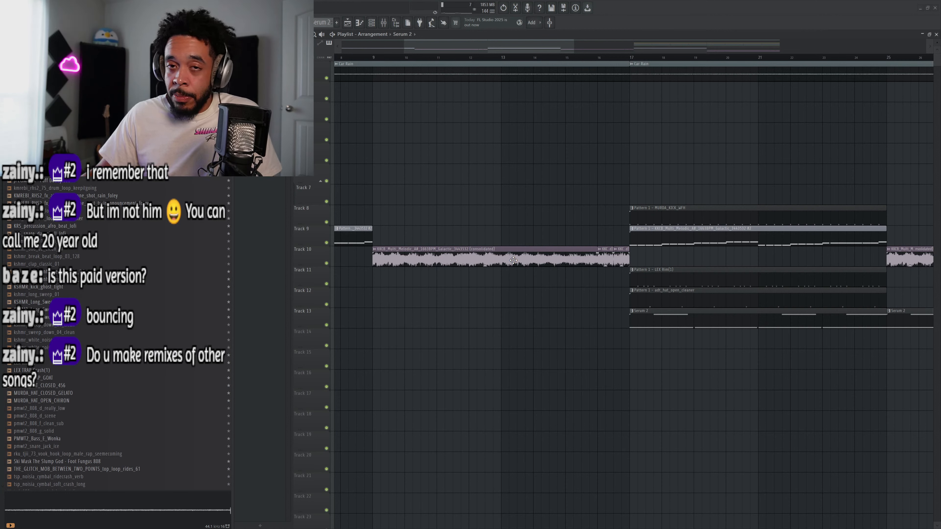
{"action": "left_click", "coordinate": [501, 260]}
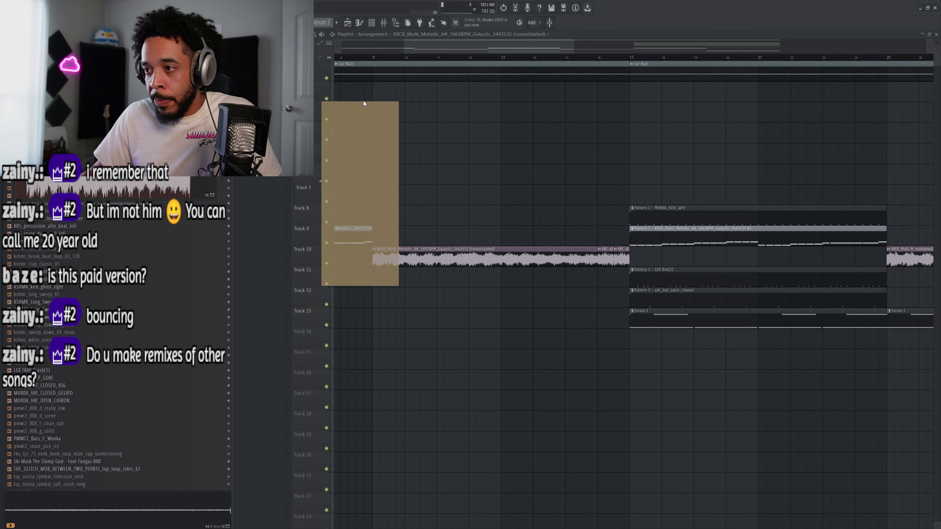
{"action": "left_click_drag", "start_coordinate": [363, 104], "coordinate": [19, 40]}
{"action": "left_click_drag", "start_coordinate": [137, 36], "coordinate": [489, 87]}
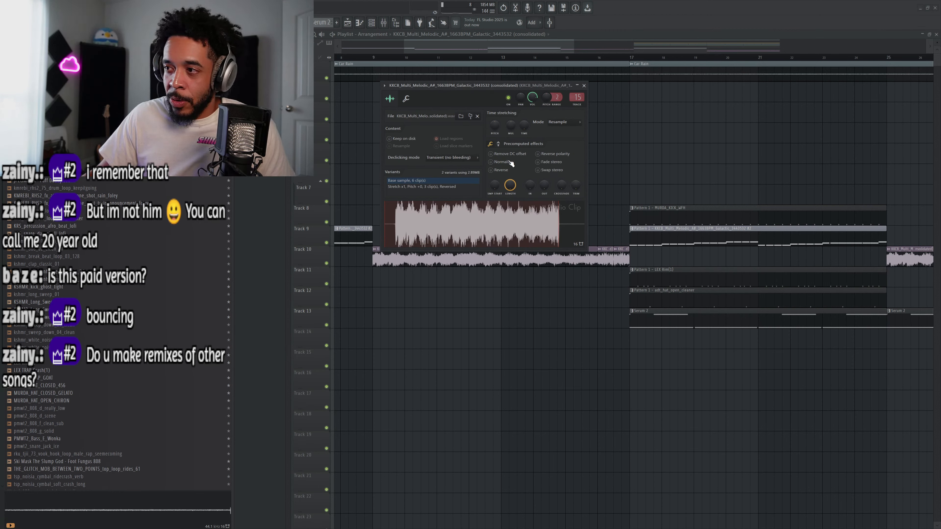
{"action": "left_click", "coordinate": [584, 85]}
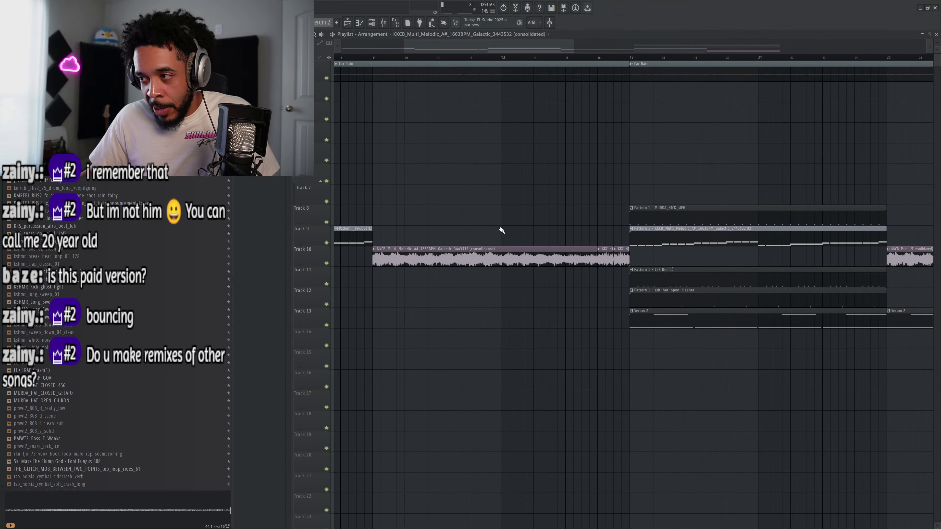
Slice the KXCB melodic clip on Track 10 at bar 13 and just before bar 15, and view the new middle slice's clip properties.
{"action": "left_click", "coordinate": [503, 251]}
{"action": "left_click", "coordinate": [559, 249]}
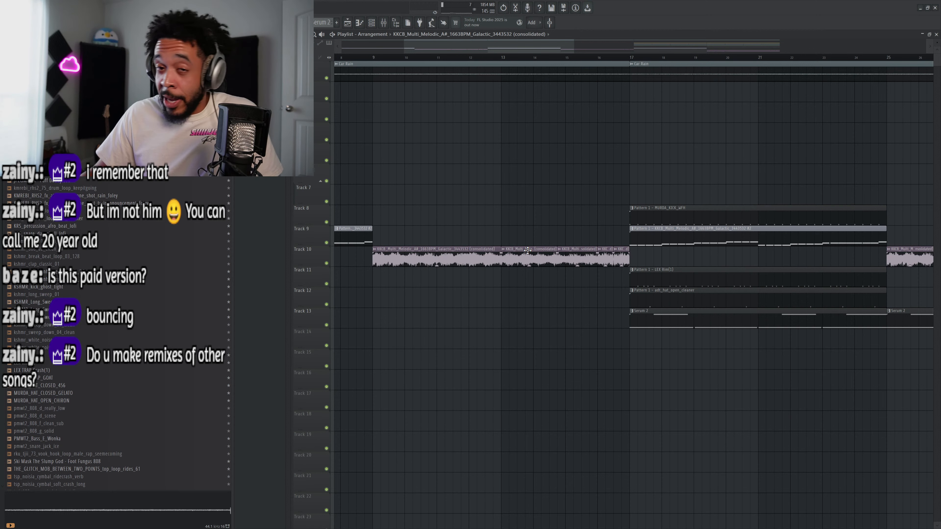
{"action": "double_click", "coordinate": [520, 261]}
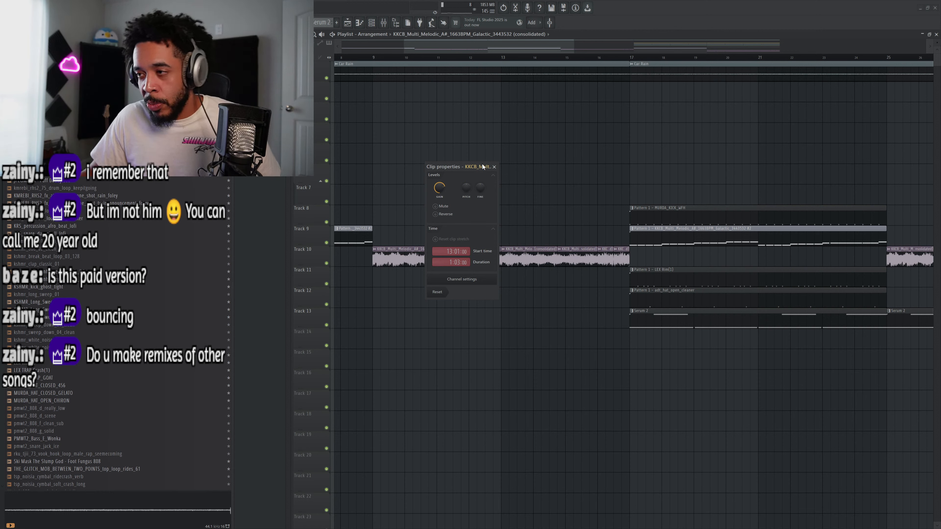
{"action": "left_click", "coordinate": [494, 167]}
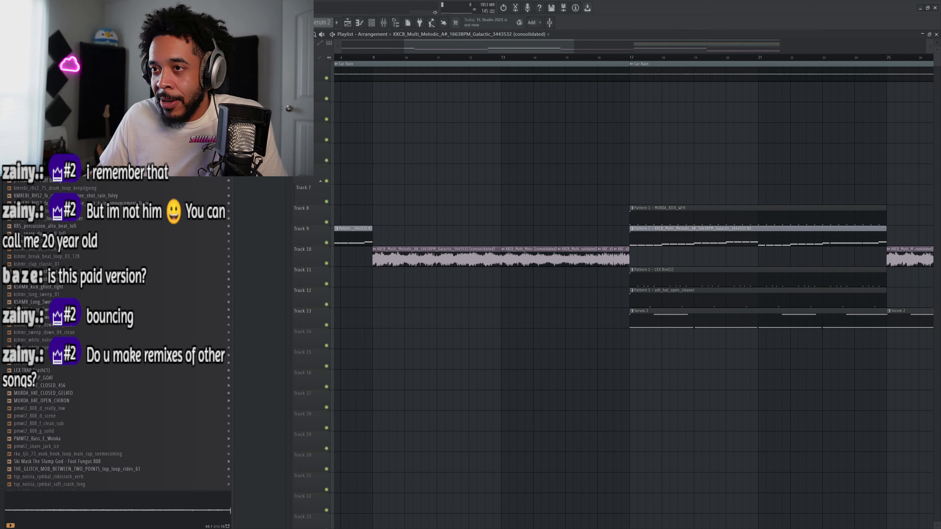
Ask the Gopher assistant "How do you make a hit?".
{"action": "left_click", "coordinate": [496, 29]}
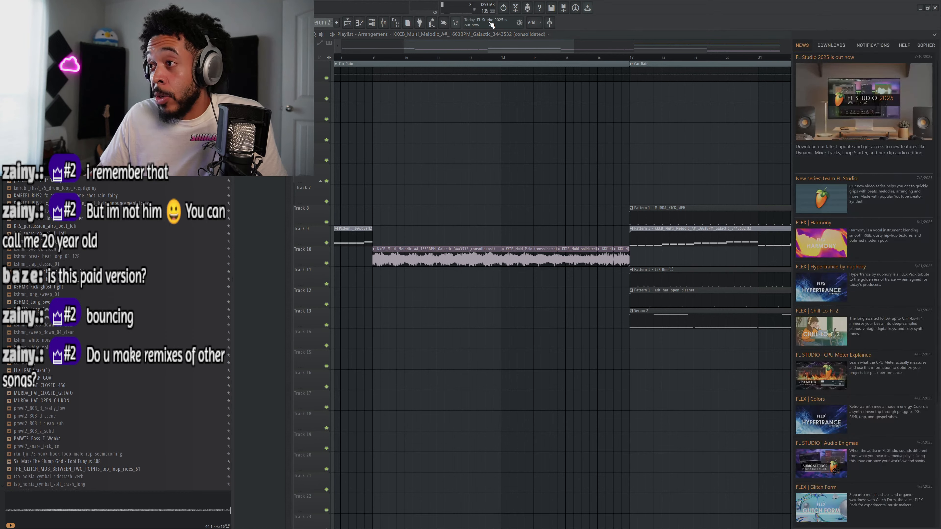
{"action": "left_click", "coordinate": [927, 46]}
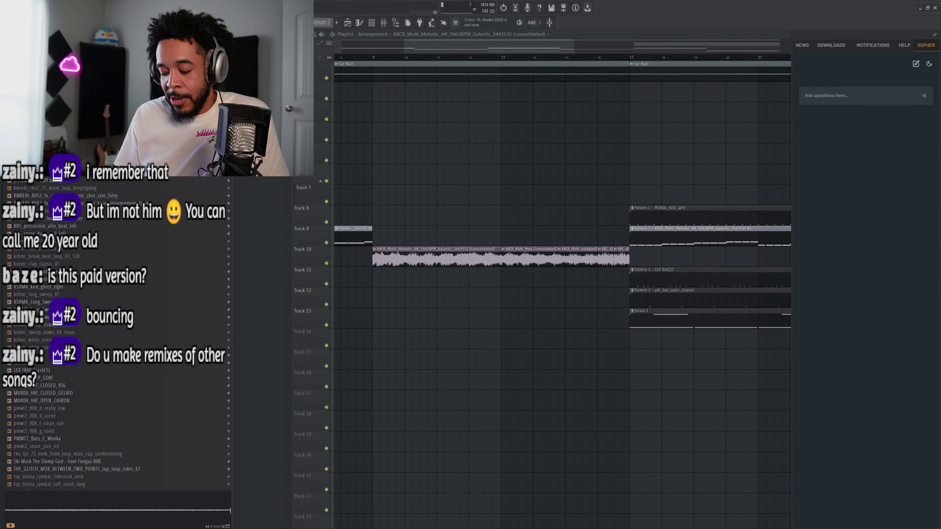
{"action": "type", "text": "How do y"}
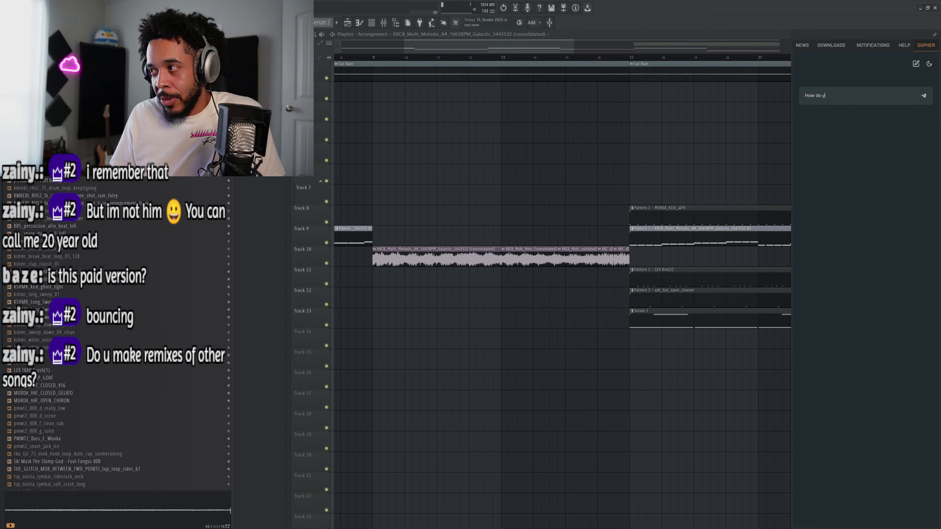
{"action": "type", "text": "ou make a hit?"}
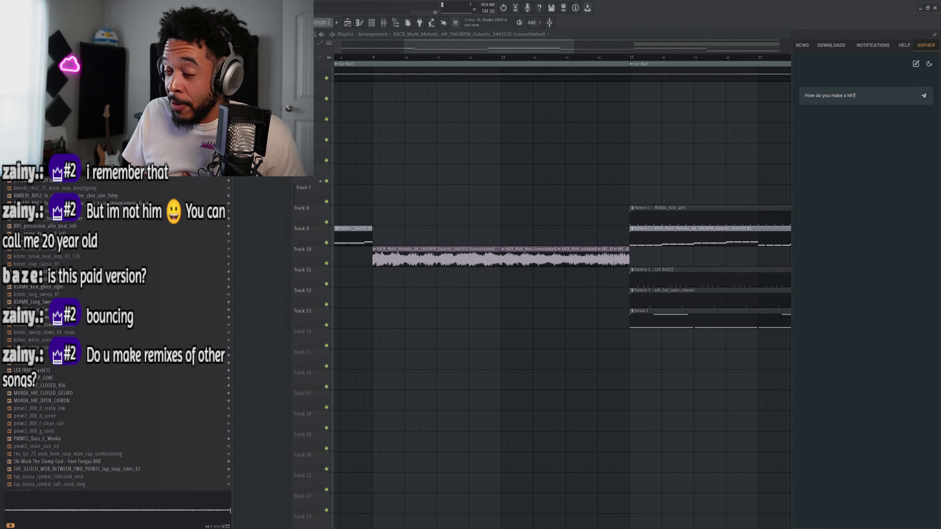
{"action": "left_click", "coordinate": [917, 102]}
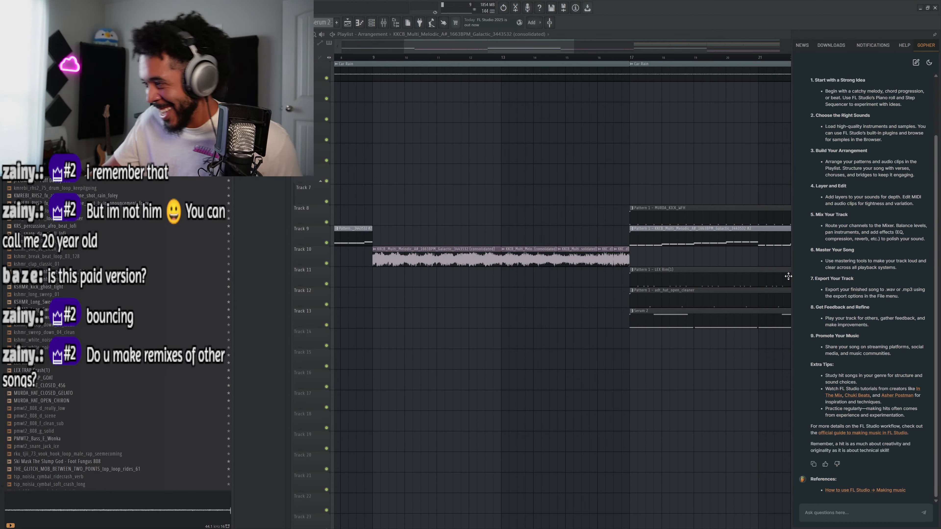
Read through the assistant's answer about making a hit and close the assistant to return to the playlist.
{"action": "scroll", "coordinate": [863, 285], "scroll_direction": "up", "scroll_amount": 3}
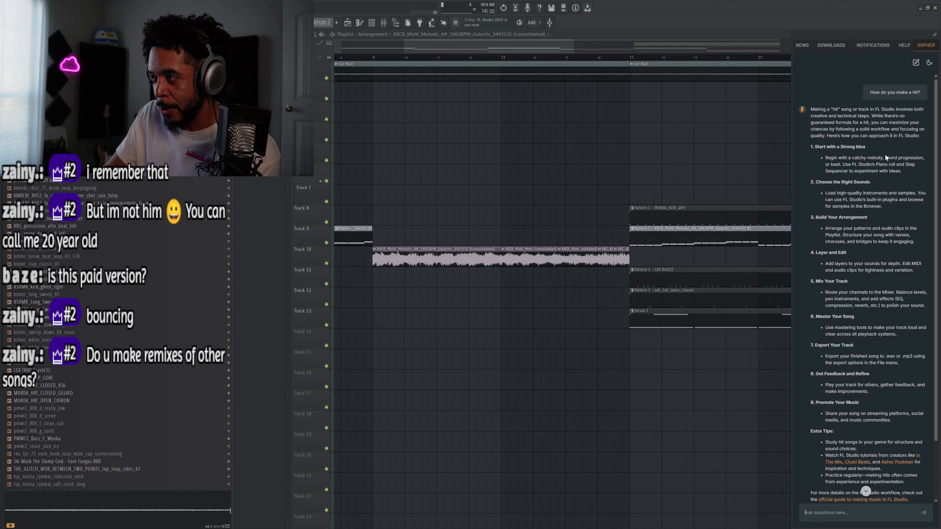
{"action": "scroll", "coordinate": [890, 145], "scroll_direction": "down", "scroll_amount": 1}
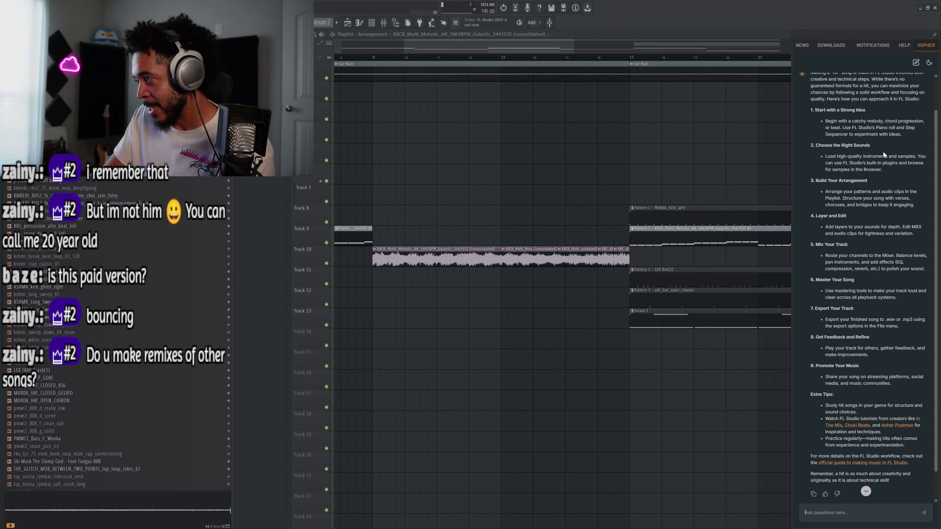
{"action": "scroll", "coordinate": [835, 152], "scroll_direction": "up", "scroll_amount": 1}
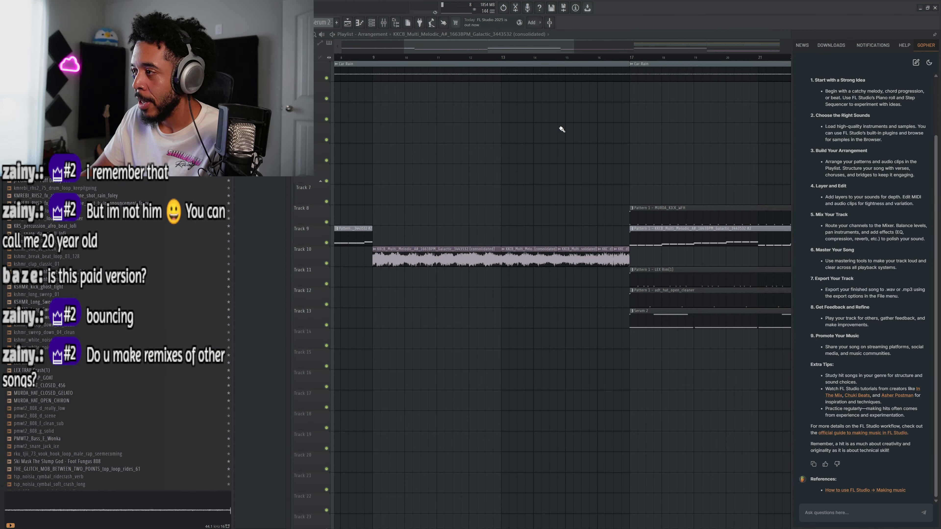
{"action": "left_click", "coordinate": [520, 131]}
{"action": "right_click", "coordinate": [547, 130]}
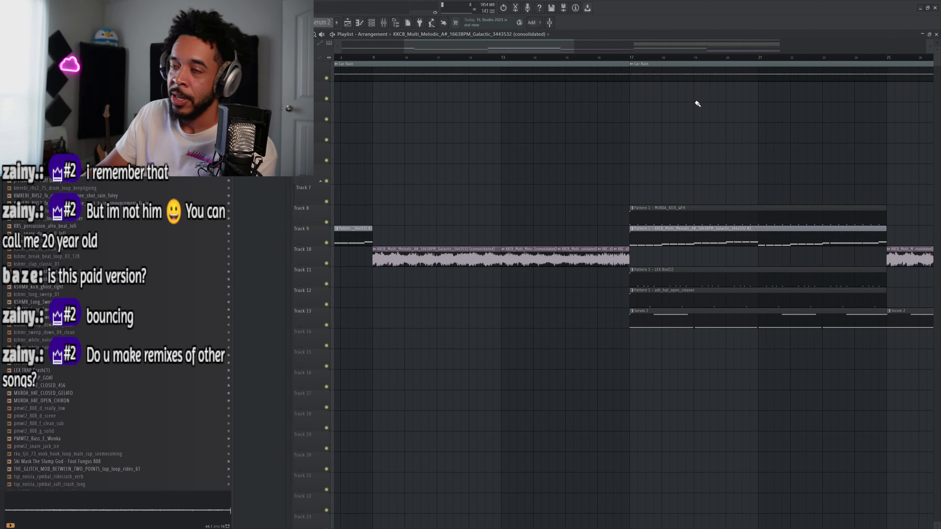
{"action": "left_click", "coordinate": [488, 29]}
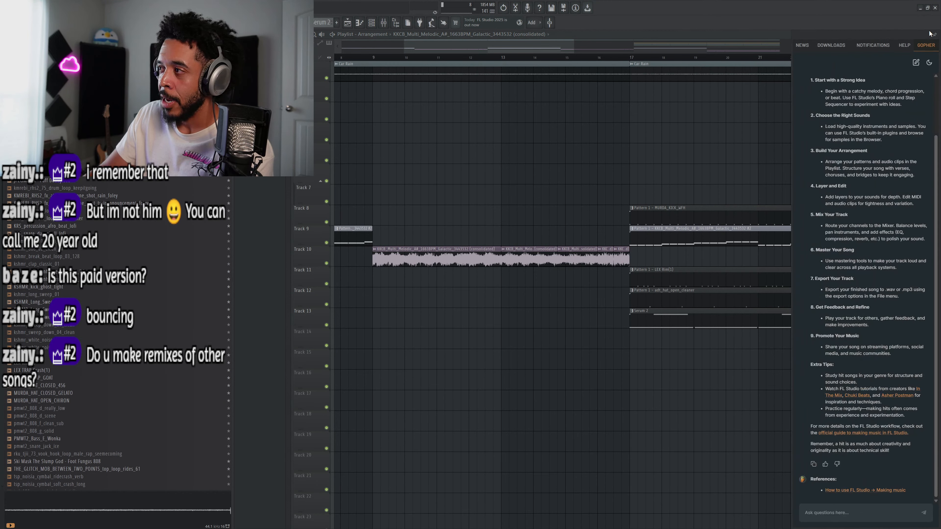
{"action": "left_click", "coordinate": [497, 27]}
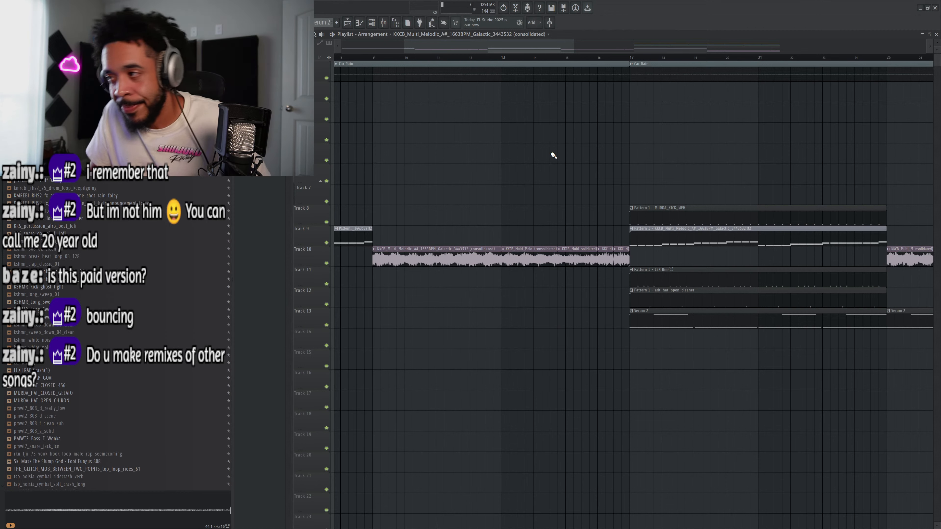
Load the Emphasis plugin into effect slot 7 of the KXCB melodic audio's mixer track and move its window into full view.
{"action": "key", "text": "F9"}
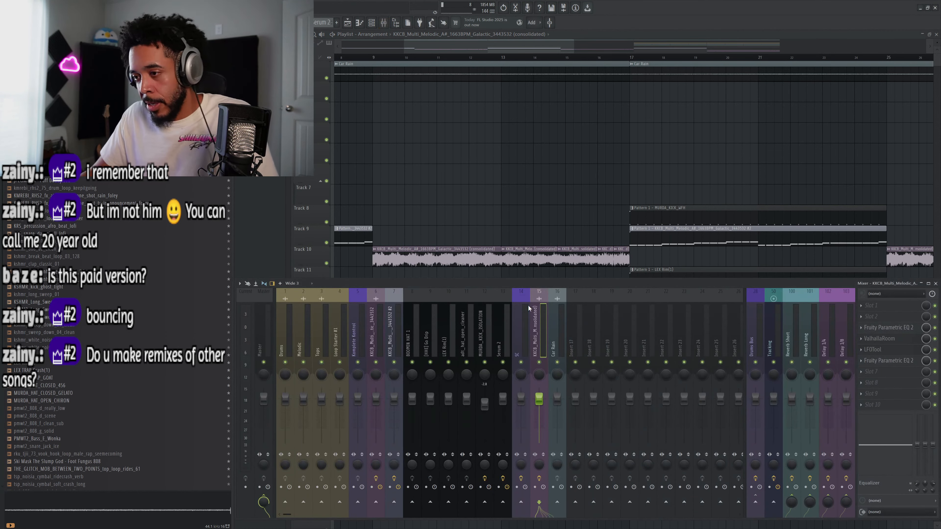
{"action": "left_click", "coordinate": [877, 375]}
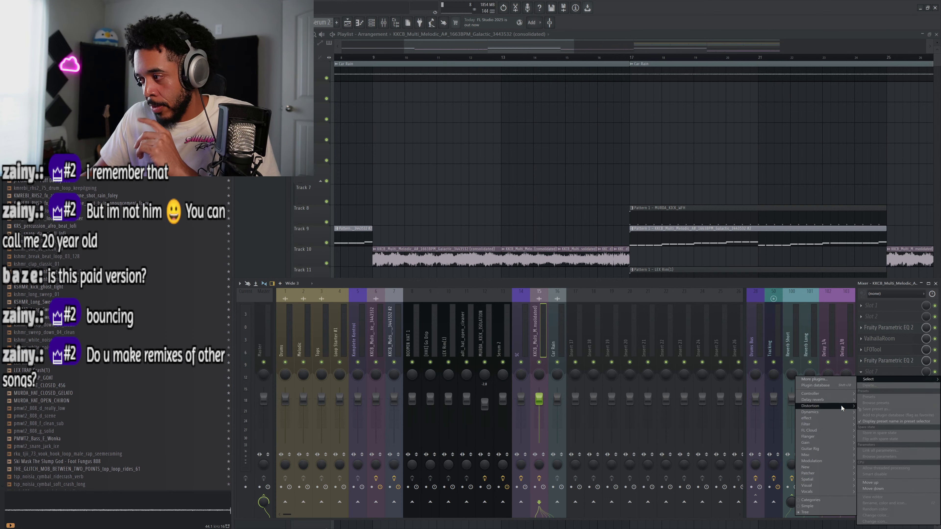
{"action": "mouse_move", "coordinate": [818, 469]}
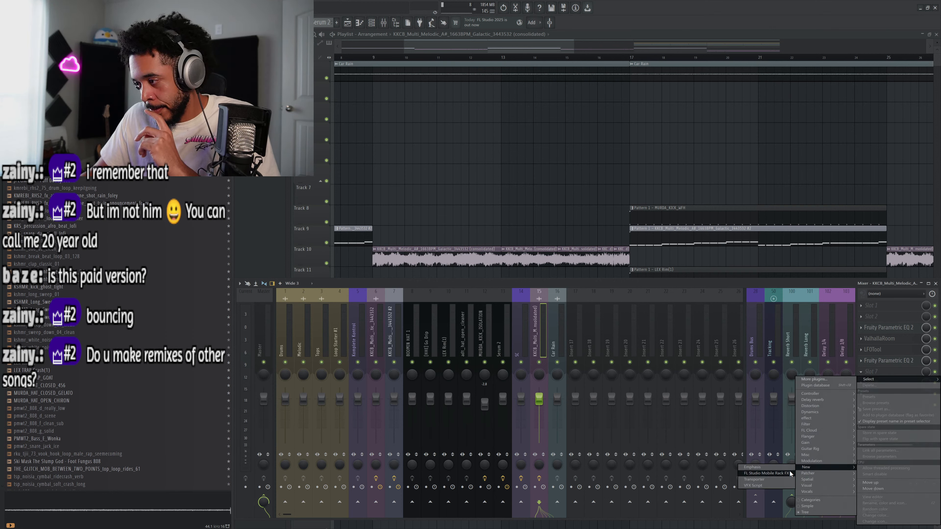
{"action": "left_click", "coordinate": [752, 467]}
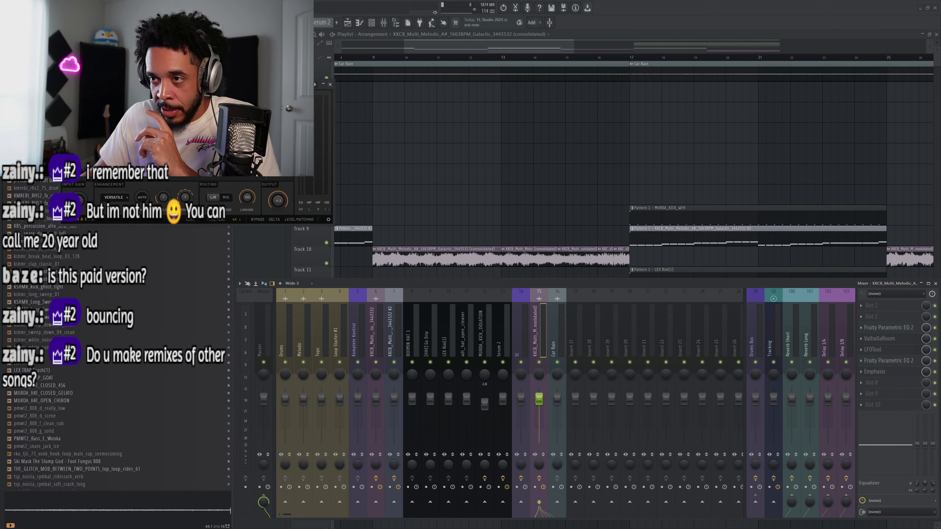
{"action": "left_click_drag", "start_coordinate": [238, 85], "coordinate": [495, 86]}
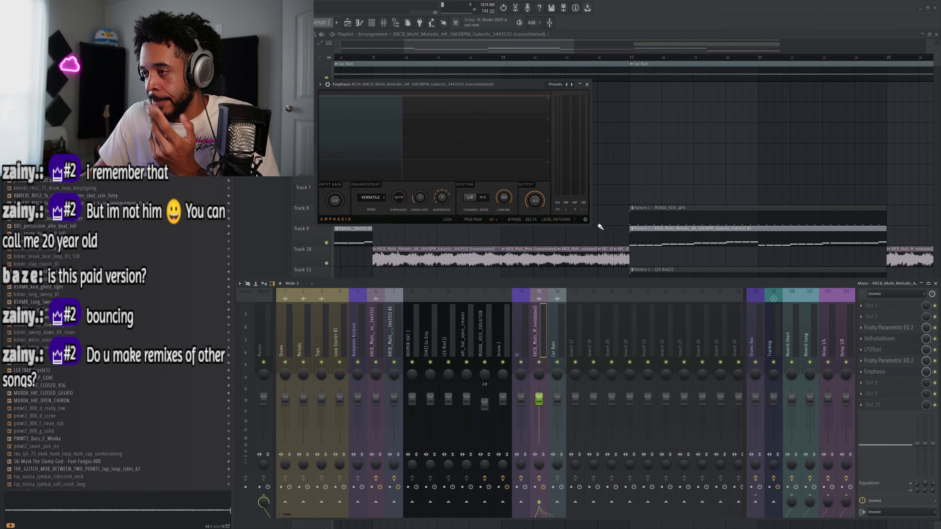
Disable Emphasis in effect slot 7 of the melodic audio's mixer track, and close the plugin window and the mixer.
{"action": "left_click", "coordinate": [587, 85]}
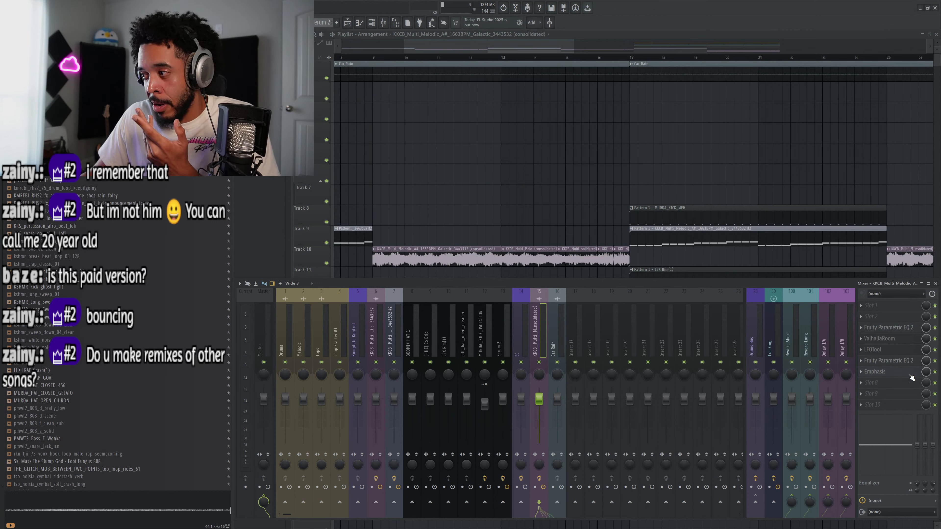
{"action": "left_click", "coordinate": [934, 371]}
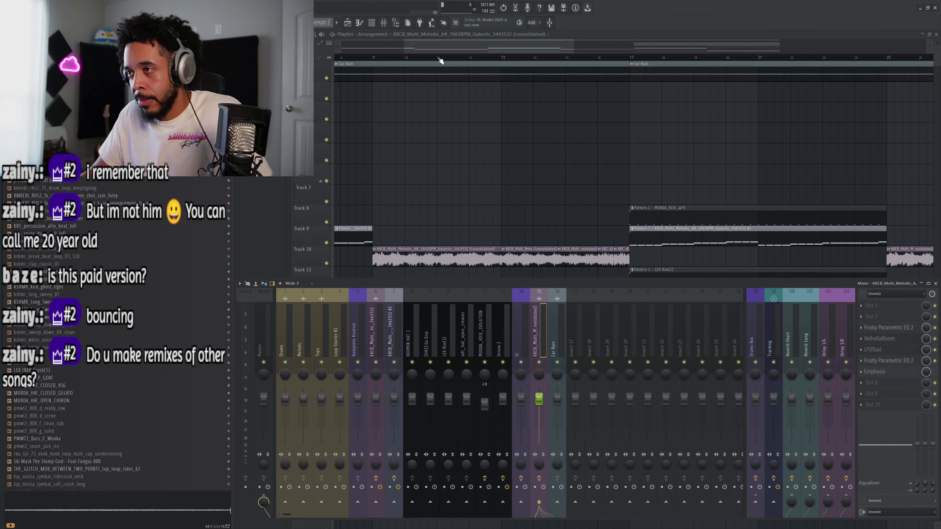
{"action": "key", "text": "F9"}
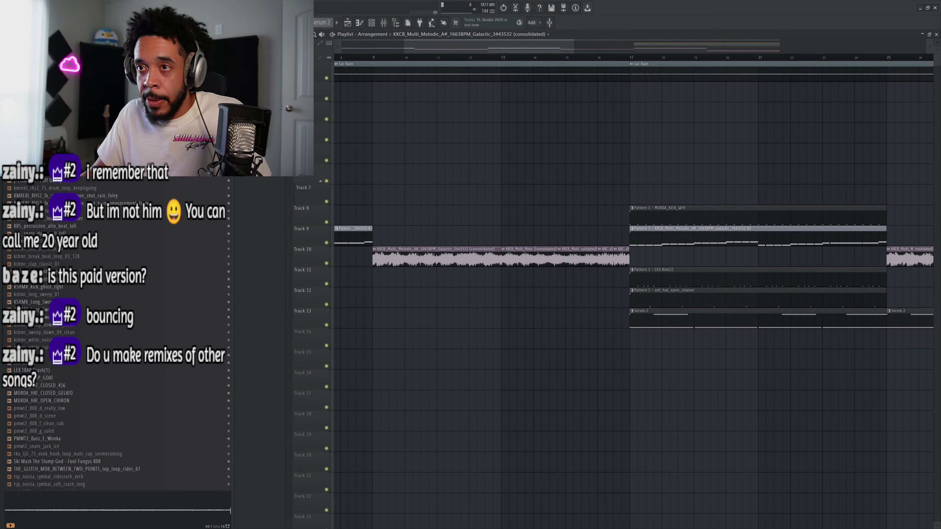
Play the arrangement from the start with the whole song in view, and stop playback.
{"action": "key", "text": "space"}
{"action": "scroll", "coordinate": [422, 135], "scroll_direction": "down", "scroll_amount": 5}
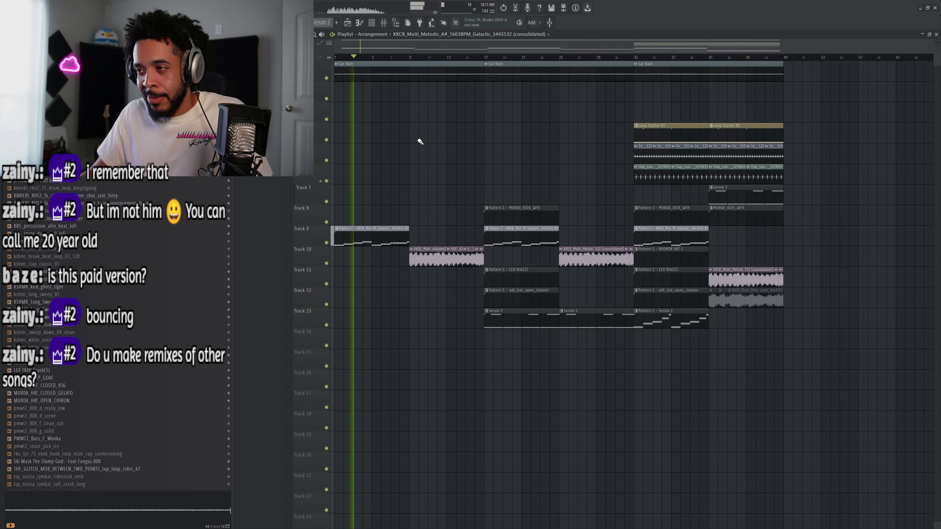
{"action": "key", "text": "space"}
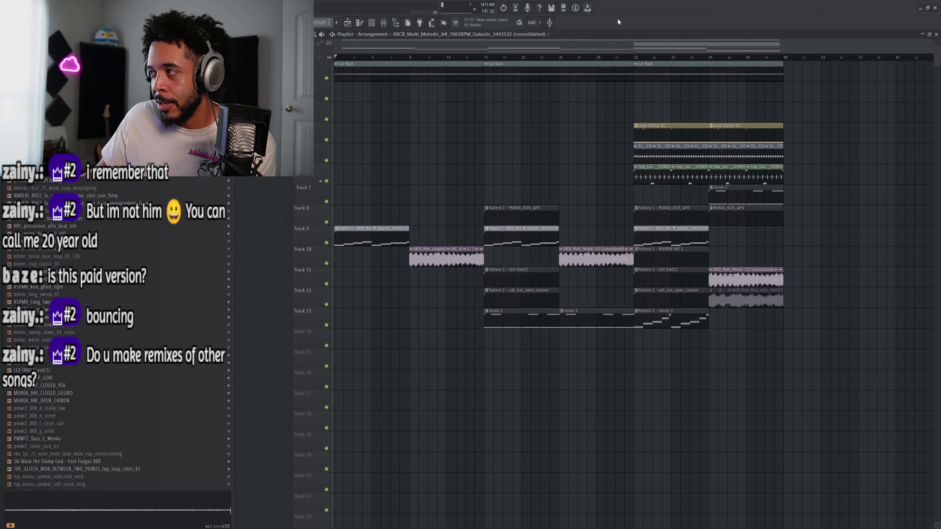
Reopen the Gopher assistant and ask it "Write me a 16 bar song".
{"action": "left_click", "coordinate": [519, 22]}
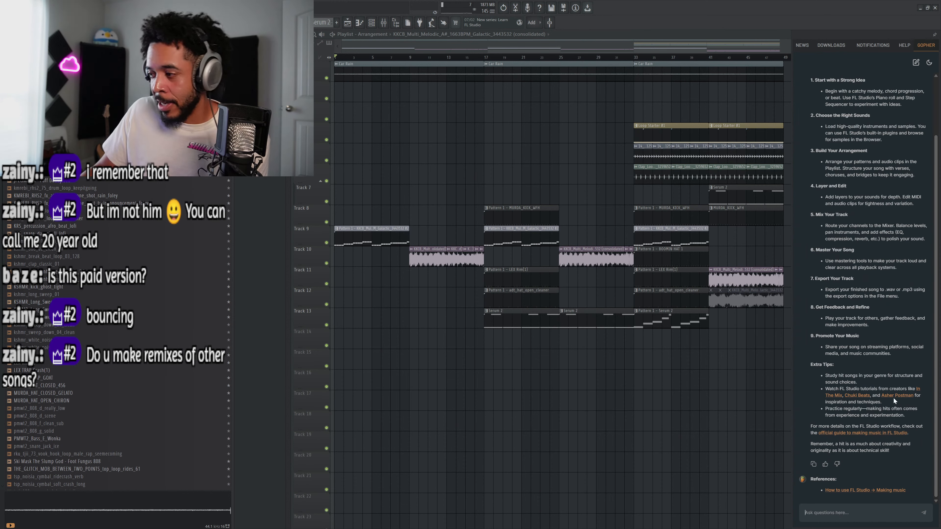
{"action": "scroll", "coordinate": [895, 402], "scroll_direction": "up", "scroll_amount": 3}
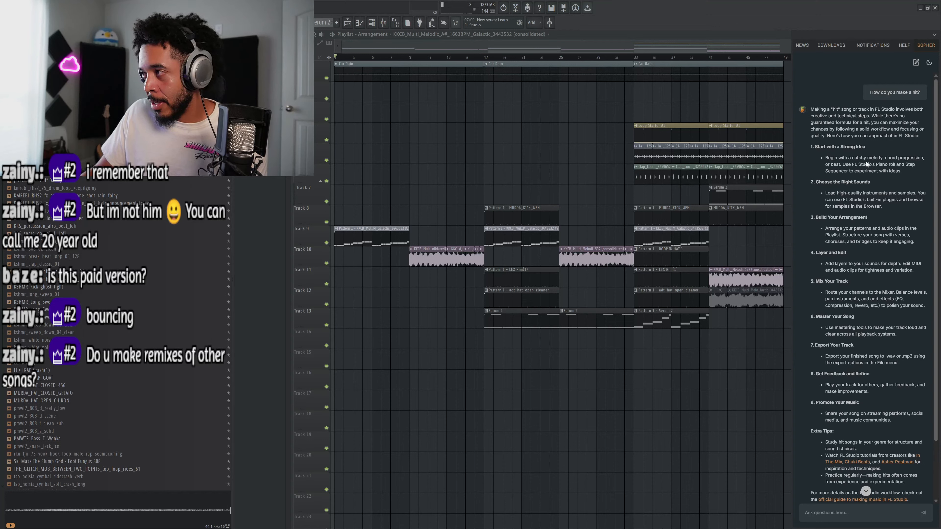
{"action": "scroll", "coordinate": [851, 481], "scroll_direction": "down", "scroll_amount": 3}
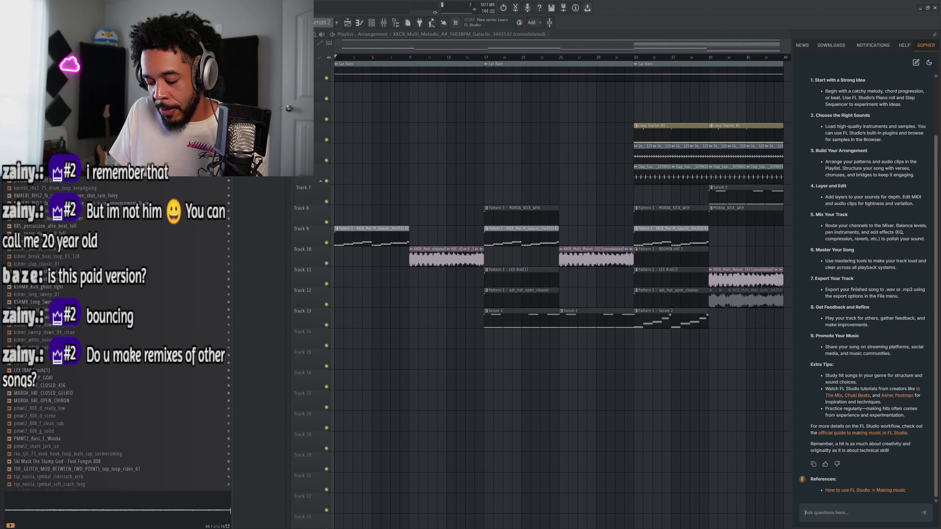
{"action": "type", "text": "W"}
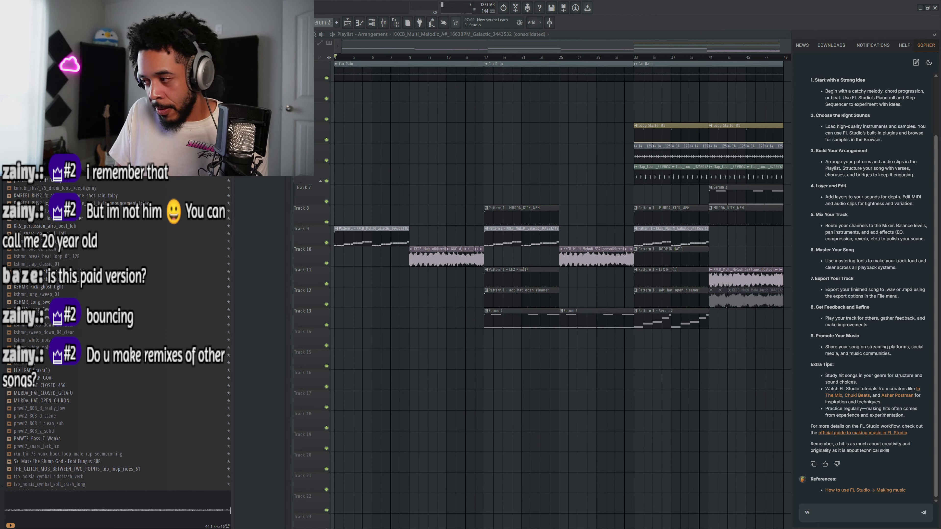
{"action": "type", "text": "rite me"}
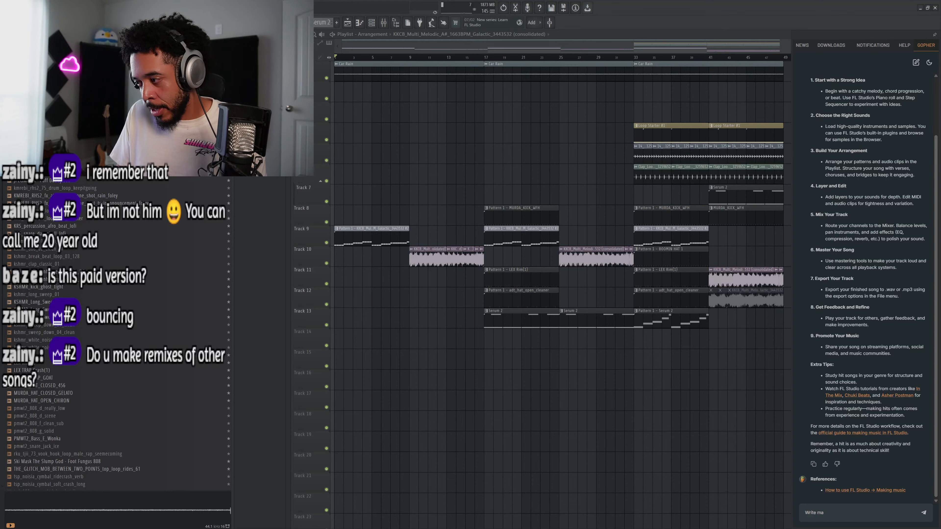
{"action": "type", "text": " a b"}
{"action": "type", "text": "6 bar"}
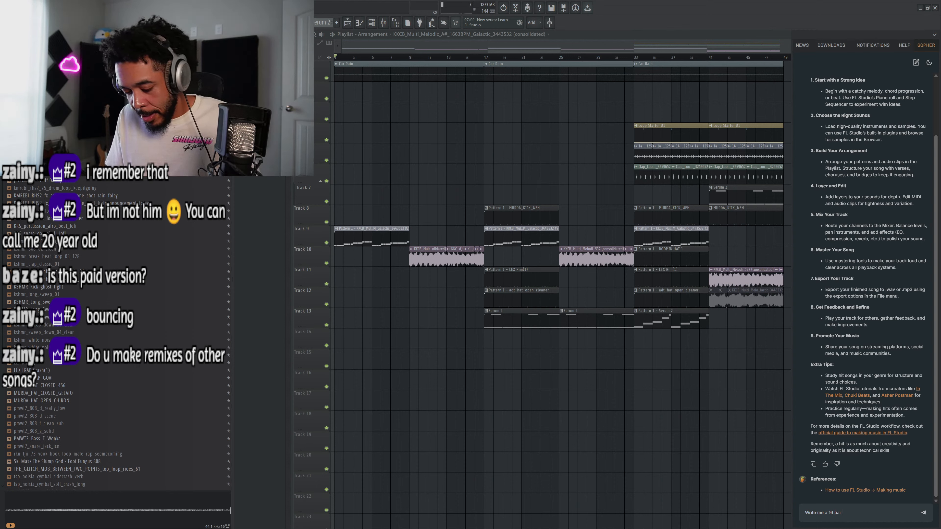
{"action": "type", "text": " song"}
{"action": "key", "text": "Return"}
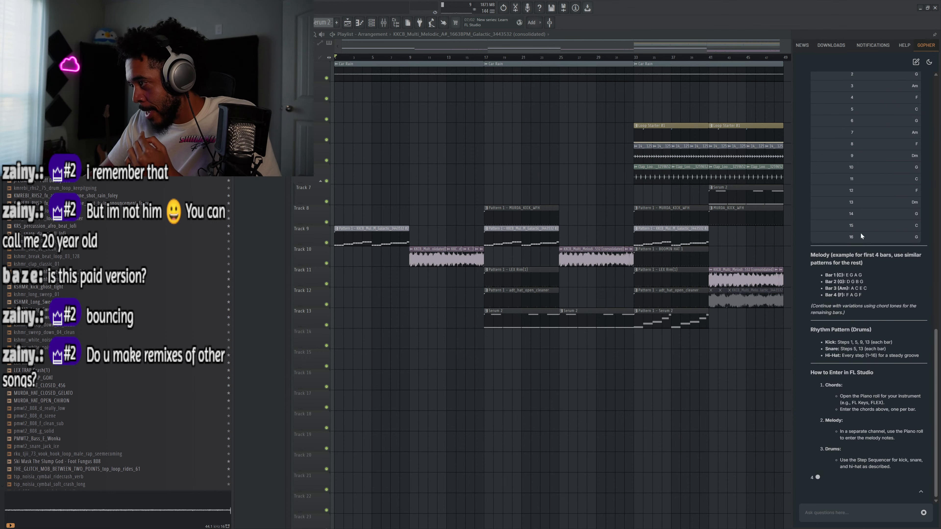
Read through the assistant's 16-bar song suggestion, including chords, melody and drum rhythm, and close the assistant to return to the playlist.
{"action": "scroll", "coordinate": [856, 230], "scroll_direction": "up", "scroll_amount": 15}
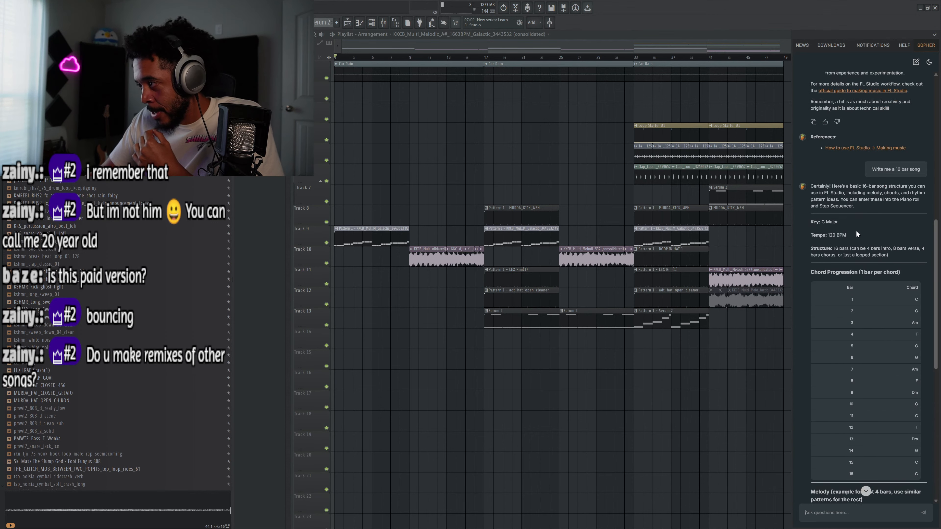
{"action": "scroll", "coordinate": [867, 288], "scroll_direction": "up", "scroll_amount": 2}
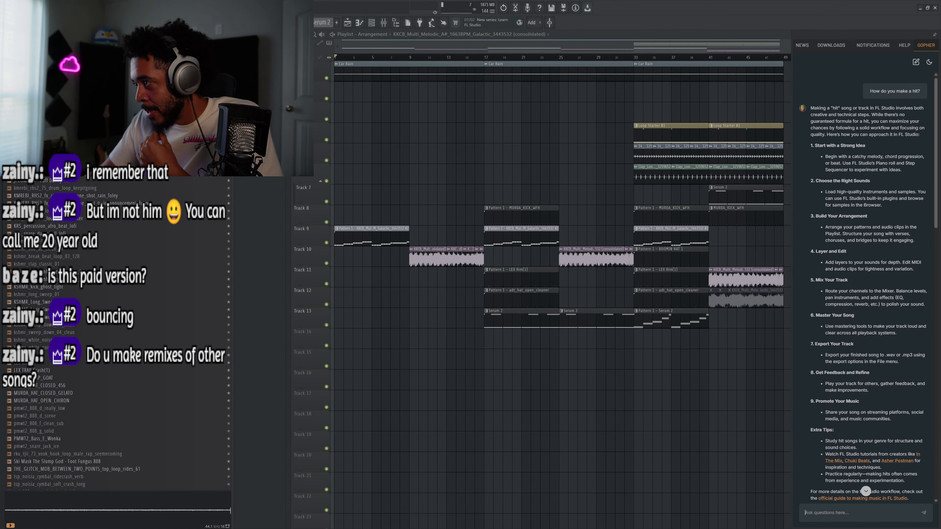
{"action": "scroll", "coordinate": [856, 230], "scroll_direction": "down", "scroll_amount": 10}
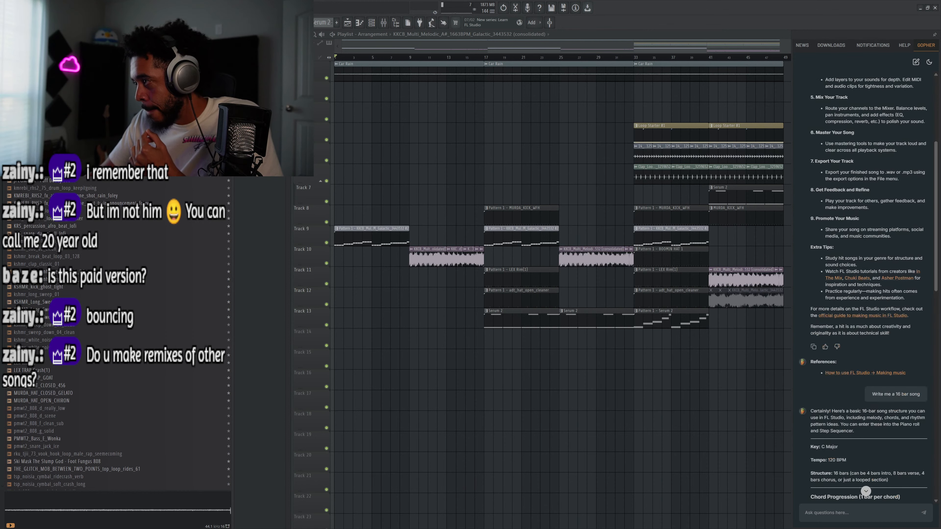
{"action": "scroll", "coordinate": [902, 230], "scroll_direction": "down", "scroll_amount": 2}
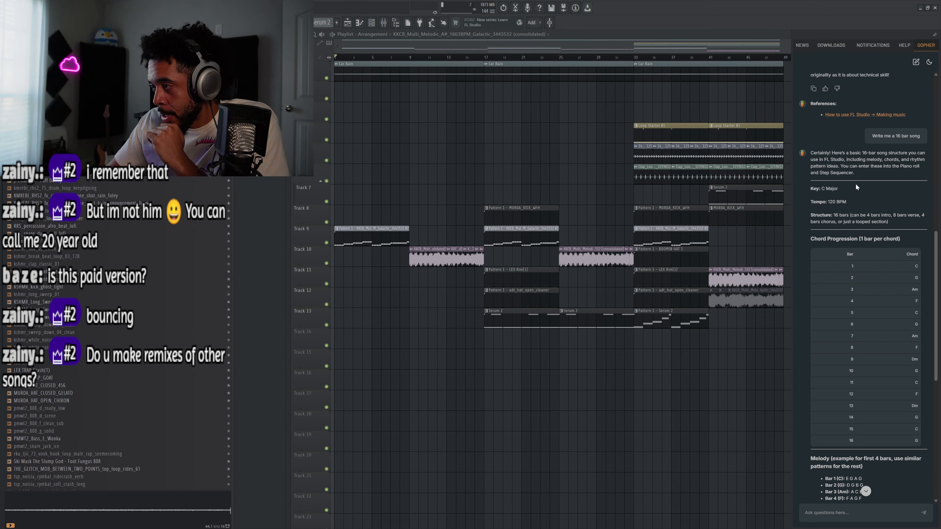
{"action": "scroll", "coordinate": [856, 183], "scroll_direction": "down", "scroll_amount": 3}
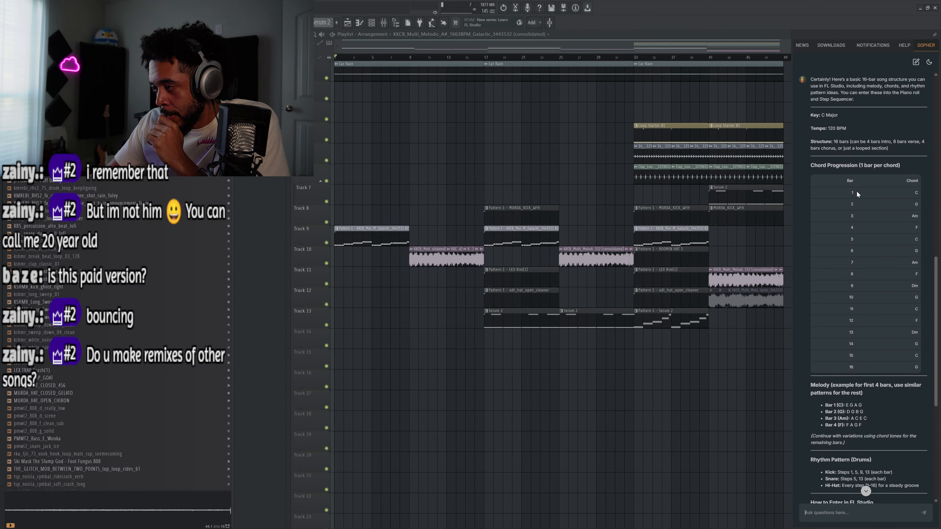
{"action": "scroll", "coordinate": [869, 221], "scroll_direction": "down", "scroll_amount": 4}
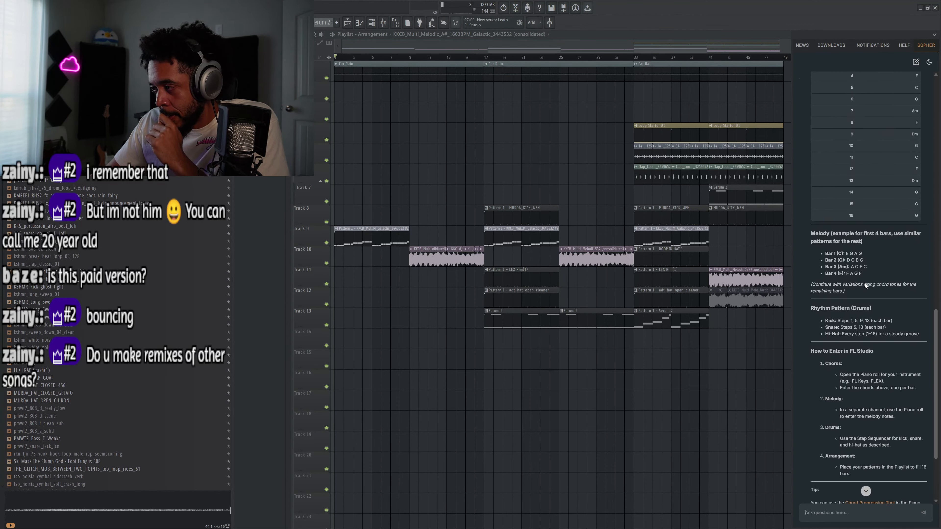
{"action": "scroll", "coordinate": [880, 255], "scroll_direction": "down", "scroll_amount": 2}
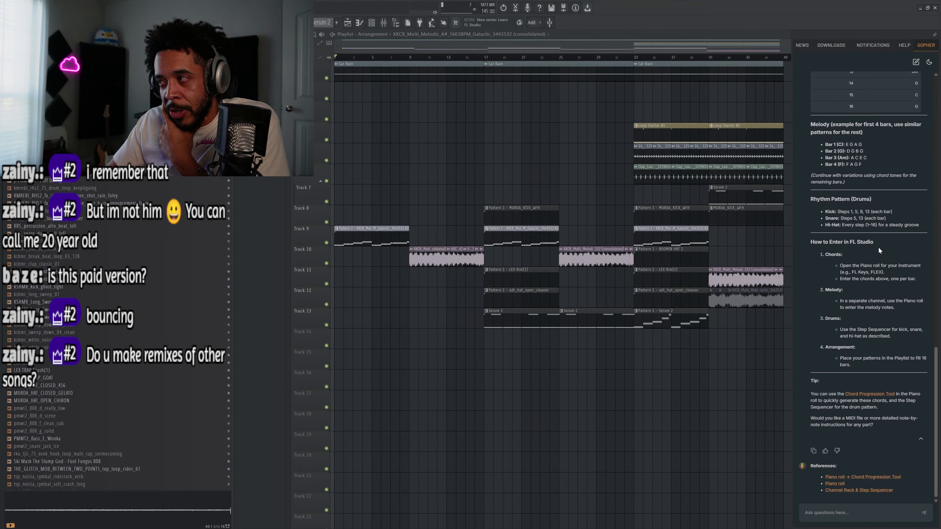
{"action": "scroll", "coordinate": [879, 247], "scroll_direction": "up", "scroll_amount": 6}
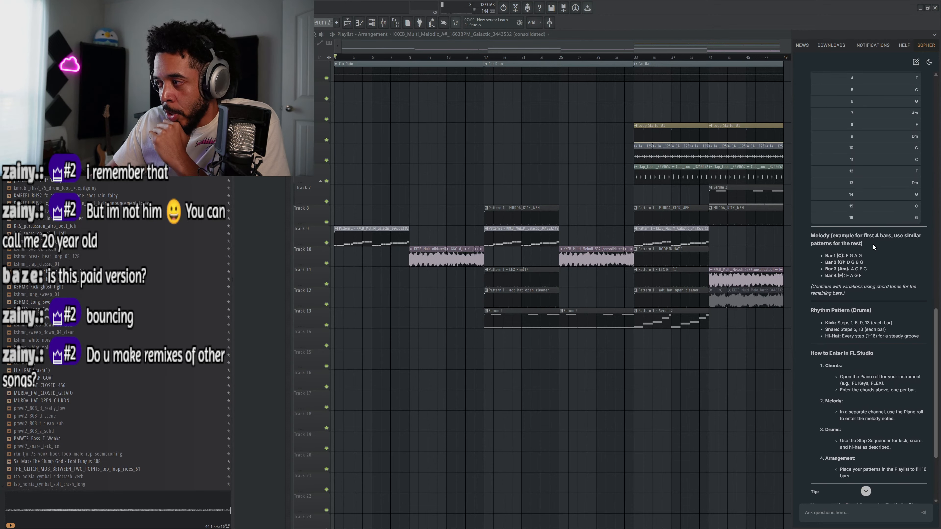
{"action": "scroll", "coordinate": [873, 244], "scroll_direction": "down", "scroll_amount": 6}
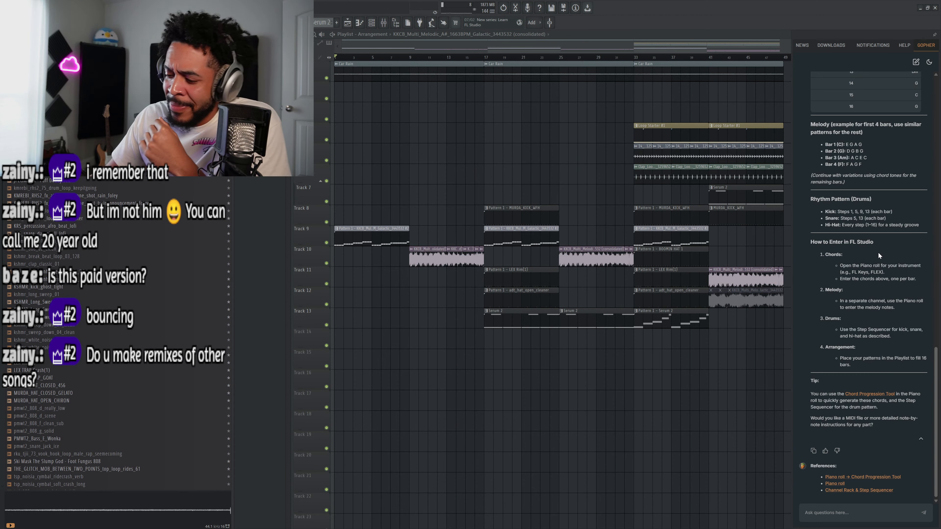
{"action": "scroll", "coordinate": [877, 187], "scroll_direction": "up", "scroll_amount": 15}
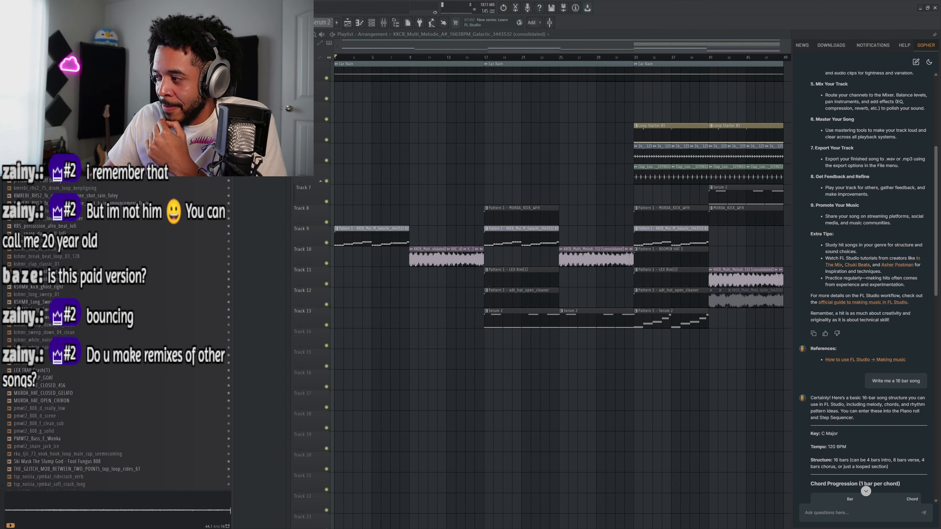
{"action": "scroll", "coordinate": [868, 283], "scroll_direction": "up", "scroll_amount": 1}
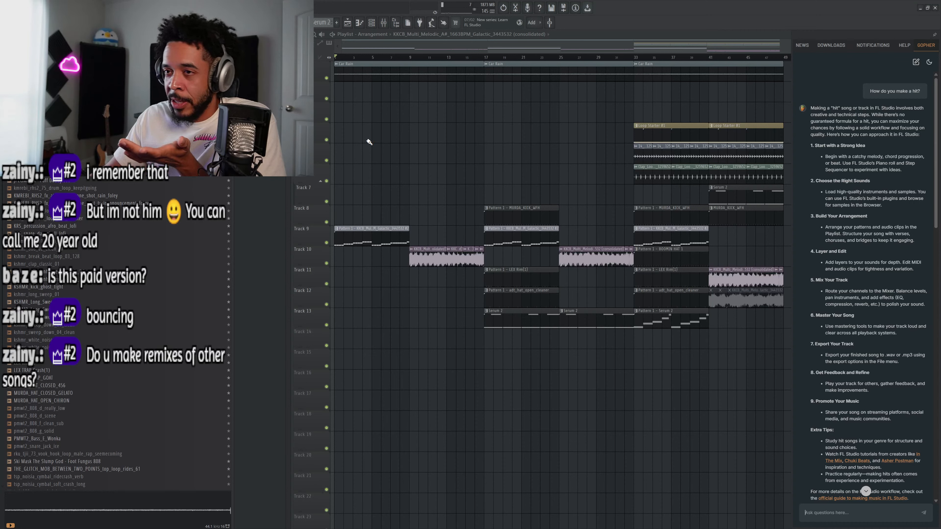
{"action": "scroll", "coordinate": [864, 230], "scroll_direction": "down", "scroll_amount": 12}
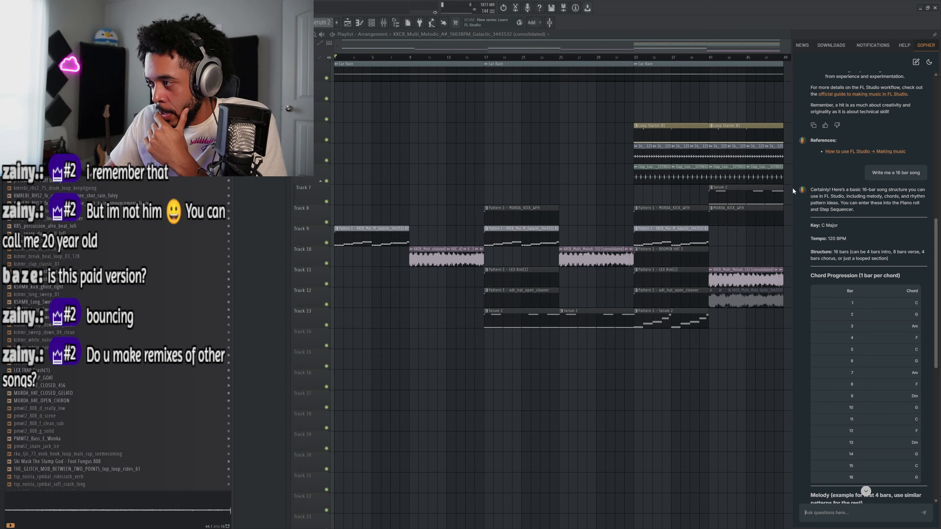
{"action": "scroll", "coordinate": [845, 183], "scroll_direction": "up", "scroll_amount": 5}
{"action": "scroll", "coordinate": [843, 194], "scroll_direction": "down", "scroll_amount": 6}
{"action": "scroll", "coordinate": [843, 193], "scroll_direction": "up", "scroll_amount": 10}
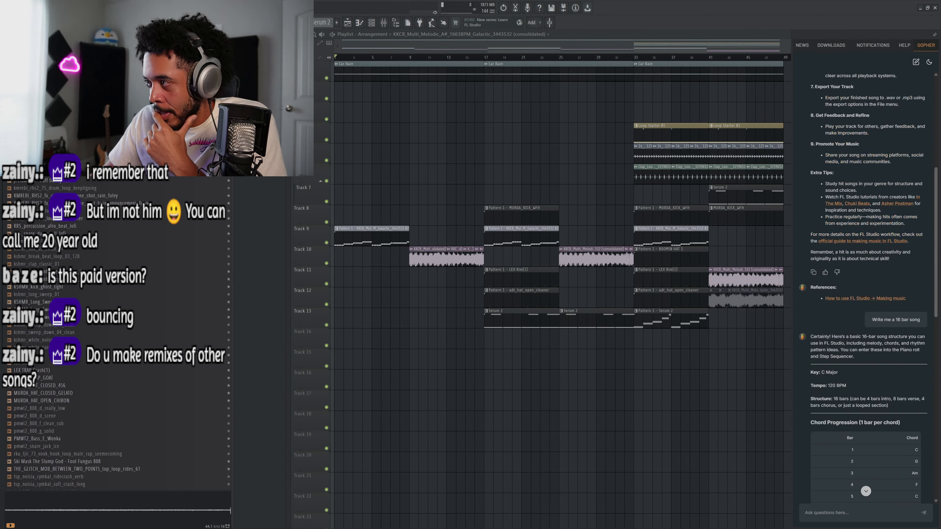
{"action": "left_click", "coordinate": [706, 36]}
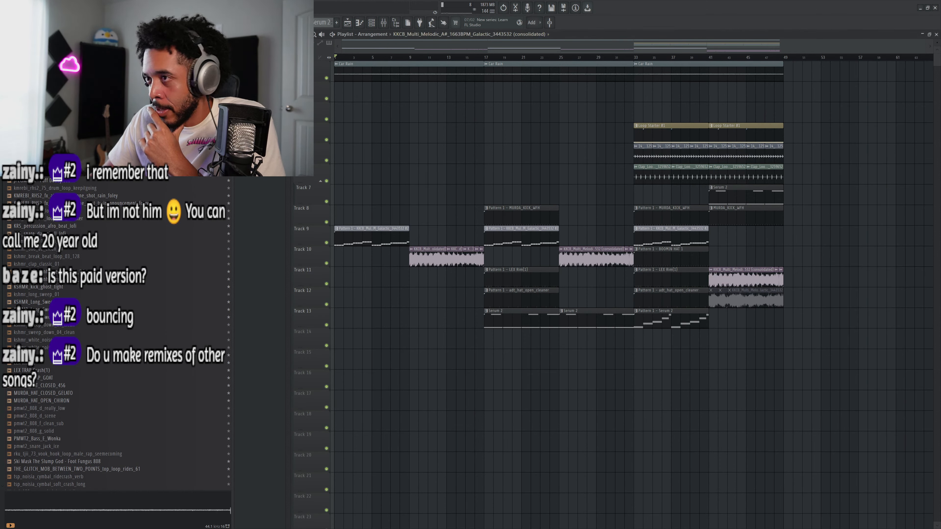
During playback, delete the melody pattern clip at bar 17 on Track 9 and copy Track 10's bar 25 audio to bar 17.
{"action": "key", "text": "space"}
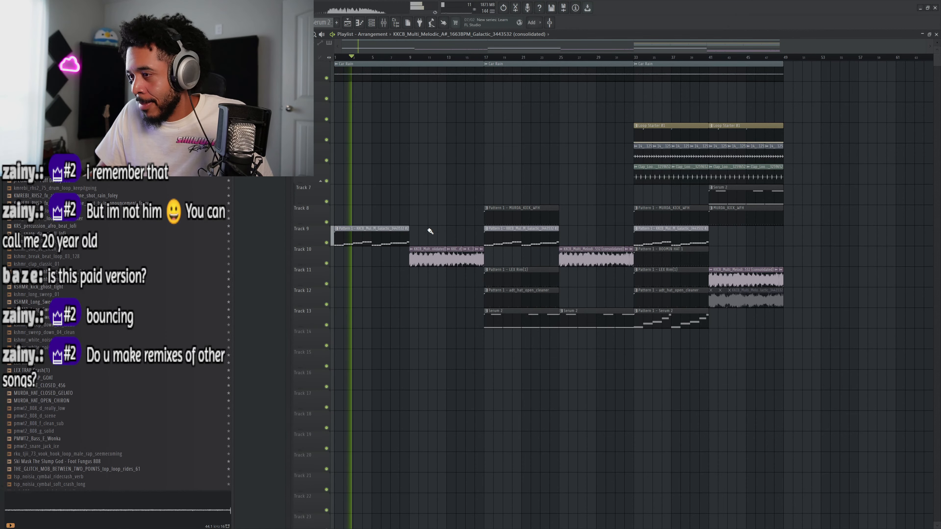
{"action": "scroll", "coordinate": [458, 202], "scroll_direction": "up", "scroll_amount": 2}
{"action": "left_click_drag", "start_coordinate": [484, 183], "coordinate": [615, 175]}
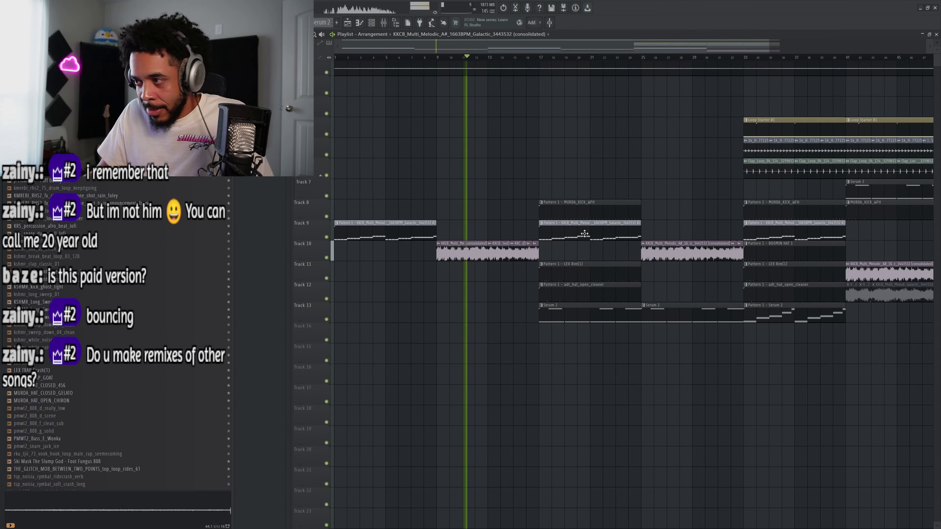
{"action": "right_click", "coordinate": [592, 236]}
{"action": "left_click_drag", "start_coordinate": [685, 258], "coordinate": [632, 254]}
{"action": "left_click", "coordinate": [619, 227]}
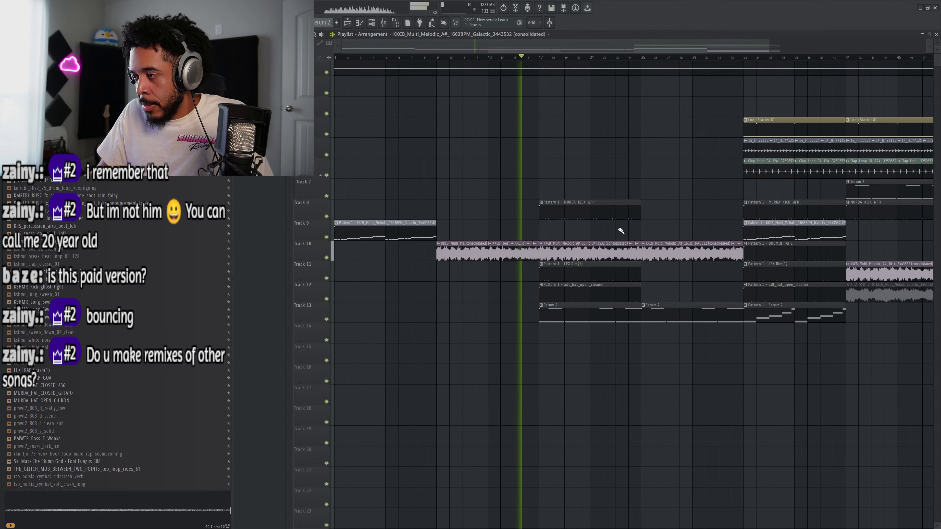
Delete the LEX Rim and open-hat clips at bar 17 on Tracks 11 and 12, and duplicate Track 8's kick clip to bar 25.
{"action": "scroll", "coordinate": [620, 230], "scroll_direction": "down", "scroll_amount": 2}
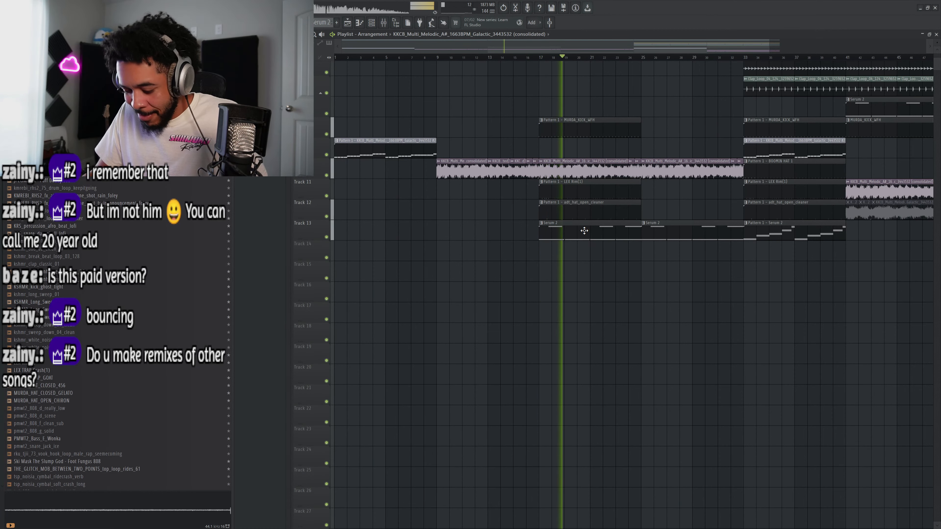
{"action": "right_click", "coordinate": [573, 192]}
{"action": "right_click", "coordinate": [571, 210]}
{"action": "scroll", "coordinate": [573, 211], "scroll_direction": "up", "scroll_amount": 2}
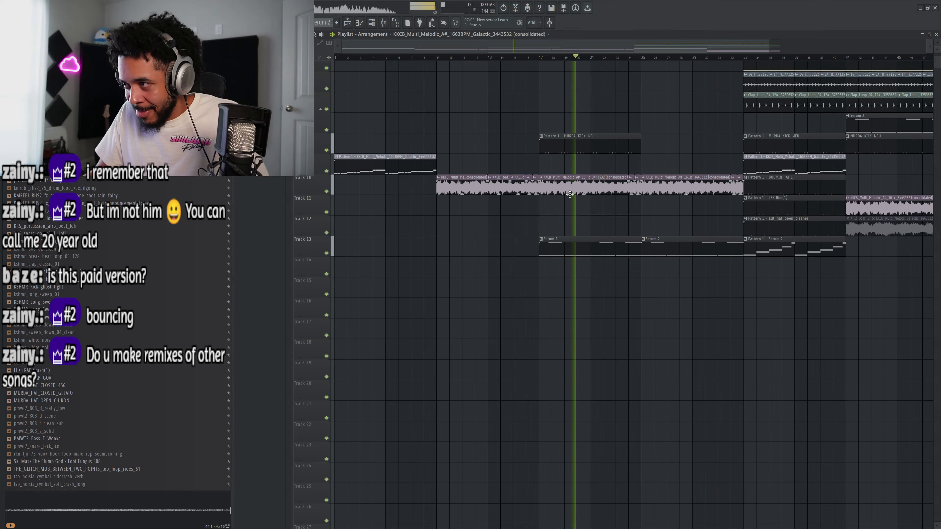
{"action": "mouse_move", "coordinate": [586, 205]}
{"action": "left_mouse_down"}
{"action": "mouse_move", "coordinate": [689, 204]}
{"action": "mouse_move", "coordinate": [578, 166]}
{"action": "left_mouse_up"}
{"action": "scroll", "coordinate": [693, 176], "scroll_direction": "up", "scroll_amount": 1}
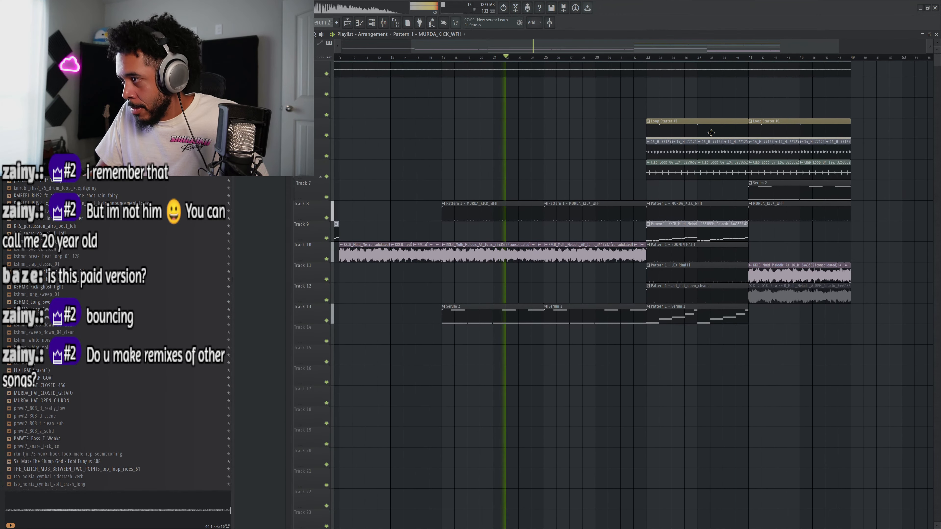
At bar 25, replace Track 10's audio with Track 9's bar 33 melody pattern, and Track 13's Serum 2 clip with its bar 33 version.
{"action": "right_click", "coordinate": [594, 254]}
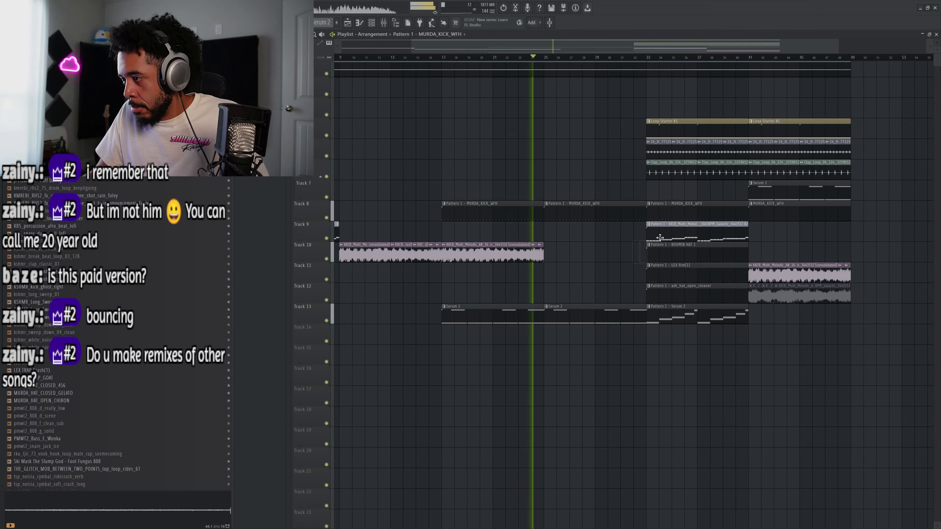
{"action": "left_click_drag", "start_coordinate": [674, 234], "coordinate": [572, 234]}
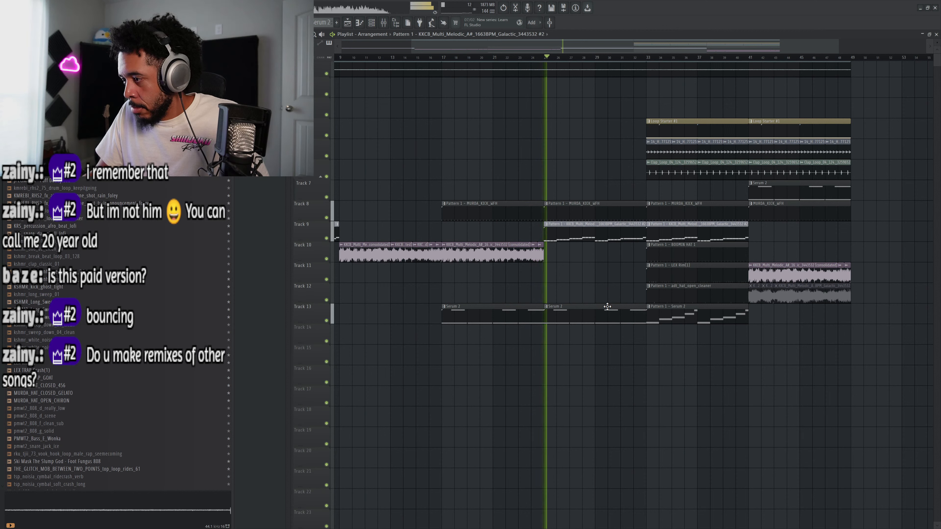
{"action": "left_click_drag", "start_coordinate": [653, 314], "coordinate": [595, 306]}
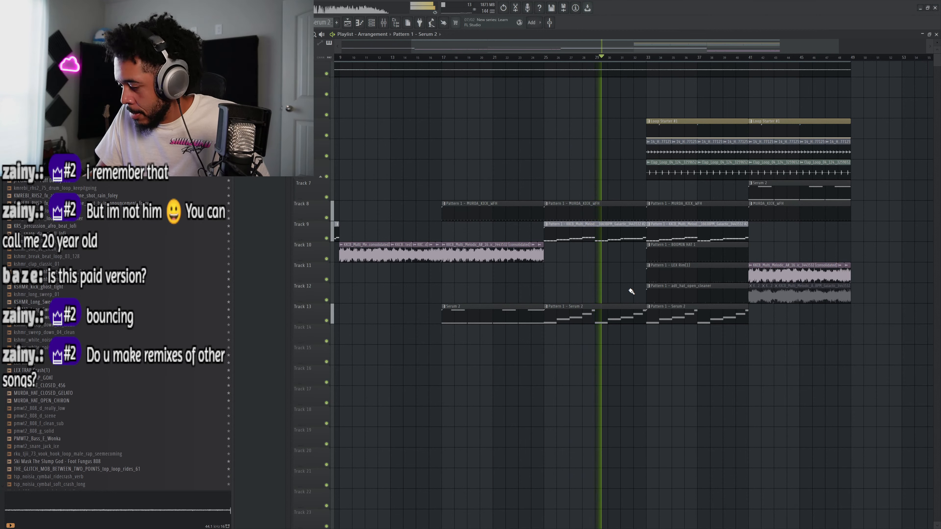
{"action": "scroll", "coordinate": [626, 271], "scroll_direction": "up", "scroll_amount": 1}
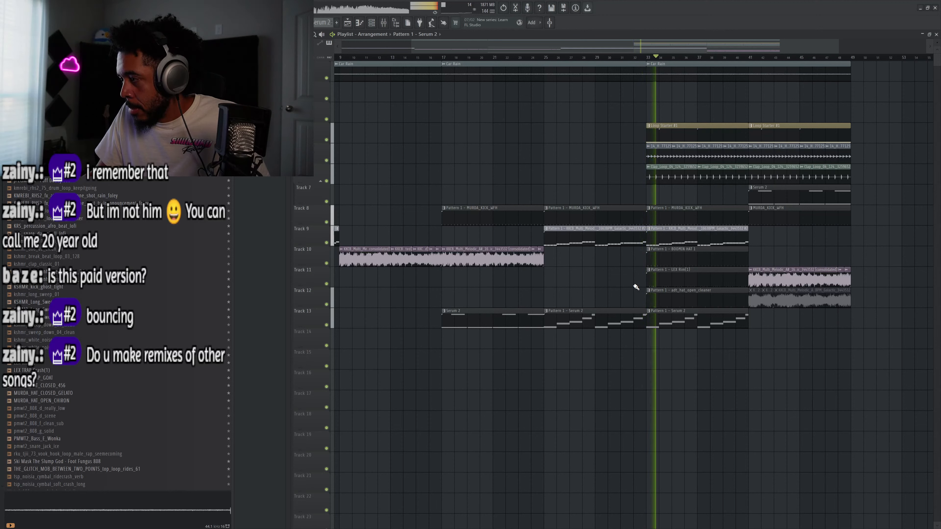
{"action": "key", "text": "space"}
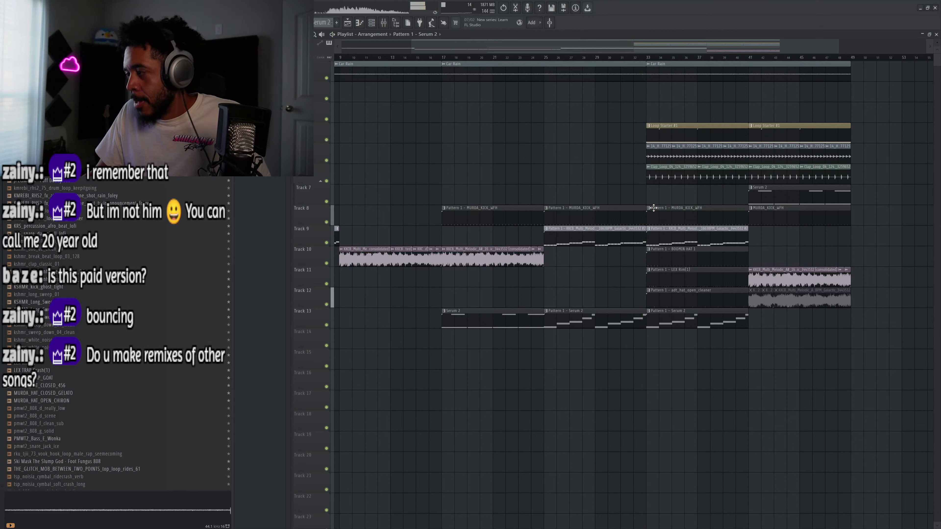
{"action": "right_click", "coordinate": [597, 321]}
{"action": "right_click", "coordinate": [534, 322]}
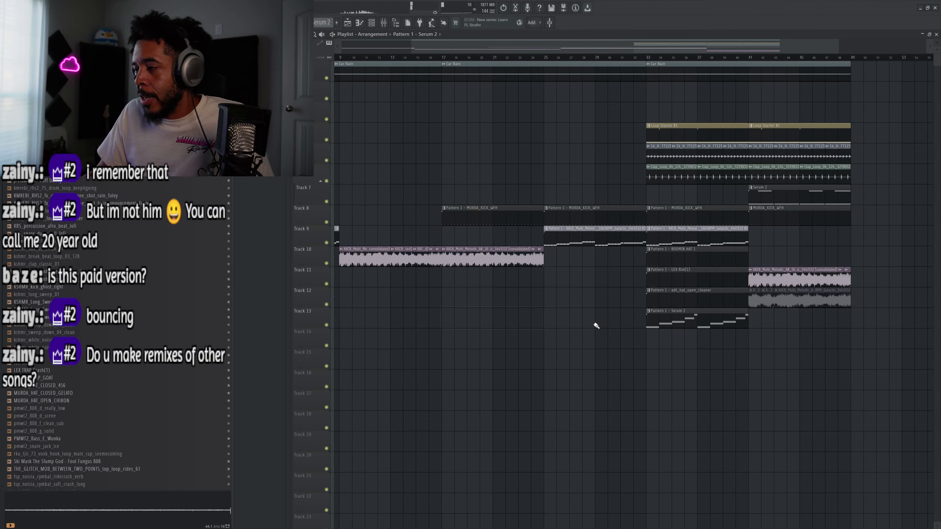
{"action": "right_click", "coordinate": [664, 322]}
{"action": "scroll", "coordinate": [555, 311], "scroll_direction": "left", "scroll_amount": 4}
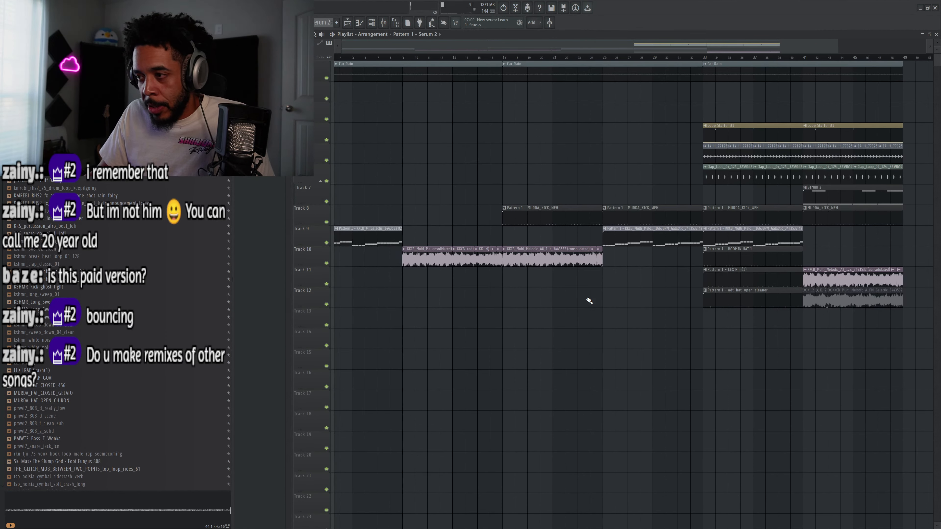
{"action": "scroll", "coordinate": [589, 301], "scroll_direction": "down", "scroll_amount": 2, "text": "ctrl"}
{"action": "key", "text": "ctrl+z"}
{"action": "key", "text": "ctrl+z"}
{"action": "key", "text": "ctrl+z"}
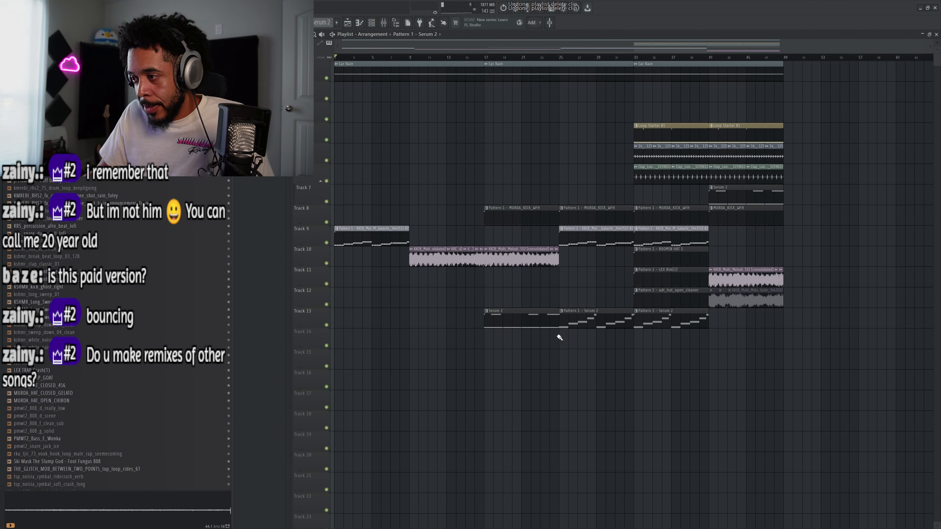
Mute the three Serum 2 clips on Track 13 at bars 17, 25 and 33.
{"action": "left_click_drag", "start_coordinate": [733, 323], "coordinate": [511, 324]}
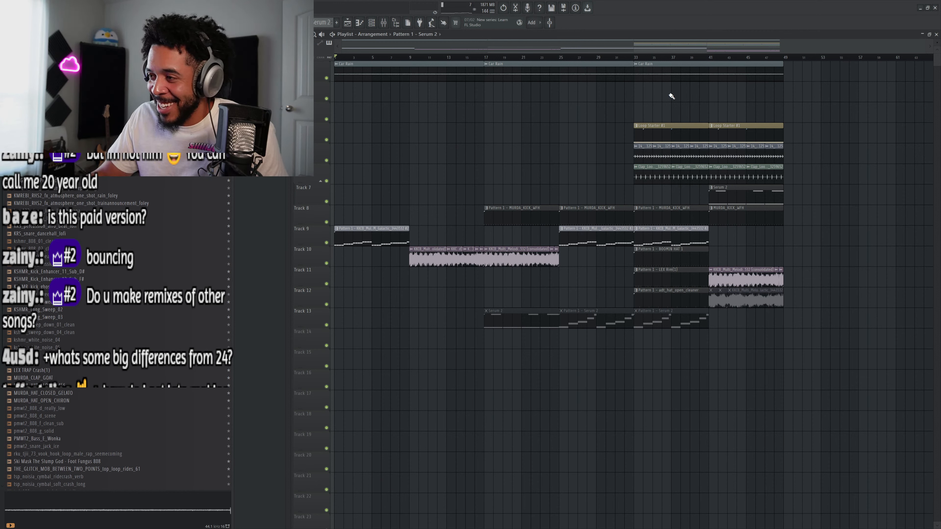
Ask the Gopher assistant "How do i get into making songs bro with as little money as possible?".
{"action": "left_click", "coordinate": [495, 28]}
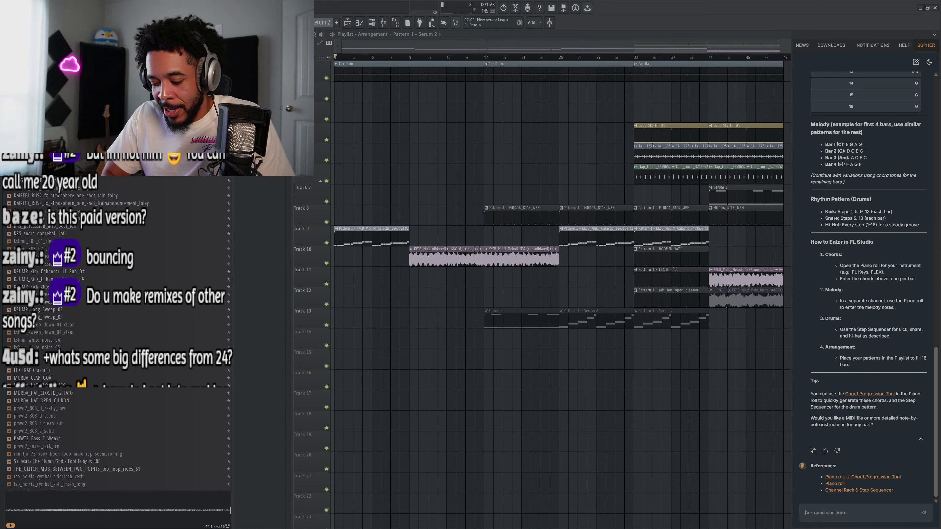
{"action": "type", "text": "ow to"}
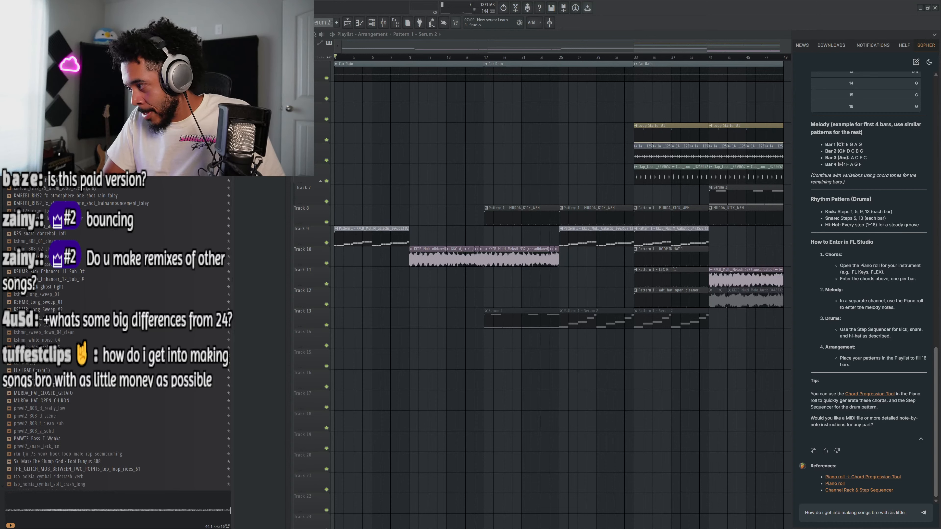
{"action": "type", "text": "money as possible?"}
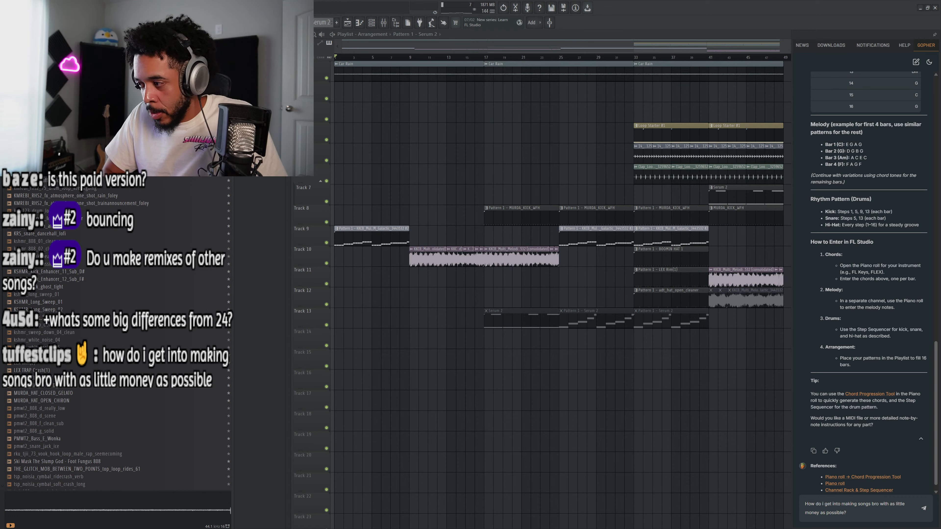
{"action": "key", "text": "Return"}
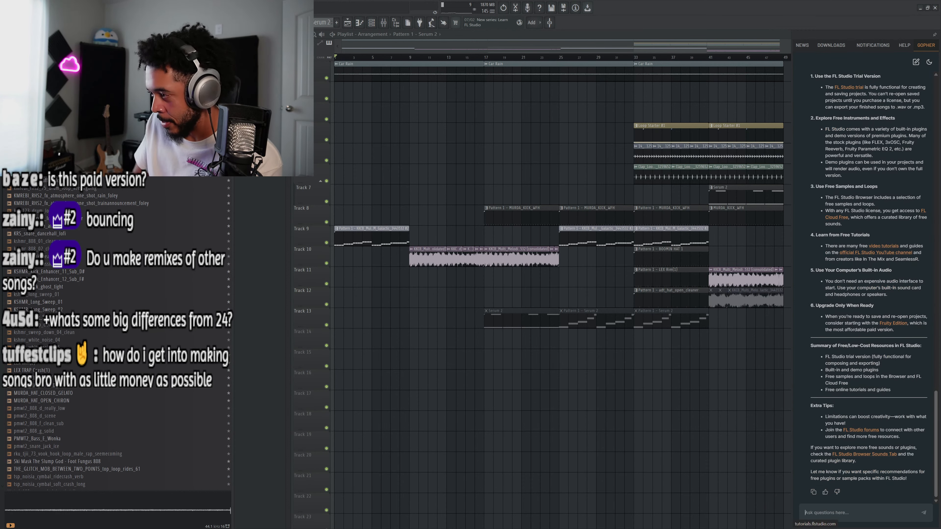
Read through the assistant's tips on making songs on a tight budget, and close the assistant to return to the playlist.
{"action": "scroll", "coordinate": [819, 240], "scroll_direction": "up", "scroll_amount": 5}
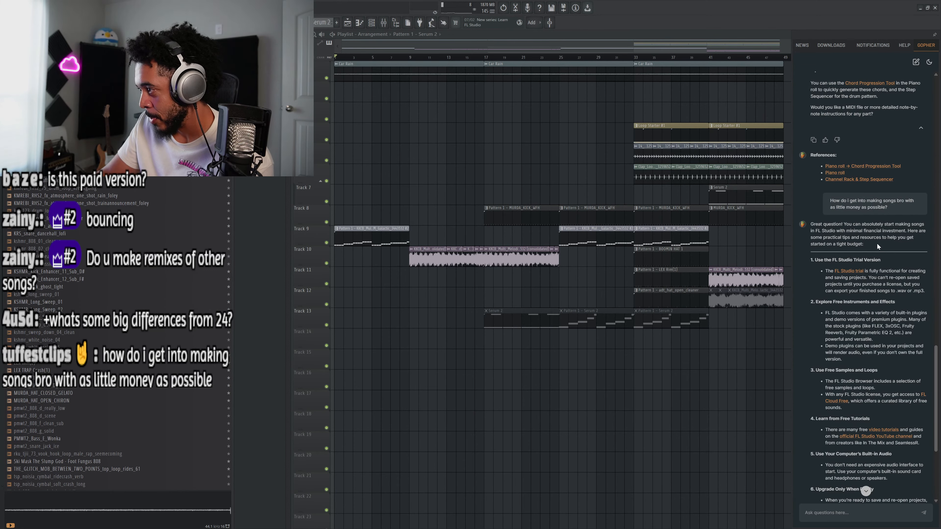
{"action": "scroll", "coordinate": [874, 243], "scroll_direction": "down", "scroll_amount": 2}
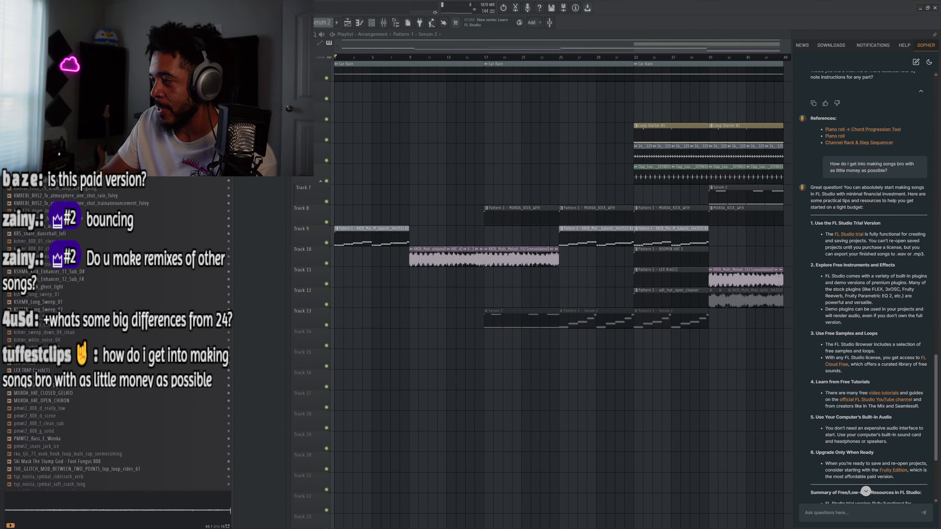
{"action": "scroll", "coordinate": [812, 222], "scroll_direction": "down", "scroll_amount": 2}
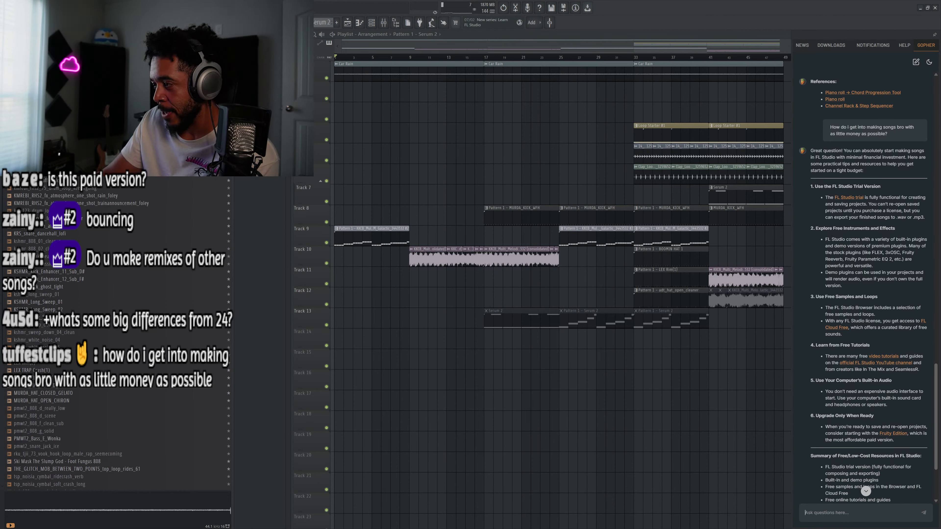
{"action": "scroll", "coordinate": [825, 218], "scroll_direction": "down", "scroll_amount": 2}
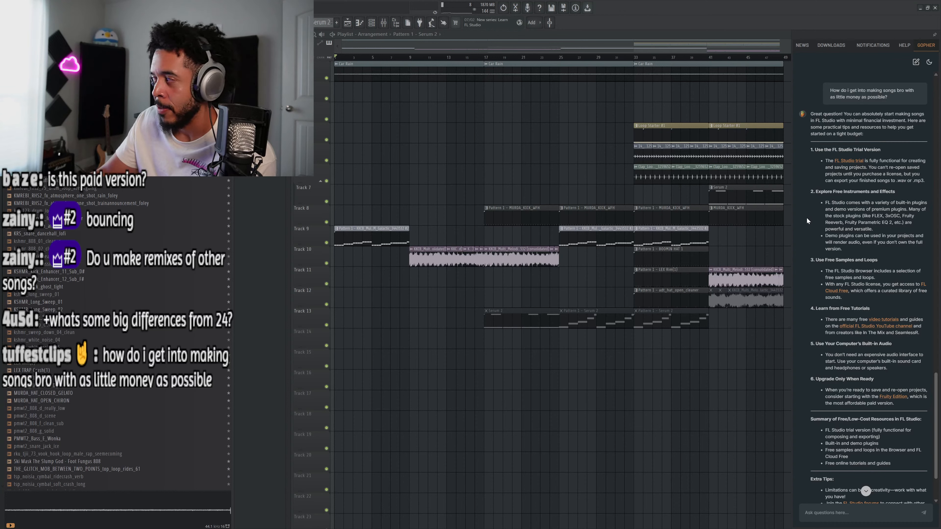
{"action": "scroll", "coordinate": [865, 214], "scroll_direction": "down", "scroll_amount": 1}
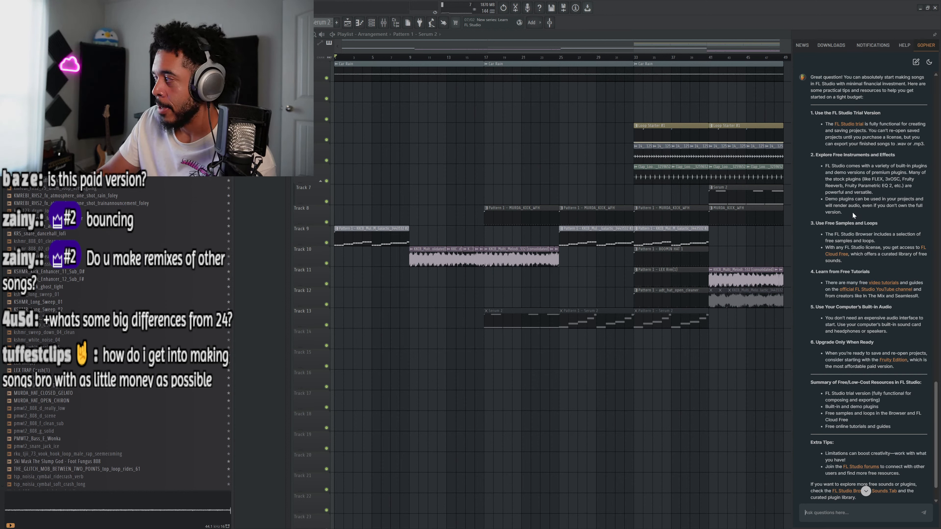
{"action": "scroll", "coordinate": [854, 231], "scroll_direction": "down", "scroll_amount": 1}
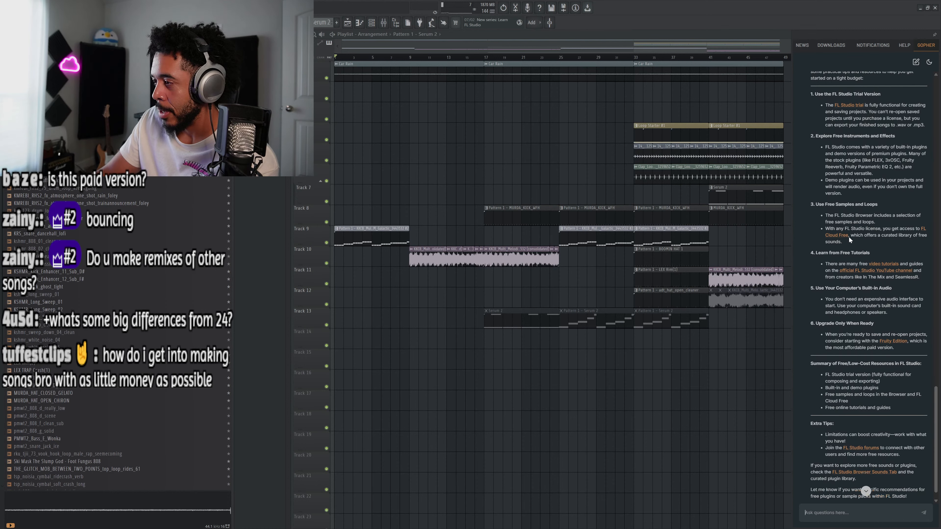
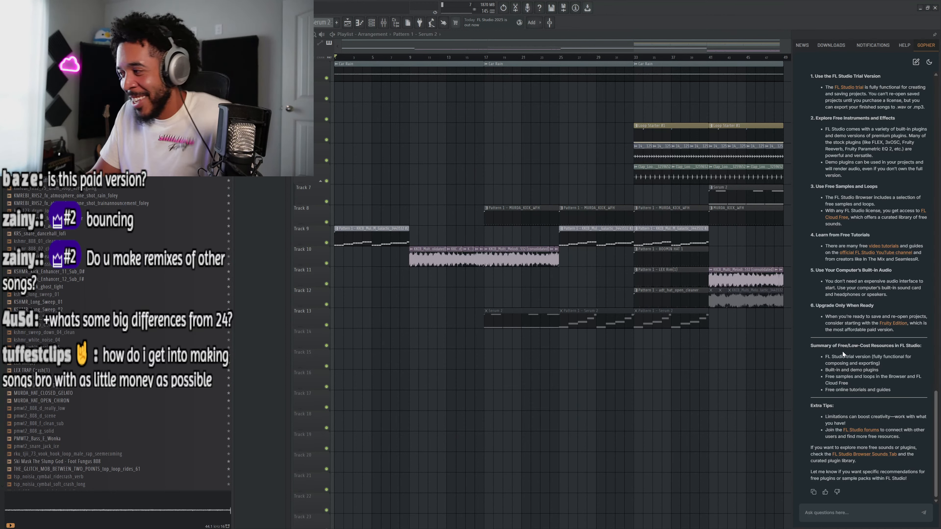
{"action": "left_click", "coordinate": [498, 124]}
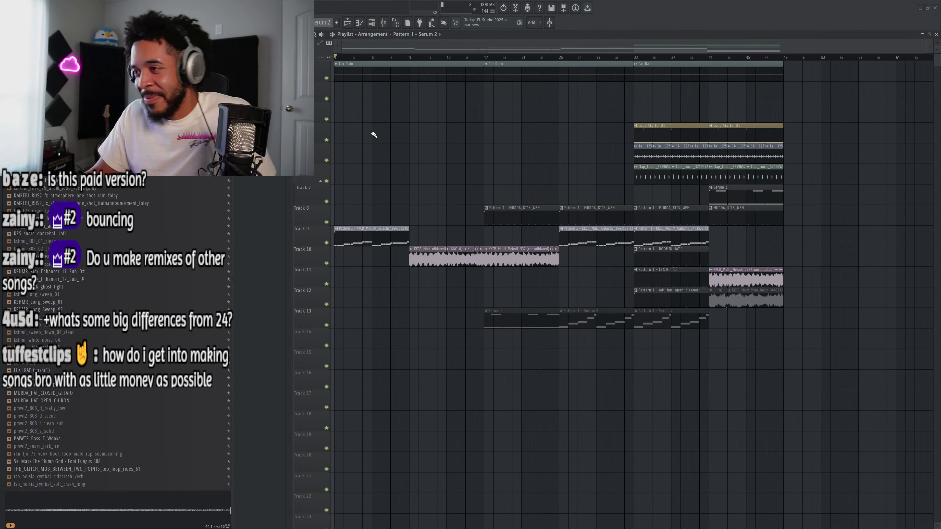
Play the arrangement from the start to review the opening melody section, and stop playback.
{"action": "key", "text": "space"}
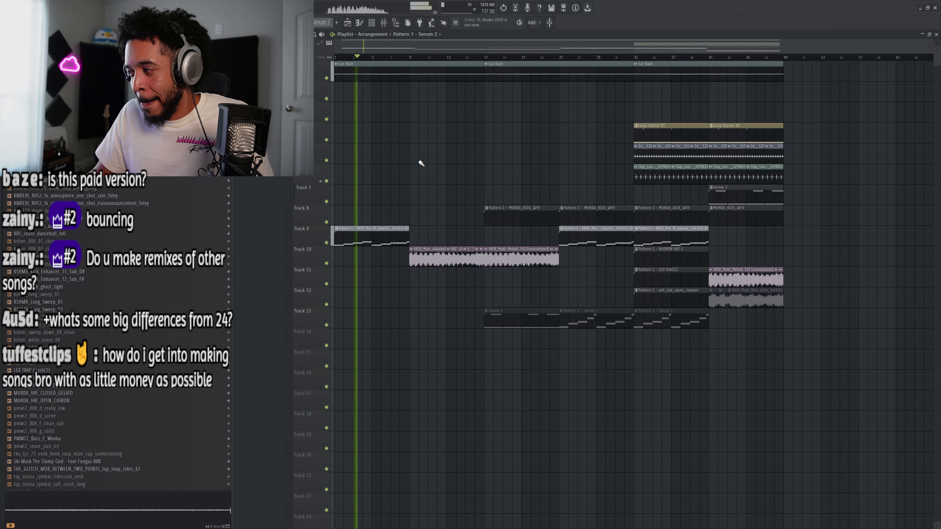
{"action": "scroll", "coordinate": [452, 176], "scroll_direction": "up", "scroll_amount": 1}
{"action": "left_click_drag", "start_coordinate": [452, 176], "coordinate": [539, 188]}
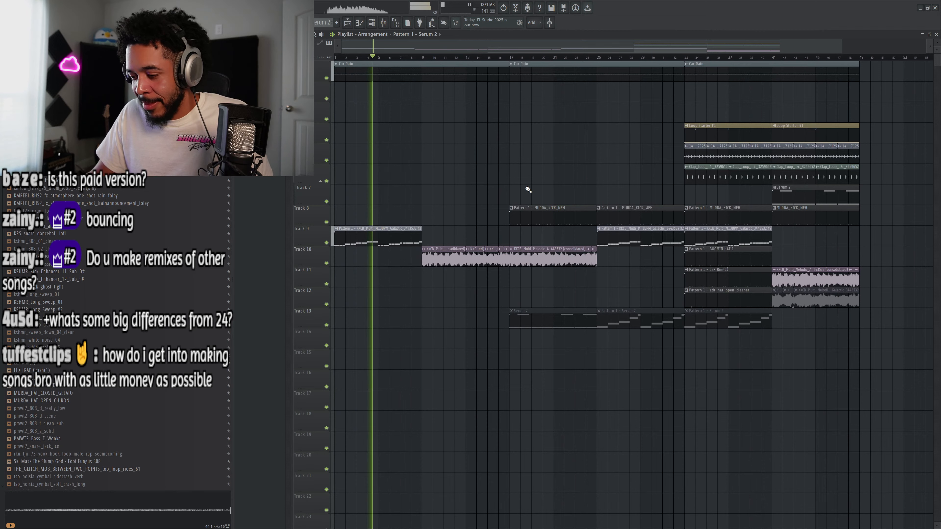
{"action": "scroll", "coordinate": [481, 184], "scroll_direction": "up", "scroll_amount": 1}
{"action": "left_click_drag", "start_coordinate": [481, 183], "coordinate": [549, 177]}
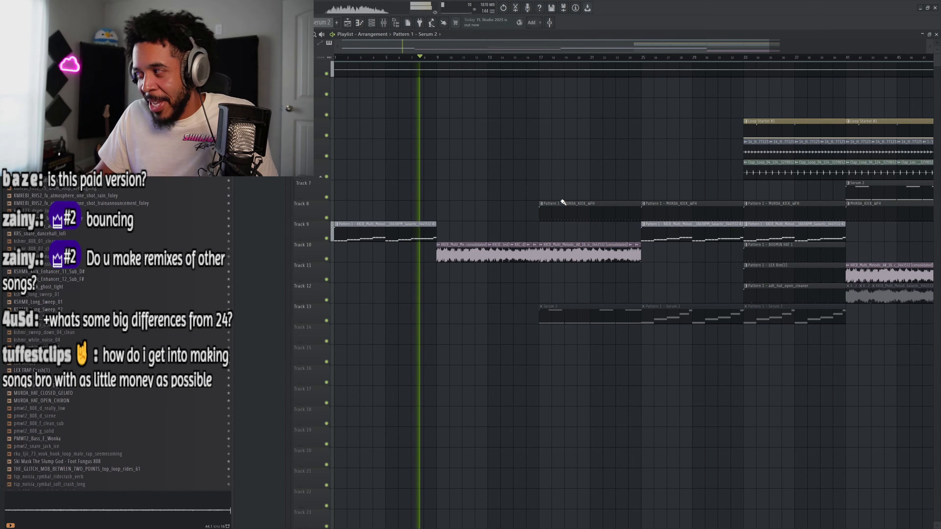
{"action": "key", "text": "space"}
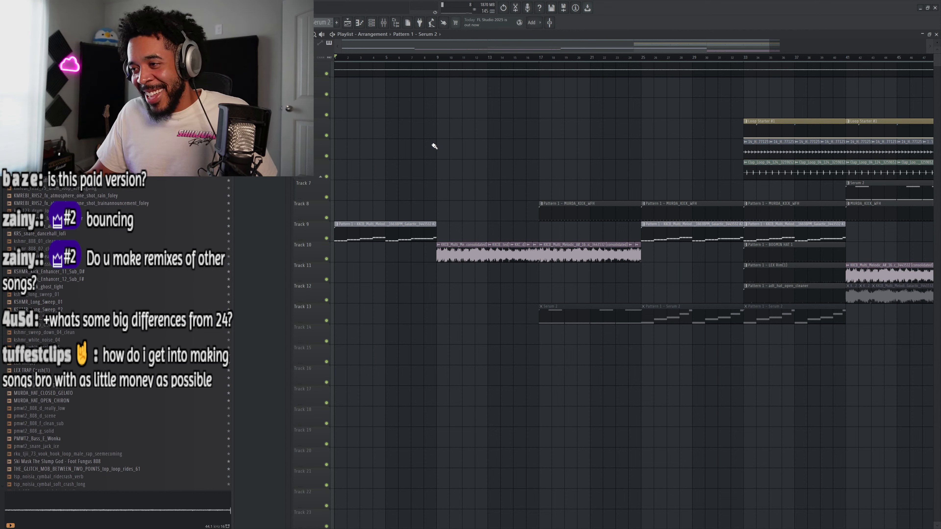
During playback from the start, copy Track 4's Loop Starter #1 clip to bar 17 and to bar 25.
{"action": "key", "text": "space"}
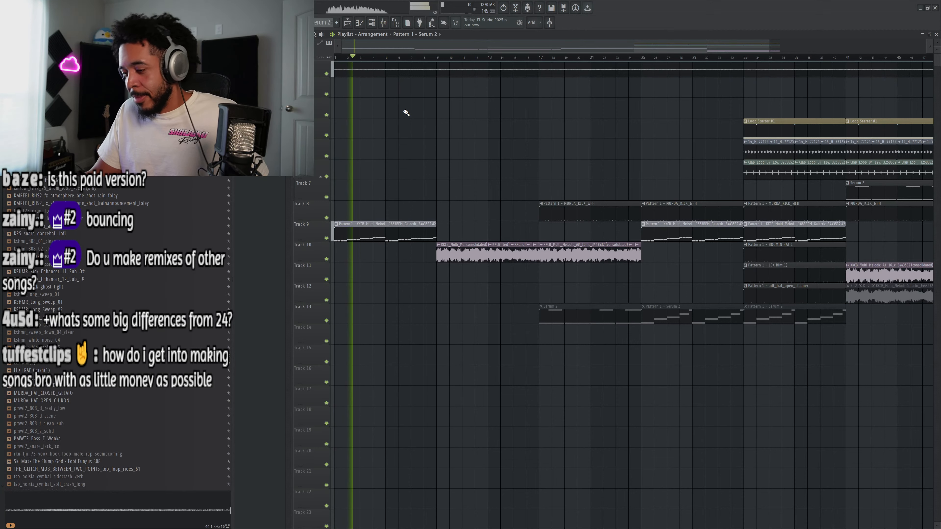
{"action": "scroll", "coordinate": [508, 192], "scroll_direction": "down", "scroll_amount": 1}
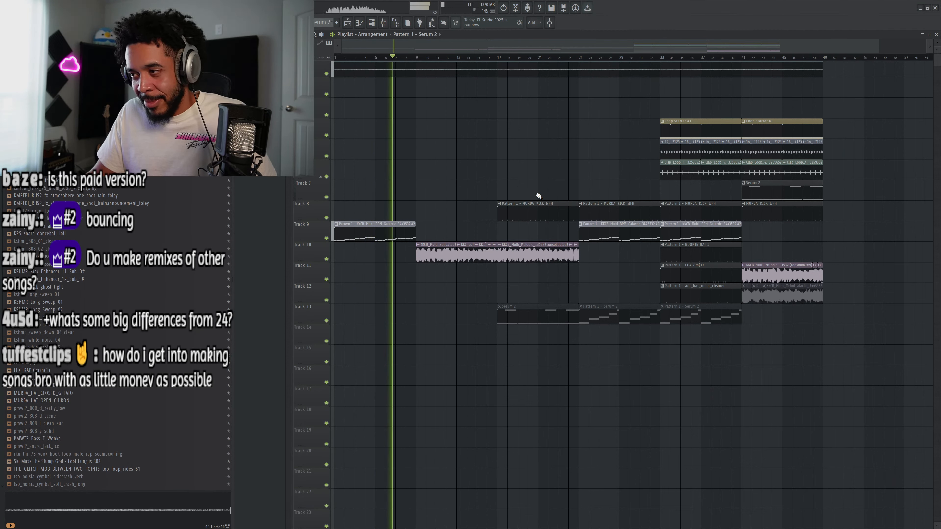
{"action": "left_click_drag", "start_coordinate": [690, 131], "coordinate": [528, 125]}
{"action": "scroll", "coordinate": [523, 268], "scroll_direction": "up", "scroll_amount": 3}
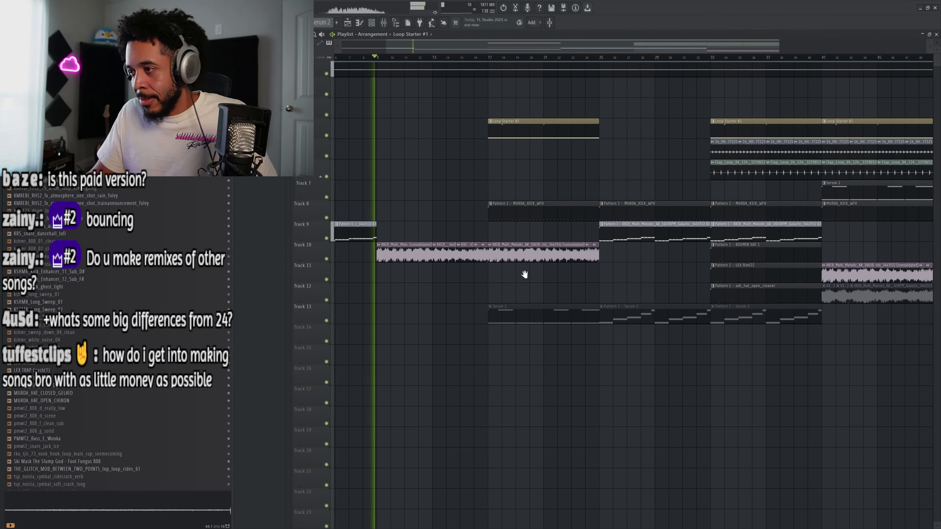
{"action": "scroll", "coordinate": [501, 200], "scroll_direction": "down", "scroll_amount": 2}
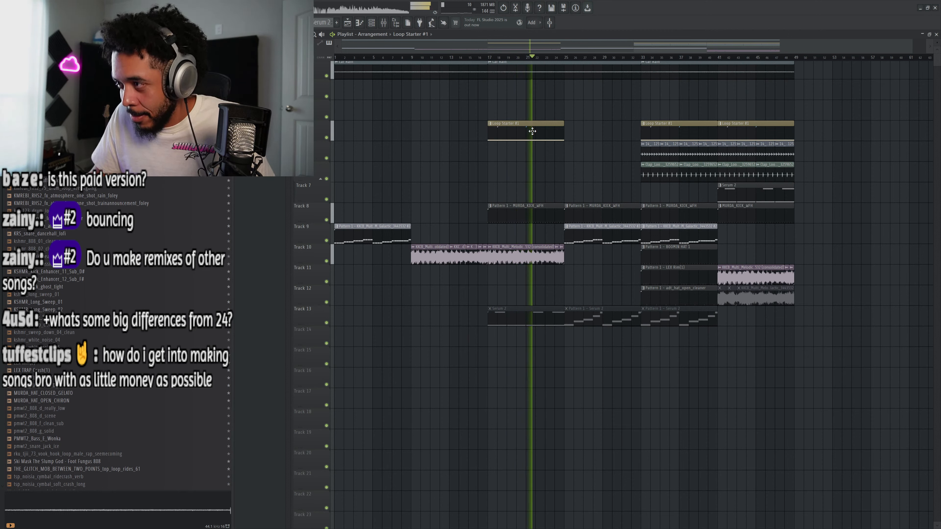
{"action": "left_click_drag", "start_coordinate": [533, 132], "coordinate": [605, 131]}
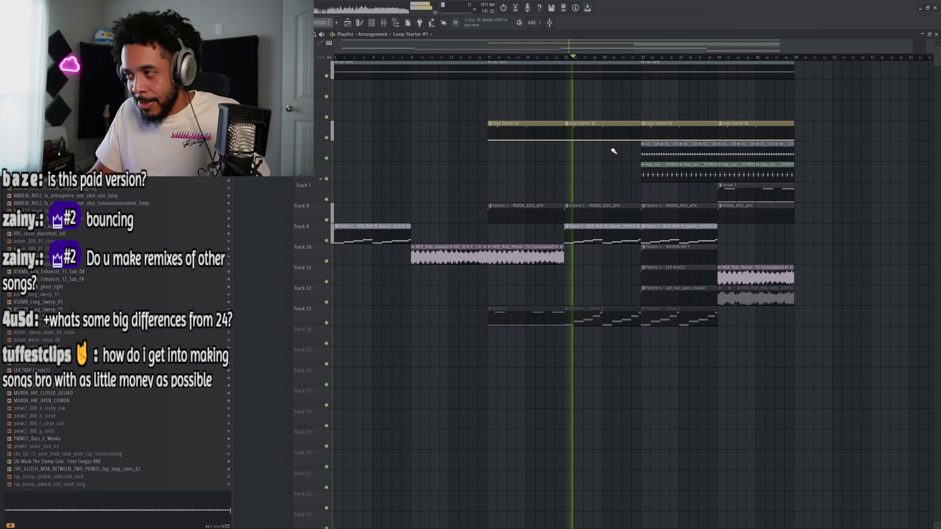
Create a new pattern named Bassline and place it on Track 14, spanning from bar 17 to bar 33.
{"action": "scroll", "coordinate": [583, 175], "scroll_direction": "up", "scroll_amount": 3}
{"action": "left_click_drag", "start_coordinate": [578, 183], "coordinate": [672, 185]}
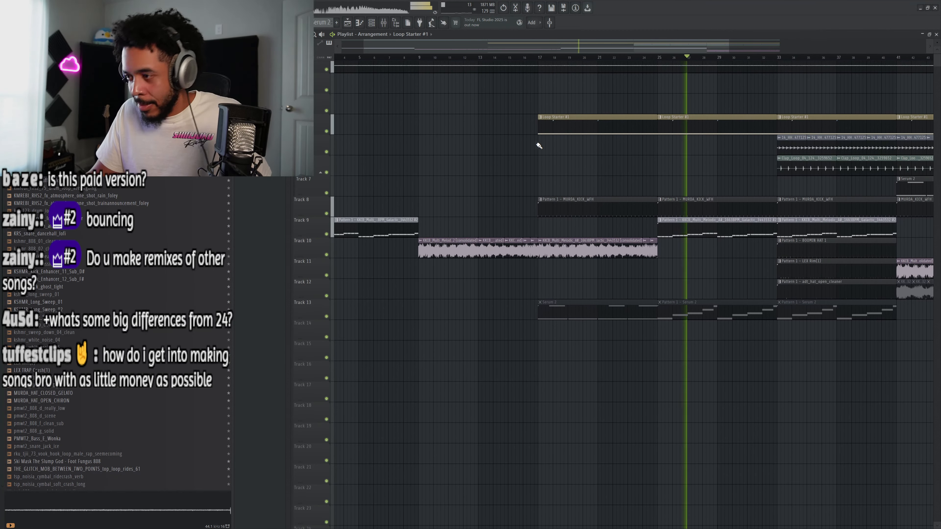
{"action": "left_click_drag", "start_coordinate": [537, 145], "coordinate": [519, 147]}
{"action": "left_click", "coordinate": [332, 23]}
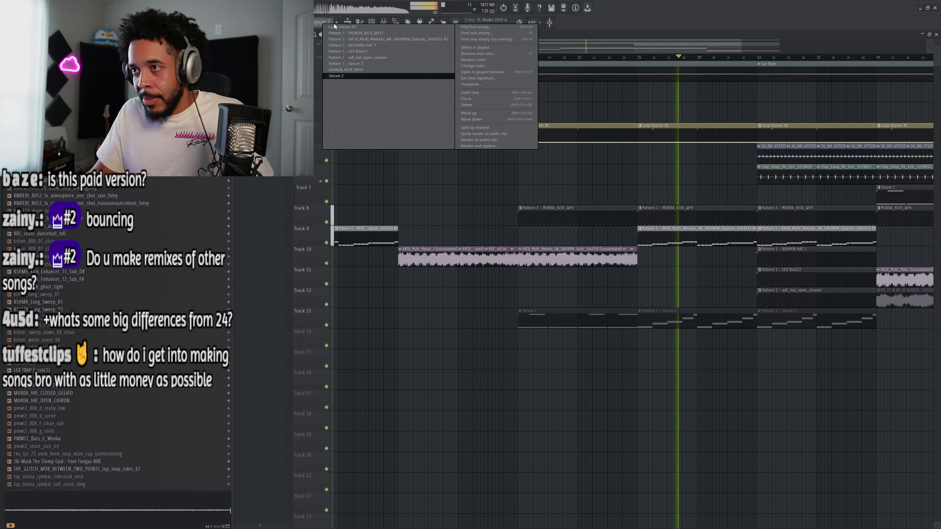
{"action": "left_click", "coordinate": [474, 37]}
{"action": "type", "text": "Bassline"}
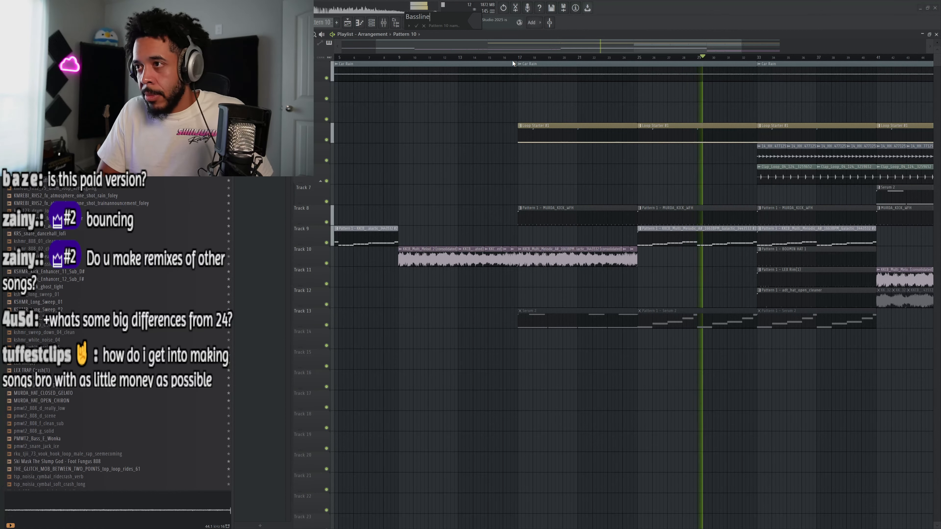
{"action": "key", "text": "Return"}
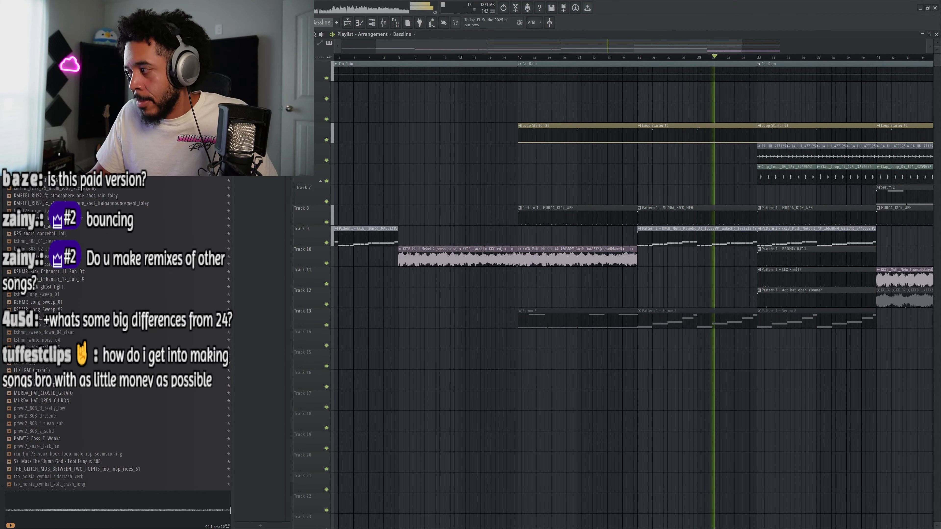
{"action": "left_click_drag", "start_coordinate": [263, 160], "coordinate": [757, 348]}
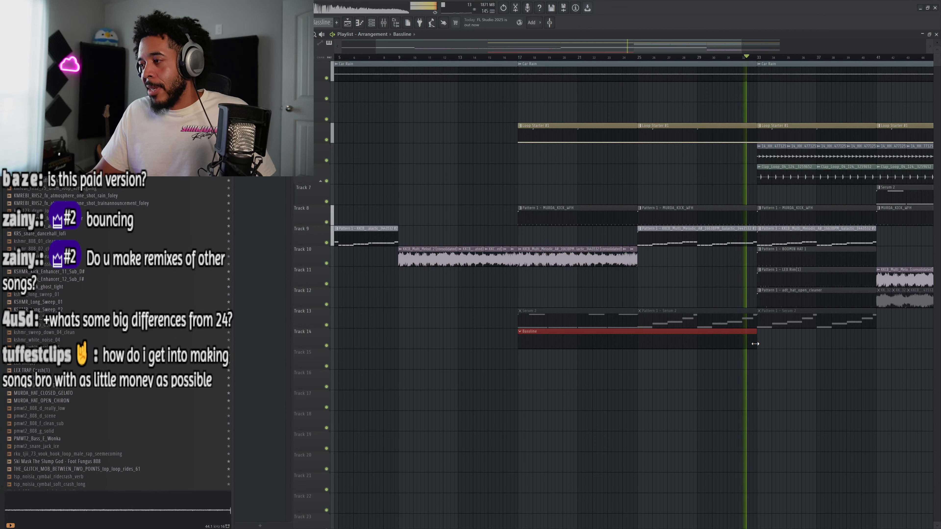
At bar 41, delete the Serum 2 clip on Track 7 and the MURDA_KICK clip on Track 8.
{"action": "scroll", "coordinate": [732, 125], "scroll_direction": "down", "scroll_amount": 3}
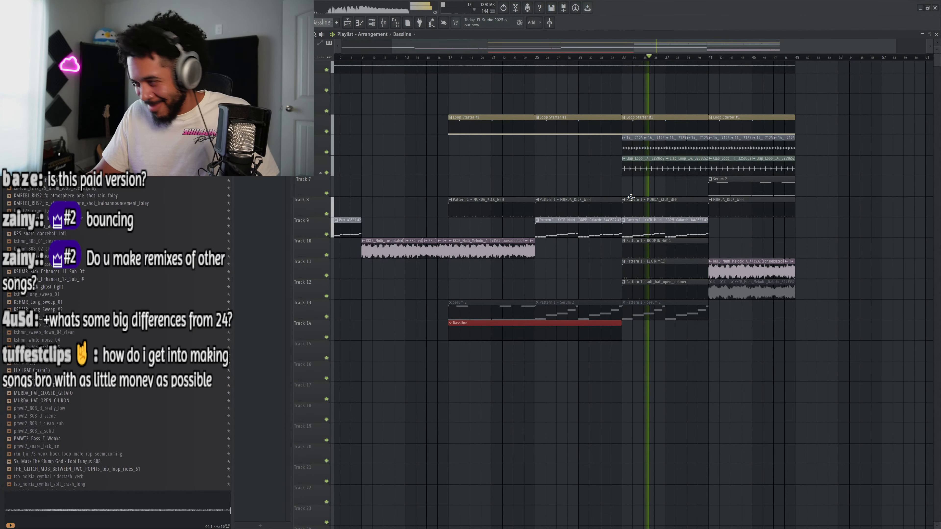
{"action": "scroll", "coordinate": [561, 244], "scroll_direction": "down", "scroll_amount": 1}
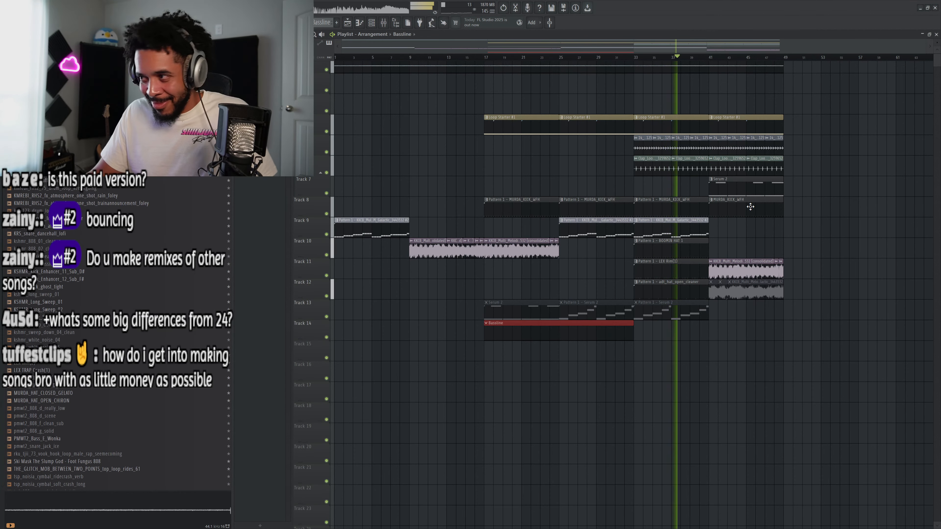
{"action": "right_click", "coordinate": [747, 187]}
{"action": "right_click", "coordinate": [760, 206]}
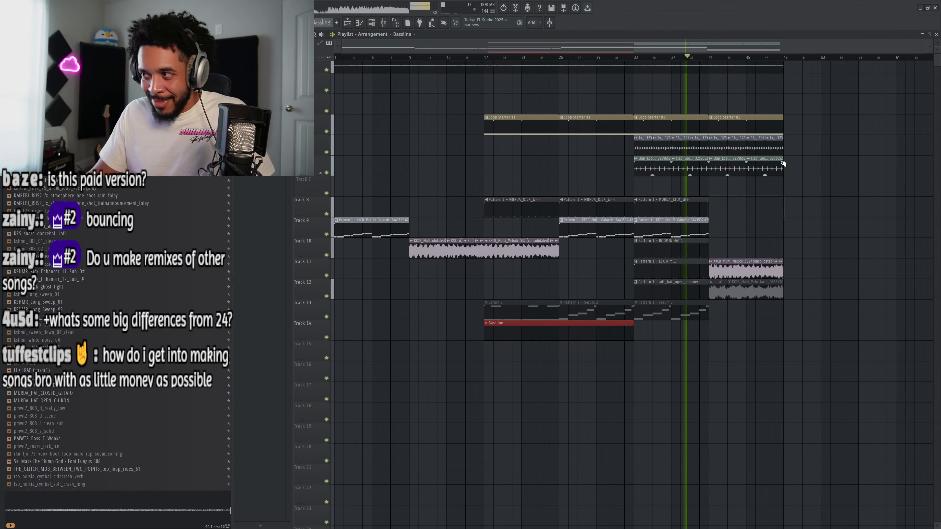
Delete the clap loop, hat loop and Loop Starter #1 clips from bar 41 onwards on Tracks 4 to 6.
{"action": "right_click", "coordinate": [773, 167]}
{"action": "right_click", "coordinate": [736, 150]}
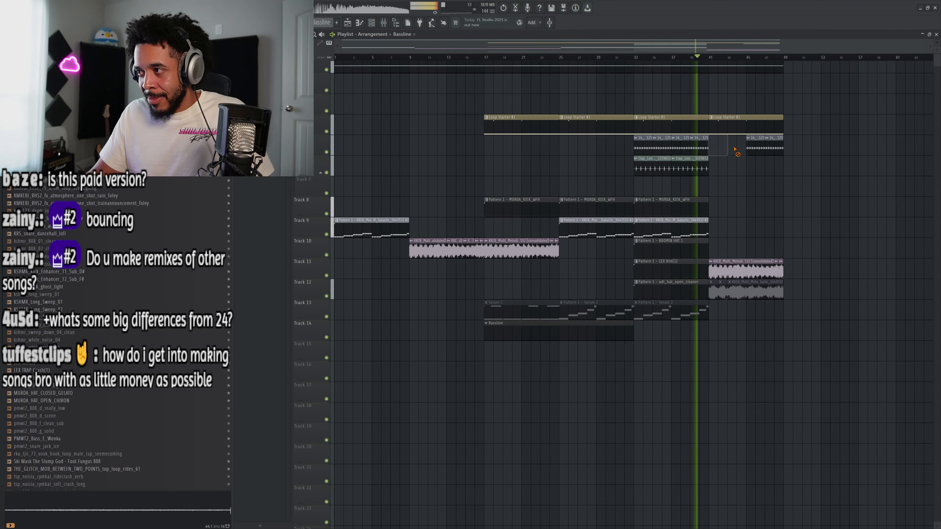
{"action": "right_click", "coordinate": [752, 127]}
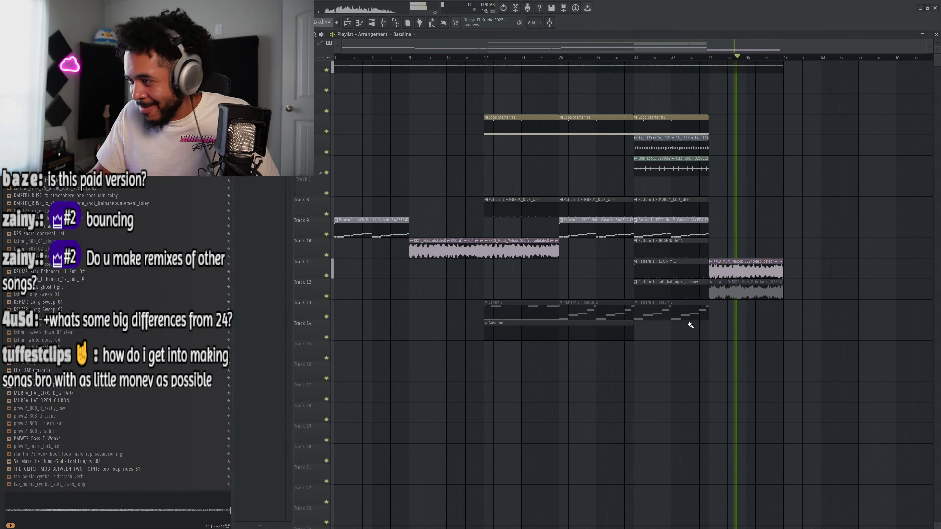
{"action": "scroll", "coordinate": [682, 181], "scroll_direction": "up", "scroll_amount": 1}
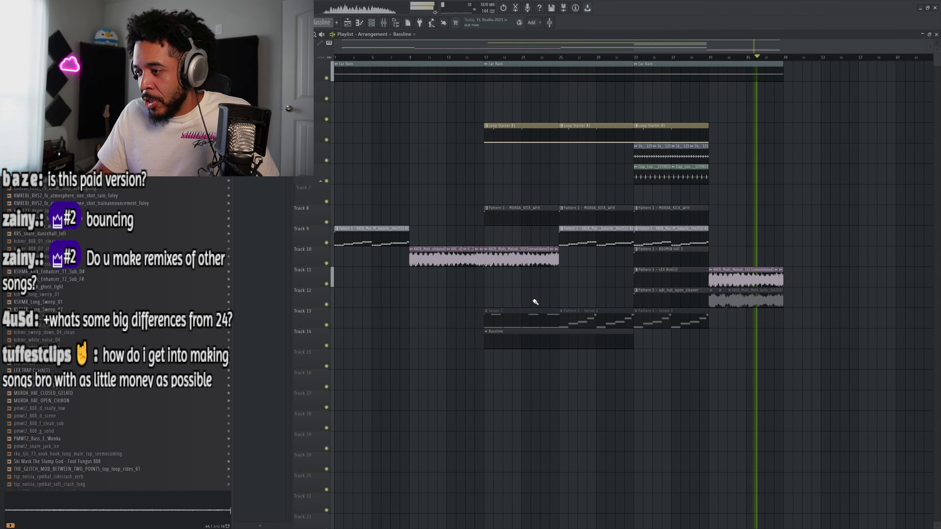
Show all channels in the Channel rack and check the Reese Bass preset of the Serum 2 #2 channel.
{"action": "key", "text": "F6"}
{"action": "left_click", "coordinate": [597, 83]}
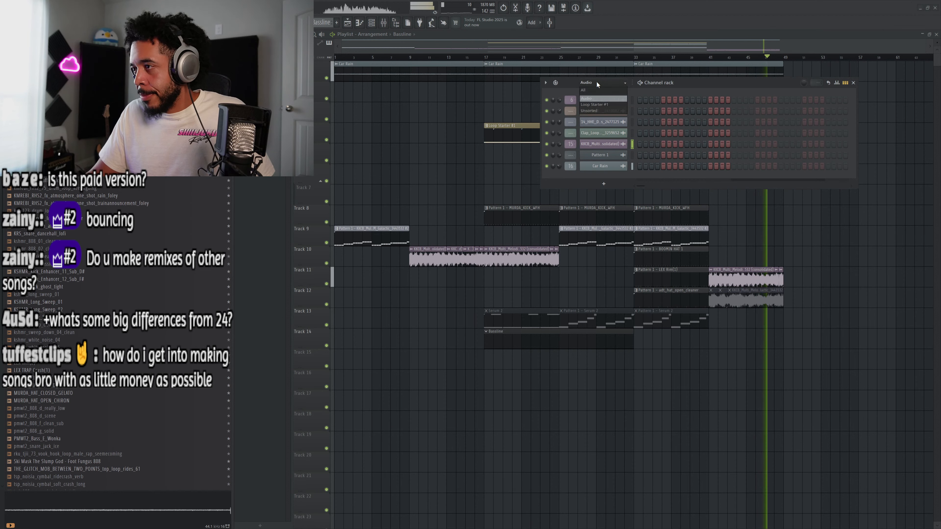
{"action": "left_click", "coordinate": [603, 90]}
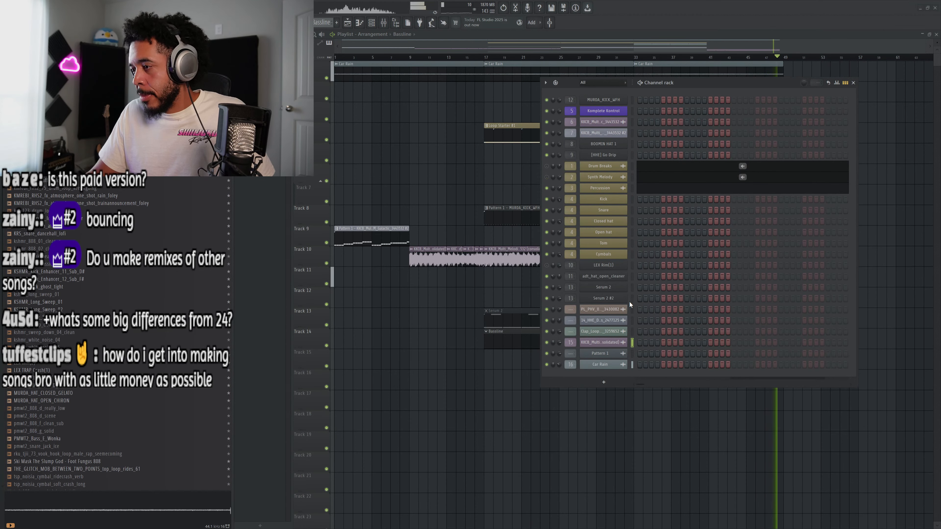
{"action": "left_click", "coordinate": [614, 299]}
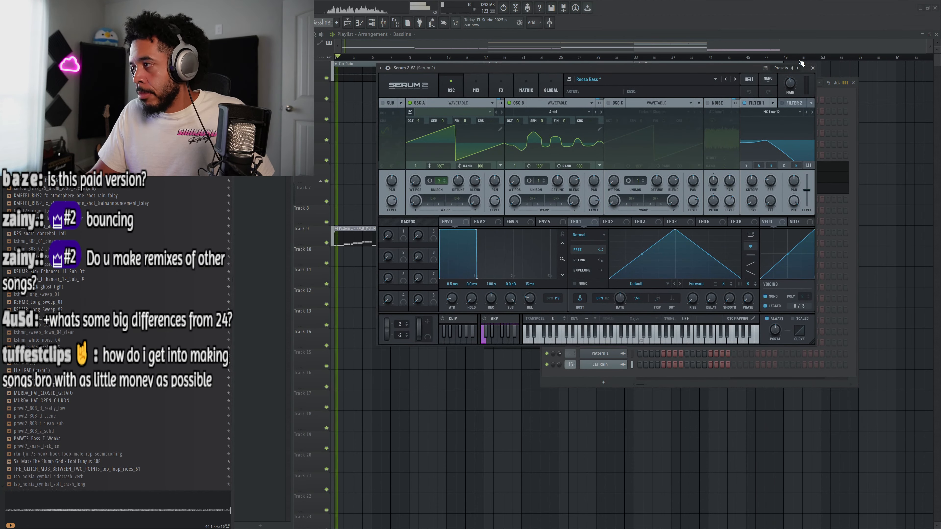
{"action": "left_click", "coordinate": [812, 68]}
{"action": "key", "text": "F6"}
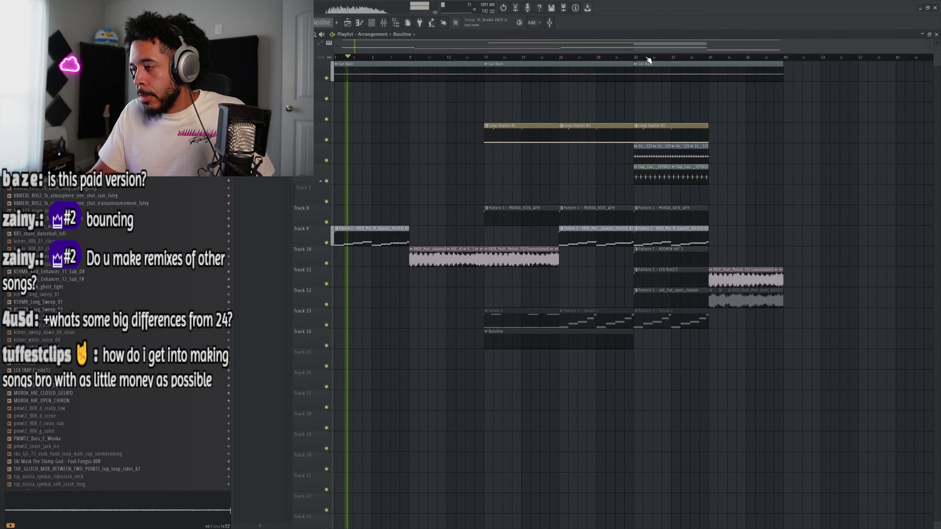
Set the playback loop to bars 17 to 33 and audition the Serum 2 #2 Reese Bass over it.
{"action": "left_click_drag", "start_coordinate": [636, 60], "coordinate": [486, 60]}
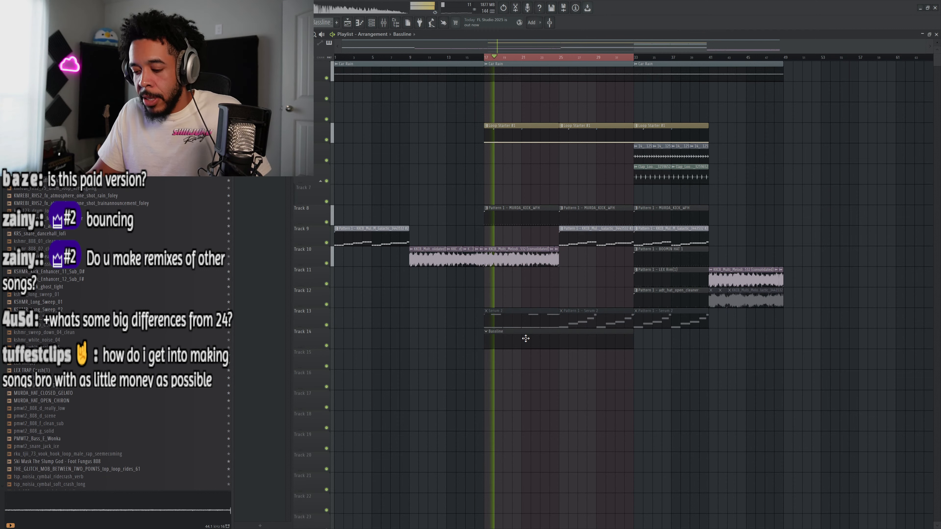
{"action": "key", "text": "F6"}
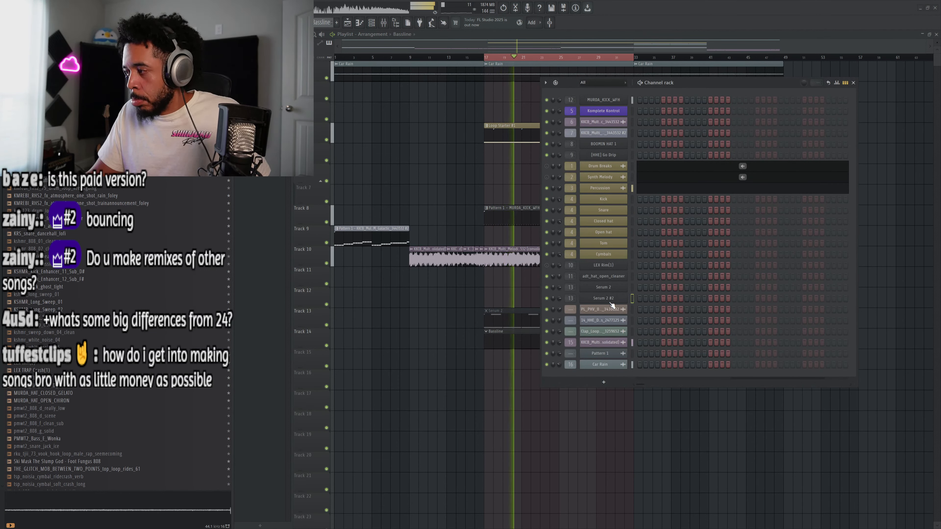
{"action": "left_click", "coordinate": [601, 298]}
{"action": "left_click_drag", "start_coordinate": [577, 67], "coordinate": [589, 72]}
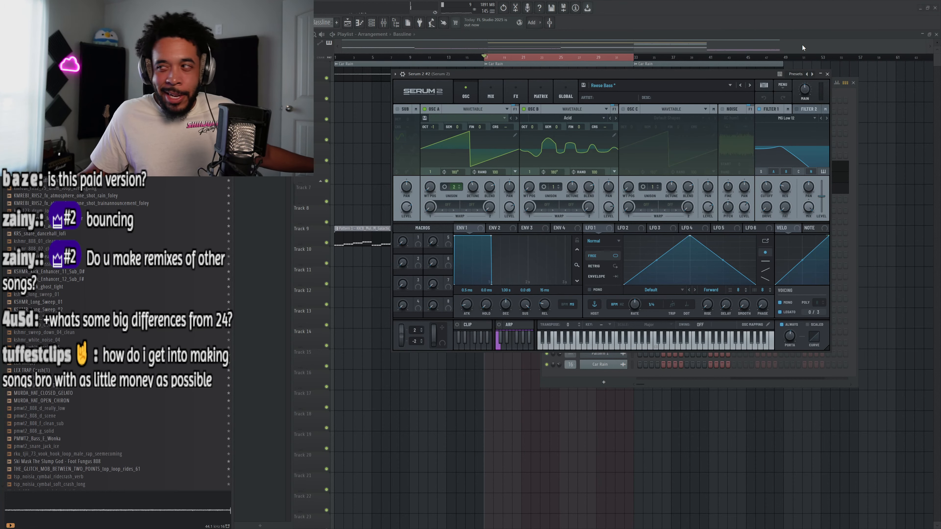
{"action": "left_click", "coordinate": [827, 74]}
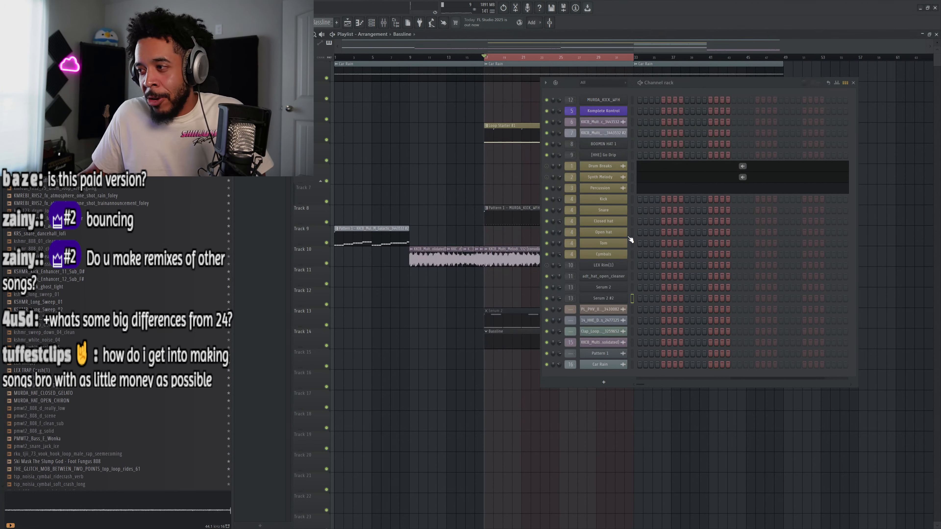
Preview the [808] Wheezy sample from the browser and add it as a new channel during playback.
{"action": "left_click", "coordinate": [56, 129]}
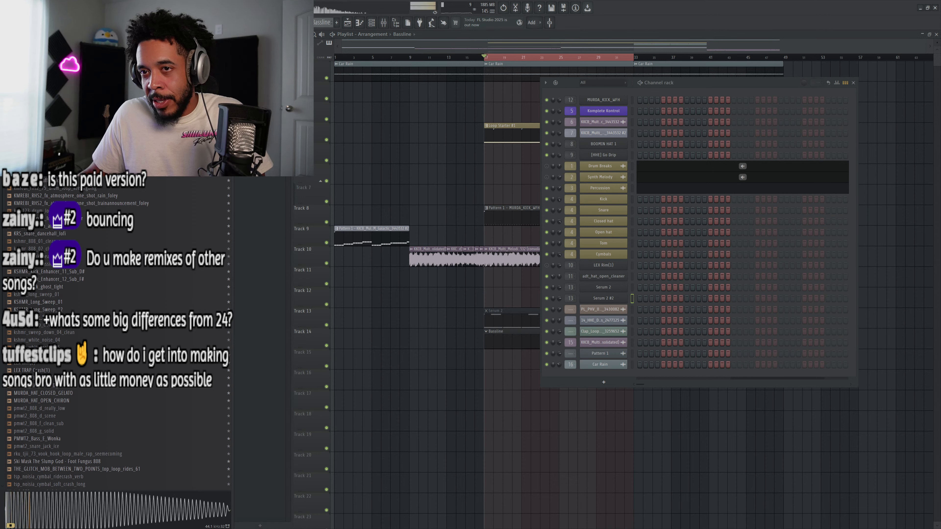
{"action": "key", "text": "space"}
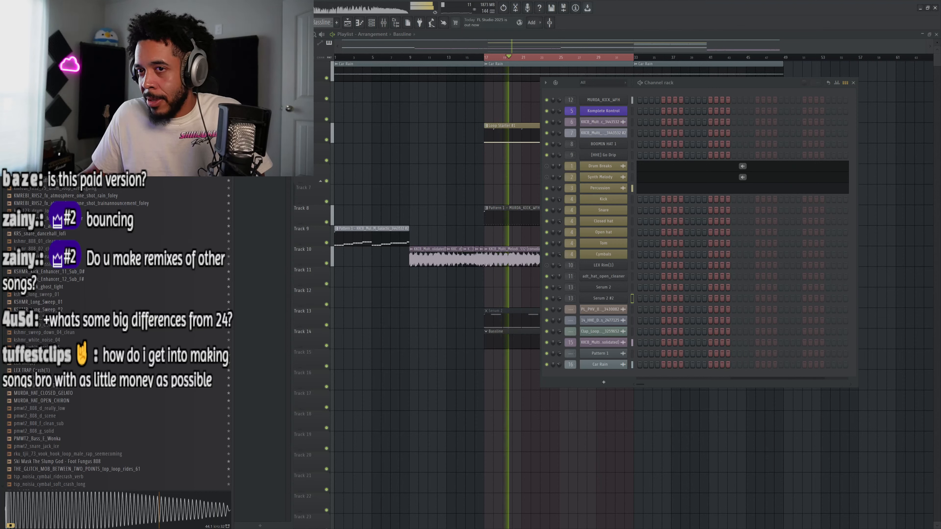
{"action": "left_click_drag", "start_coordinate": [56, 129], "coordinate": [615, 373]}
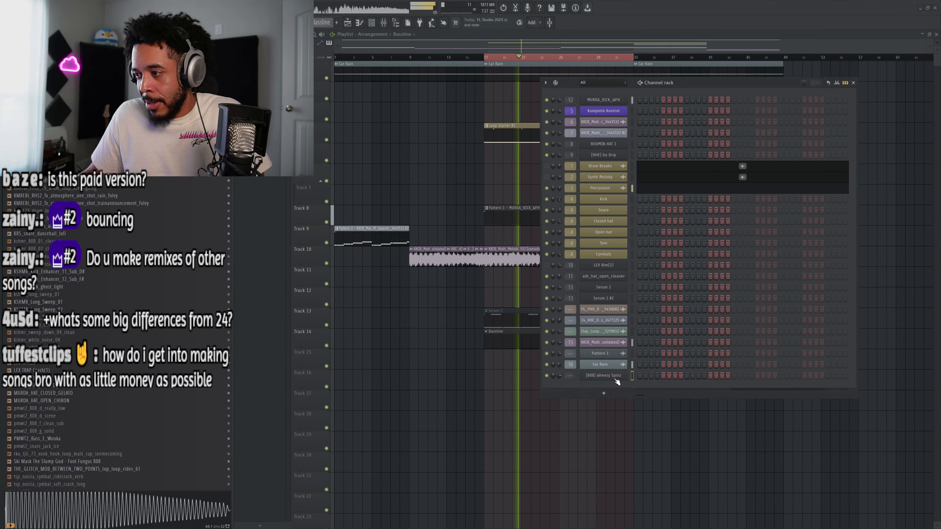
Look through the new 808 channel's sample, envelope and miscellaneous settings.
{"action": "left_click_drag", "start_coordinate": [225, 84], "coordinate": [415, 96]}
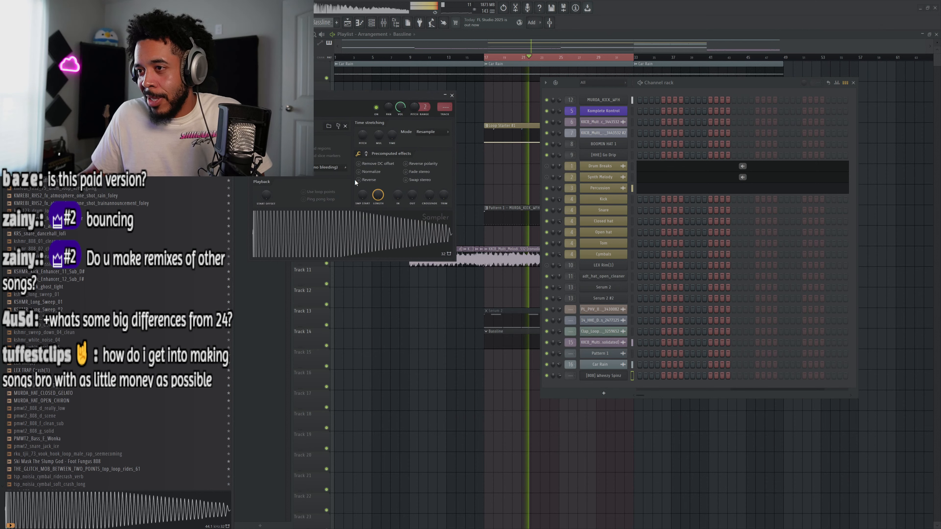
{"action": "left_click", "coordinate": [273, 108]}
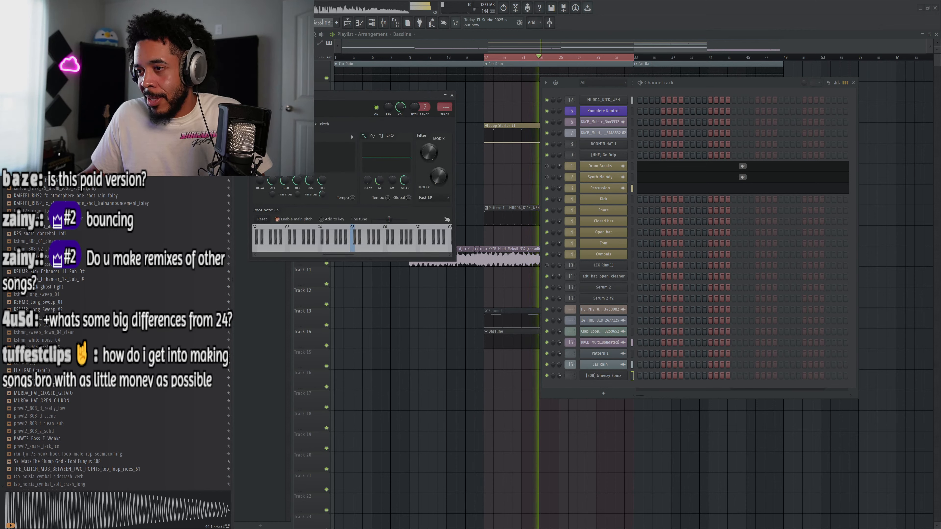
{"action": "left_click", "coordinate": [287, 108]}
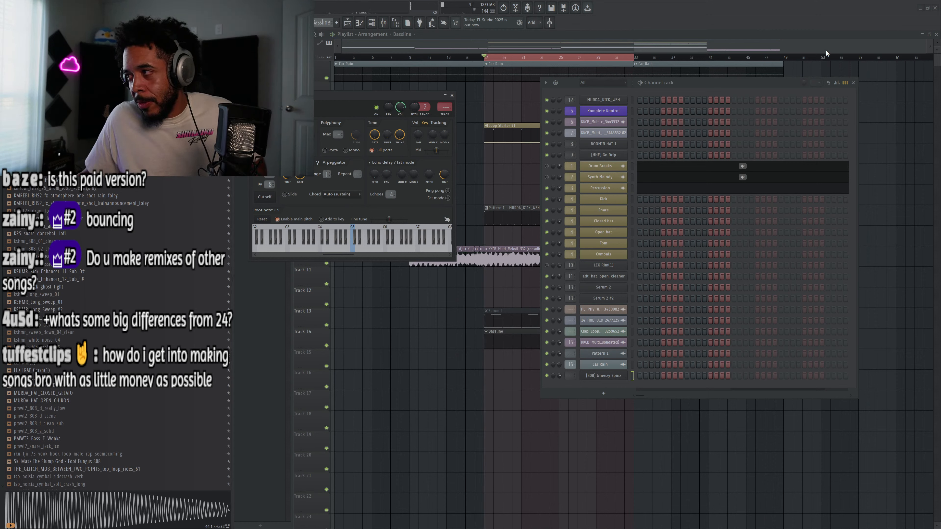
Mute the three MURDA_KICK clips on Track 8 and audition the 808 over the looped section.
{"action": "left_click", "coordinate": [855, 83]}
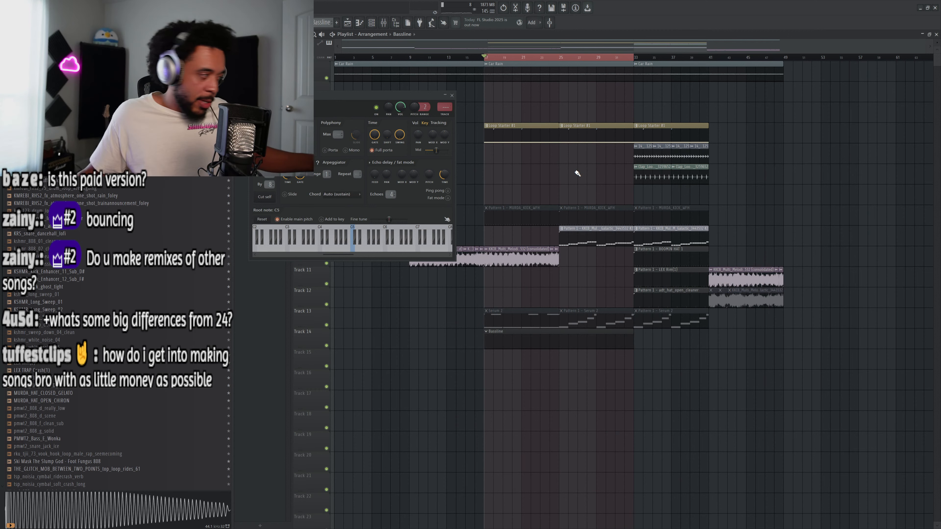
{"action": "key", "text": "space"}
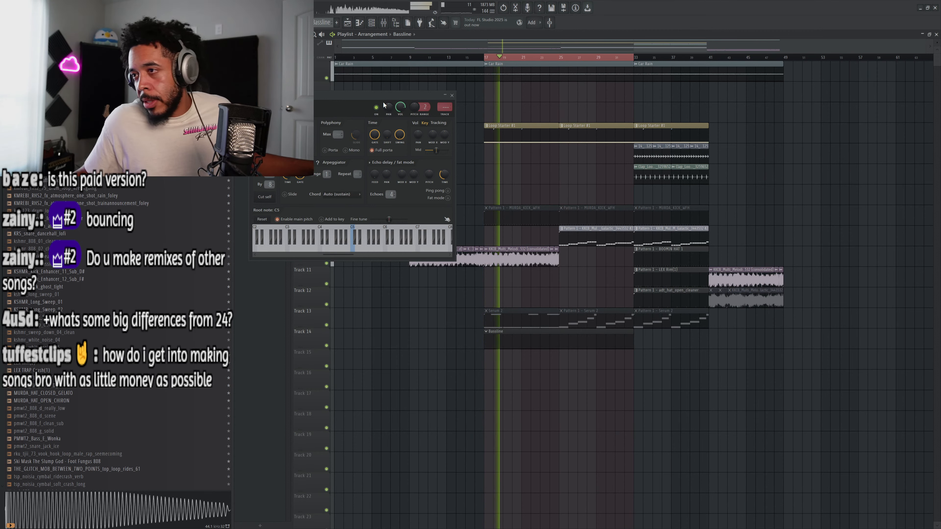
{"action": "left_click_drag", "start_coordinate": [379, 97], "coordinate": [431, 92]}
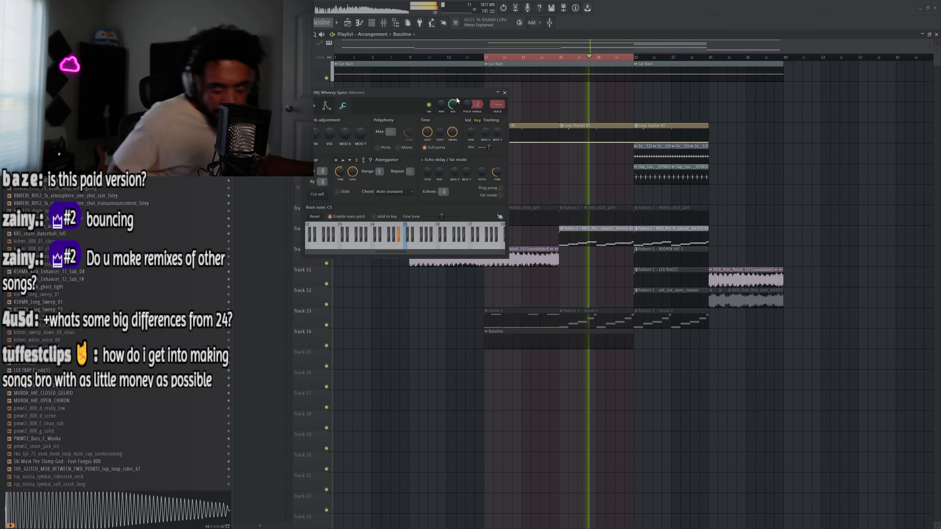
{"action": "left_click", "coordinate": [504, 92]}
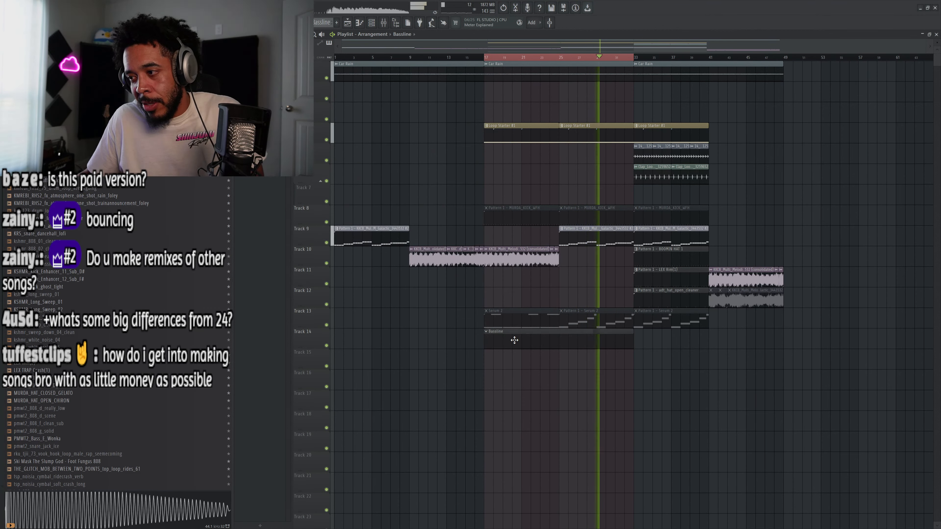
Record the bassline on the Serum 2 #2 channel into the Bassline pattern, undoing the first take and recording another.
{"action": "key", "text": "F6"}
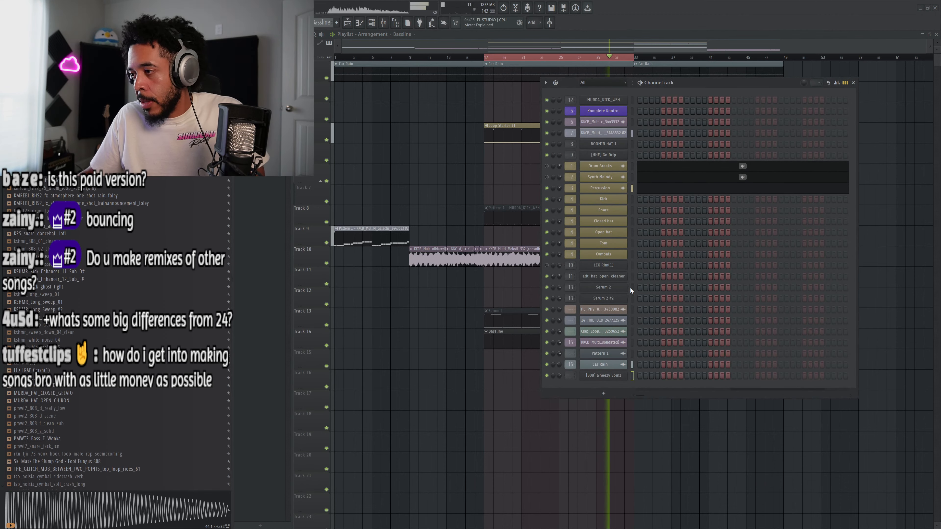
{"action": "left_click", "coordinate": [633, 299]}
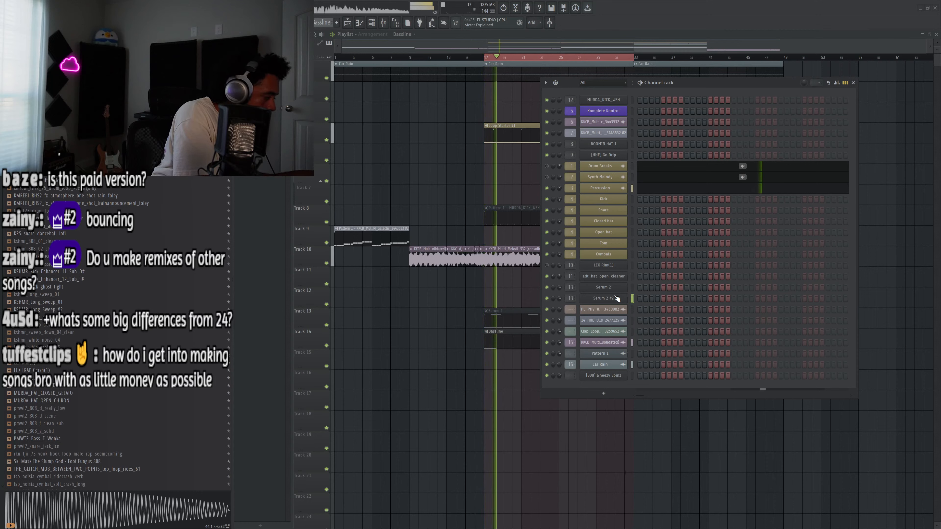
{"action": "key", "text": "space"}
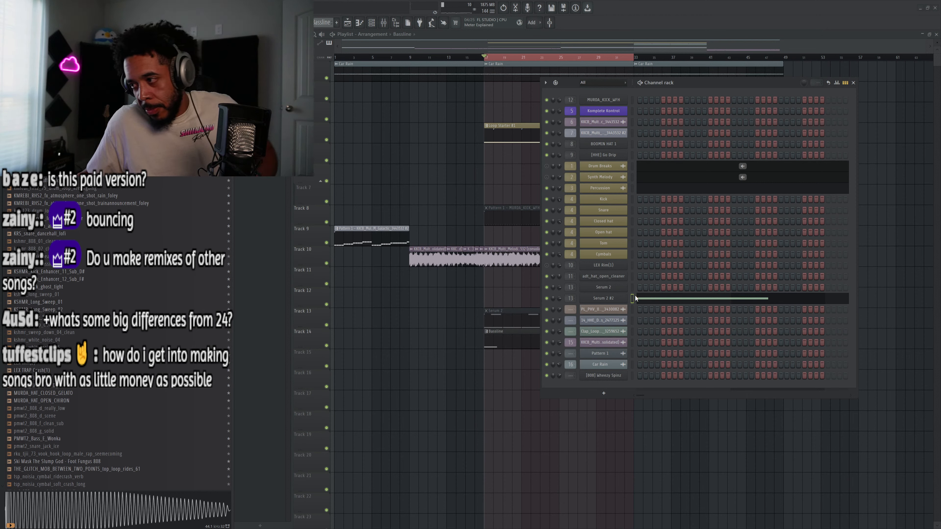
{"action": "key", "text": "ctrl+z"}
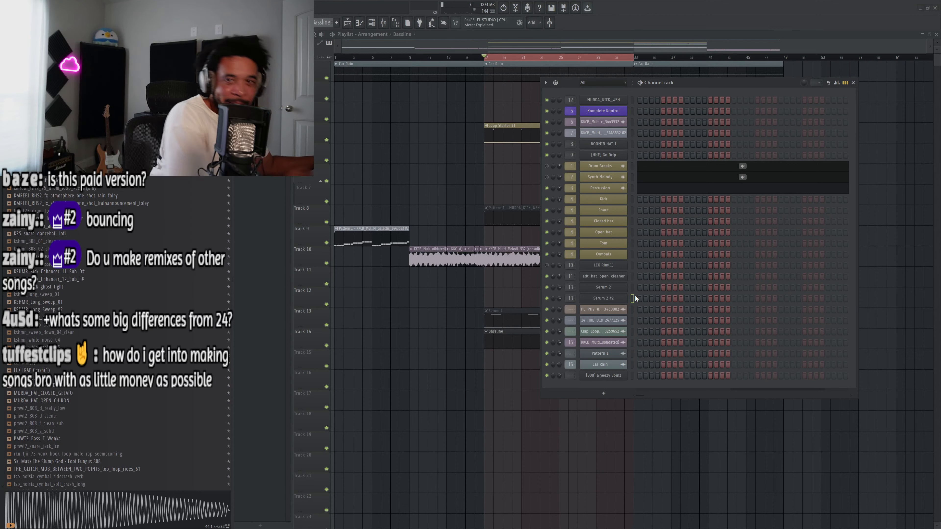
{"action": "key", "text": "space"}
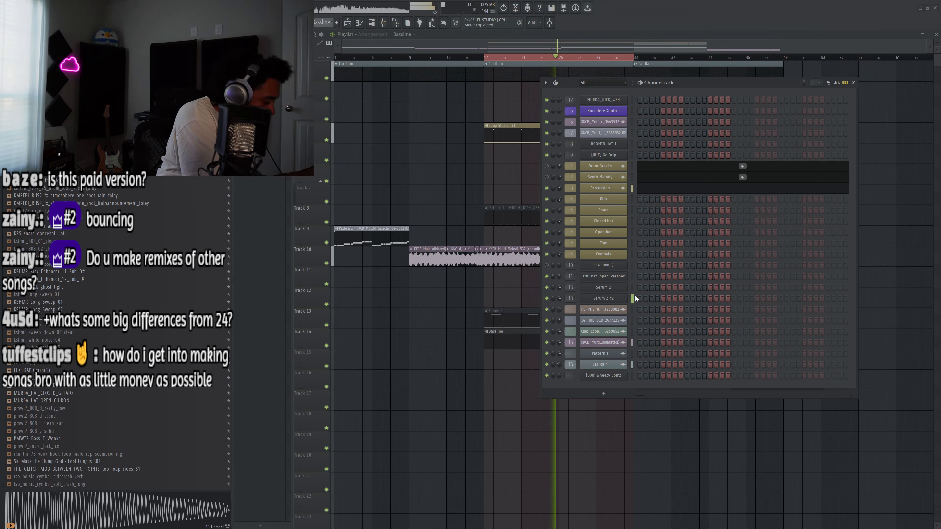
{"action": "key", "text": "space"}
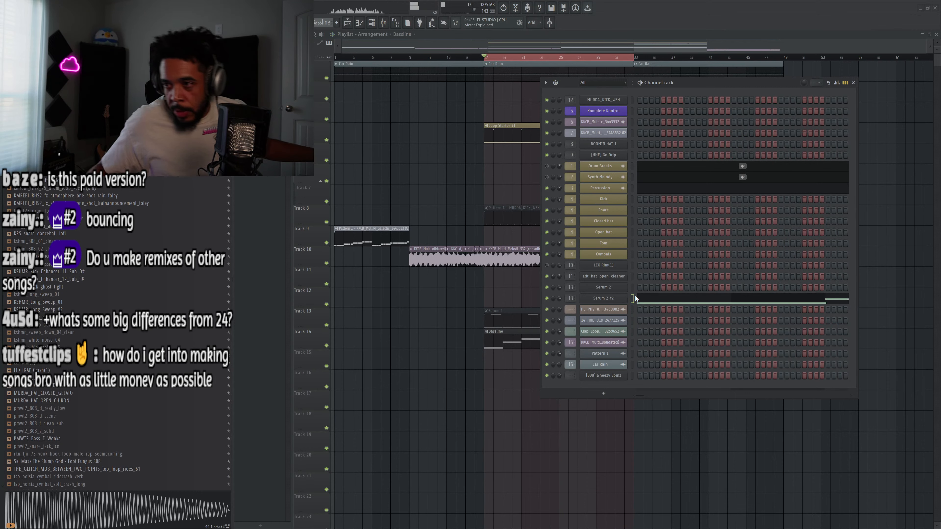
Open the recorded Serum 2 #2 bassline in the piano roll and play it back to review its notes.
{"action": "left_click", "coordinate": [722, 298]}
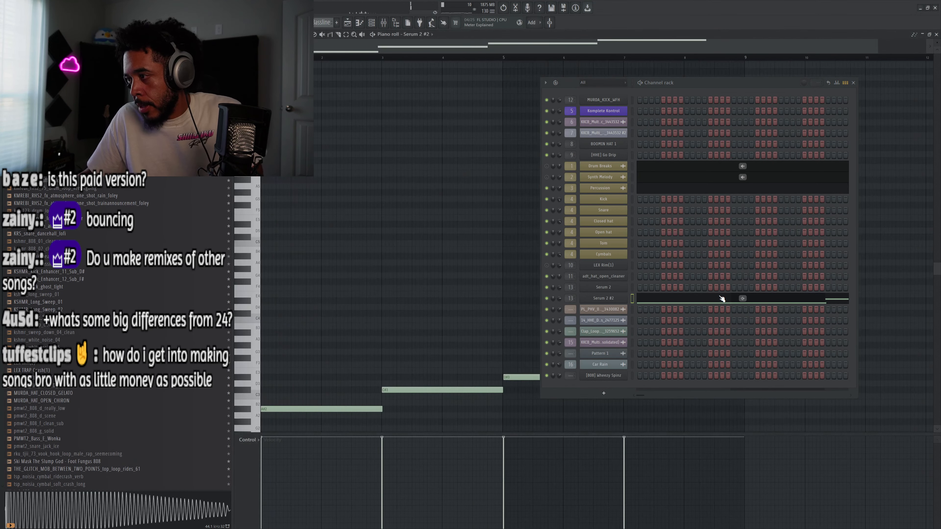
{"action": "left_click", "coordinate": [854, 83]}
{"action": "scroll", "coordinate": [611, 169], "scroll_direction": "down", "scroll_amount": 4}
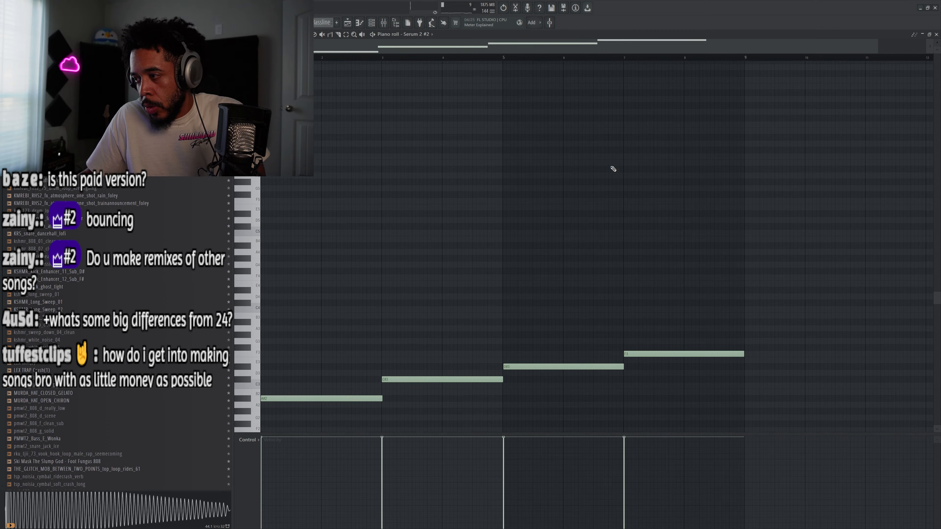
{"action": "key", "text": "space"}
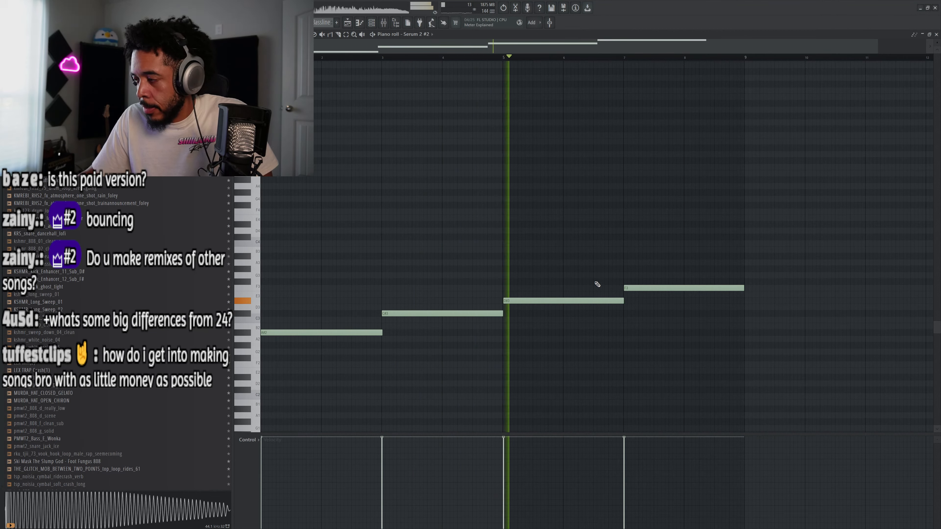
{"action": "scroll", "coordinate": [698, 241], "scroll_direction": "down", "scroll_amount": 2}
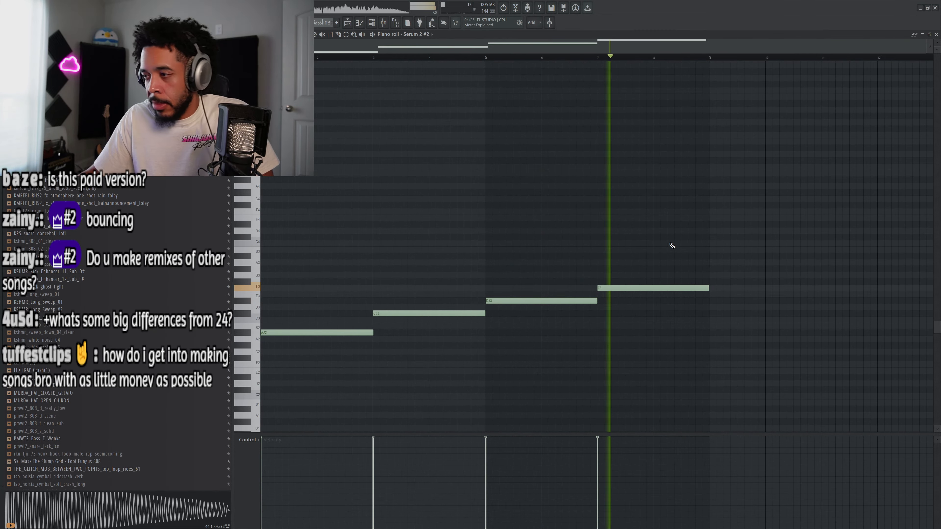
Unmute the MURDA_KICK clips at bars 17 and 25 on Track 8 in the playlist, and stop playback.
{"action": "left_click", "coordinate": [347, 24]}
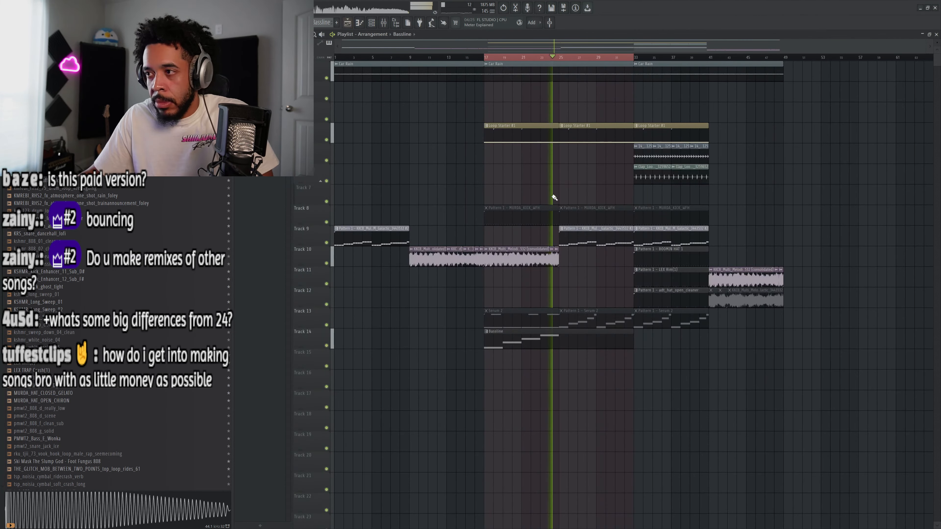
{"action": "left_click", "coordinate": [522, 213]}
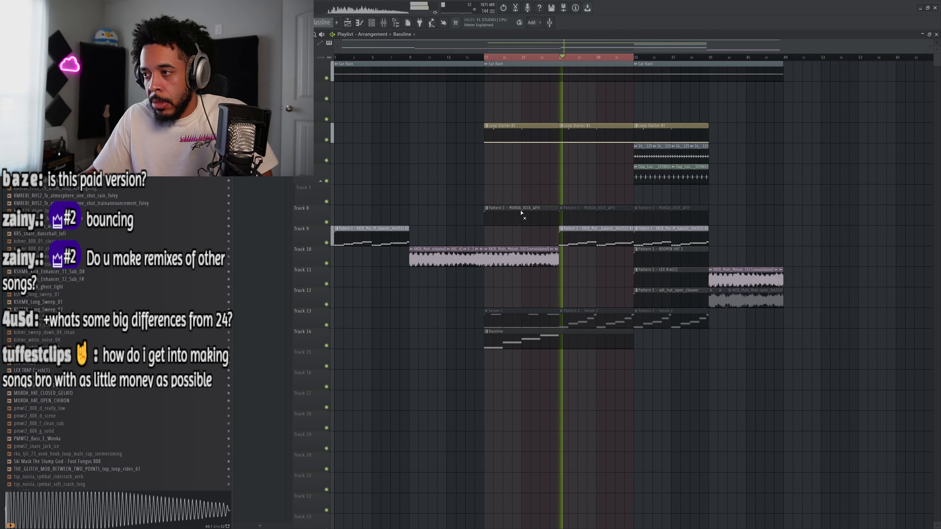
{"action": "key", "text": "space"}
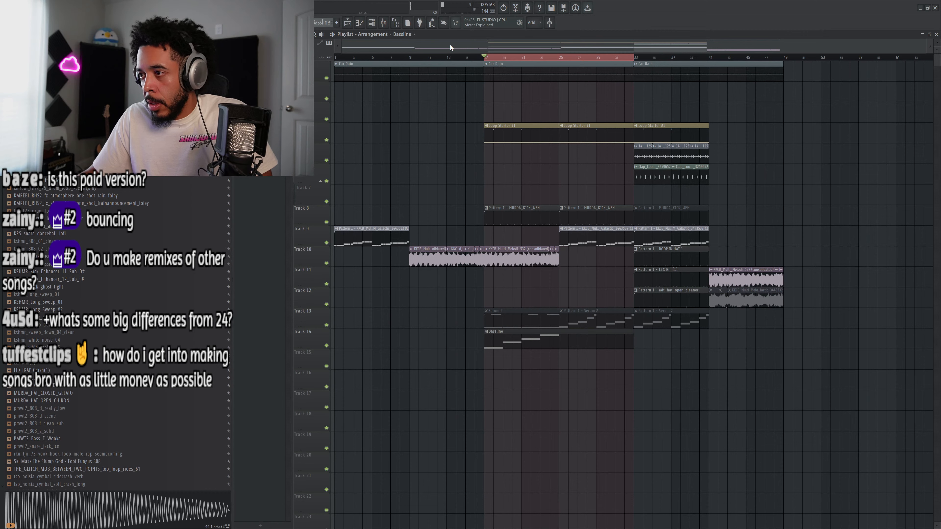
Duplicate all Serum 2 #2 bassline notes in the piano roll to fill bars 9 to 16, deselect them, and return to the playlist.
{"action": "key", "text": "F7"}
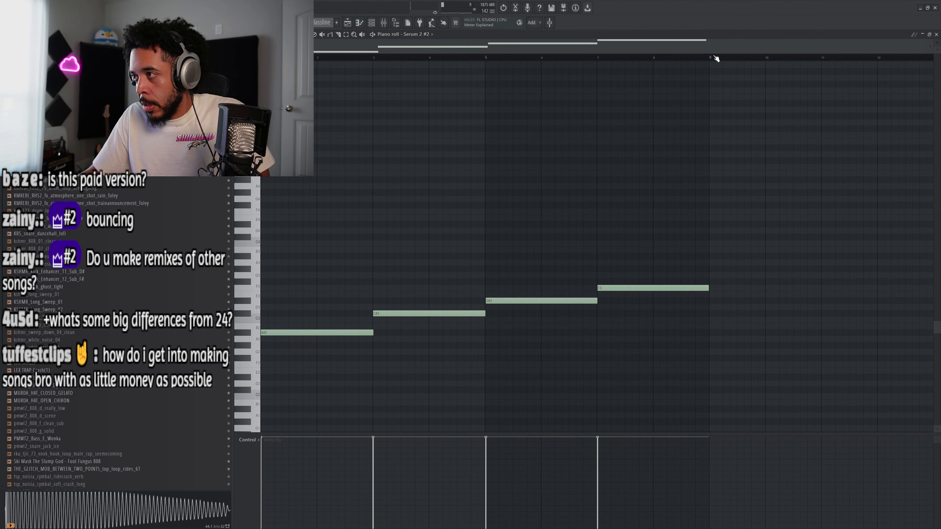
{"action": "key", "text": "ctrl+a"}
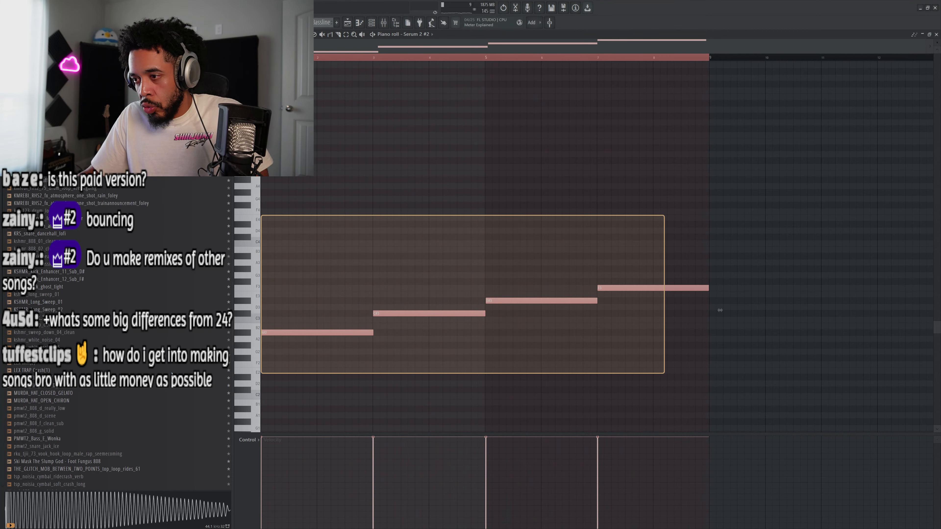
{"action": "key", "text": "ctrl+b"}
{"action": "left_click_drag", "start_coordinate": [434, 58], "coordinate": [256, 60]}
{"action": "key", "text": "ctrl+d"}
{"action": "left_click", "coordinate": [345, 23]}
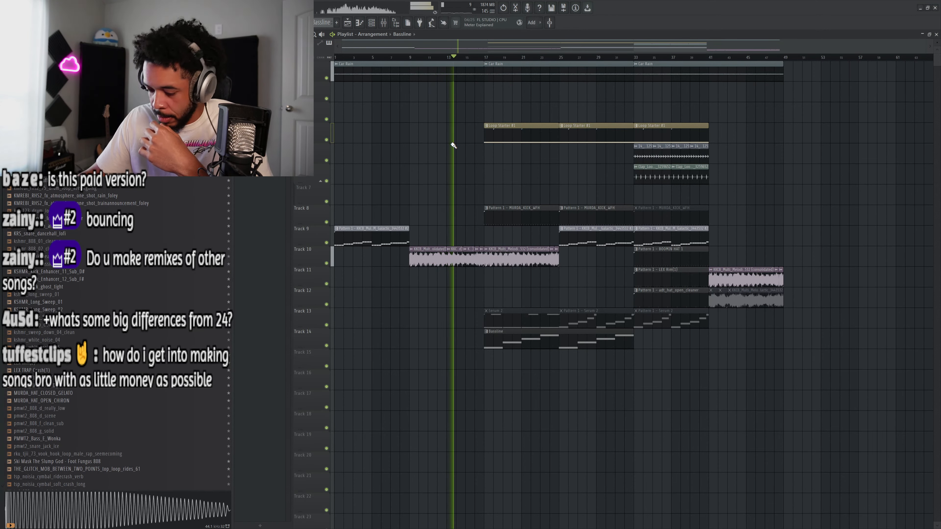
Inspect the LFOTool settings on the consolidated KKCB_Multi_Melodic mixer track during playback, and close the plugin and mixer.
{"action": "key", "text": "F9"}
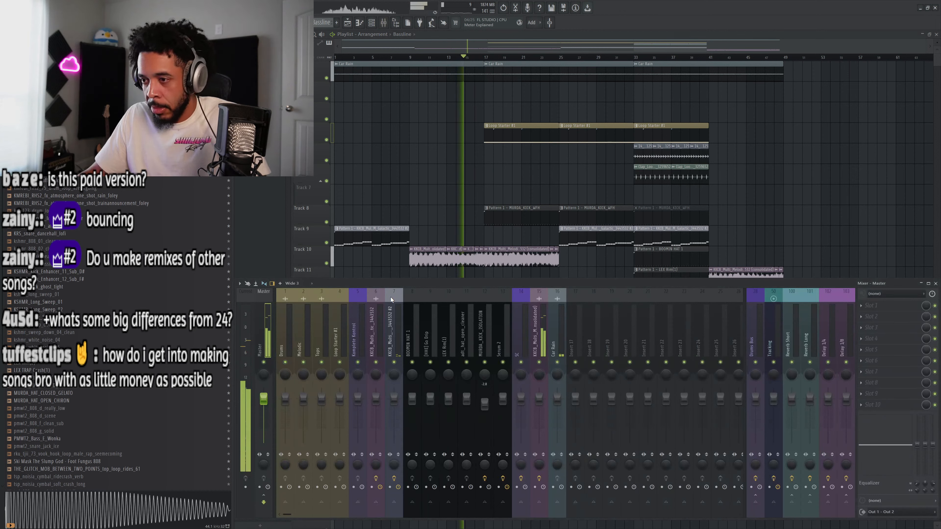
{"action": "left_click", "coordinate": [543, 318]}
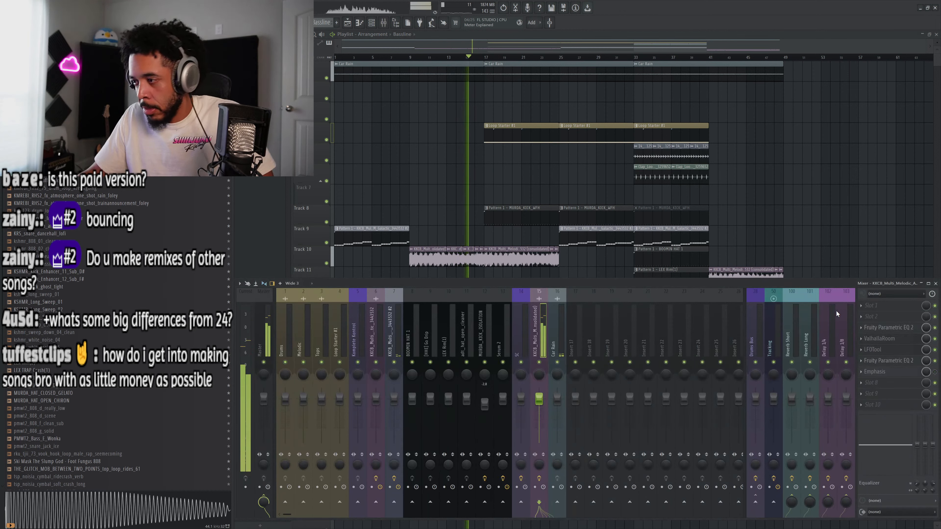
{"action": "left_click", "coordinate": [885, 352]}
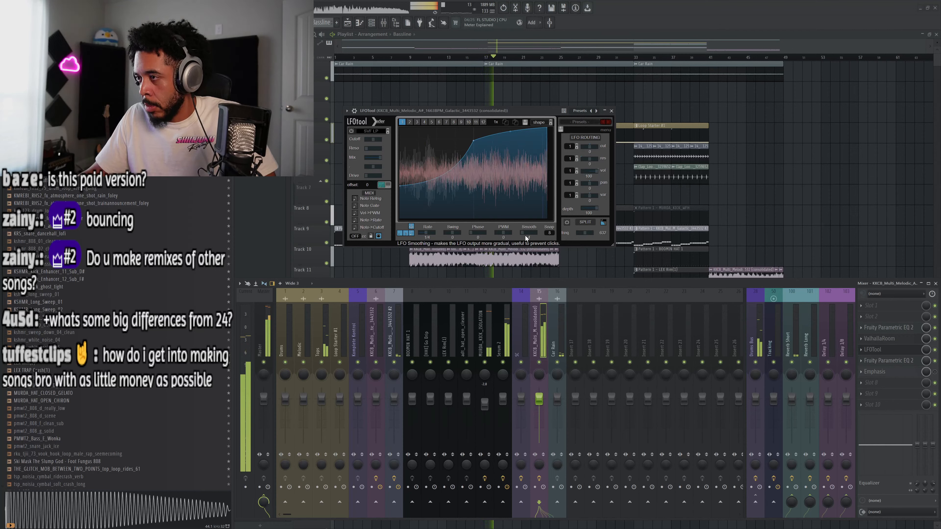
{"action": "left_click", "coordinate": [612, 111]}
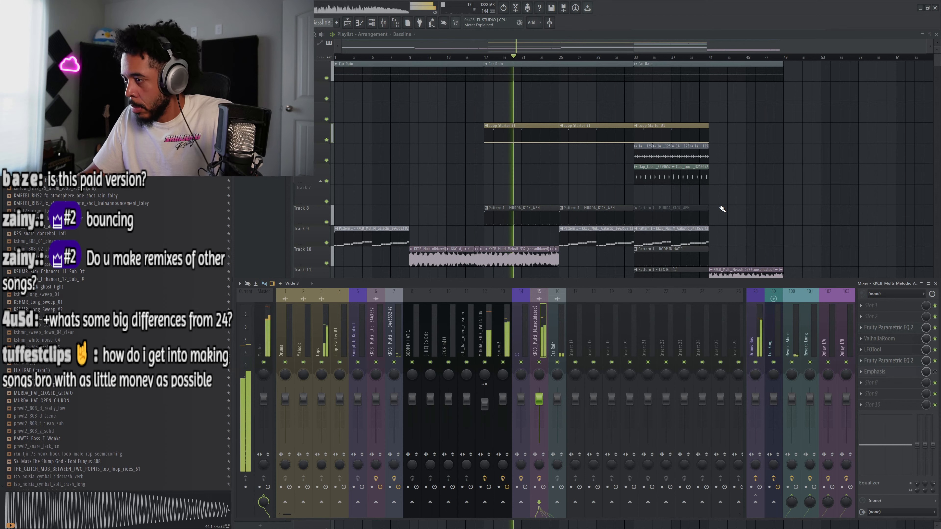
{"action": "key", "text": "F9"}
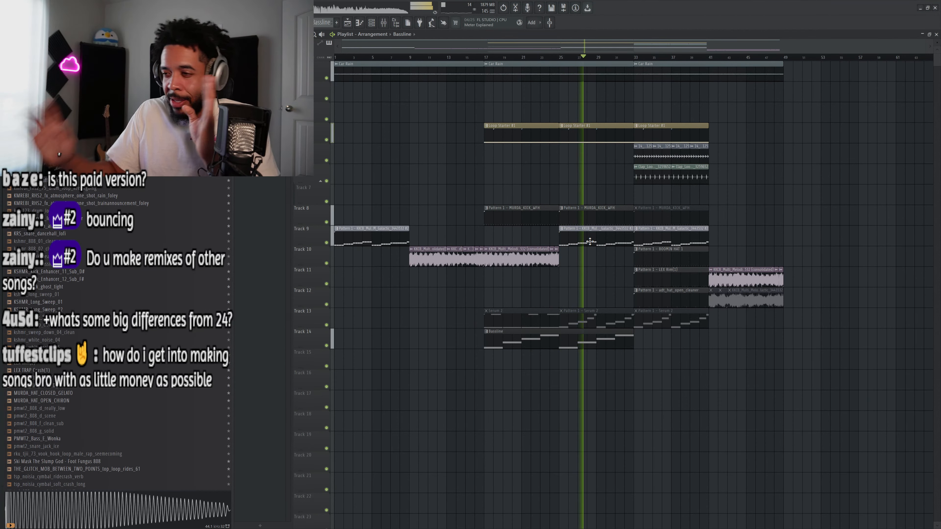
Replay the arrangement, copy the Bassline clip to bar 33 on Track 14, trim it to end at bar 41, and stop playback.
{"action": "key", "text": "space"}
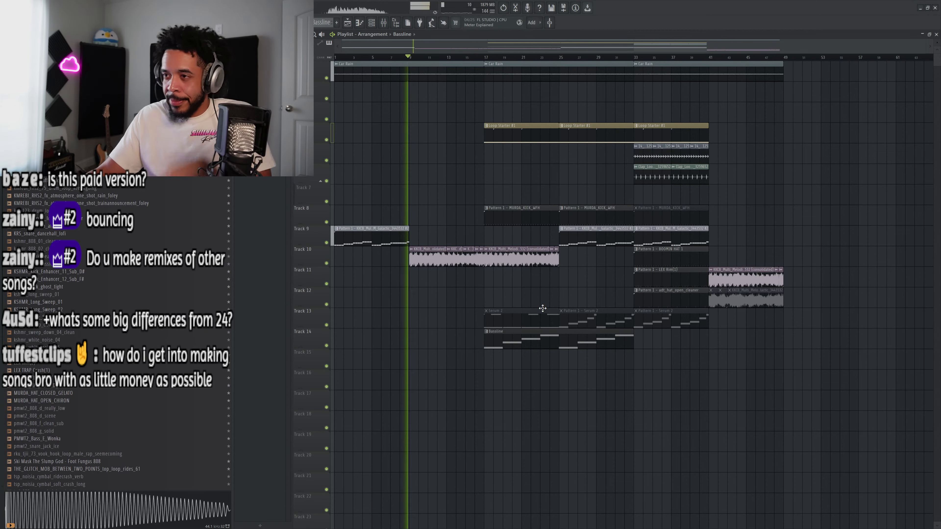
{"action": "key", "text": "space"}
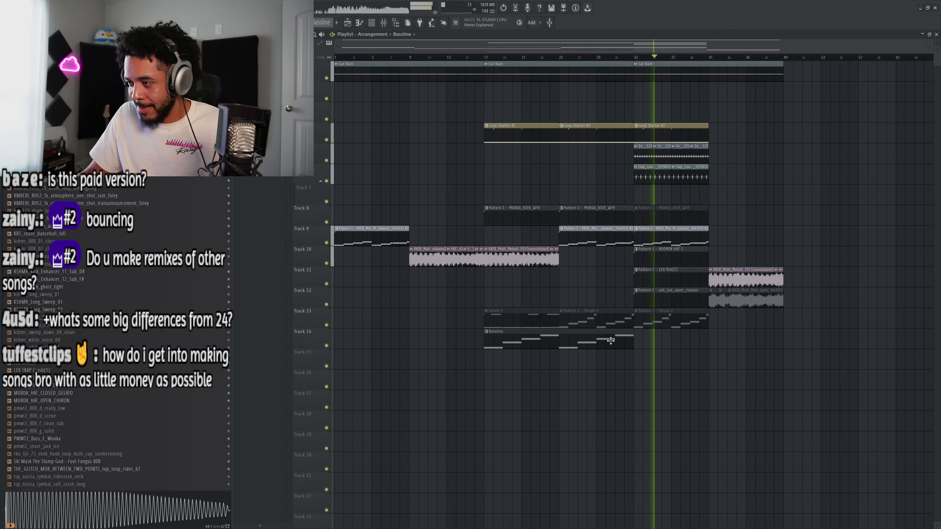
{"action": "left_click_drag", "start_coordinate": [611, 340], "coordinate": [756, 353]}
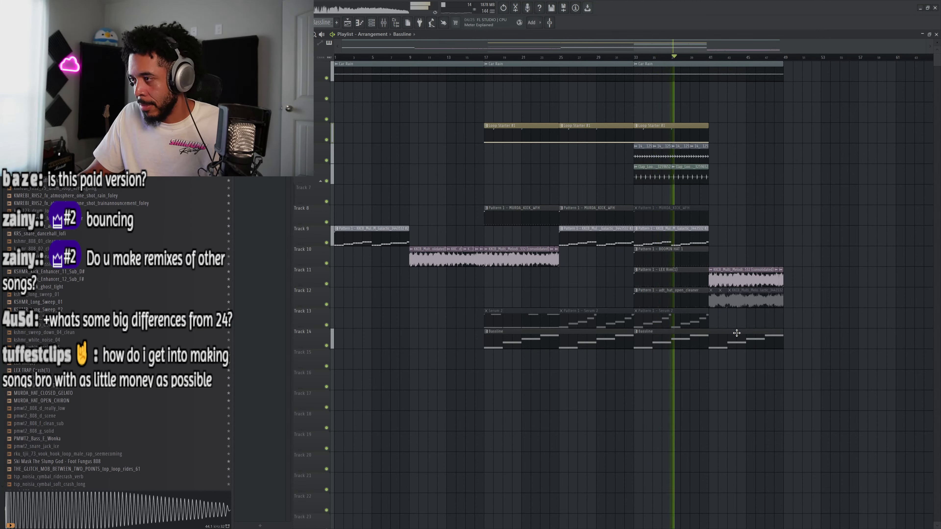
{"action": "left_click_drag", "start_coordinate": [781, 332], "coordinate": [708, 332]}
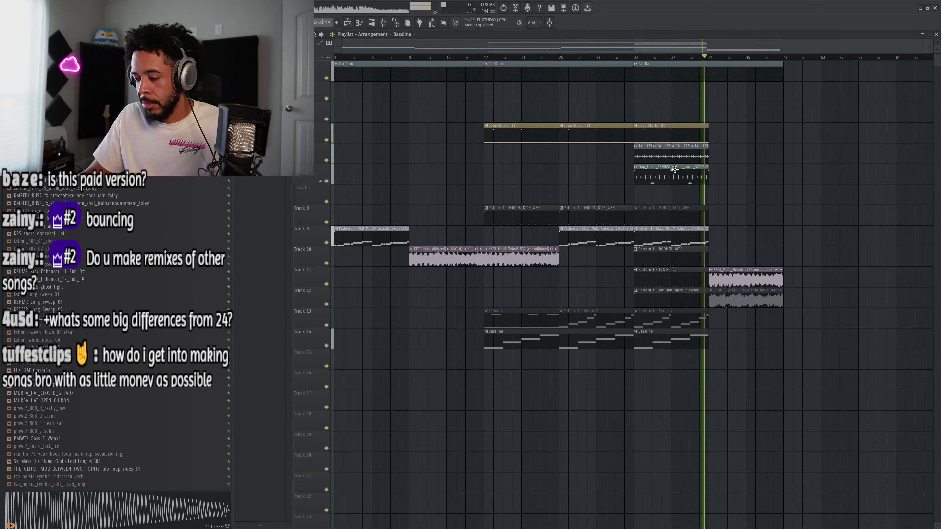
{"action": "key", "text": "space"}
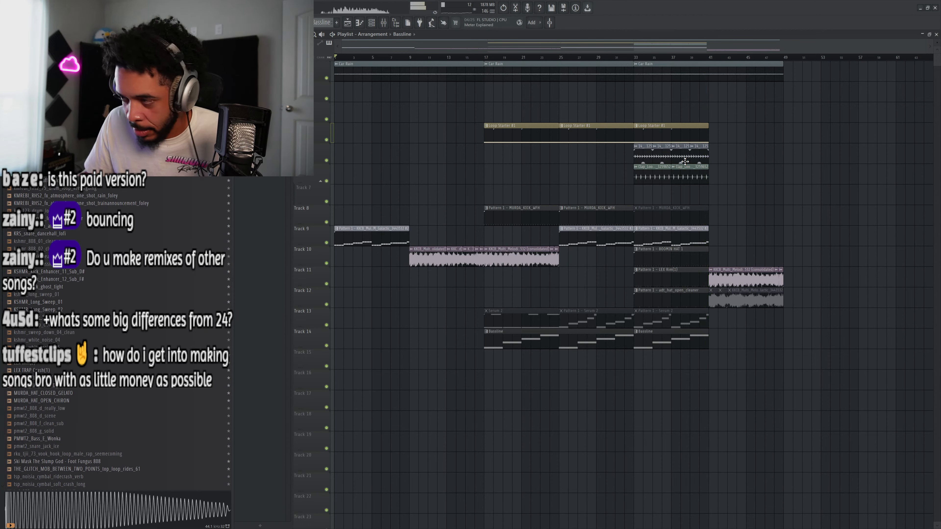